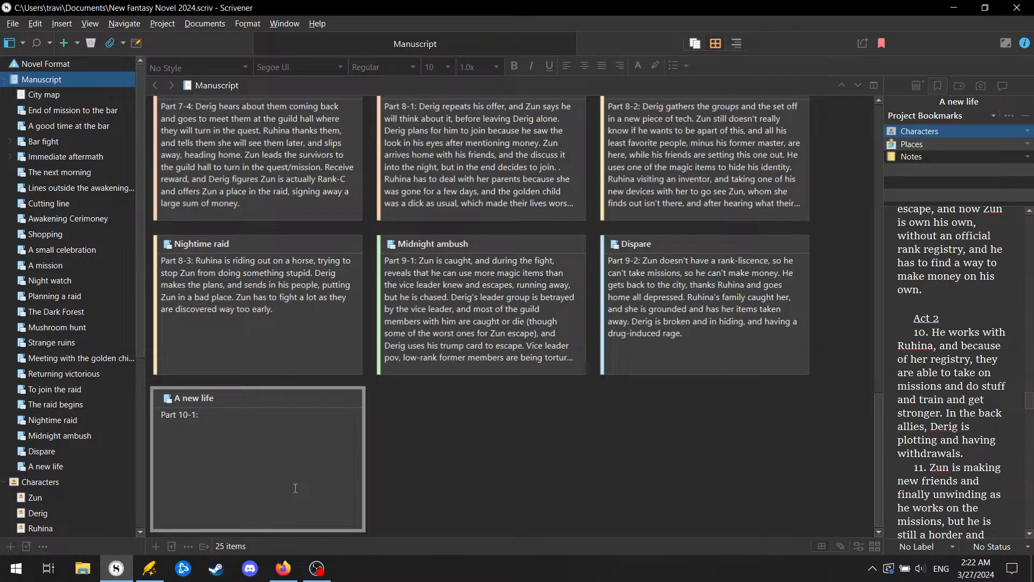
Step: Review the scene synopses across the manuscript's corkboard, focusing on the Strange ruins card and its neighbours
scroll(432, 360, up, 15)
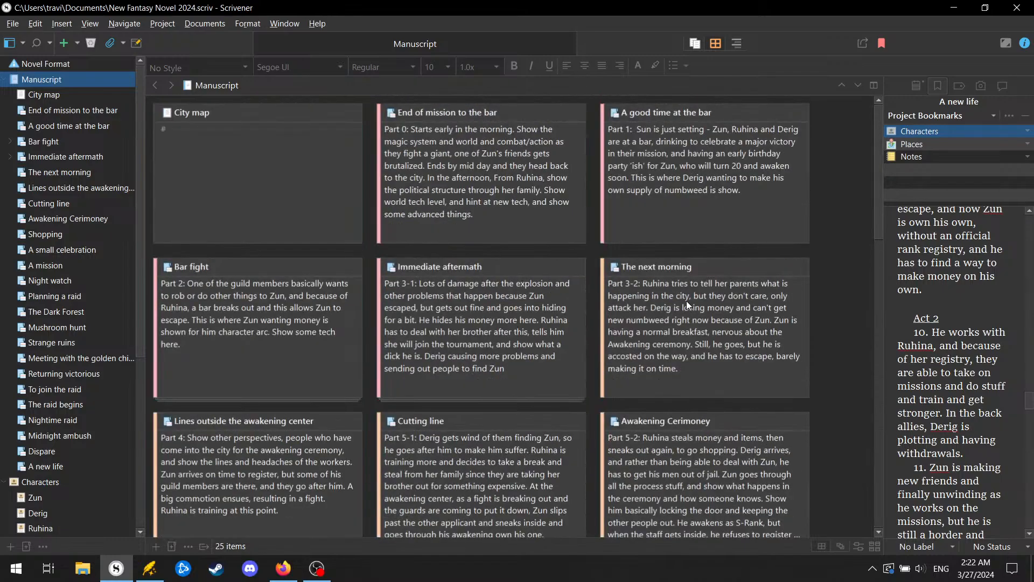
scroll(686, 300, down, 15)
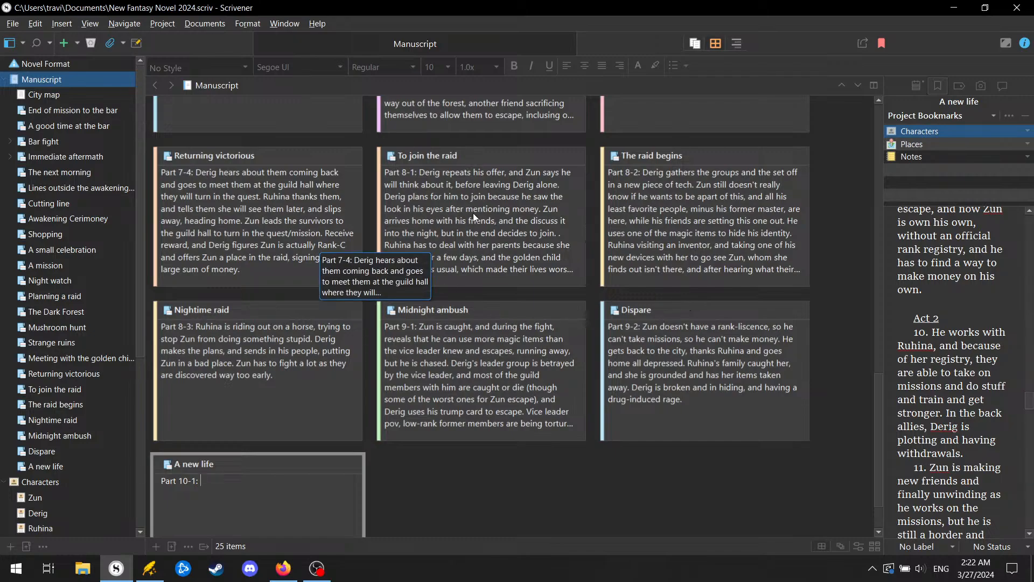
scroll(474, 213, up, 8)
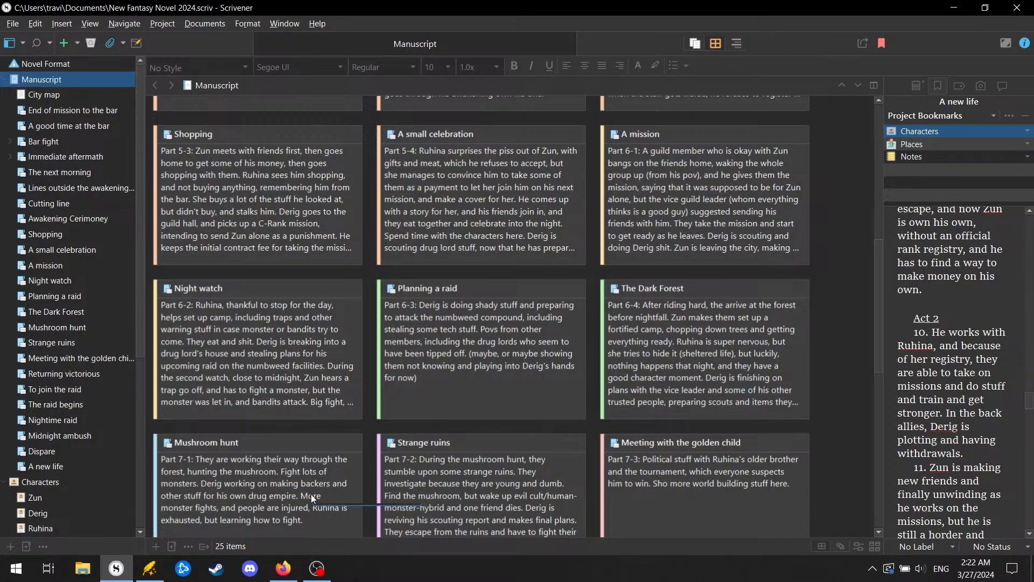
click(471, 498)
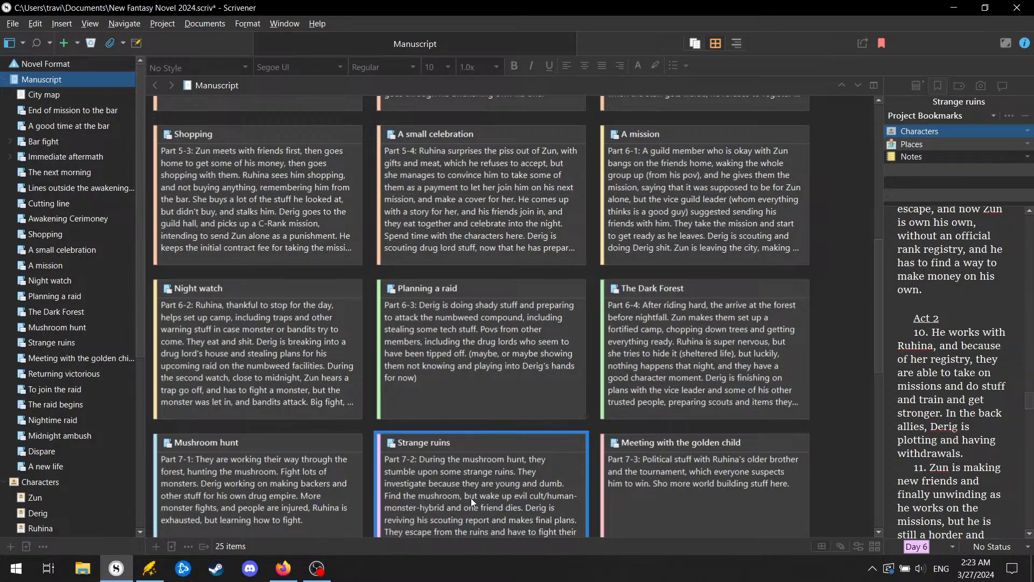
scroll(471, 498, down, 8)
scroll(486, 464, up, 8)
drag(874, 303, 872, 353)
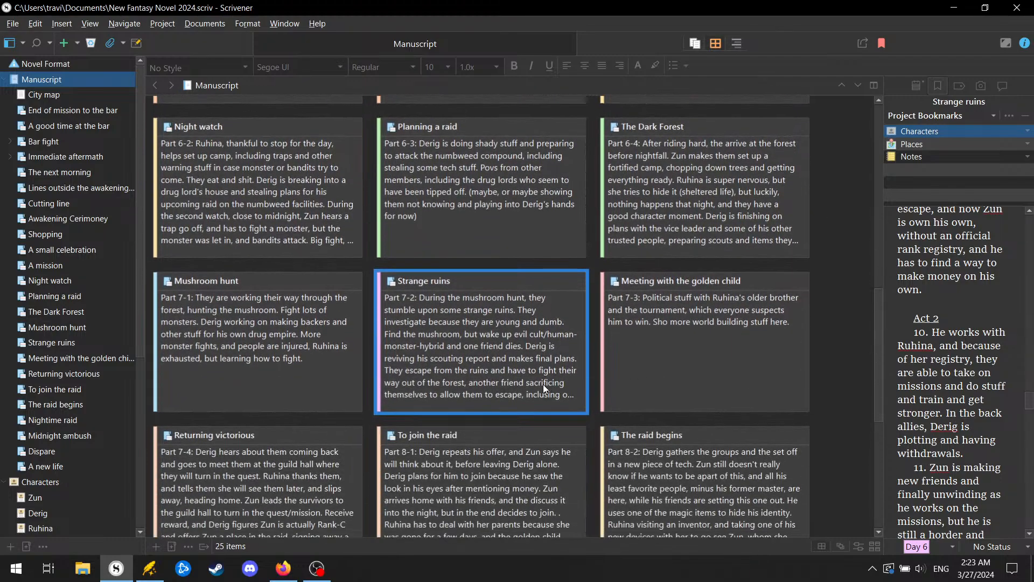
scroll(541, 386, down, 6)
scroll(541, 331, up, 8)
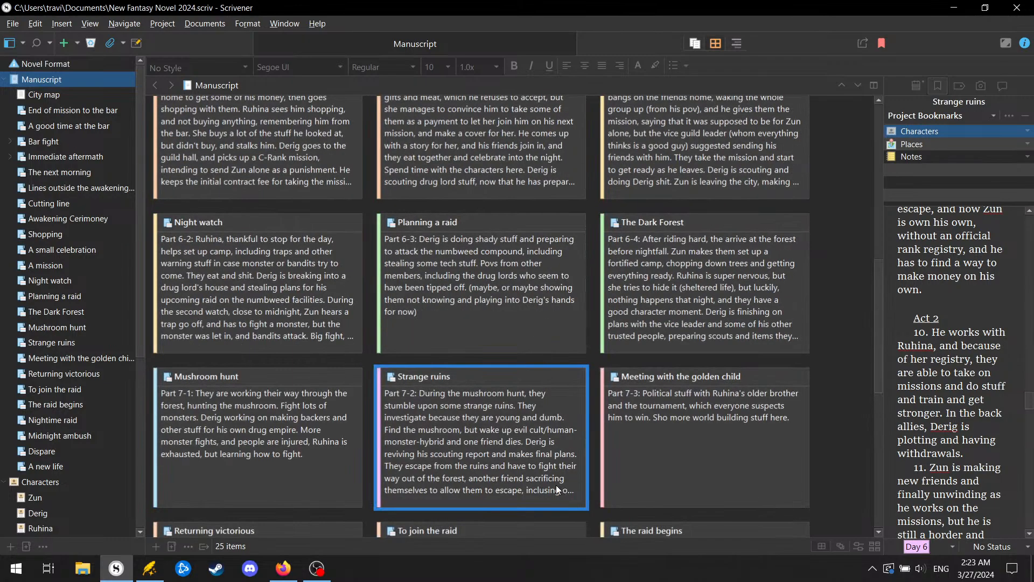
Step: Correct the misspelled "inclusing" to "including" in the last sentence of the Strange ruins synopsis
click(555, 485)
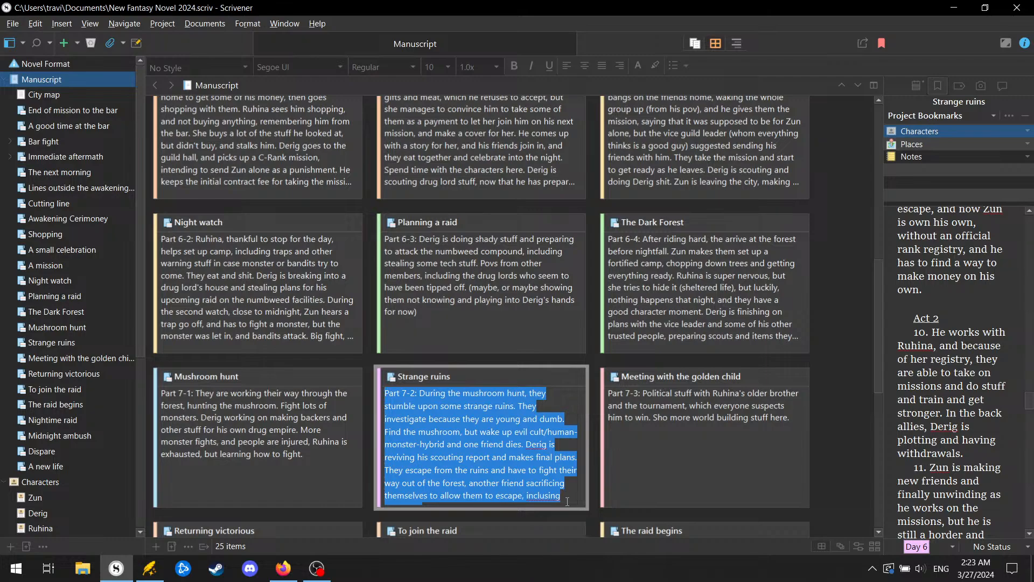
click(567, 501)
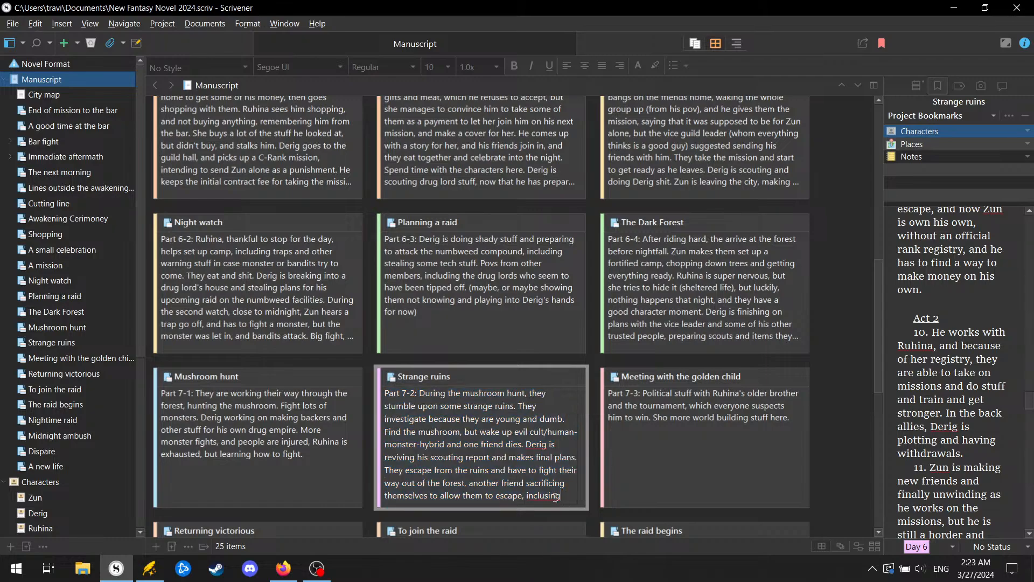
right_click(556, 497)
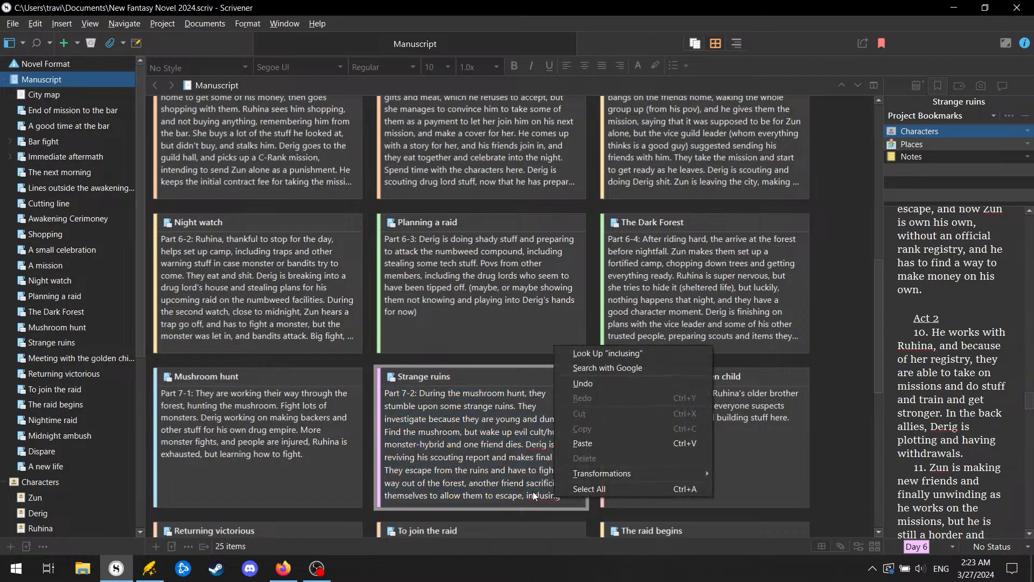
right_click(534, 494)
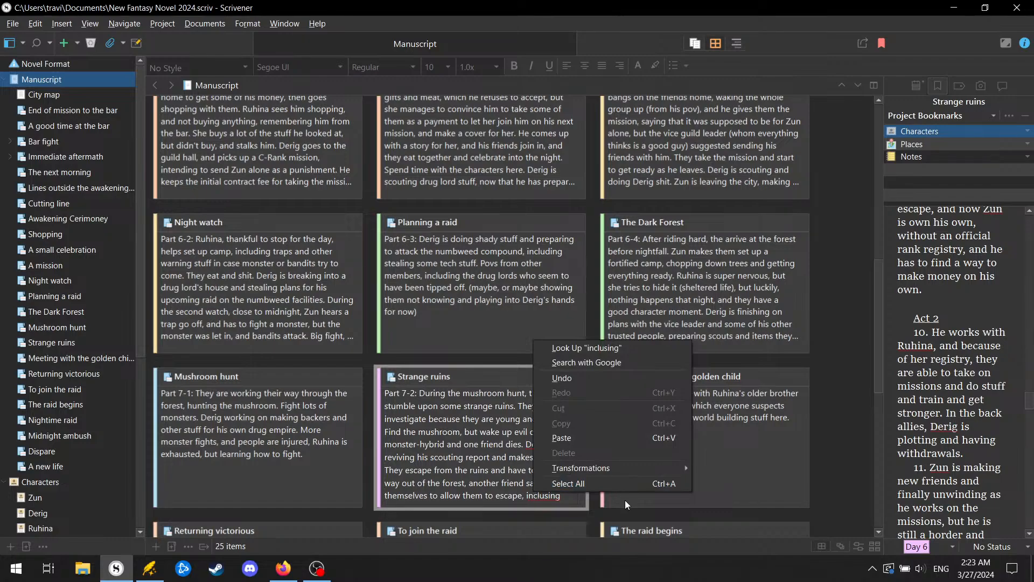
click(550, 504)
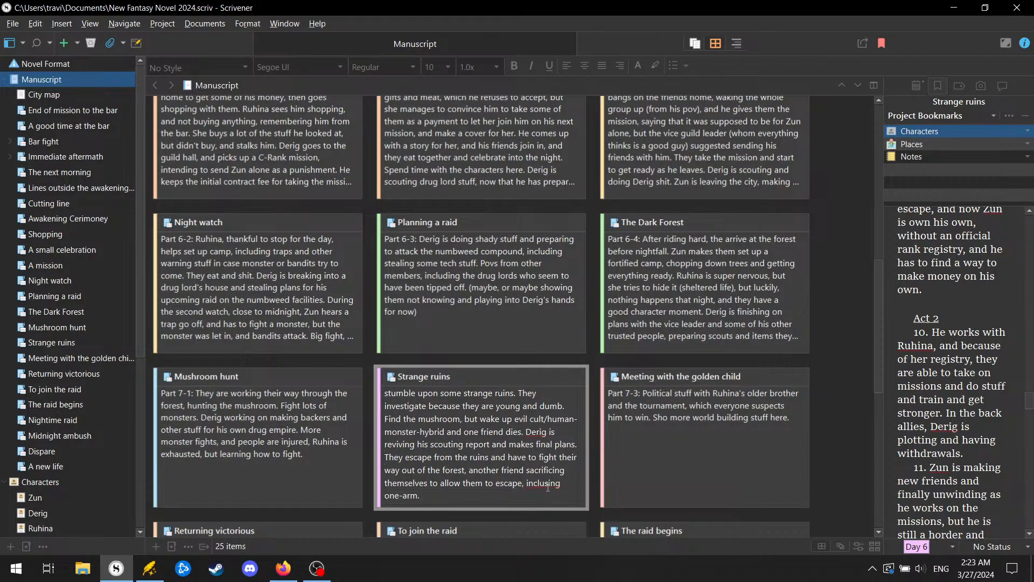
drag(548, 487, 545, 485)
text(ding one-arm. )
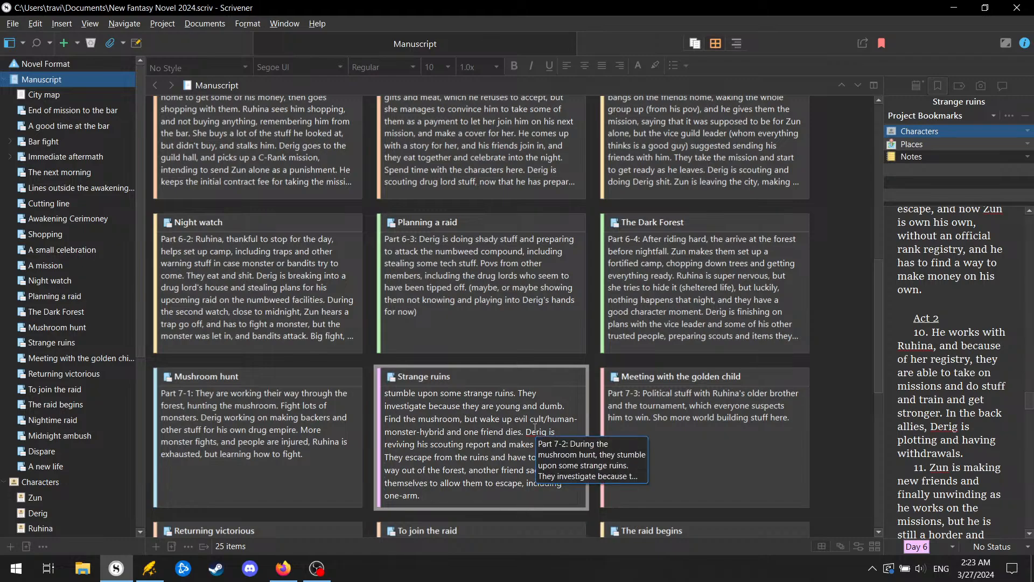
Step: Append to the Strange ruins synopsis: "In the ruins, Zun finds an S-Rank Dagger, that no one else can even pick up,"
text(In the ruins, Zun fine)
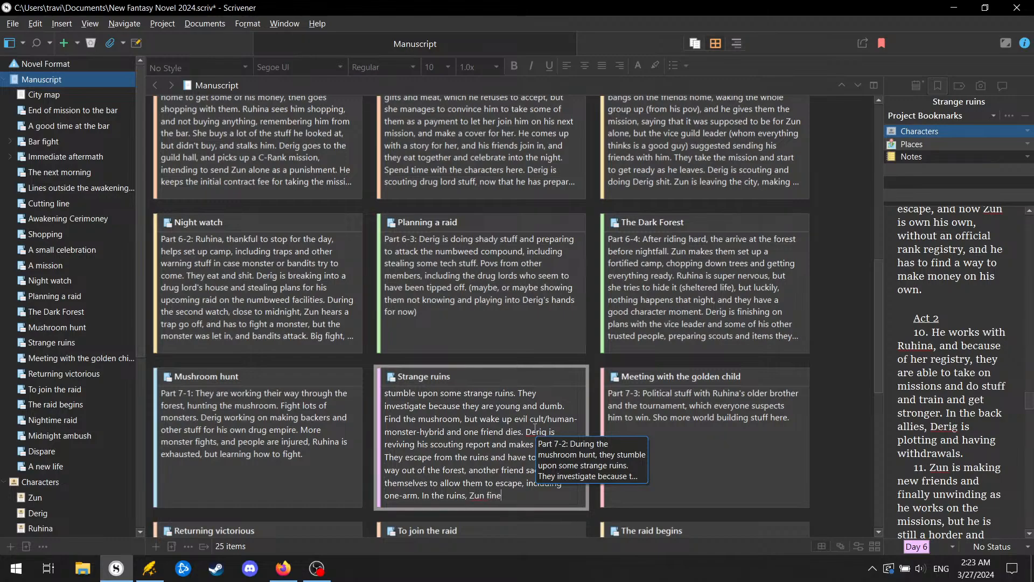
key(BackSpace)
text(ds )
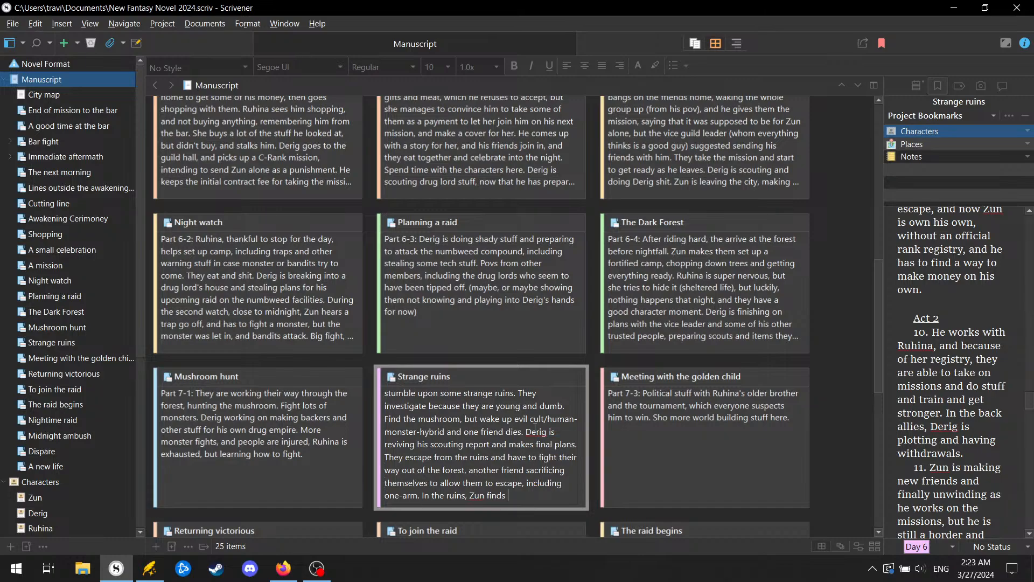
text(an S-Rank Dagger)
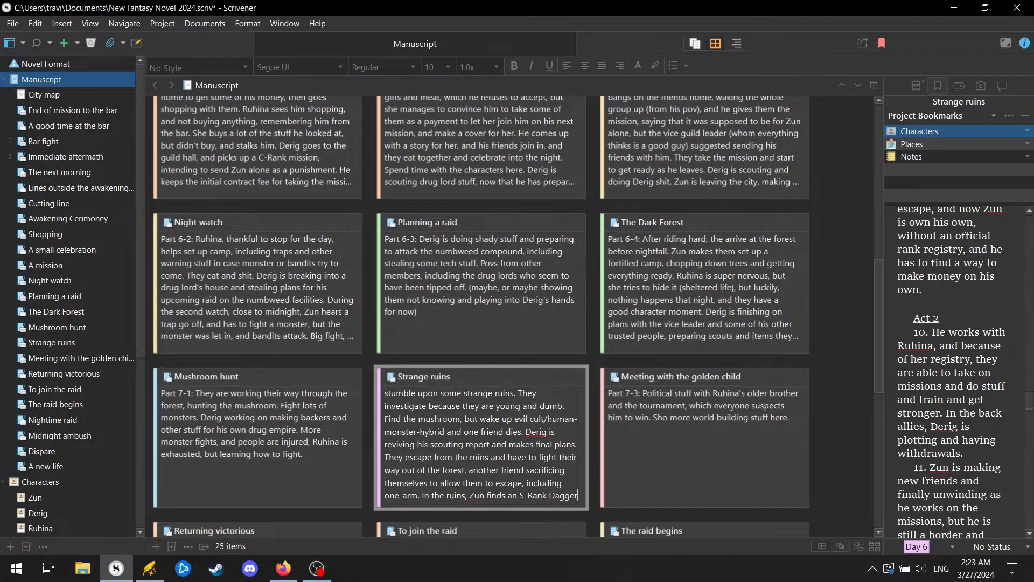
text(, th)
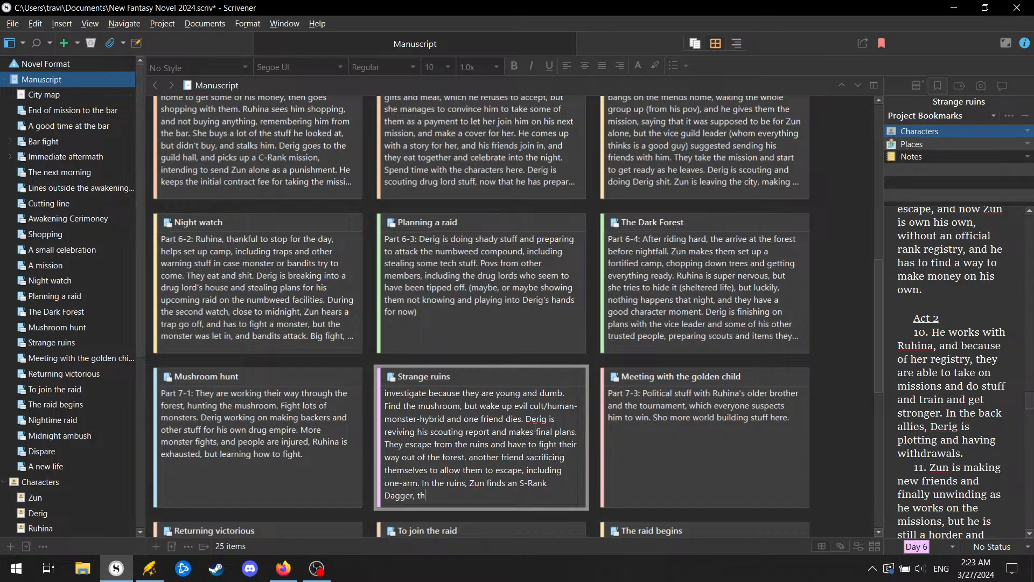
text(at none)
key(BackSpace)
key(BackSpace)
text(one else can even pick up, a)
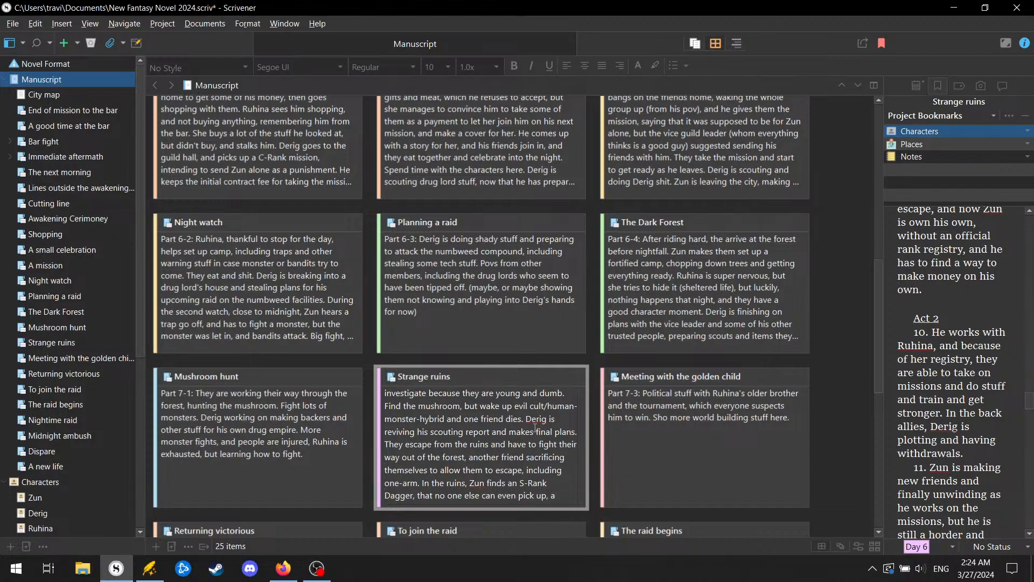
Step: Finish the dagger sentence with "and he pretends he can barely do it (making Ruhina suspicious), and he keeps it with him, but never uses it."
text(nd he pretends eh can)
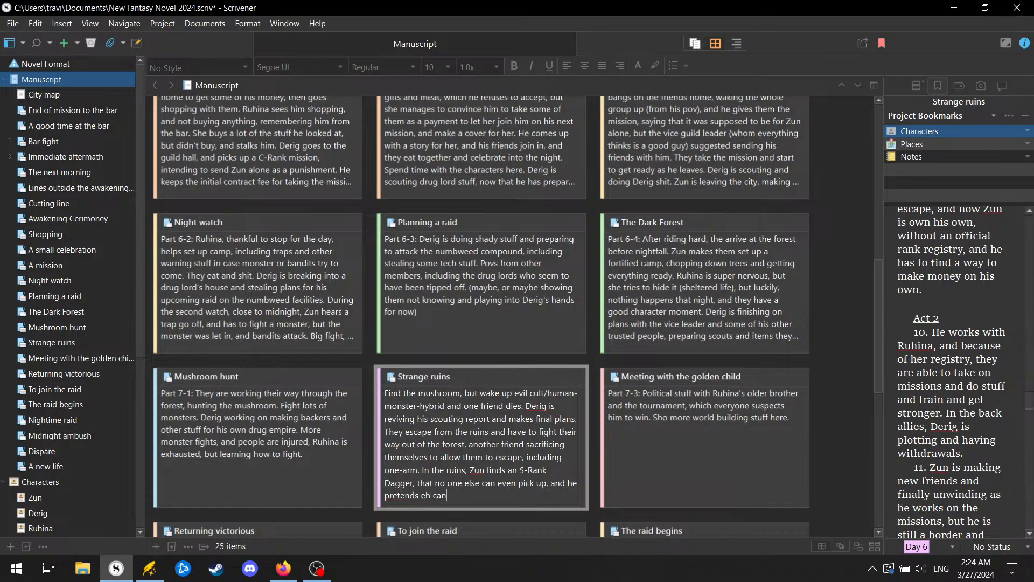
key(BackSpace)
key(BackSpace)
key(BackSpace)
key(BackSpace)
key(BackSpace)
key(BackSpace)
text(he can barely do it (making Ruhina)
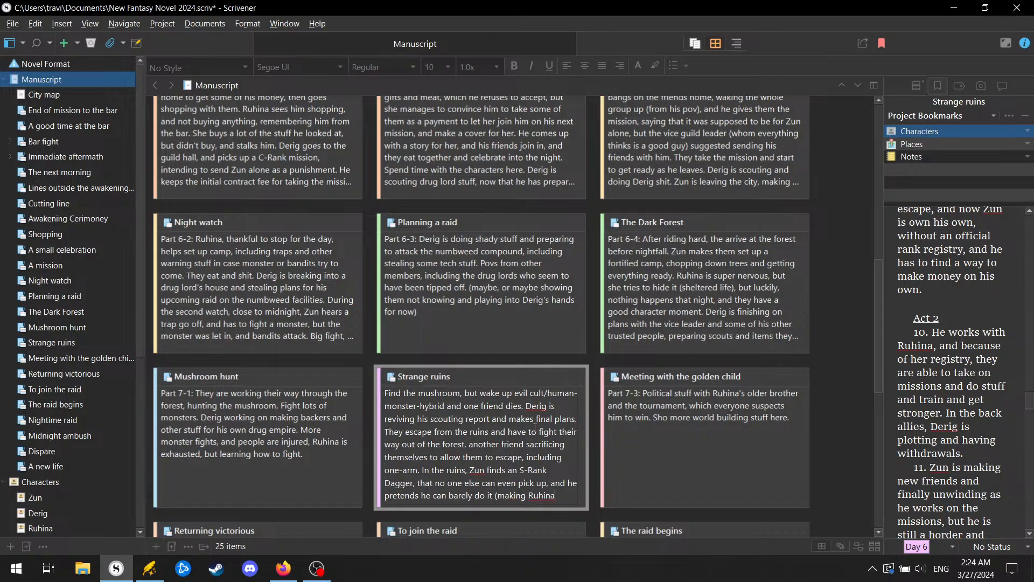
text( suspicious)
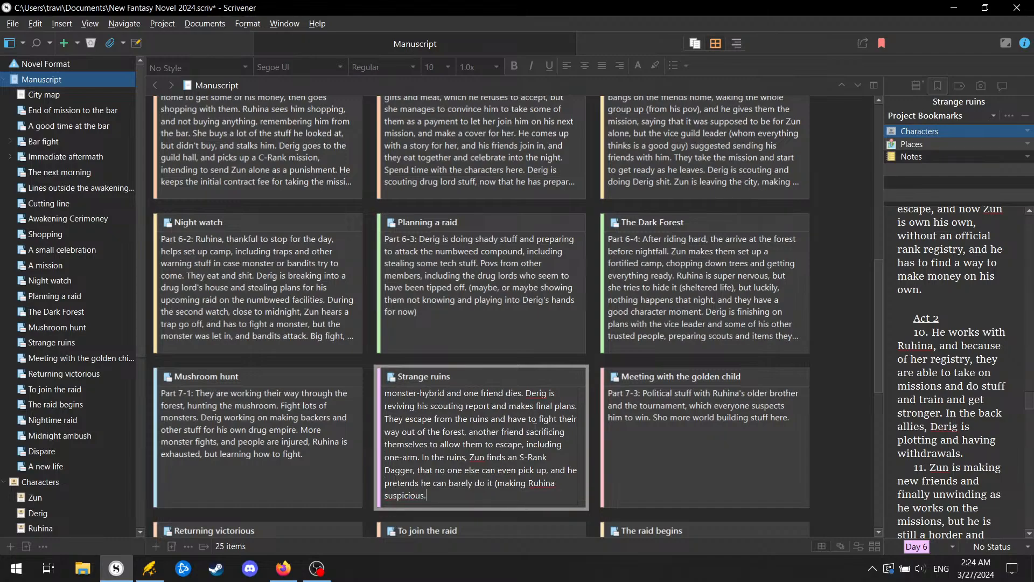
text(), and he keeps it with him, but)
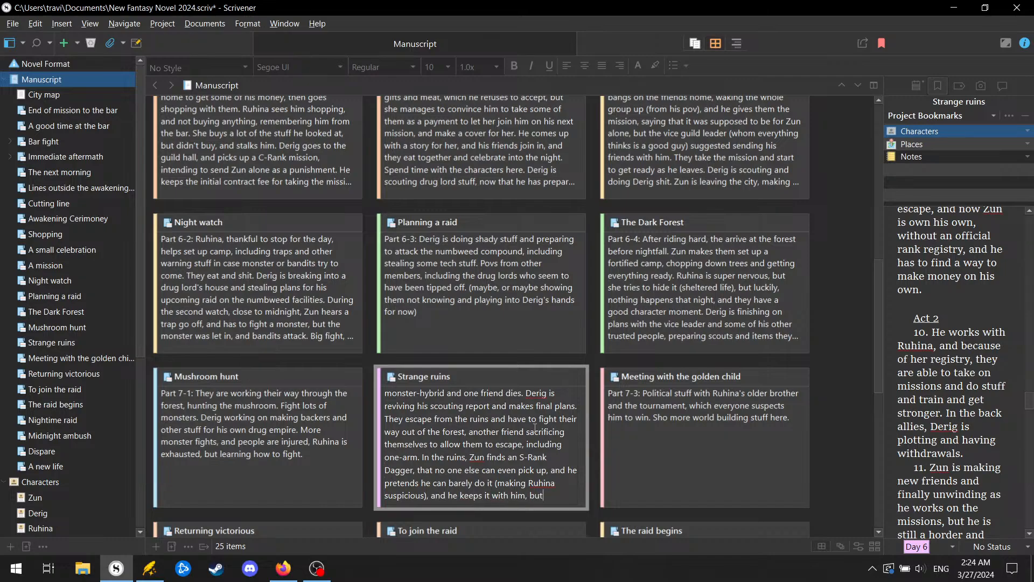
text( never uses it.)
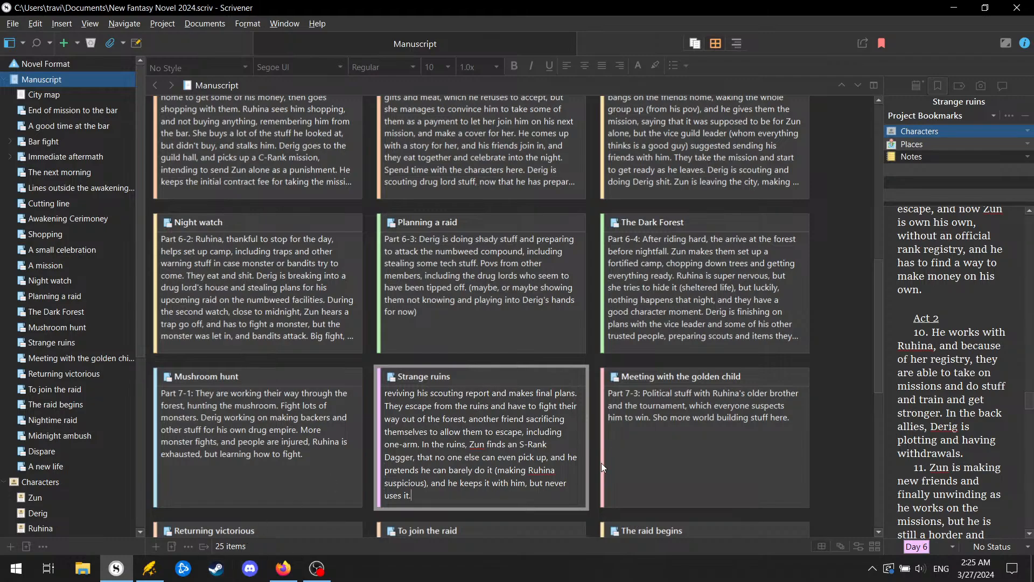
Step: Examine the Midnight ambush and Dispare synopses leading up to the A new life card
scroll(601, 463, down, 6)
click(315, 469)
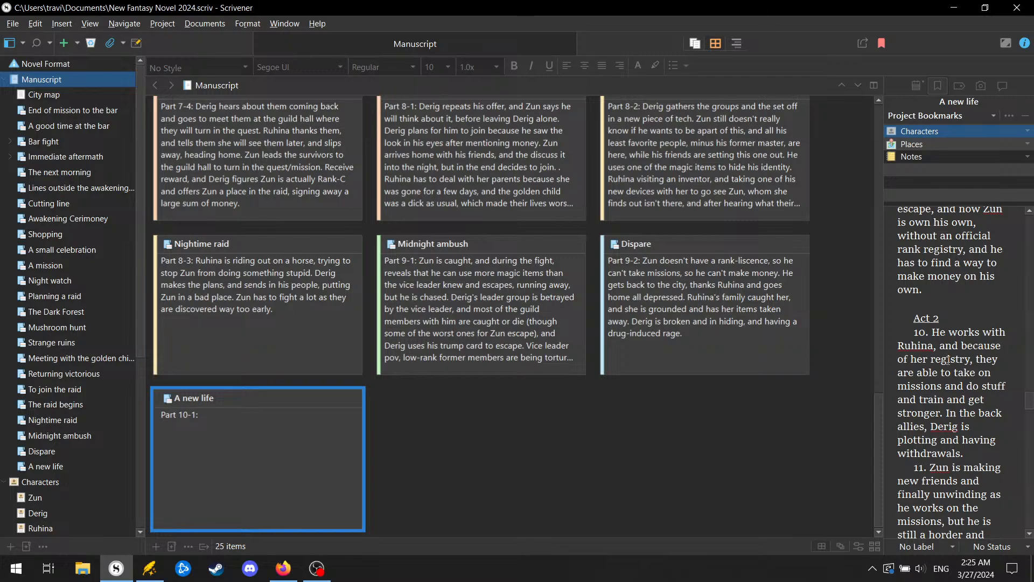
click(741, 355)
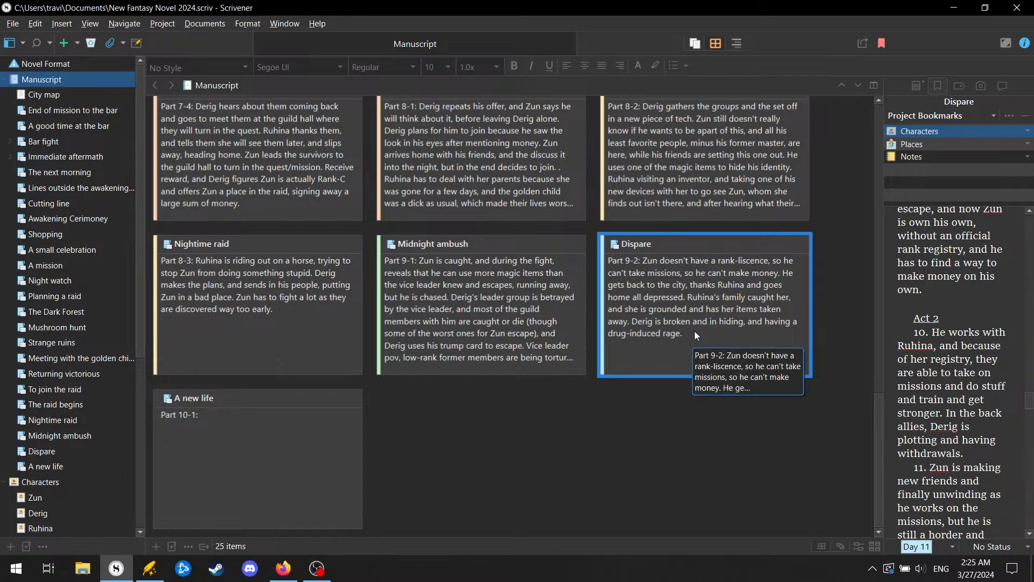
click(318, 426)
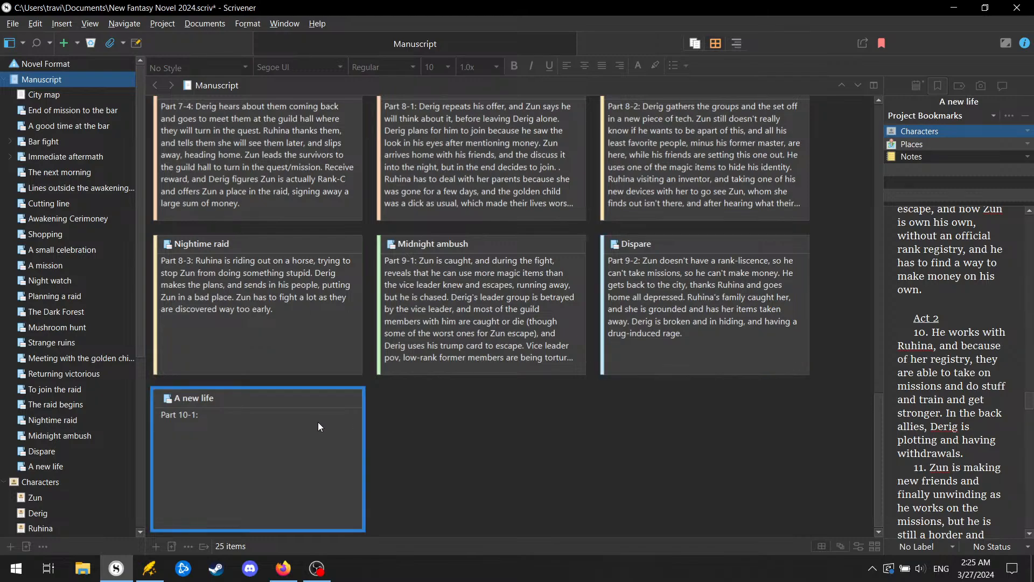
click(318, 423)
click(289, 429)
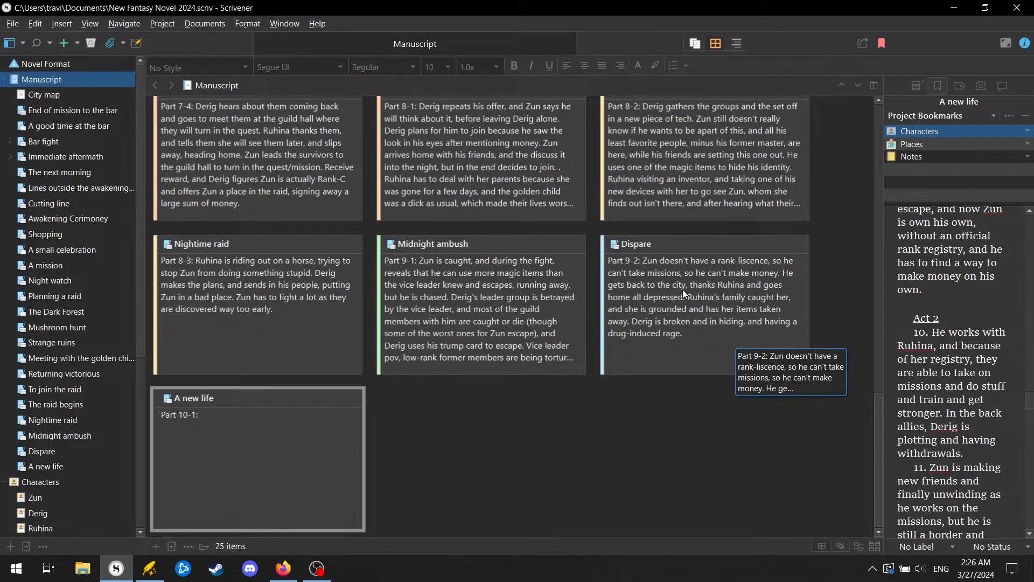
click(570, 309)
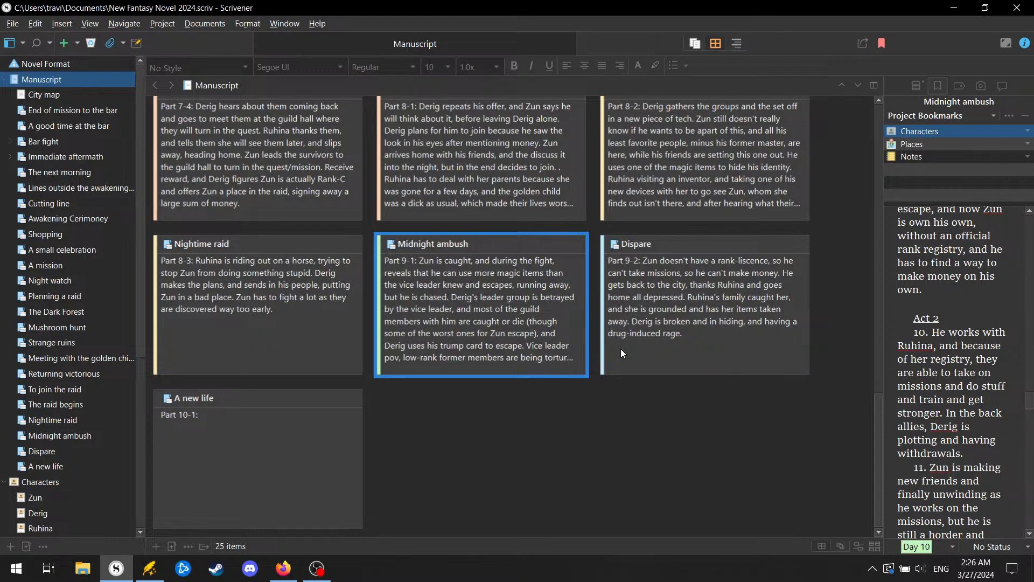
click(699, 333)
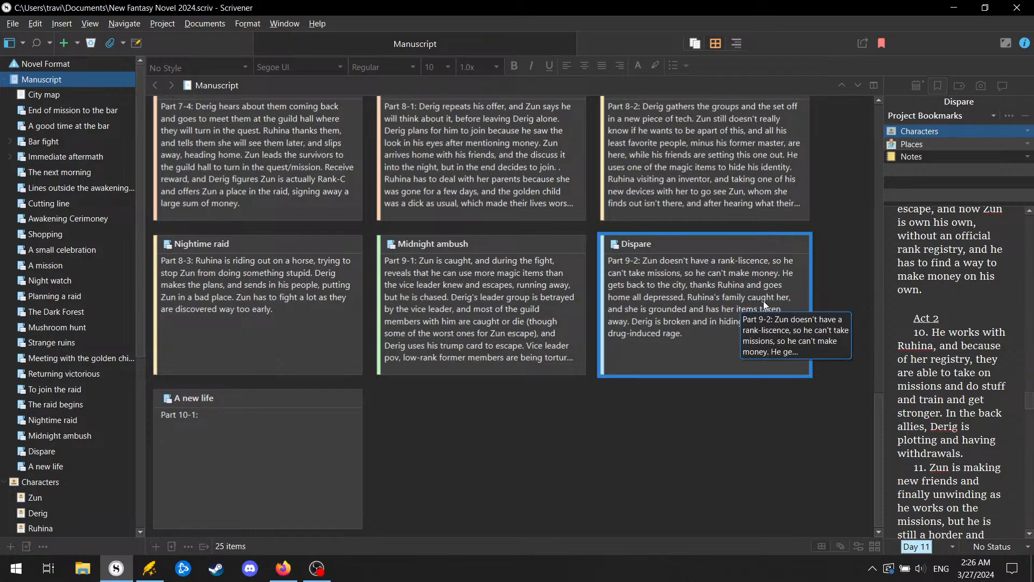
Step: Continue the A new life synopsis after "Part 10-1:" with "Reaction to all that has changed, kind of a depressing, wth am"
click(298, 426)
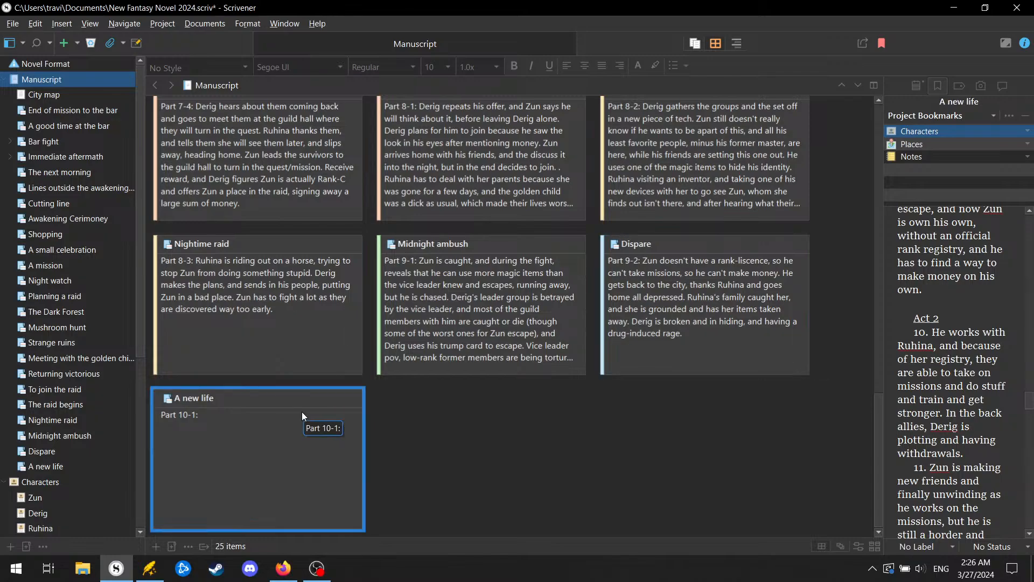
click(297, 416)
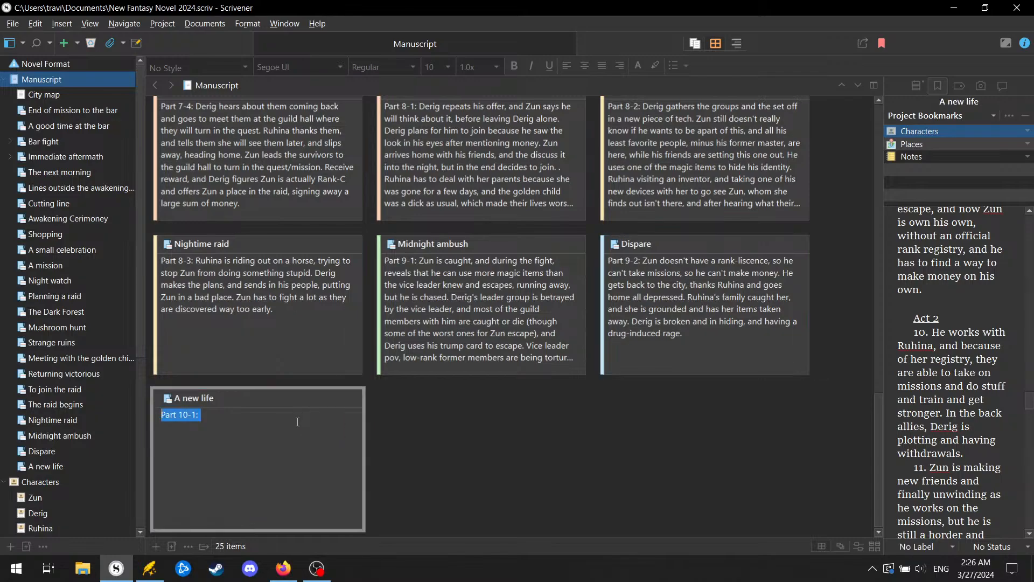
click(296, 418)
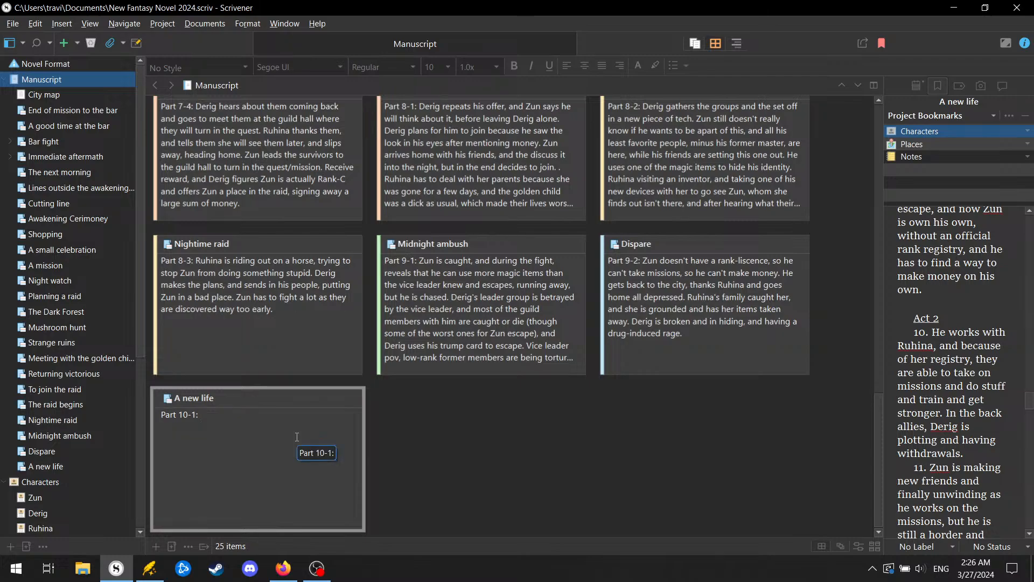
text(Reaction to all that has changed,)
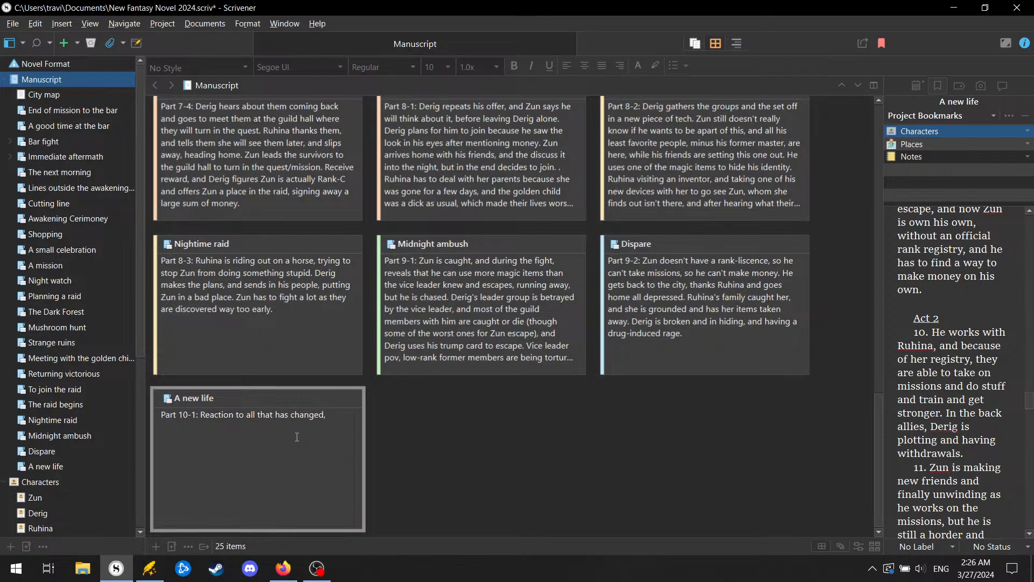
text( kind of a depressing, wha)
key(BackSpace)
key(BackSpace)
text(th am)
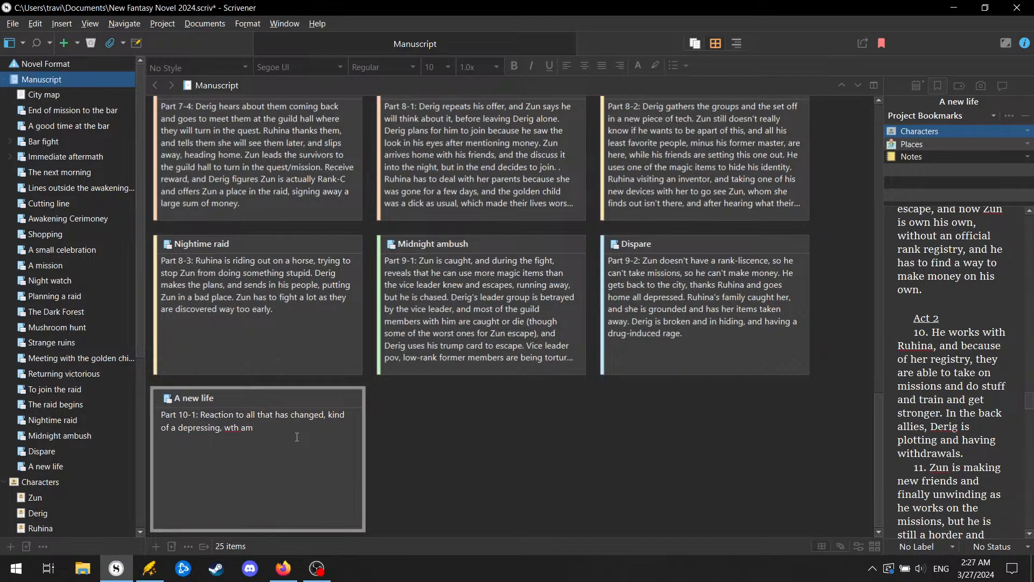
Step: Complete the A new life synopsis with "I going to do. Other povs to show the guild being disbanded." and save the project
text( I going to do  Other povs to show the gu)
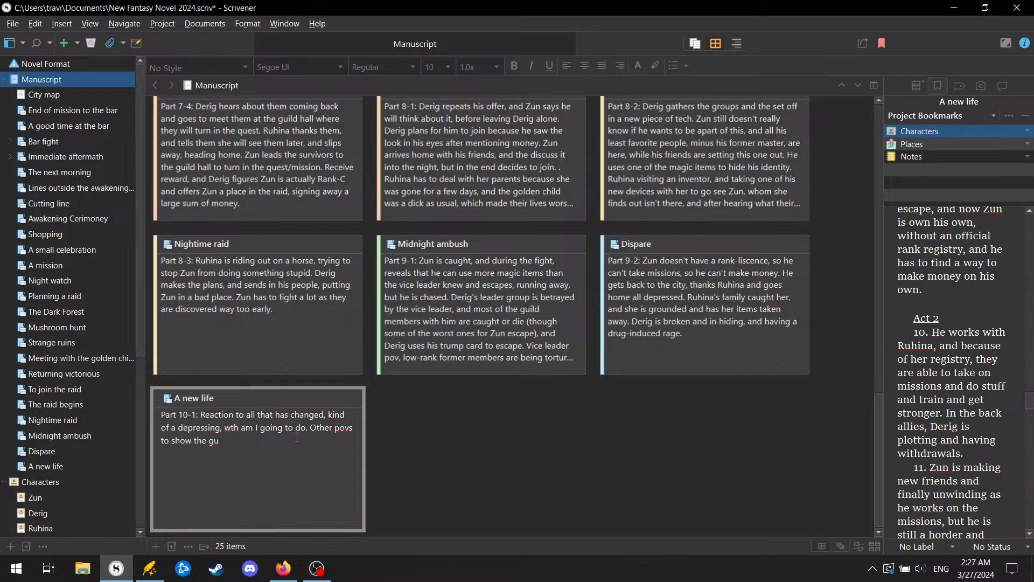
text(ild being disbanded.)
key(ctrl+s)
click(304, 437)
right_click(323, 454)
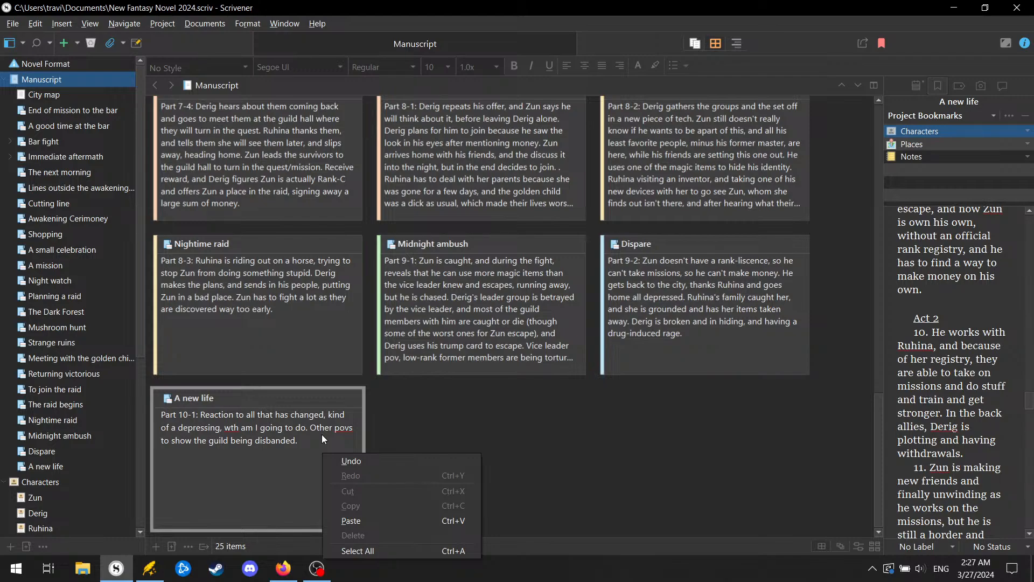
Step: Assign the Day 12 label to the A new life card
right_click(341, 389)
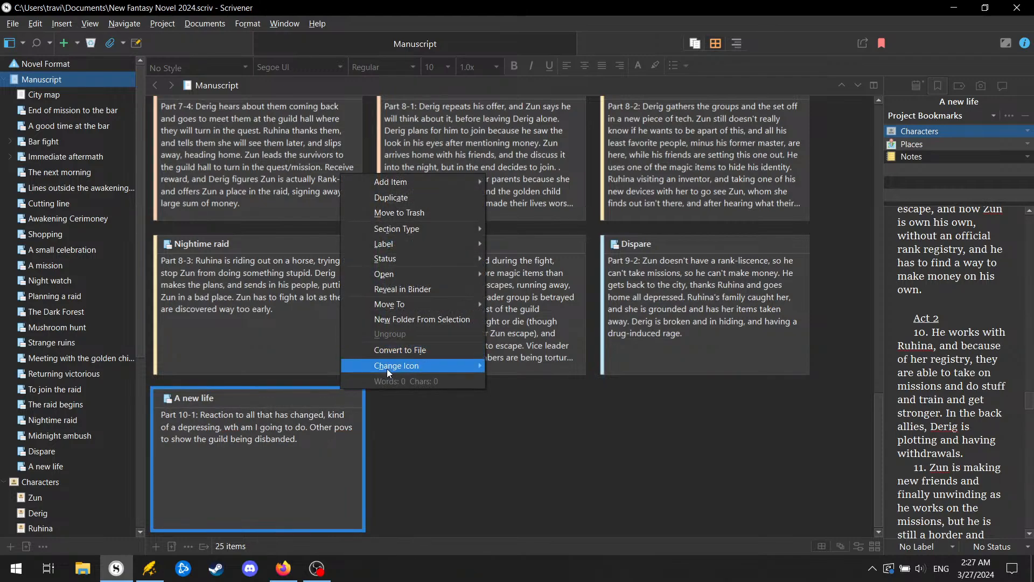
mouse_move(387, 367)
click(779, 356)
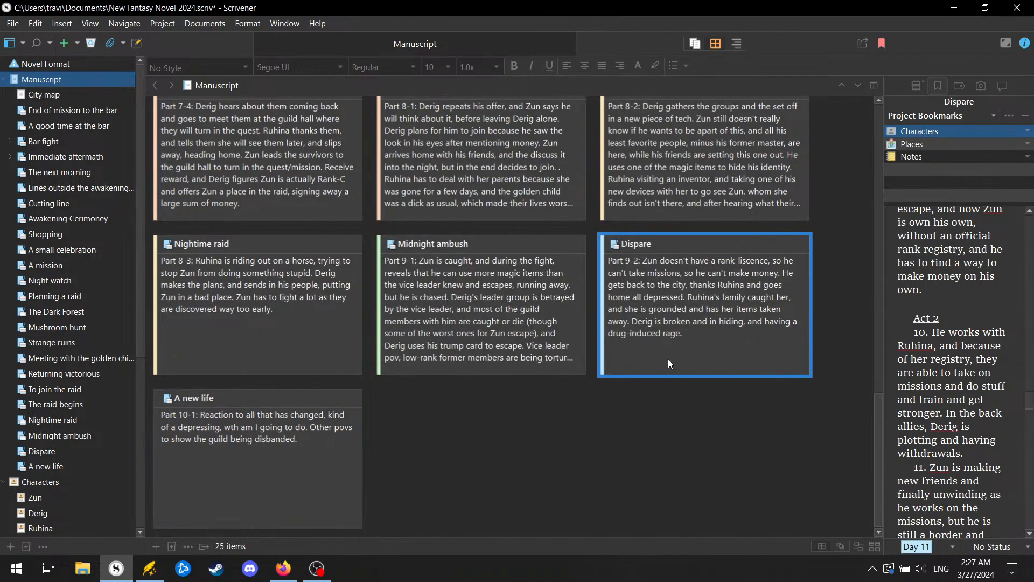
click(353, 396)
right_click(352, 389)
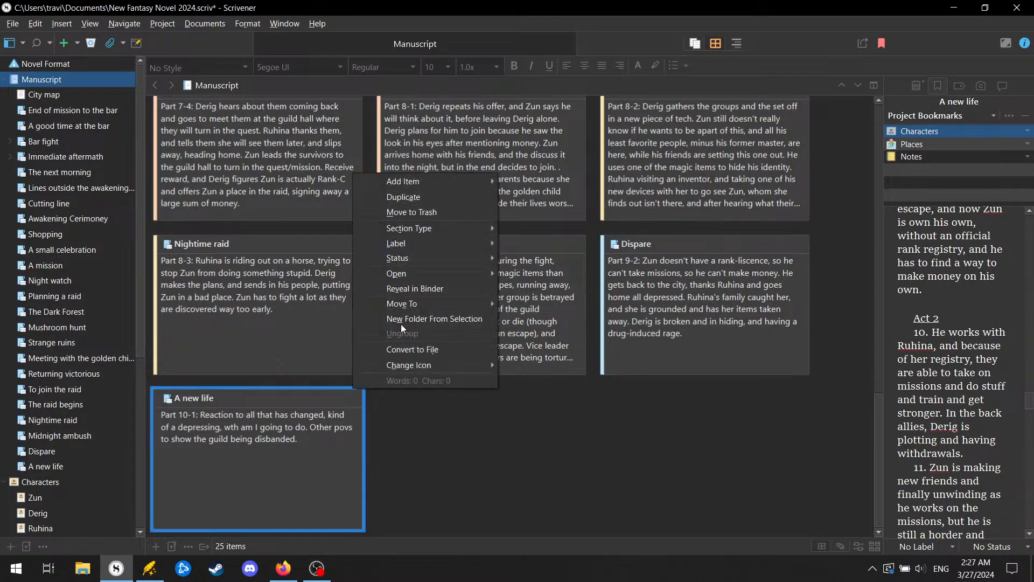
mouse_move(419, 244)
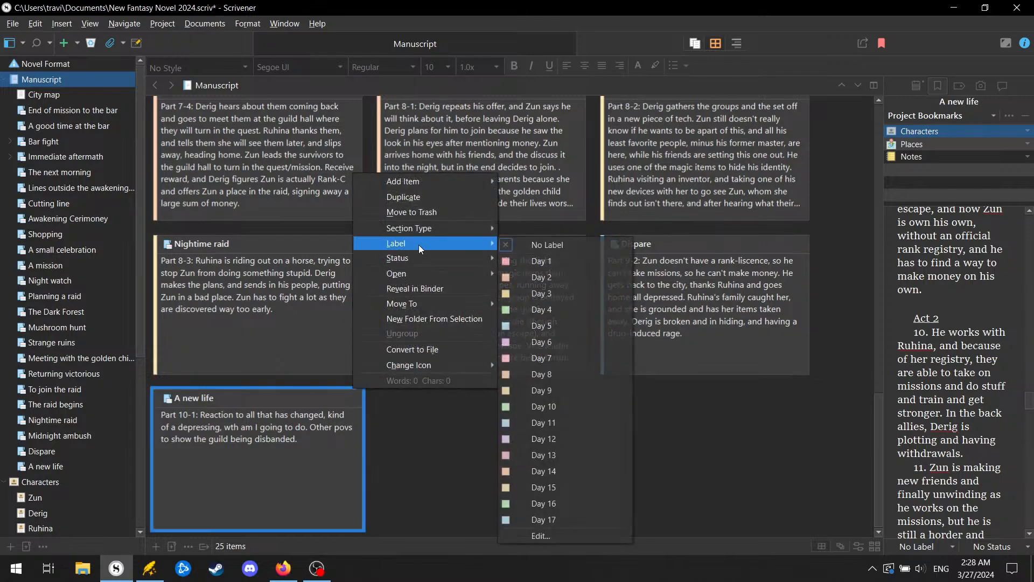
click(599, 435)
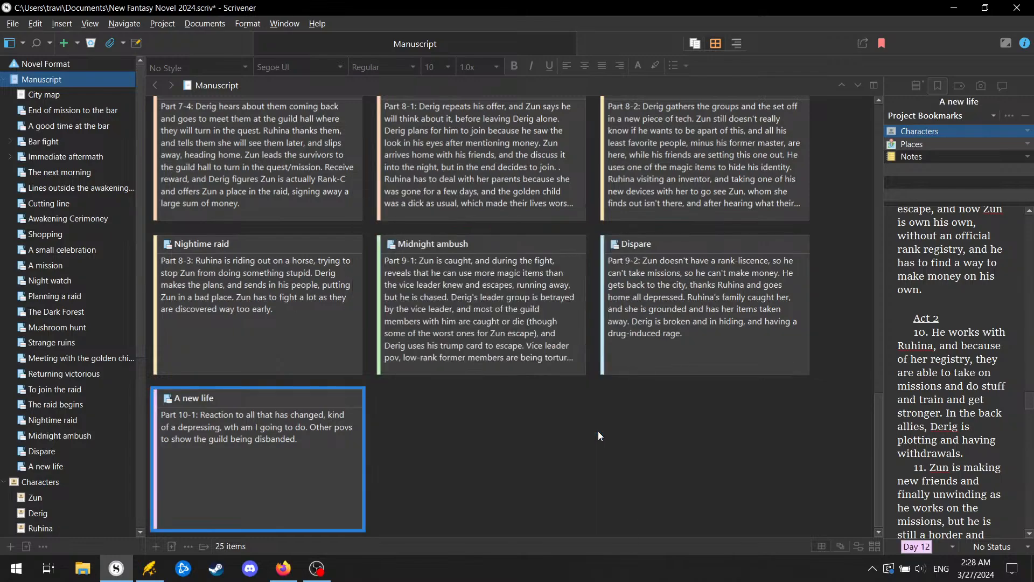
click(458, 469)
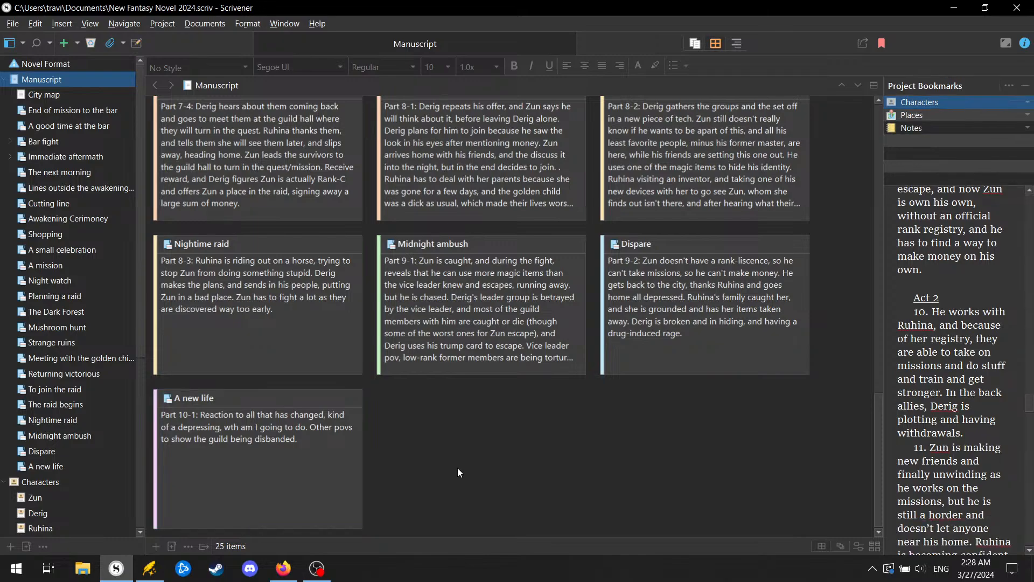
Step: Add a card titled "What to do" after A new life and start its synopsis with "Part 10-2:"
double_click(457, 468)
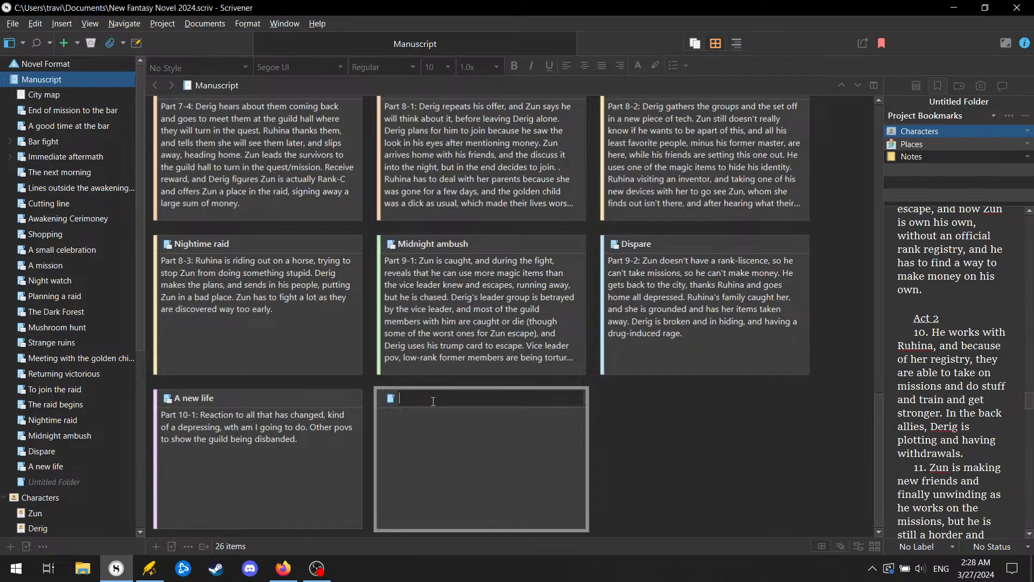
text(What to do)
key(Return)
click(425, 425)
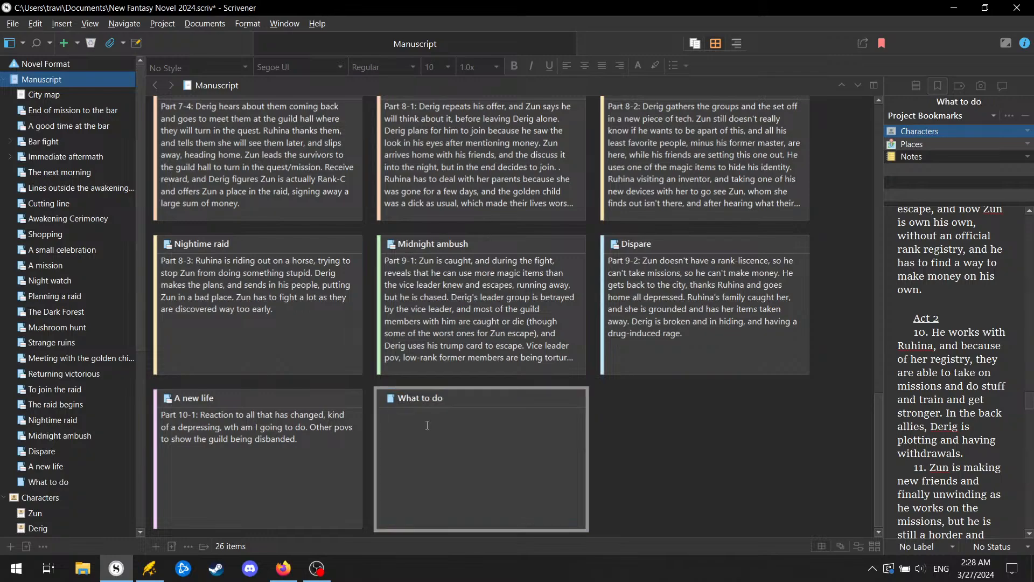
text(Part 10-2:)
Step: Add to the A new life synopsis: "Ruhina is fighting with parents and brother. Derig goes into hiding in the city. Zun is counting money."
double_click(318, 444)
click(320, 444)
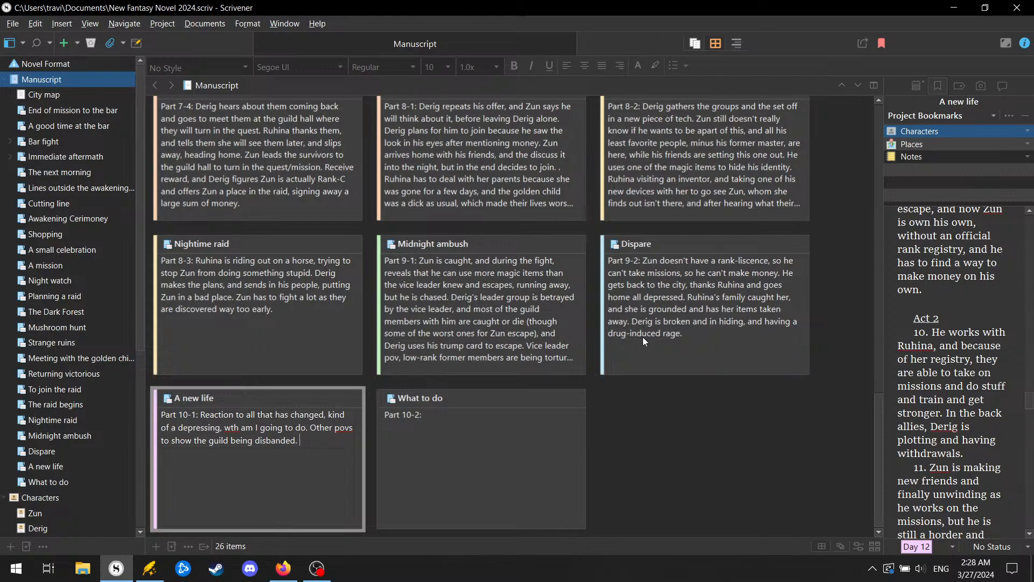
text(Ru)
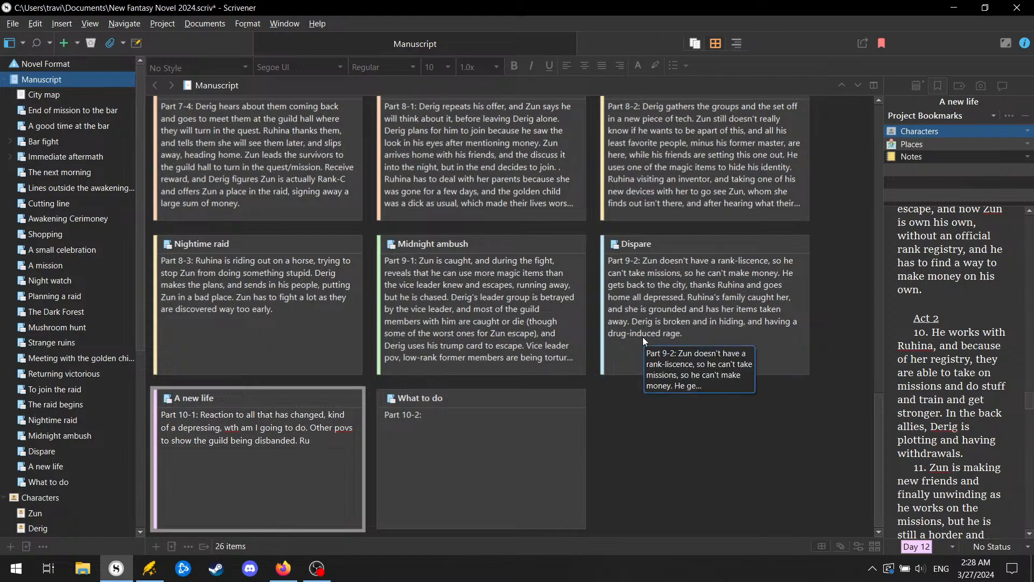
text(hina is fighting with parent)
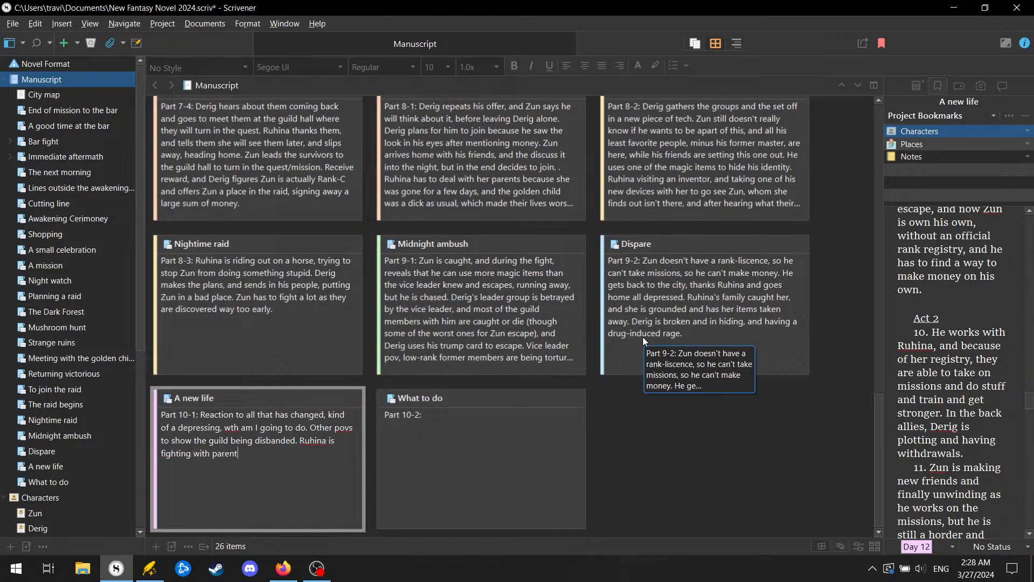
text(s and brother. )
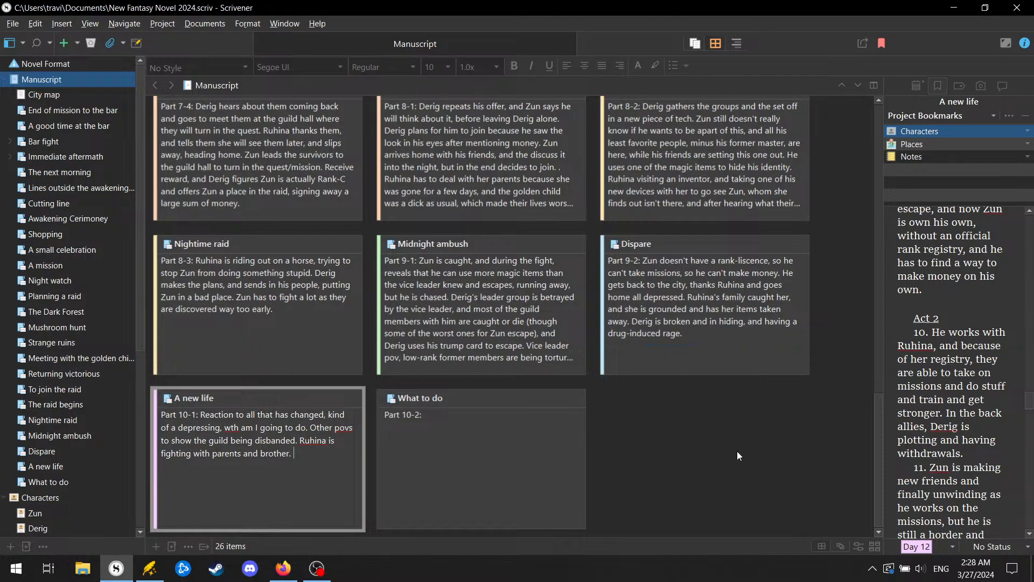
text(Derig goes into hiding in the city.)
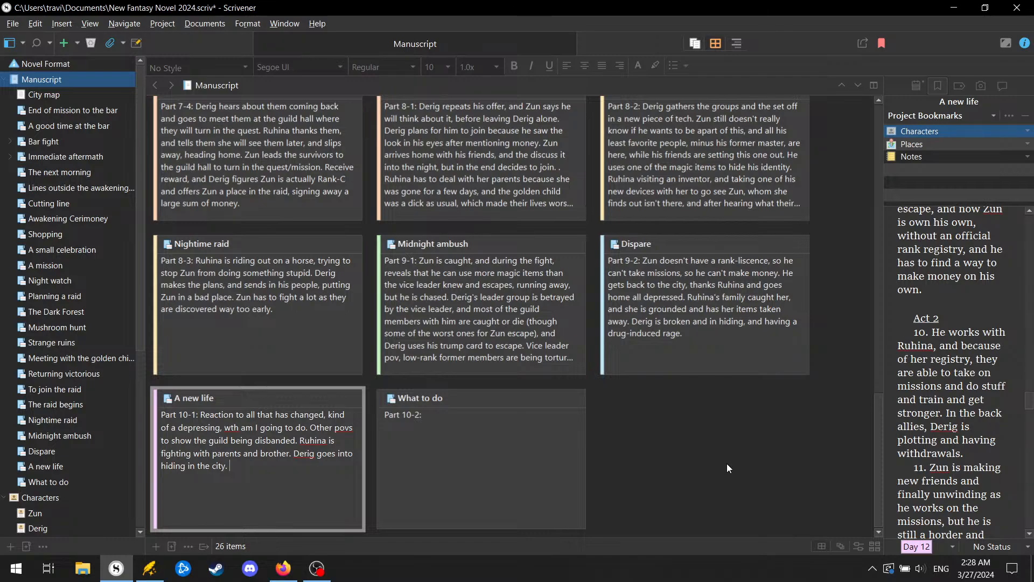
text( ZU)
key(BackSpace)
text(un is counting mo)
text(ney.)
Step: Extend the "counting money" sentence with ", considering selling the dagger, or trying, and he is accuesd of being a thief, so he has to escape."
click(506, 431)
click(505, 431)
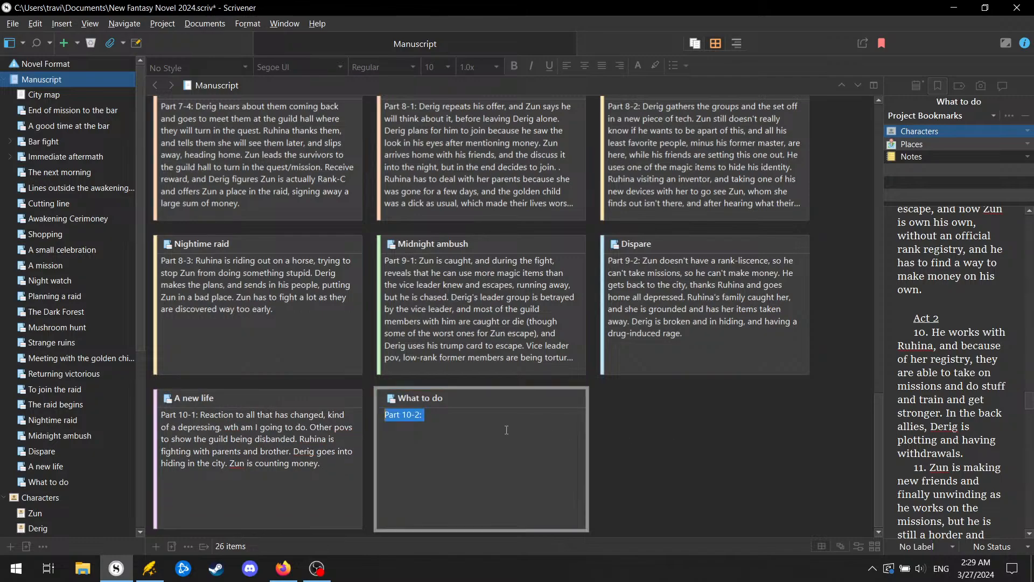
click(325, 466)
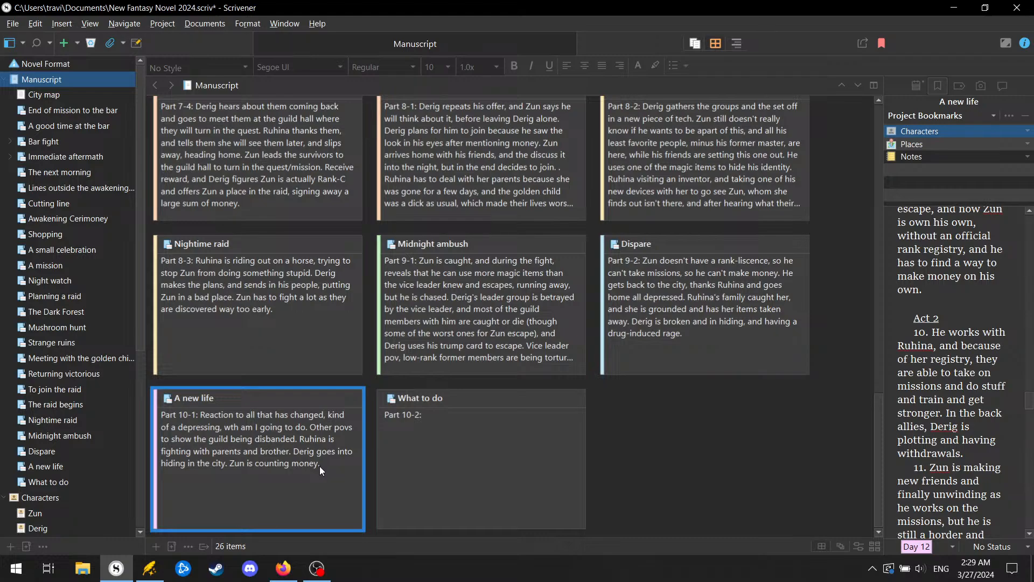
click(319, 466)
click(326, 464)
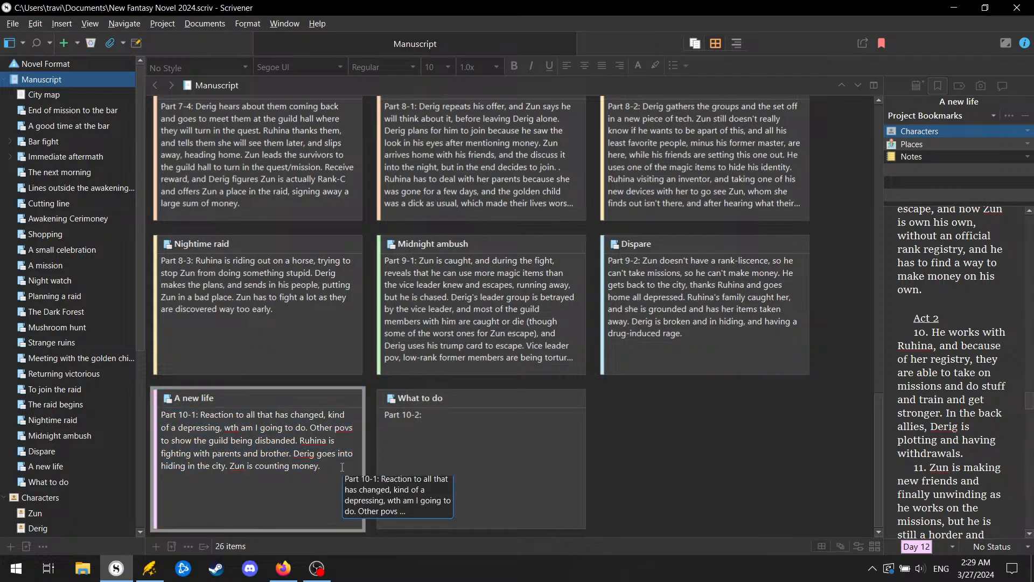
text(, considerin)
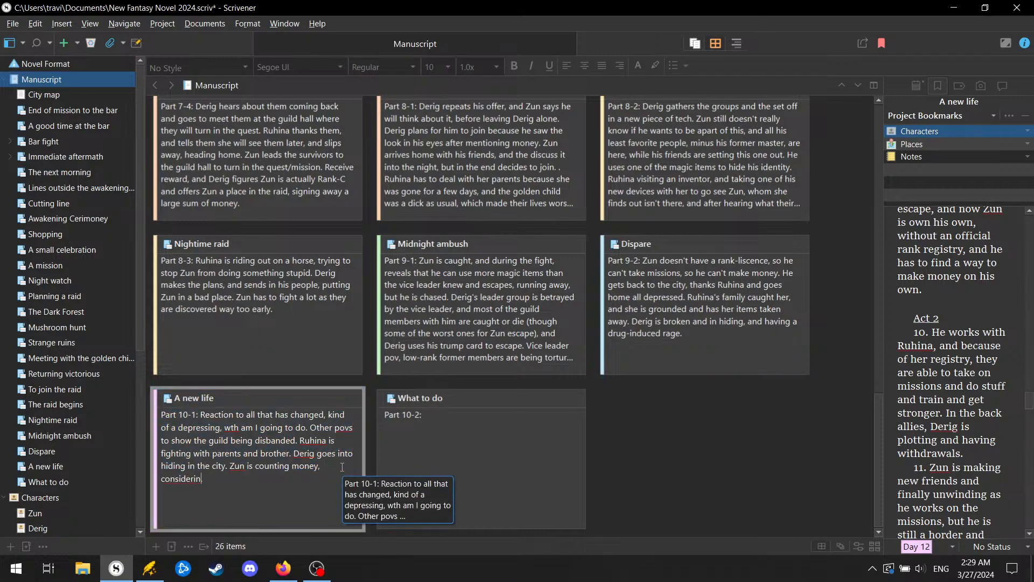
text(g selling the dagger)
text(, )
text(or trying, a)
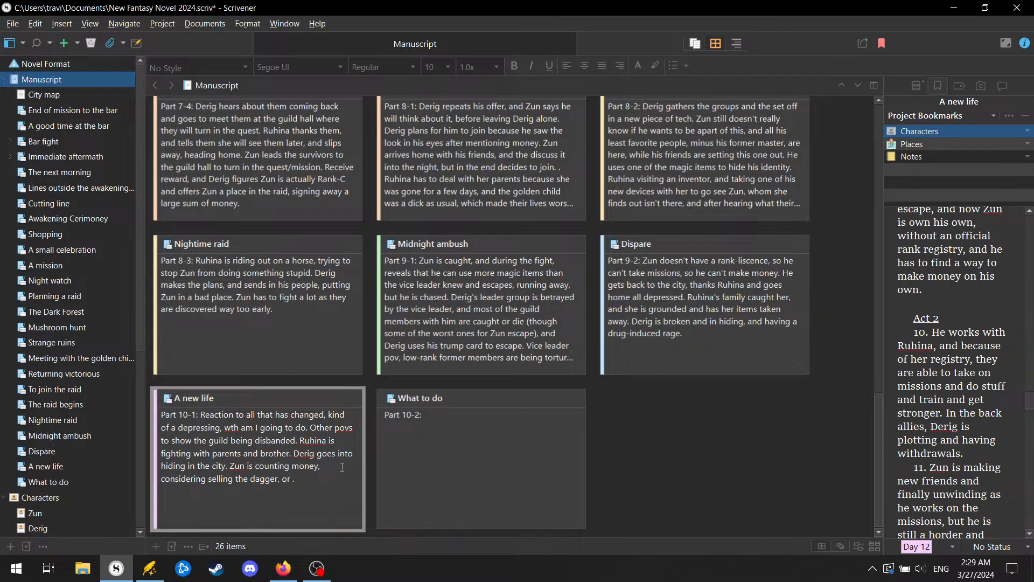
text(nd he is accuesd of being a thie)
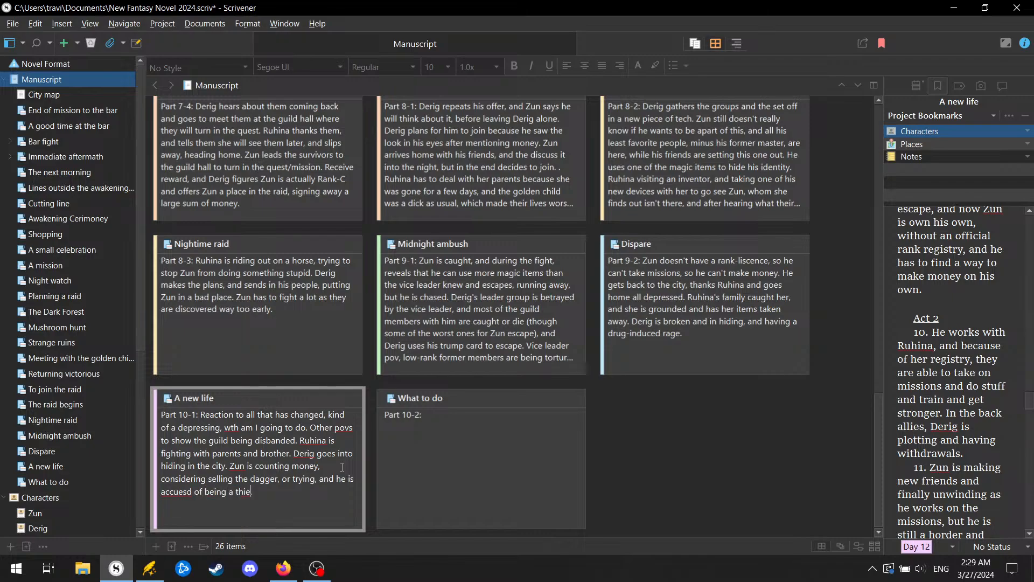
text(f, so he has to escape.)
Step: Correct the misspelled "accuesd" to "accused" in the A new life synopsis
right_click(186, 493)
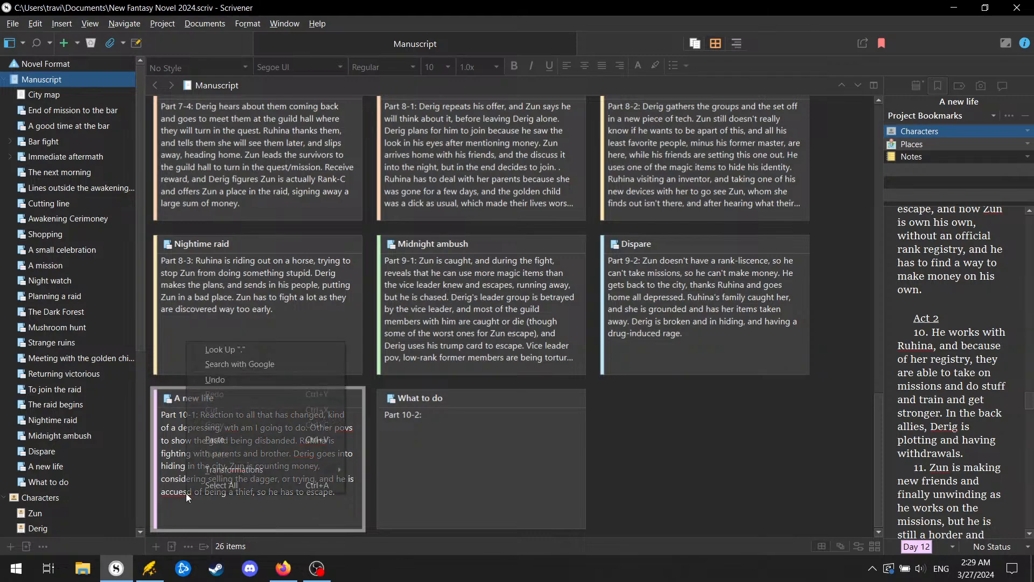
click(173, 494)
double_click(174, 495)
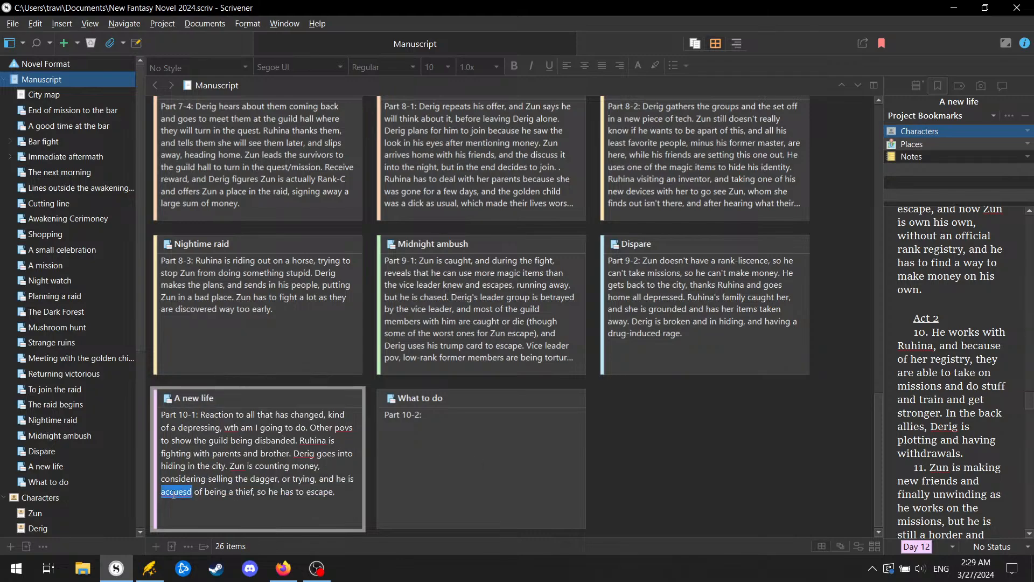
click(173, 495)
right_click(174, 495)
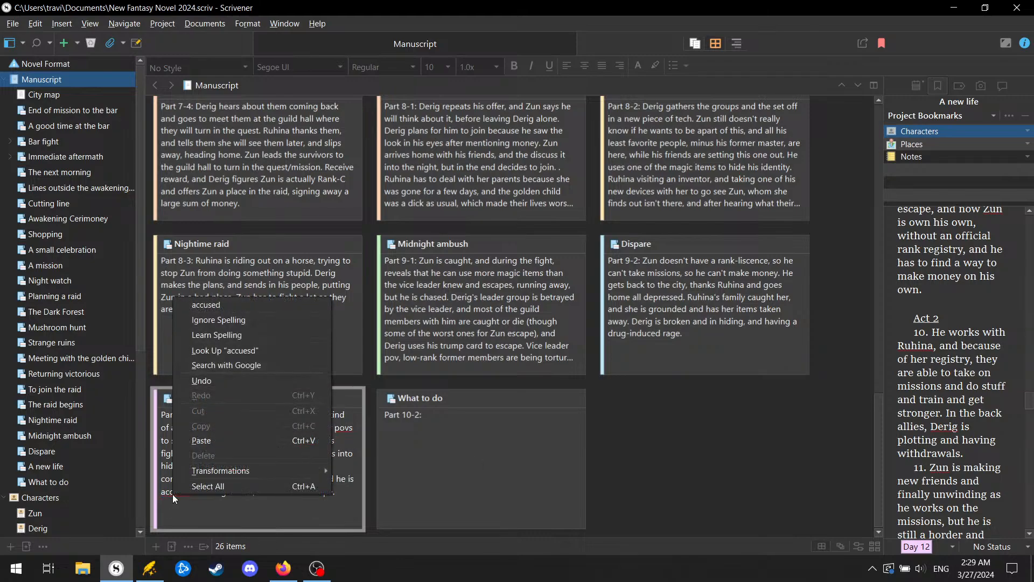
click(278, 306)
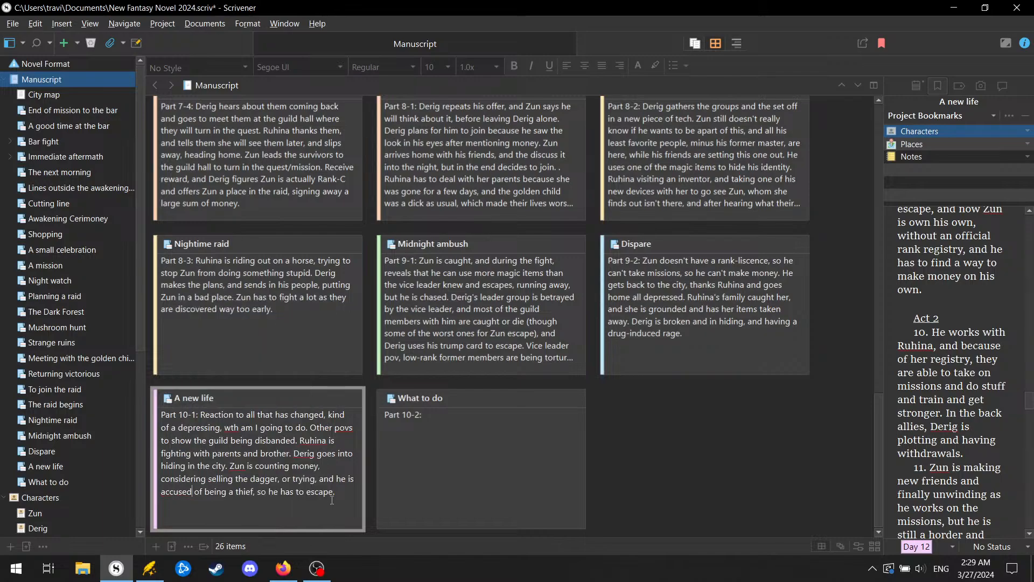
Step: Insert "just because of the sheath that Ruhina gave him," between "thief" and "so he has to escape" in the A new life synopsis
click(257, 491)
text(j)
text(ust because of )
text(the shea)
text(th that Ruhin)
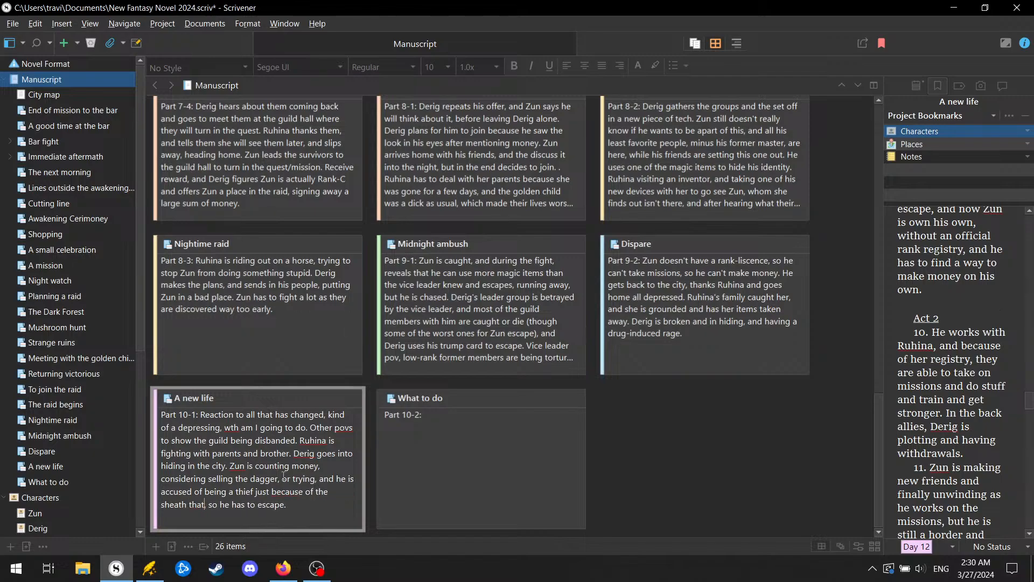
text(a gave him,)
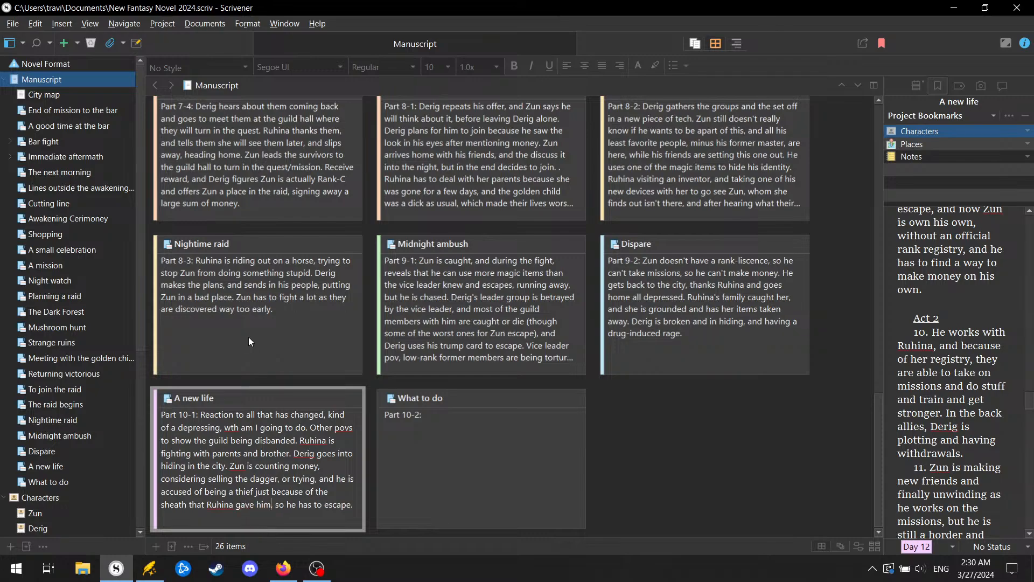
Step: Continue the What to do synopsis with "Meeting between friends to figure out how they will make money, some suggesting joing another guild,"
click(476, 456)
click(474, 434)
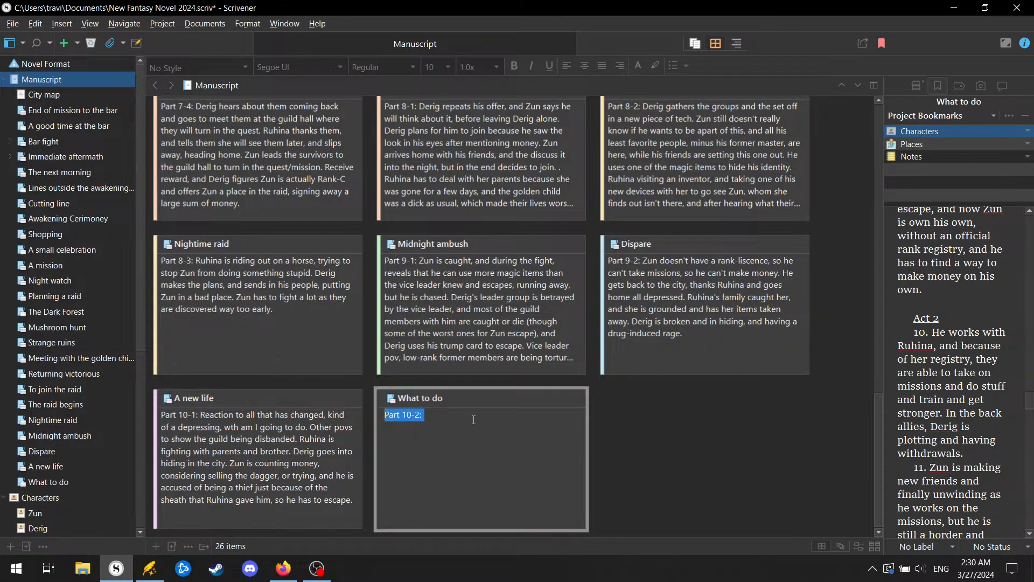
click(473, 419)
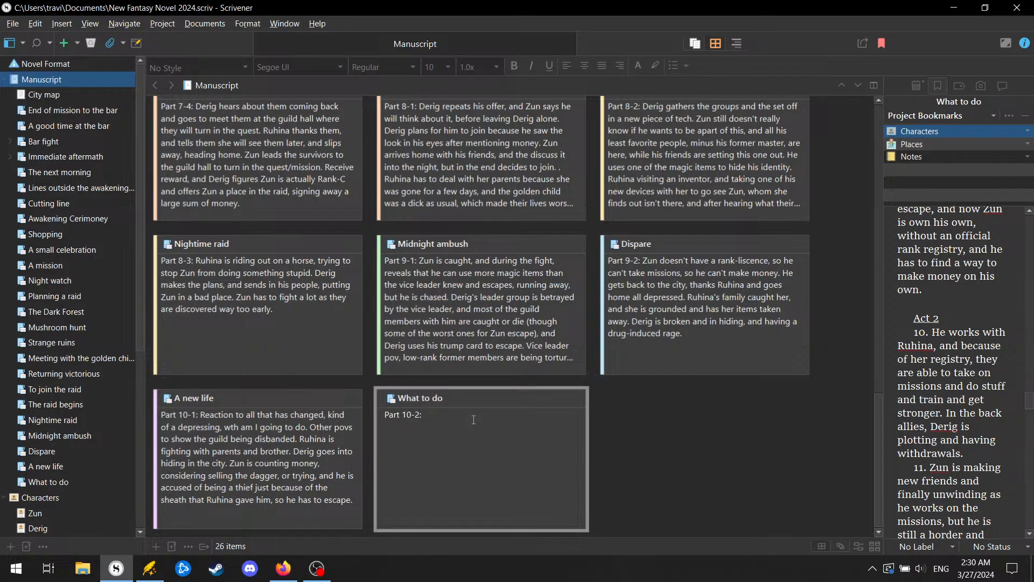
text(Meeting between friends to f)
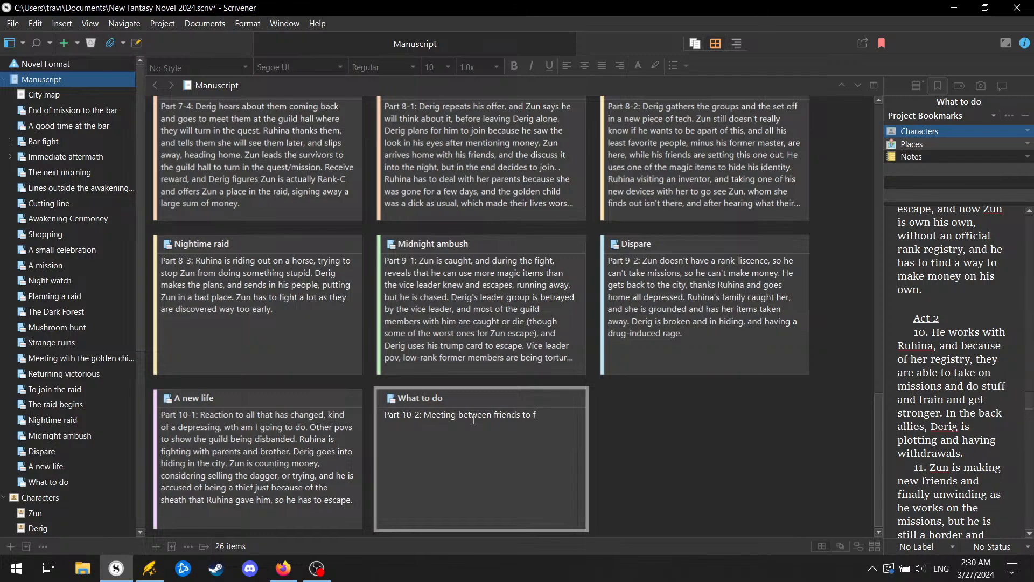
text(igure out how they will make money)
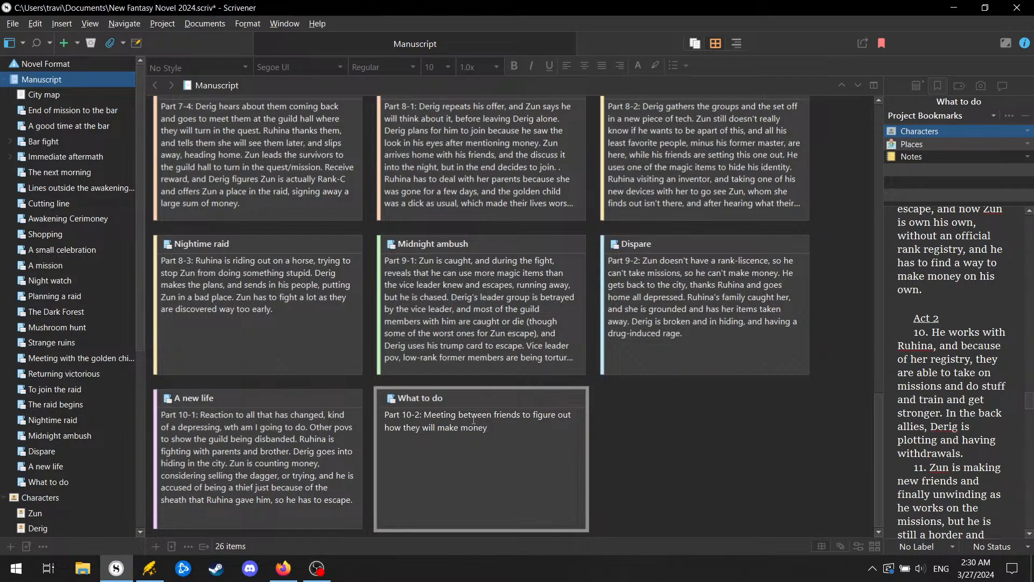
text(, some suggesting joing another guild,)
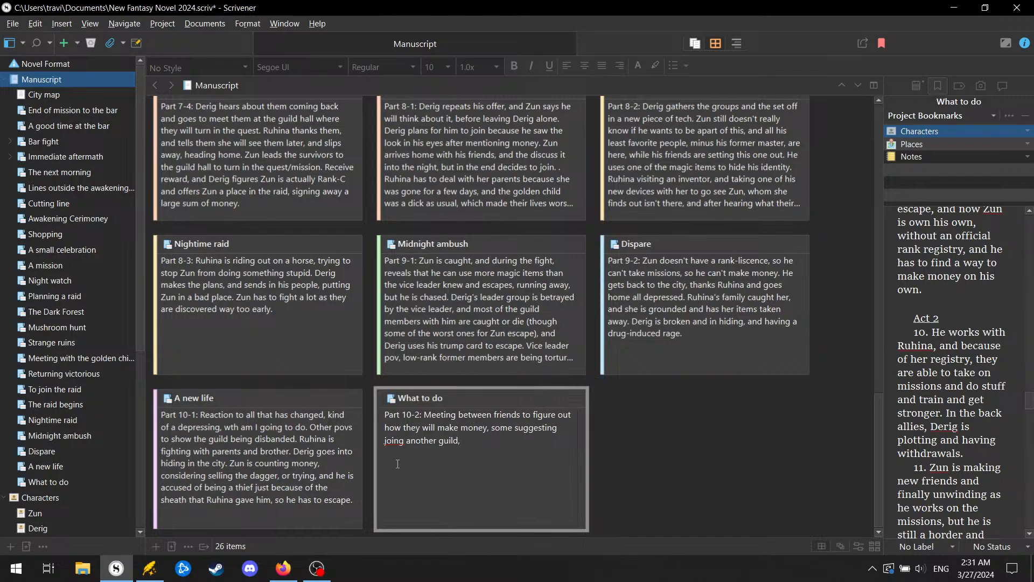
Step: Correct "joing" to "joining" in the What to do synopsis and continue after "another guild," with "while others want to do side contracts"
right_click(399, 441)
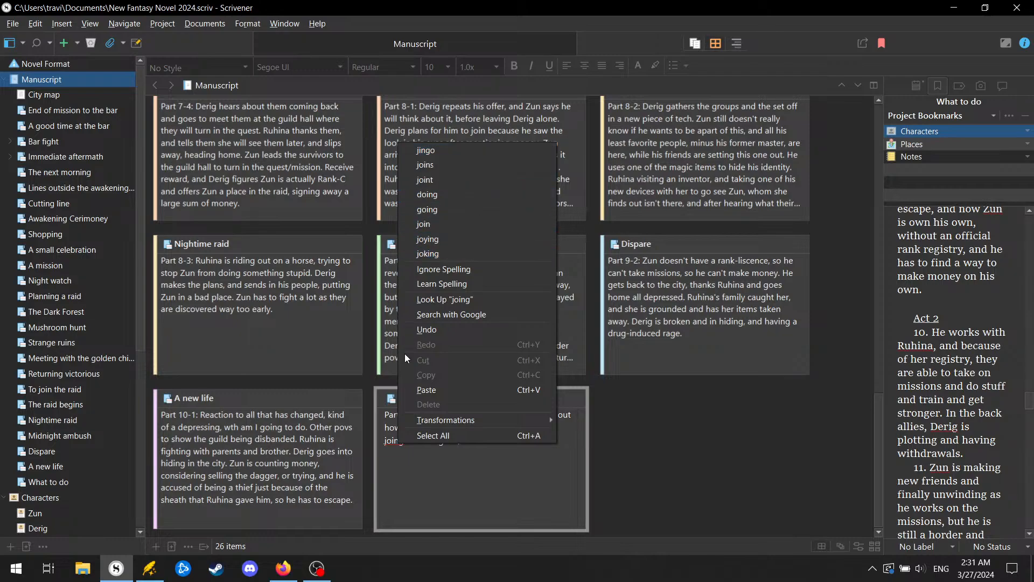
click(423, 521)
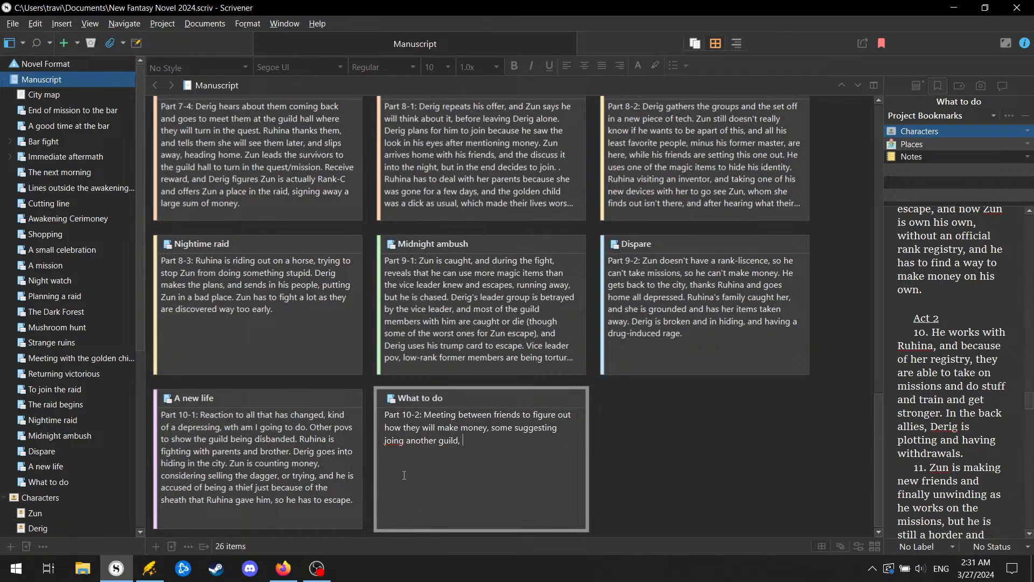
click(406, 442)
text(ing another guild, while )
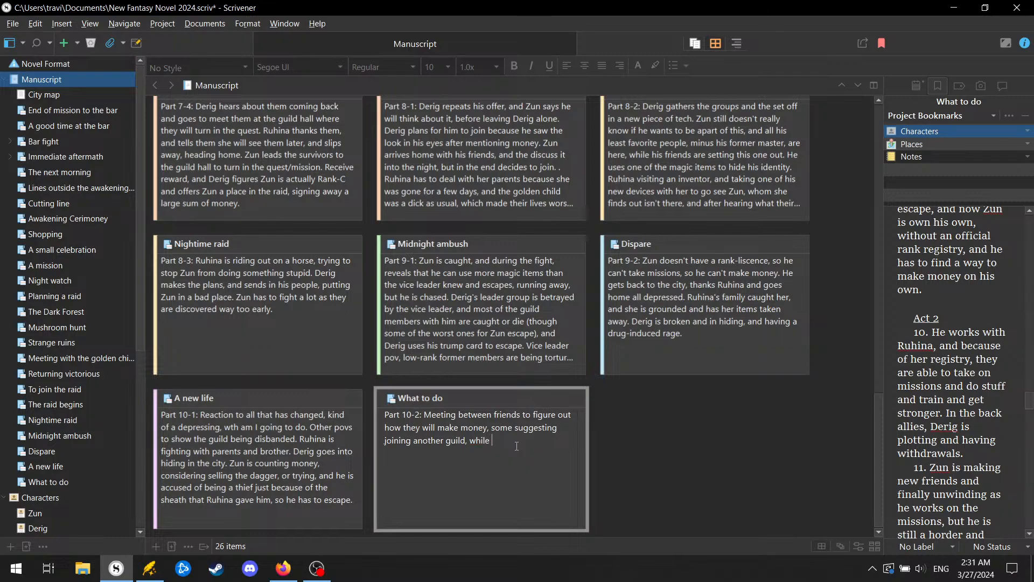
text(others want to do side contracts)
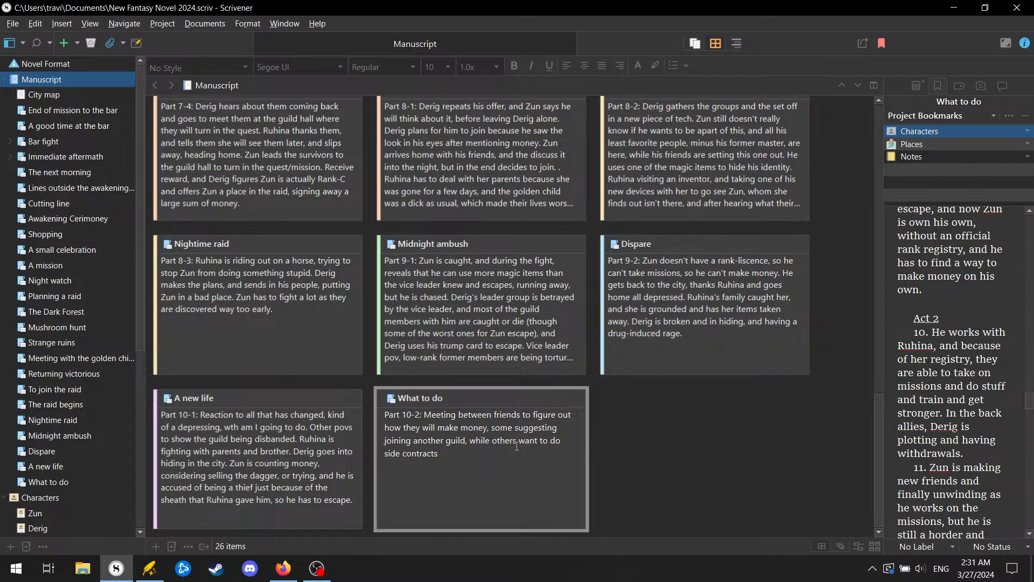
Step: Continue the synopsis with ", but Zun doesn't have a liscence, and the only contracts the others can get would be E-Rank ones"
text(, but Zun doesn't have a liscence)
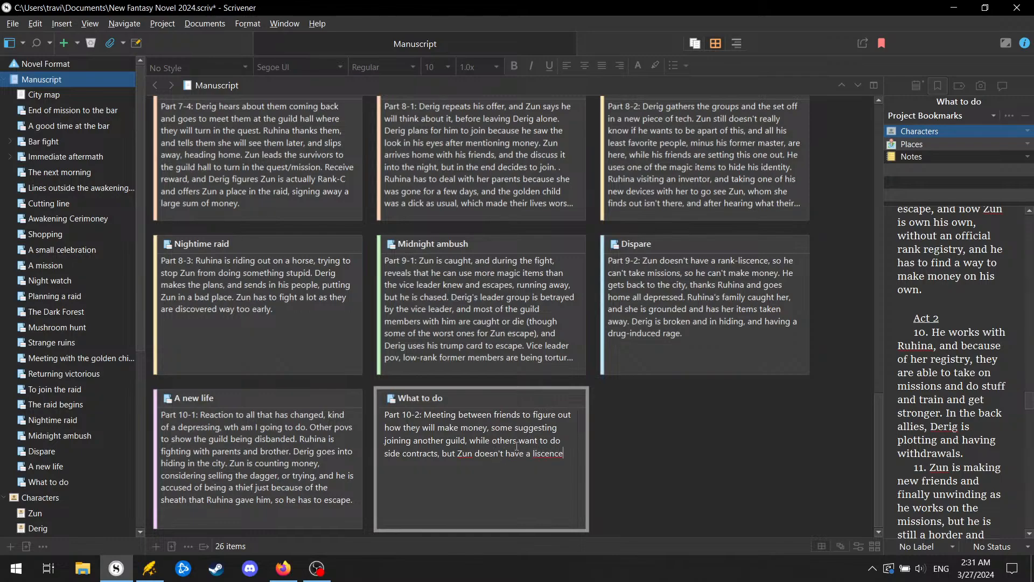
text(, and the only contracts the others can )
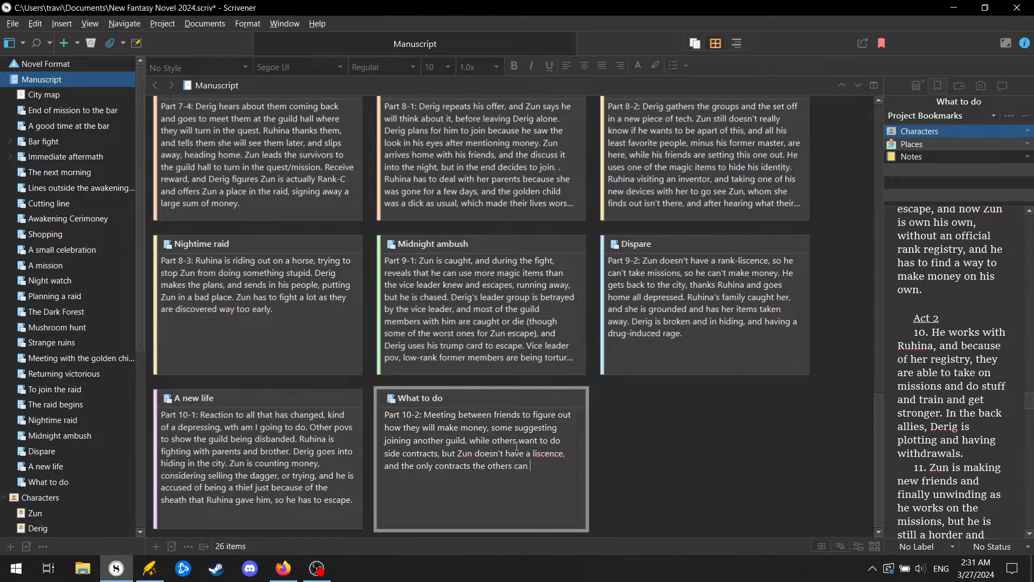
text(get would b)
text(e )
text(E-Rank)
text( ones)
Step: Finish the sentence with "with their group size and rank, and the pay for that isn't enough." and save the project
text( with their g)
text(roup s)
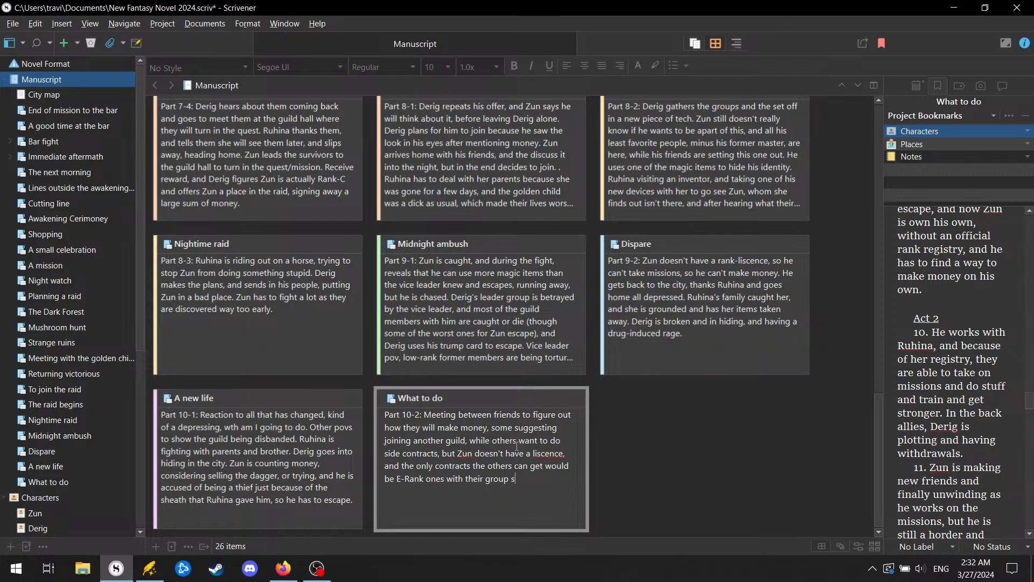
text(ize and rank, and the pay for that isn't enough.)
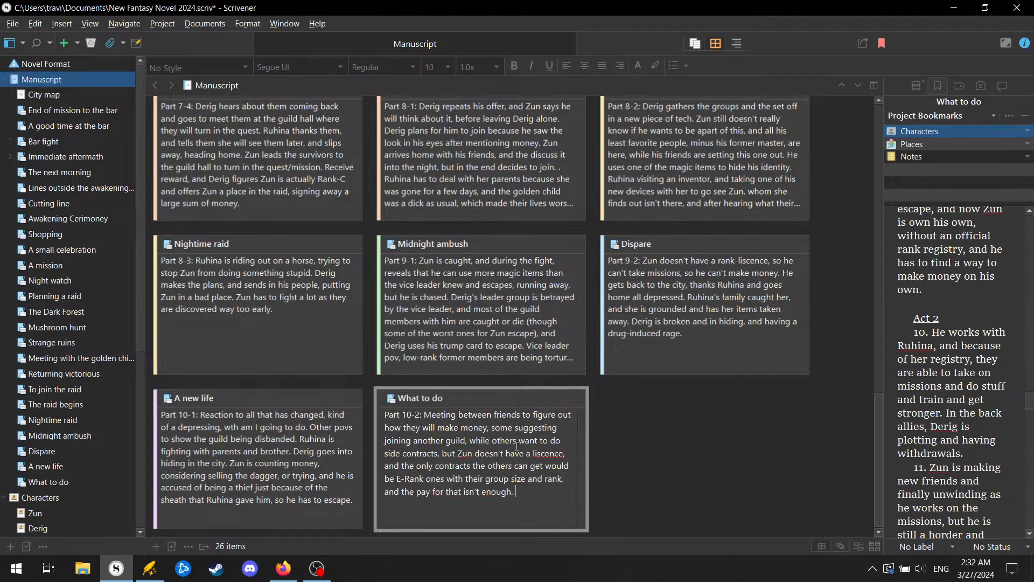
key(ctrl+s)
Step: Correct the misspelled "liscence" to "license" in the What to do synopsis
right_click(558, 454)
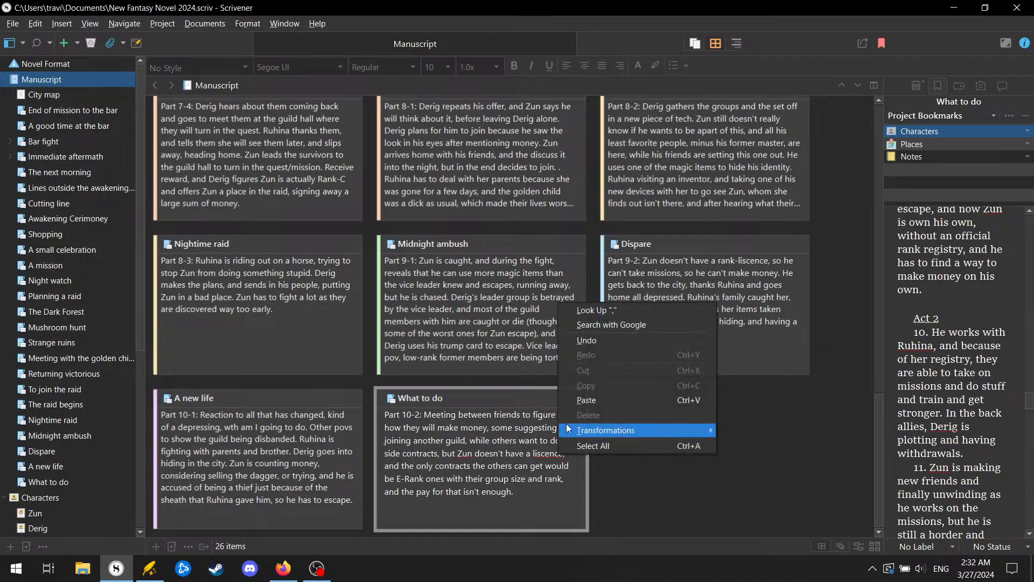
double_click(543, 454)
right_click(543, 454)
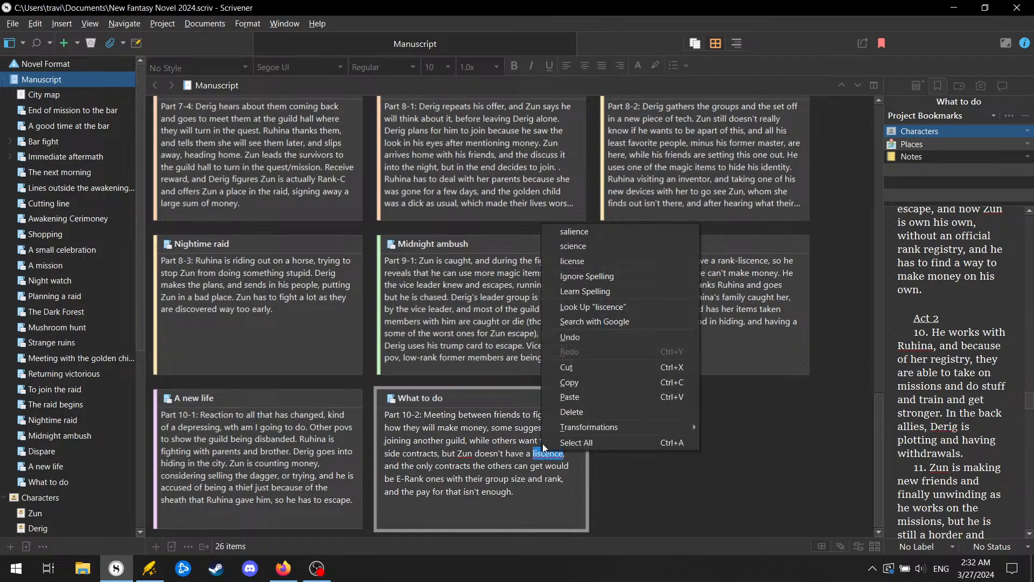
click(606, 256)
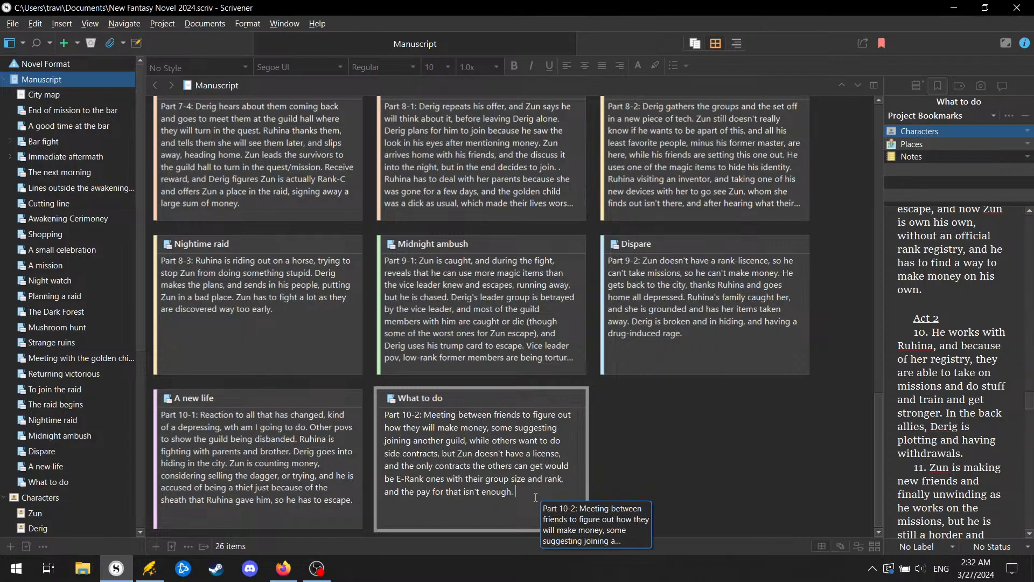
text(Ruhina packs her bags to r)
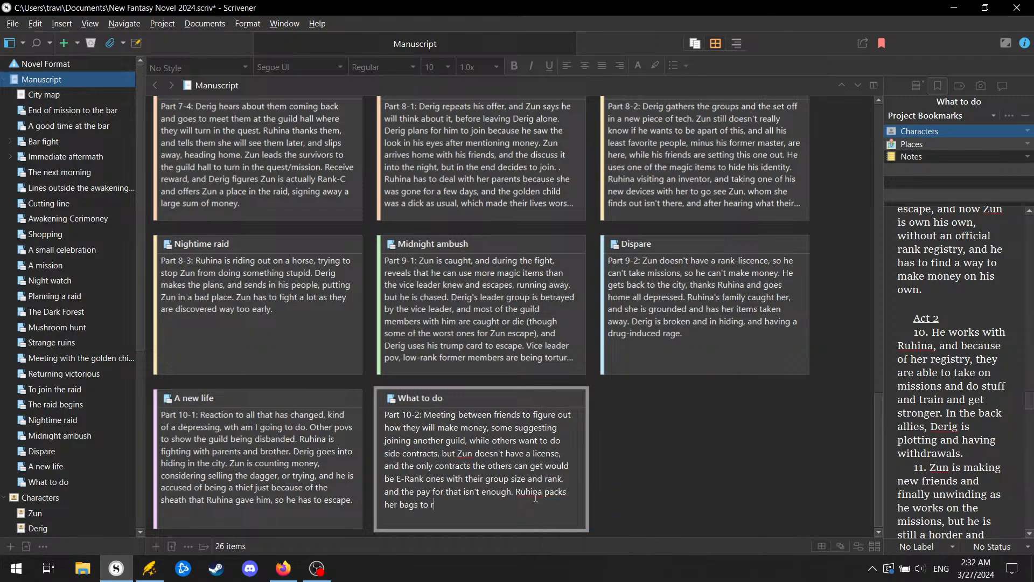
text(un away)
text(, and s)
key(BackSpace)
key(BackSpace)
key(BackSpace)
key(BackSpace)
key(BackSpace)
key(BackSpace)
key(BackSpace)
key(BackSpace)
key(BackSpace)
key(BackSpace)
key(BackSpace)
key(BackSpace)
key(BackSpace)
key(BackSpace)
key(BackSpace)
key(BackSpace)
key(BackSpace)
key(BackSpace)
key(BackSpace)
key(BackSpace)
key(BackSpace)
key(BackSpace)
key(BackSpace)
key(BackSpace)
key(BackSpace)
Step: Add "Ruhina talks with her parents, but they are like brick walls," at the end of the What to do synopsis
text(Ruhina )
text(talks with her)
text( parents)
text(, but they are l)
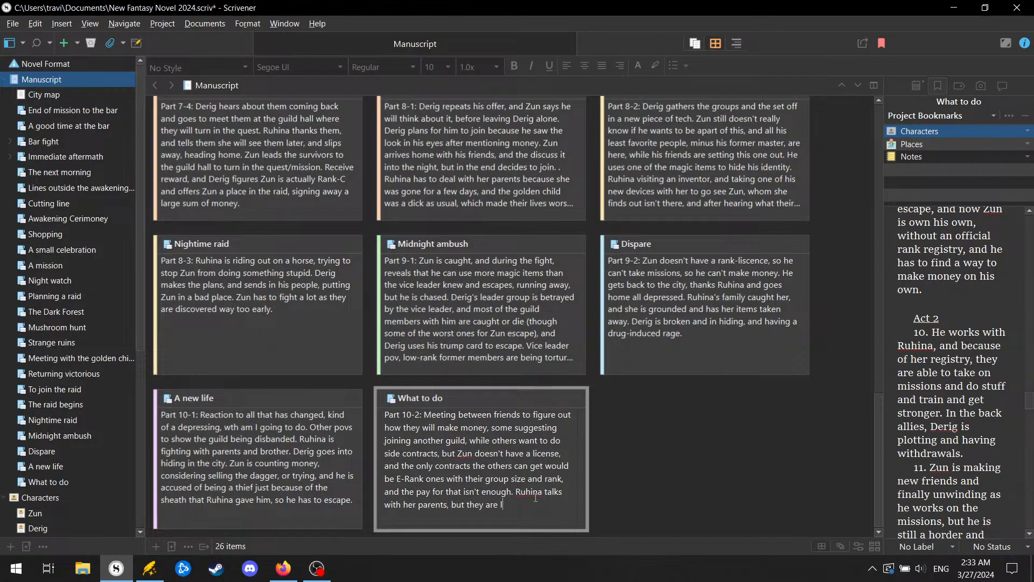
text(ike brick walls, a)
Step: Continue the sentence with "and she tells them to just watch the tournament, and she leaves, going to enter her name in the tournament."
text(nd)
text(she)
text( tells them )
text(to just w)
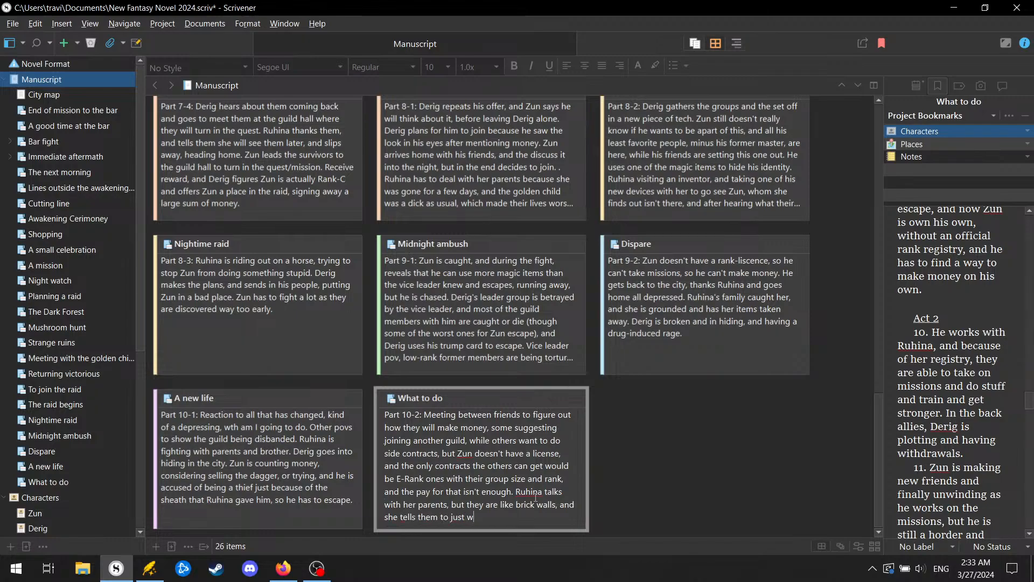
text(atch w)
text(he)
key(BackSpace)
key(BackSpace)
key(BackSpace)
text(the tournament, and she le)
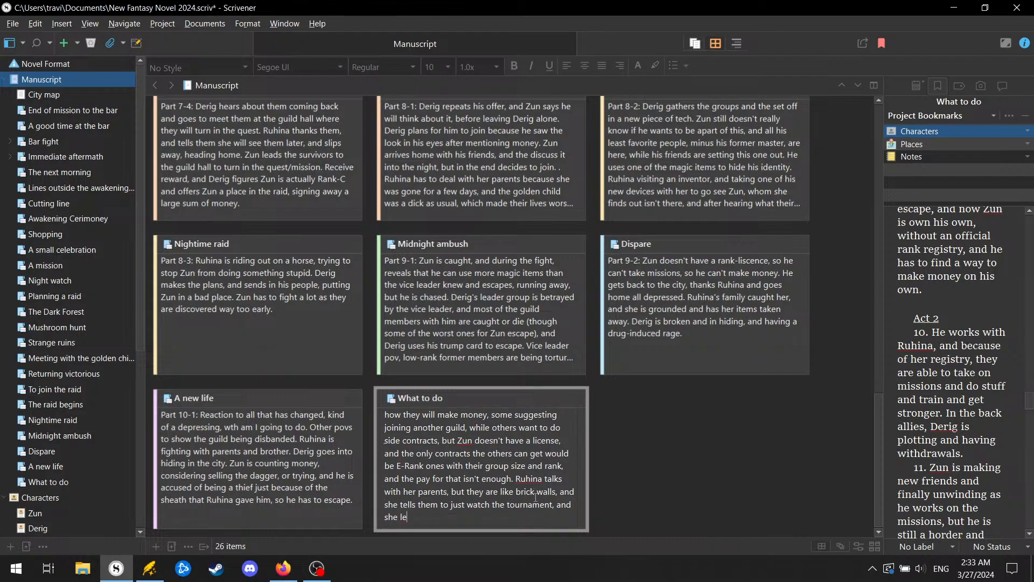
text(aves, going to enter her name in the tourn)
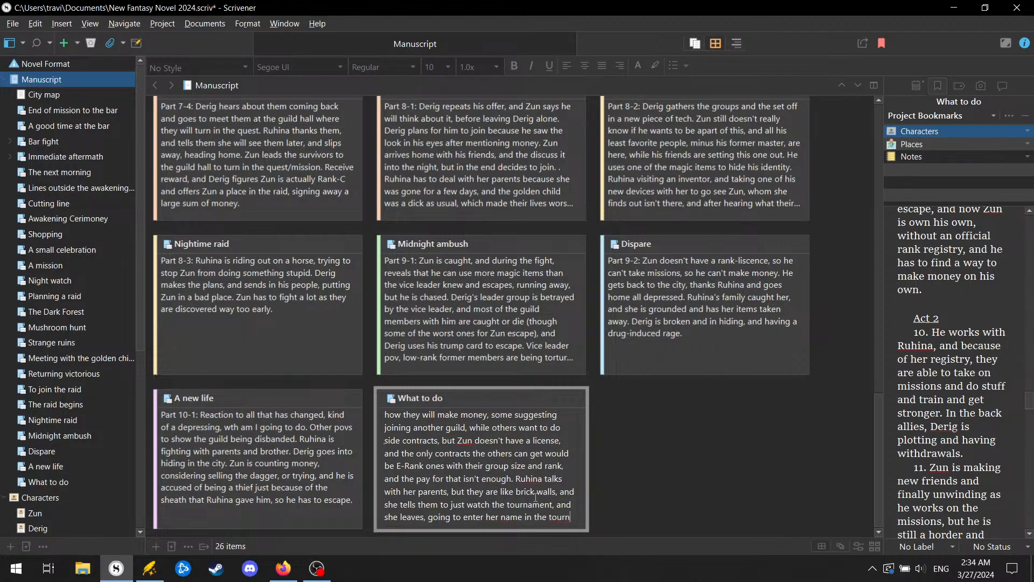
text(ament.)
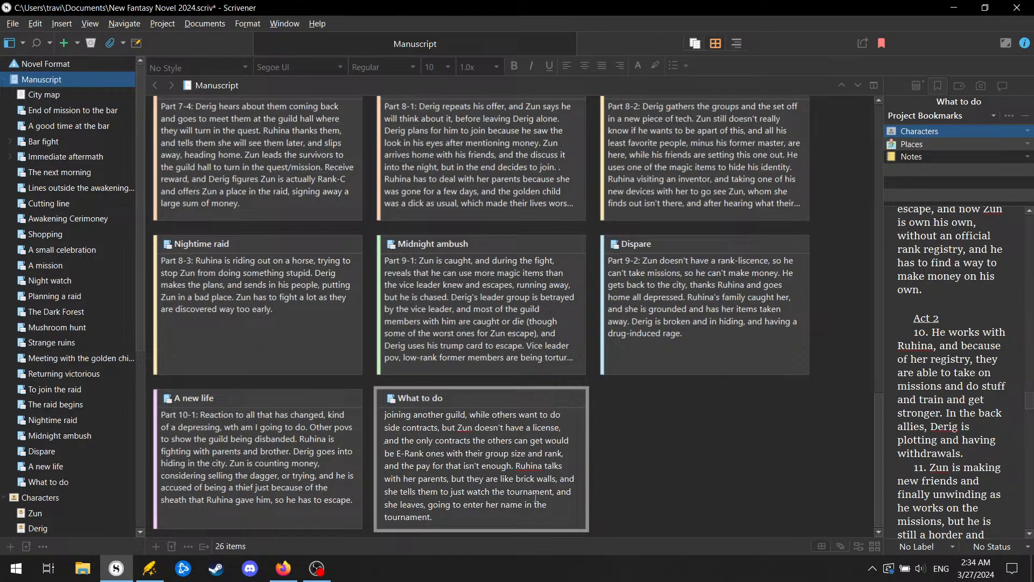
Step: Assign the Day 13 label to the What to do card
click(376, 404)
right_click(375, 400)
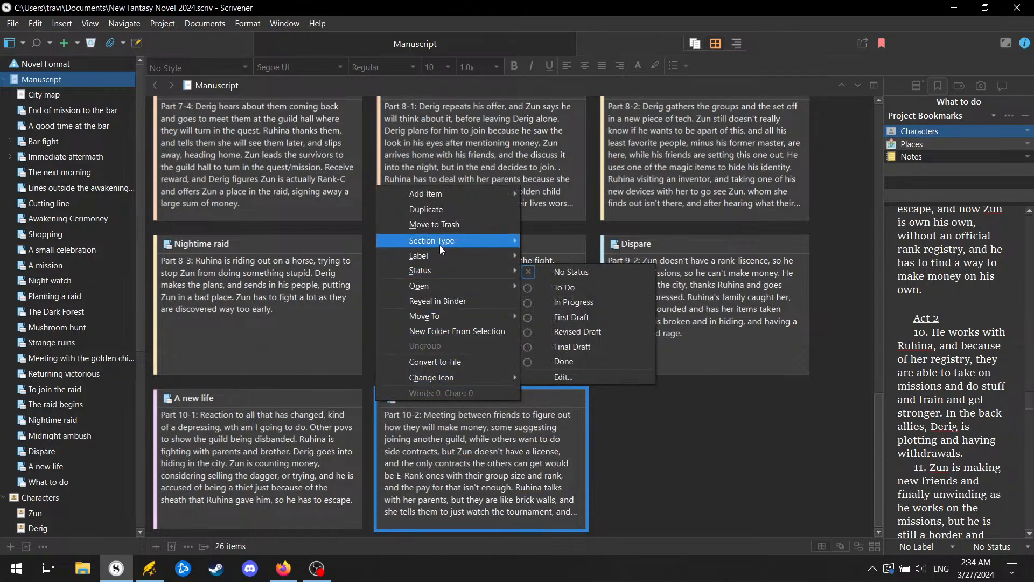
mouse_move(475, 199)
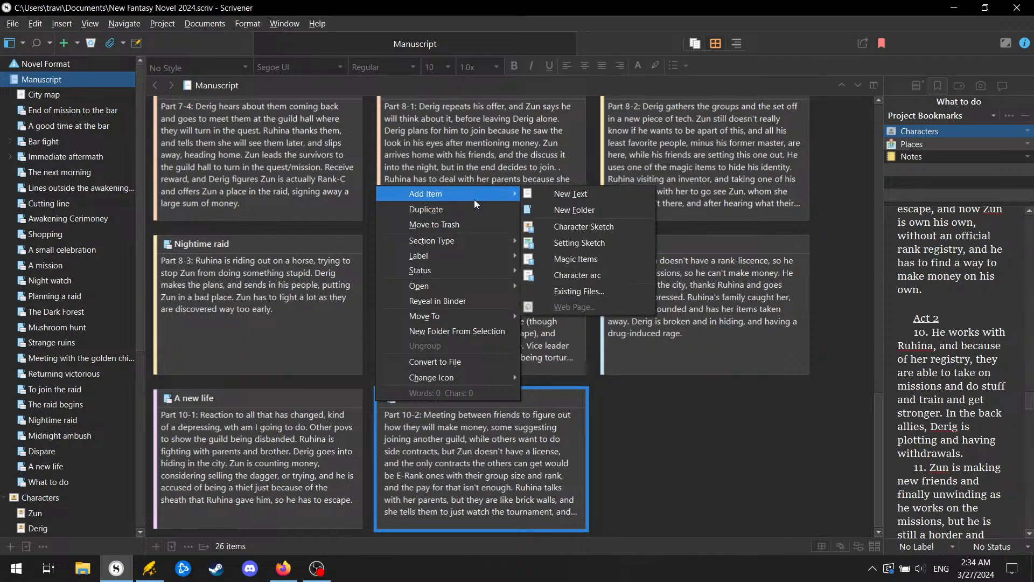
mouse_move(491, 257)
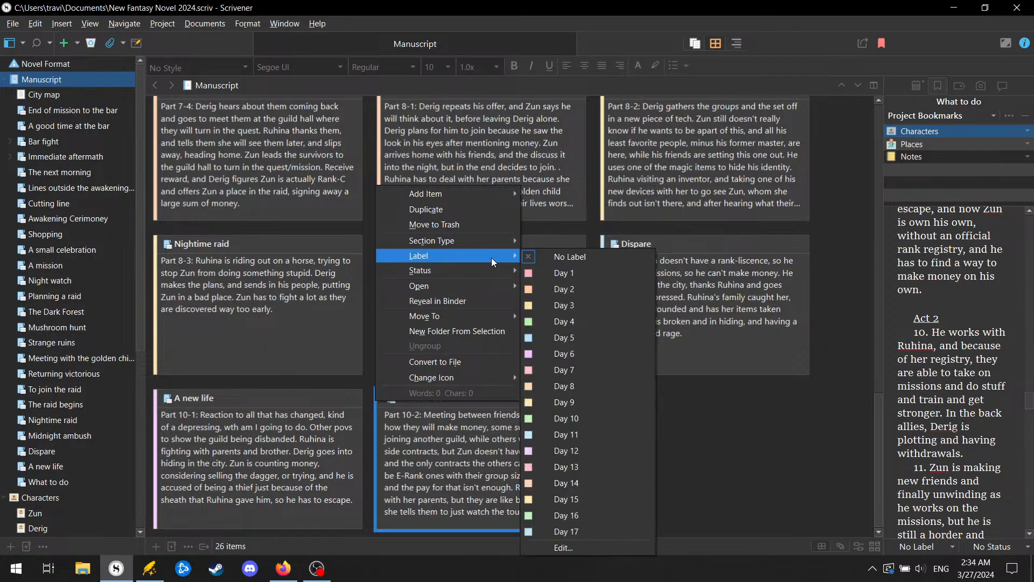
click(557, 468)
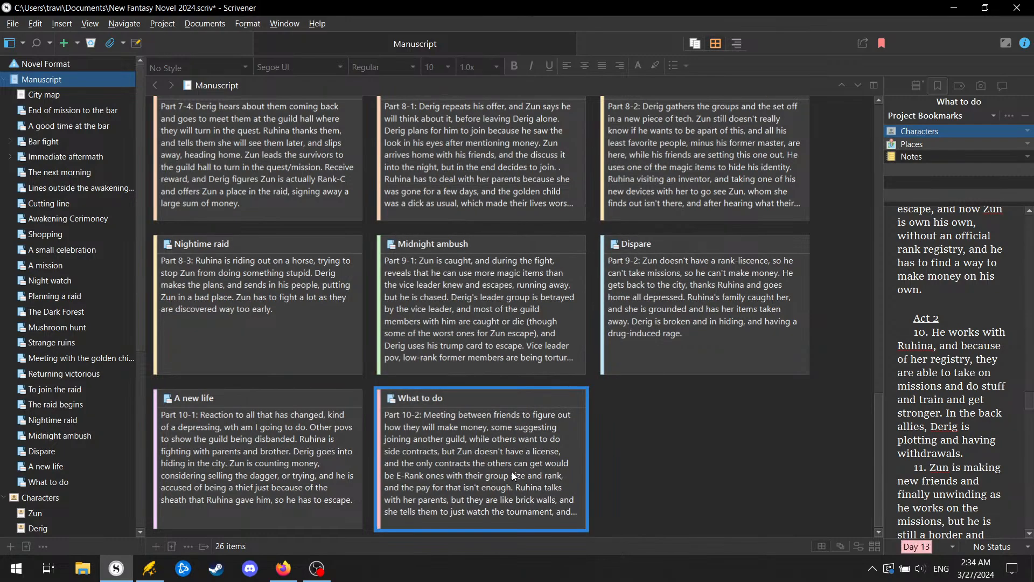
Step: Append "After regestering, she sees Zun, and finds out about their situation" to the end of the What to do synopsis
click(270, 472)
click(464, 485)
click(523, 509)
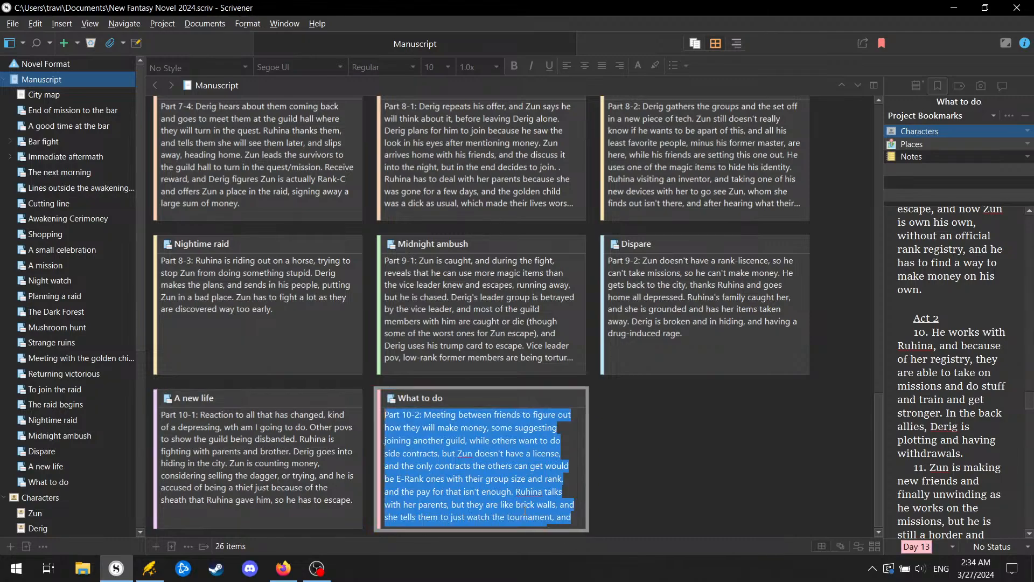
scroll(550, 516, down, 1)
click(549, 516)
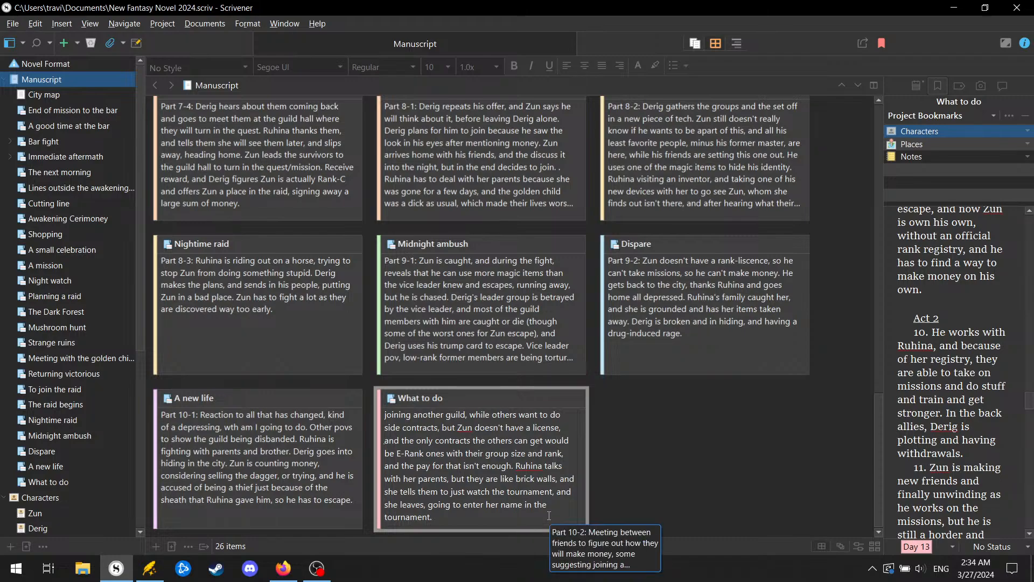
text(After regestering, she meet)
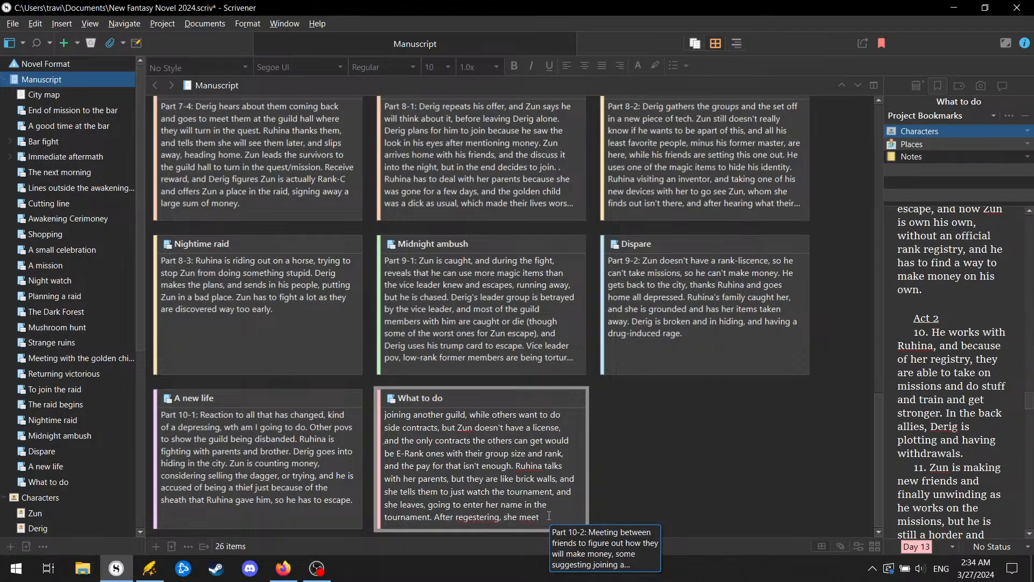
key(BackSpace)
key(BackSpace)
key(BackSpace)
key(BackSpace)
text(sees Zun,)
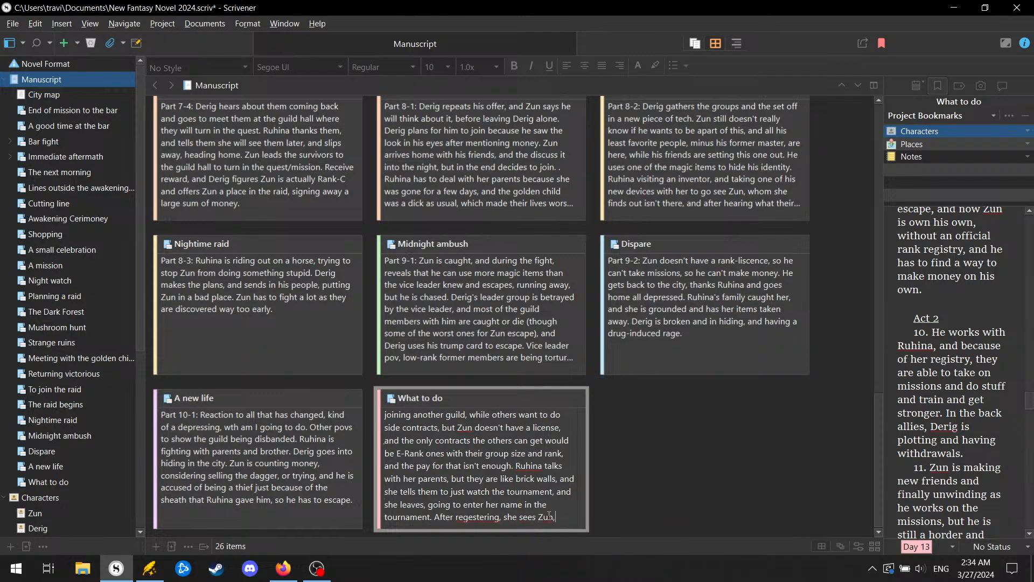
text( and finds out a)
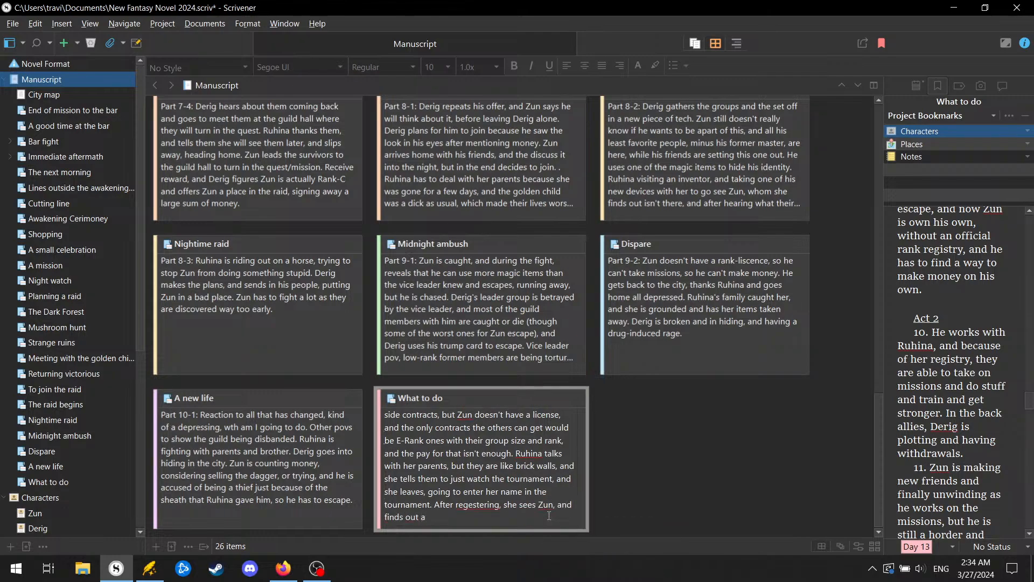
text(bout their situatio)
Step: Complete the sentence with ", and since she needs more training, they decide to work together for the next week."
text(n, an)
text(d since she nee)
text(ds more train)
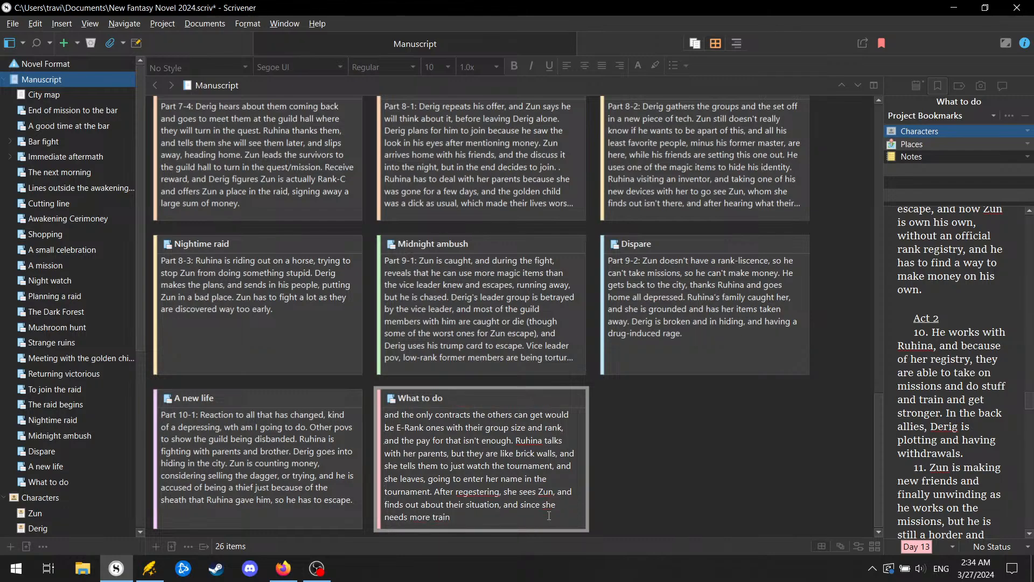
text(ing, they decide to work together.)
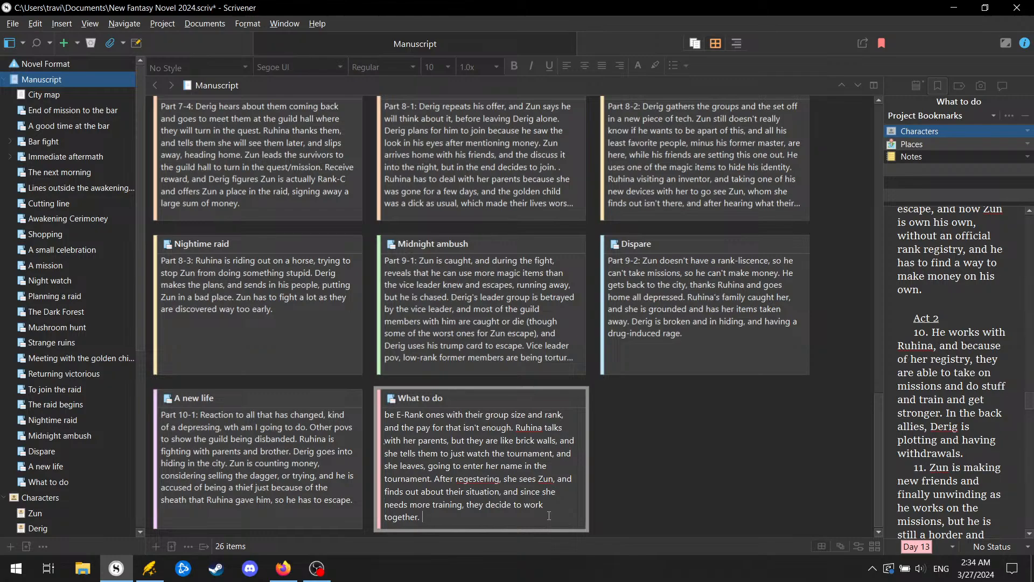
key(BackSpace)
key(BackSpace)
text(for the next week.)
Step: Correct the misspelled "regestering" to "registering" in the What to do synopsis
right_click(495, 477)
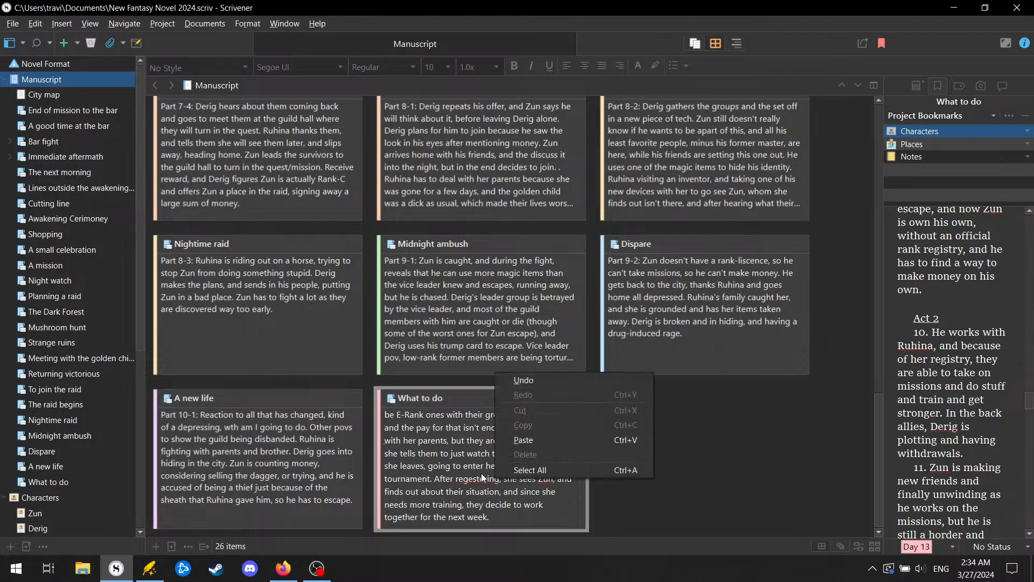
click(480, 477)
right_click(480, 478)
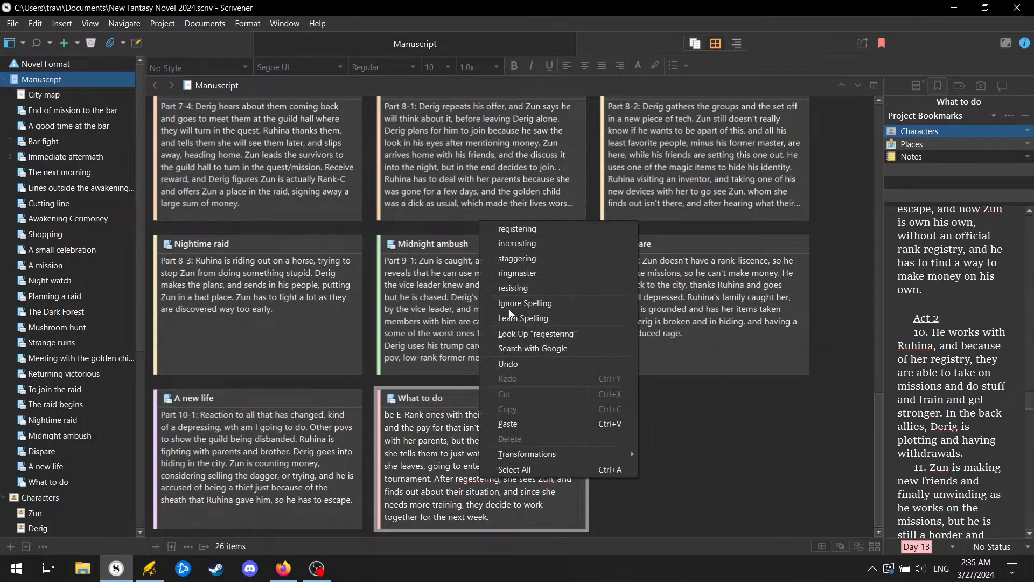
click(534, 231)
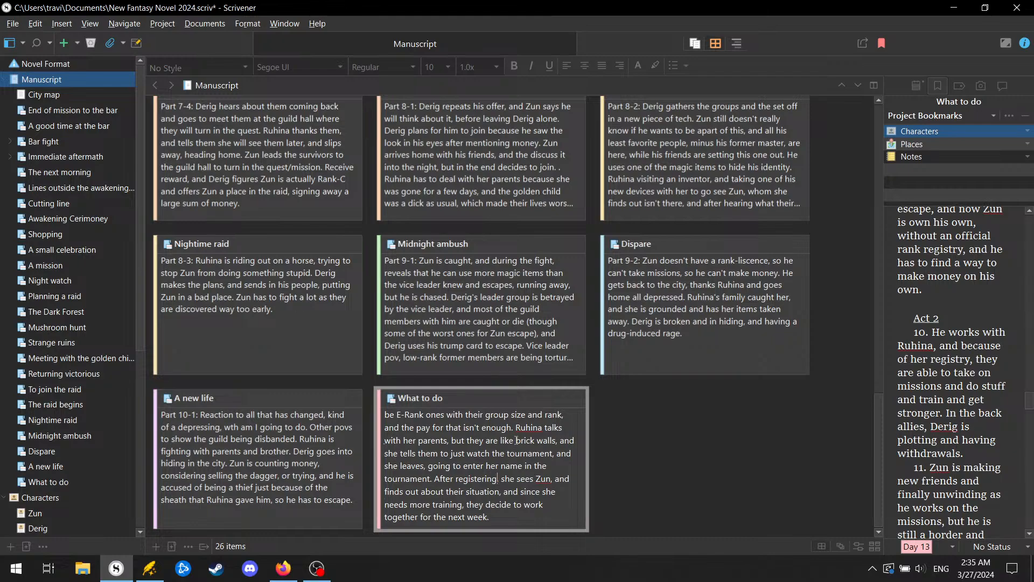
Step: Insert "(happens in one week?)" after "After registering" in the What to do synopsis
text(()
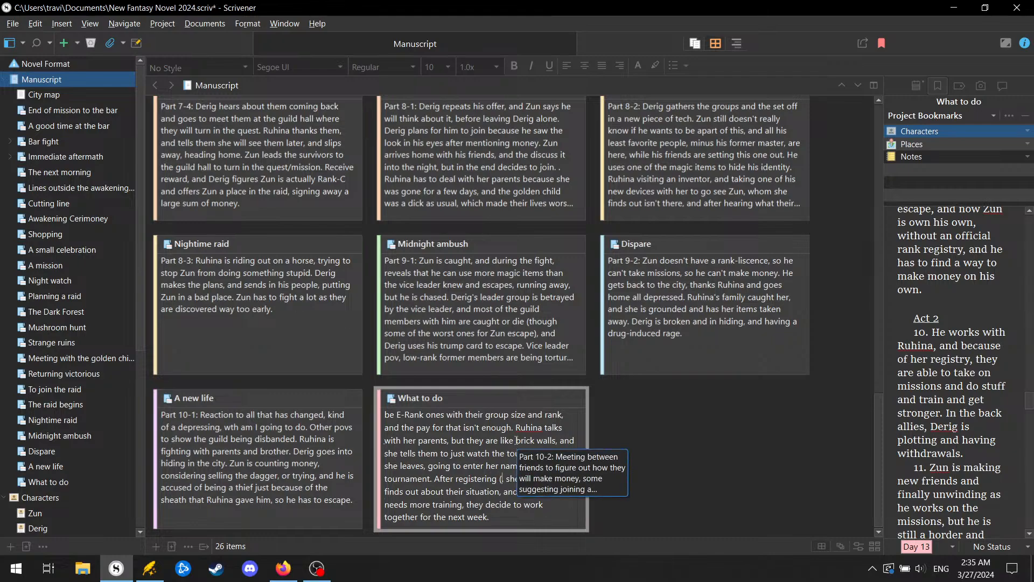
text(hap)
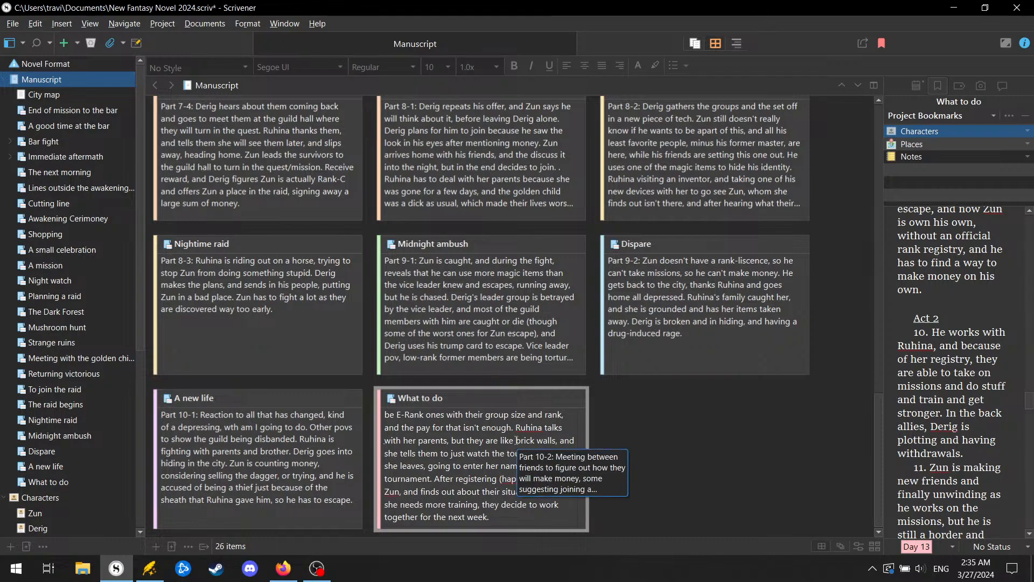
text( in a week)
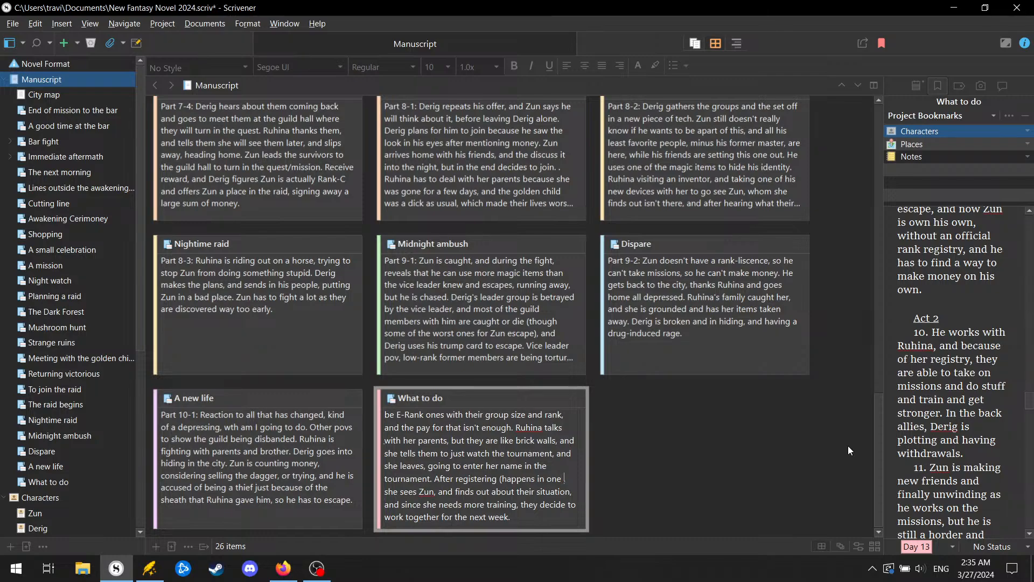
text(week?)
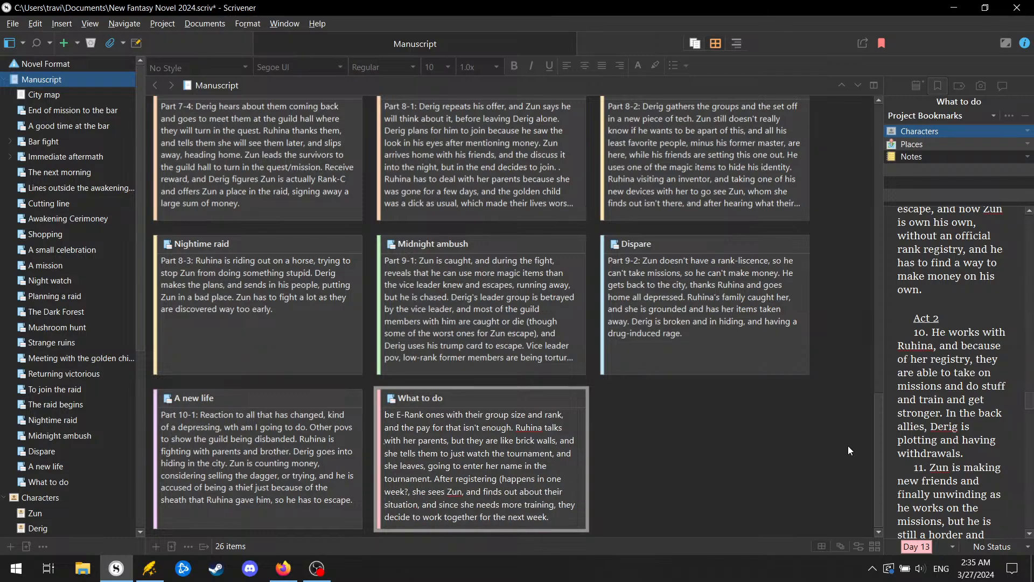
text())
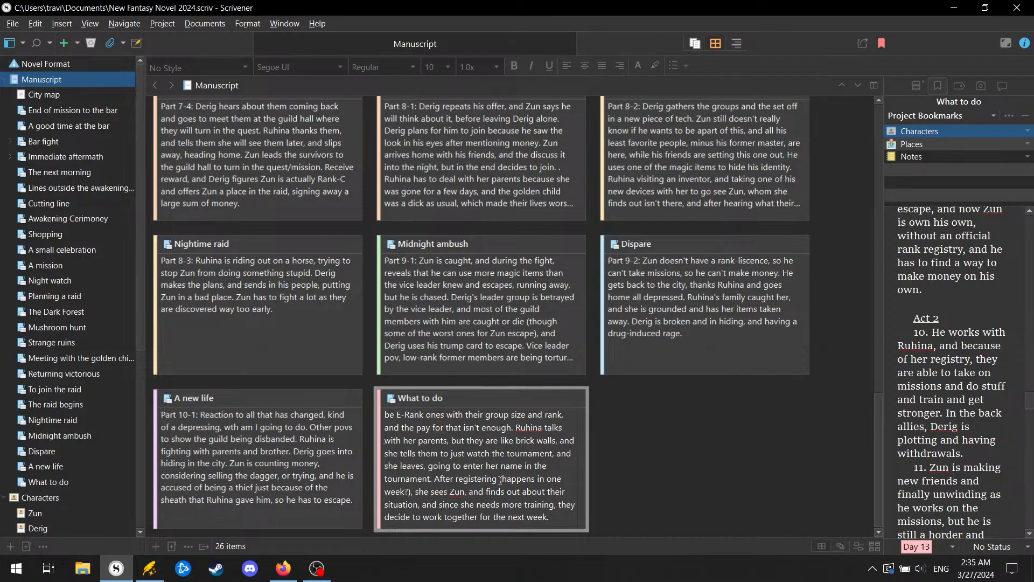
drag(499, 479, 412, 492)
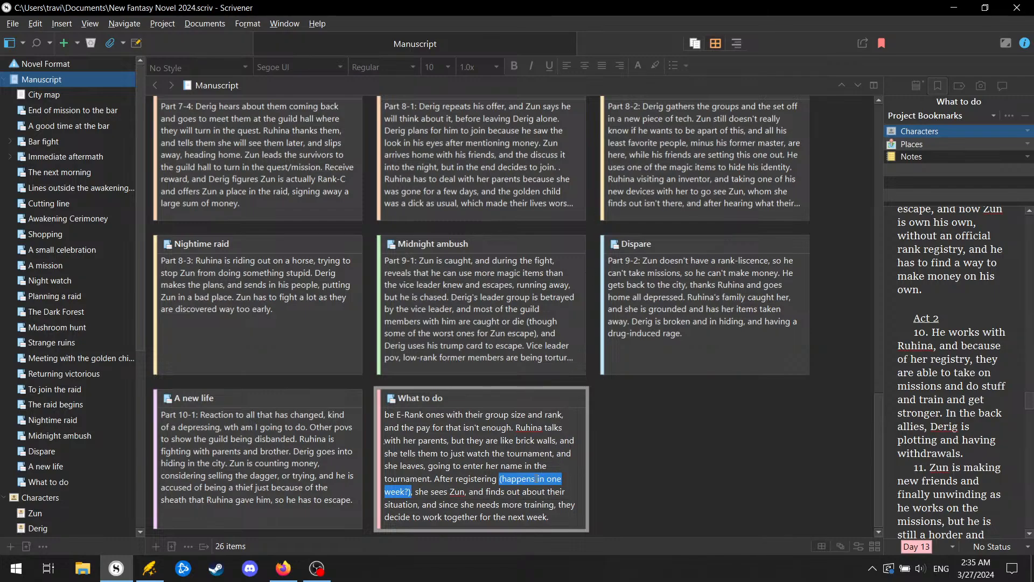
right_click(536, 478)
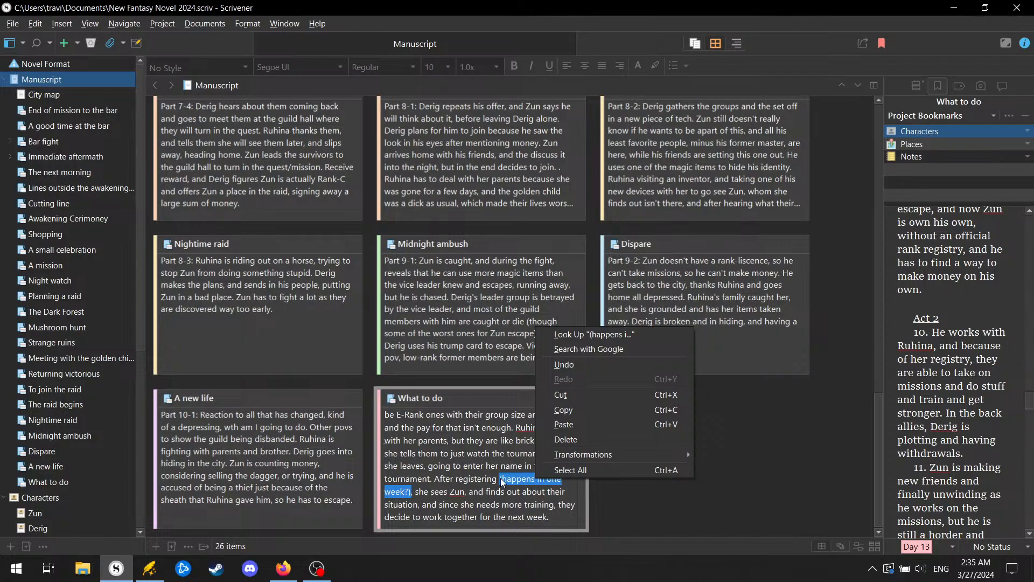
key(Escape)
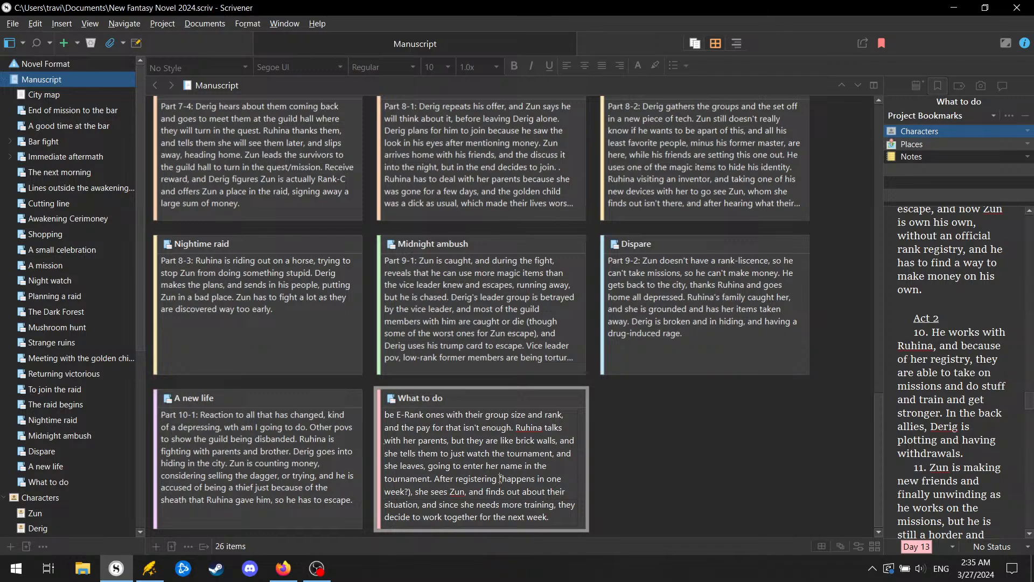
drag(500, 479, 411, 491)
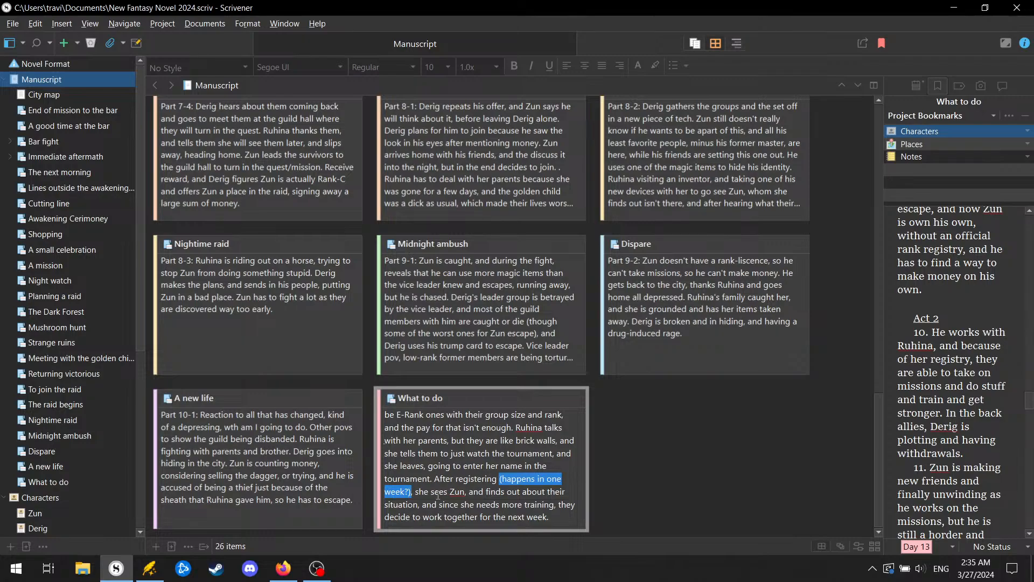
click(434, 491)
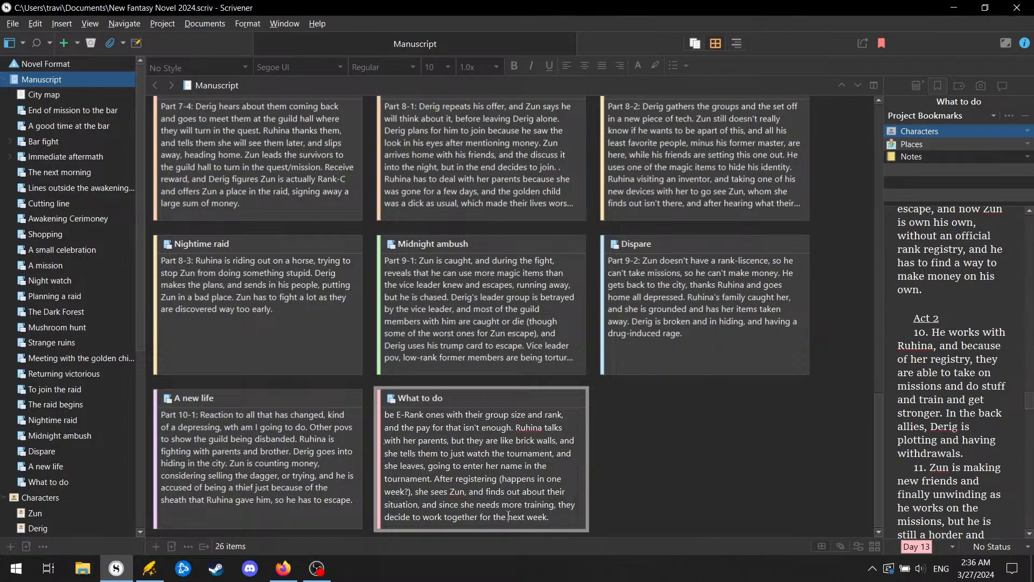
Step: Put "next week" in parentheses in the What to do synopsis and append "She picks up a contract using her A-rank license."
text((next week)
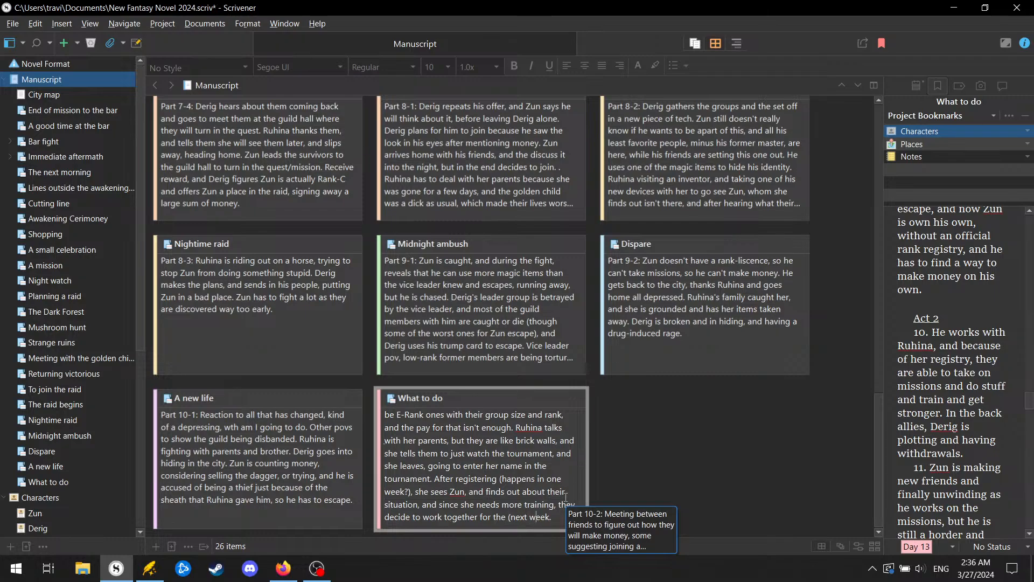
text().)
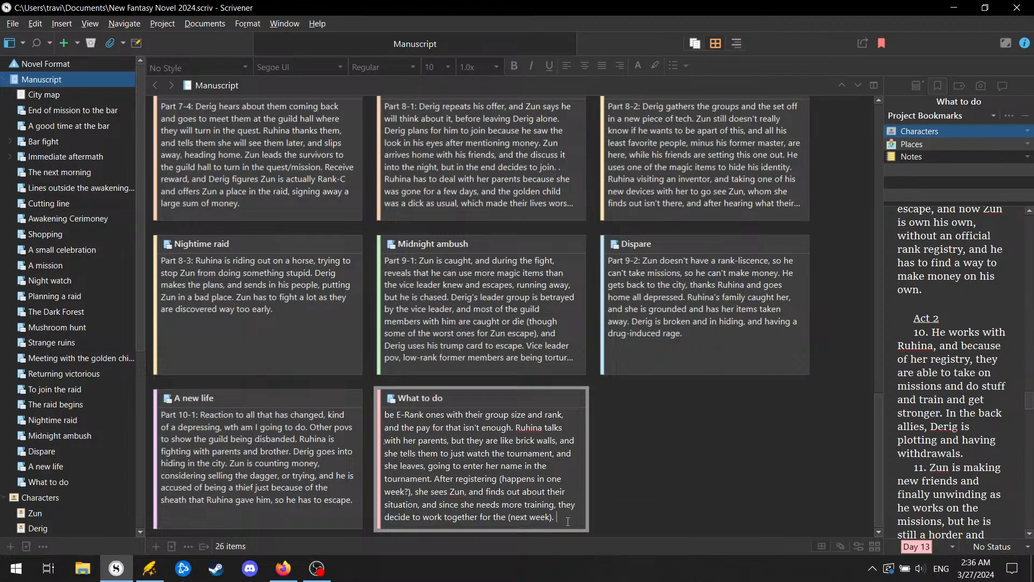
text( She picks)
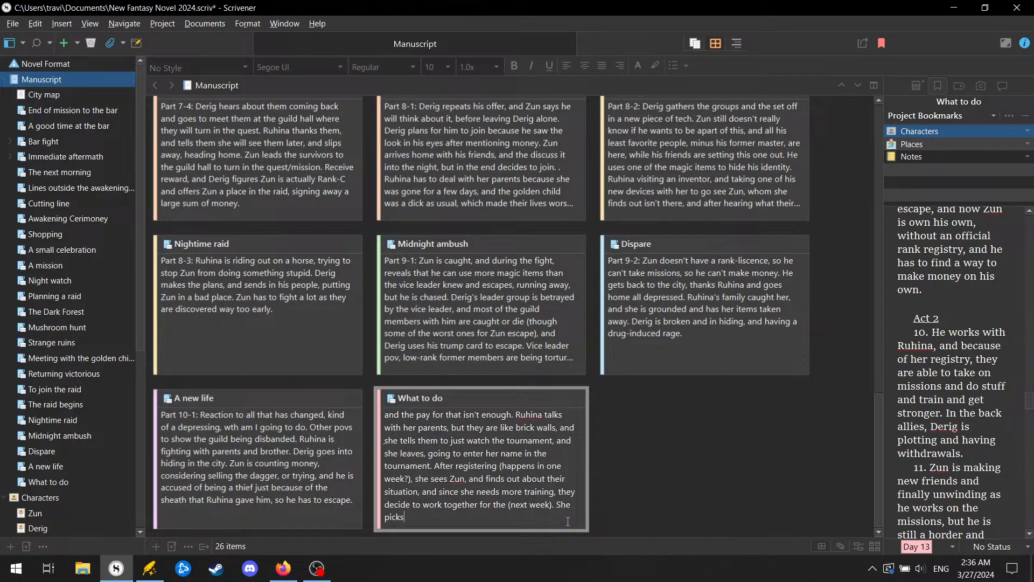
text( up a contract)
text( using her A)
text(-rank lis)
key(BackSpace)
text(liscenc)
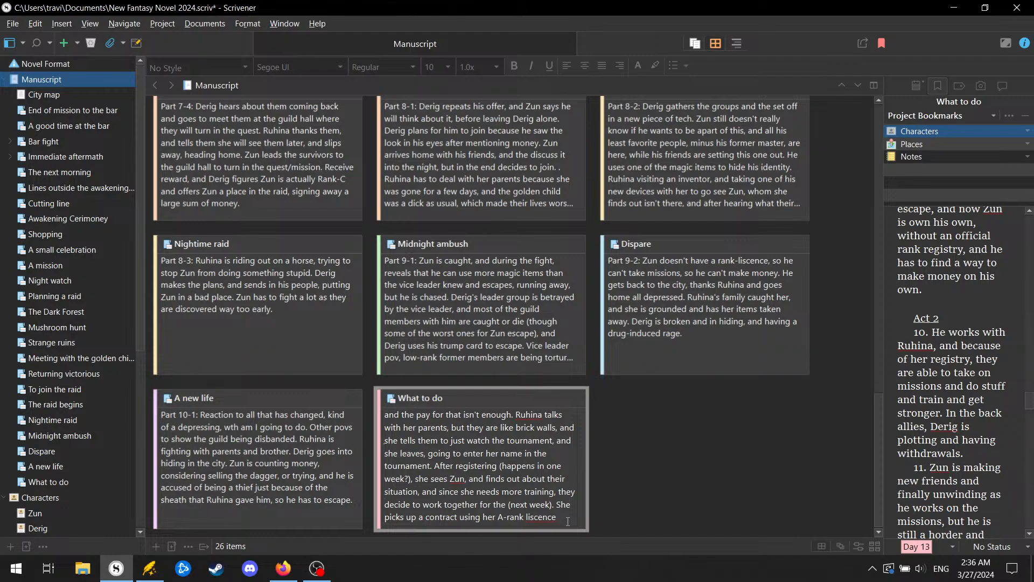
text(e)
right_click(532, 517)
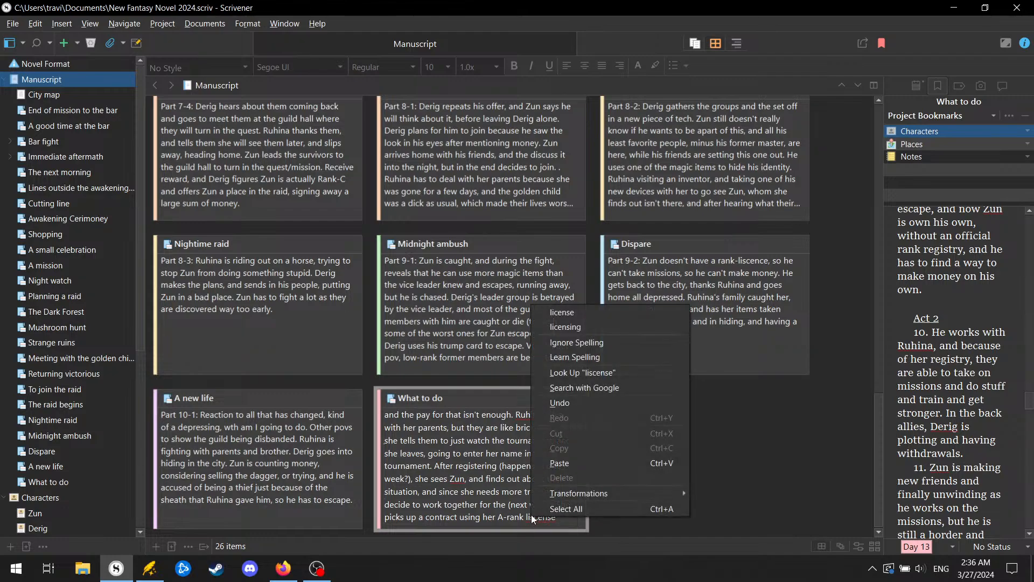
click(620, 319)
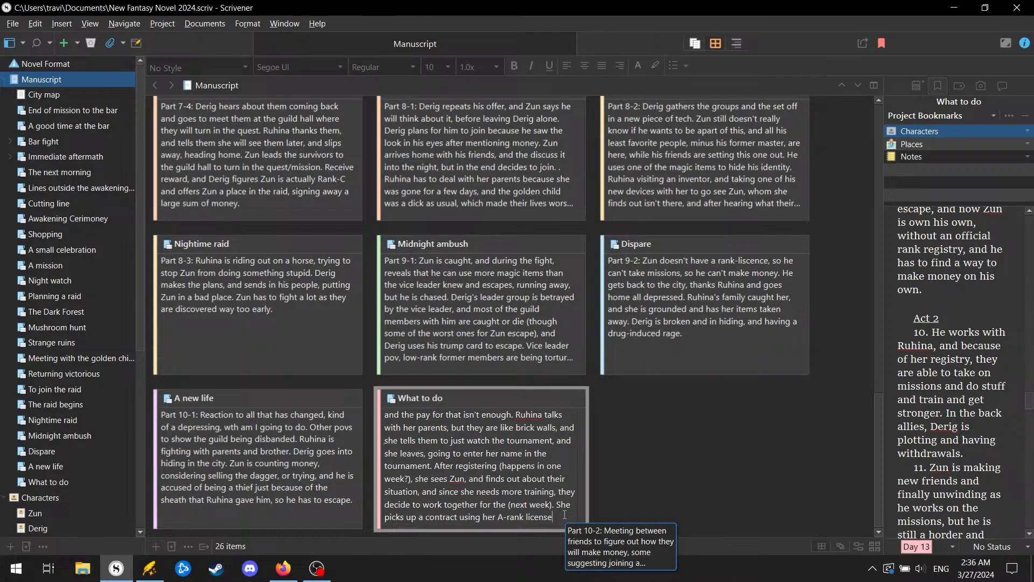
text(.)
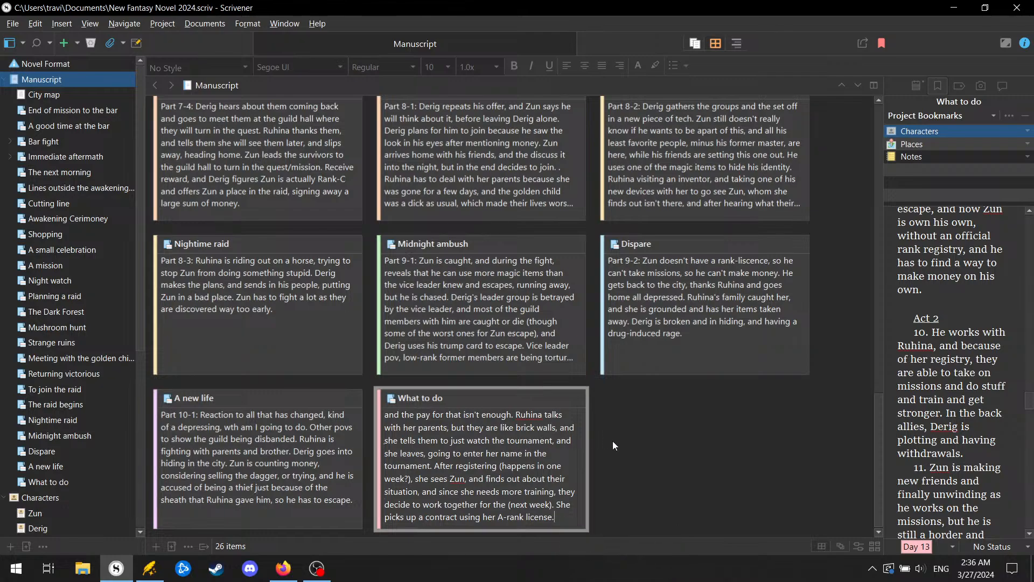
Step: Add a new card after What to do and assign it the Day 14 label
key(ctrl+shift+n)
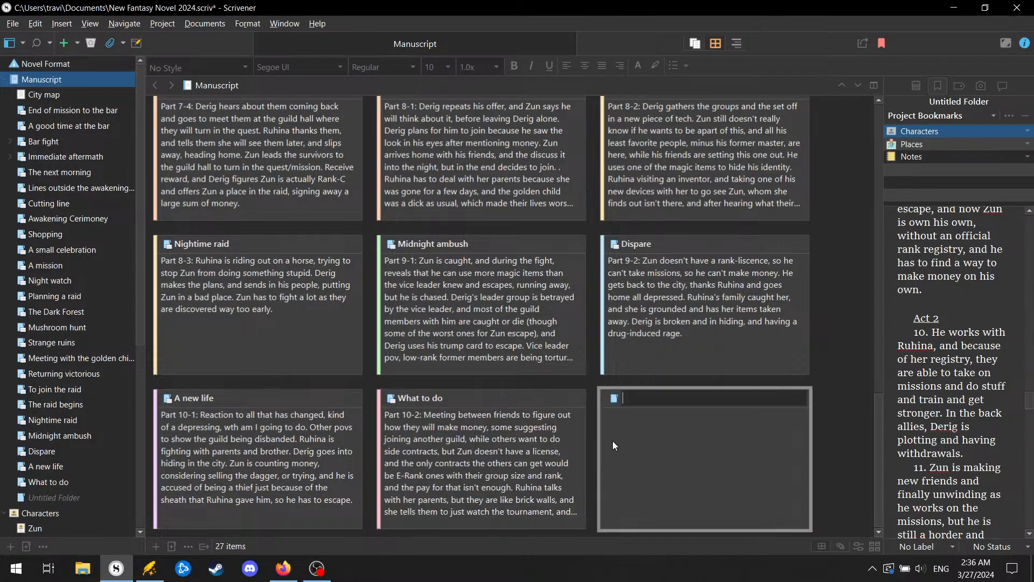
right_click(613, 441)
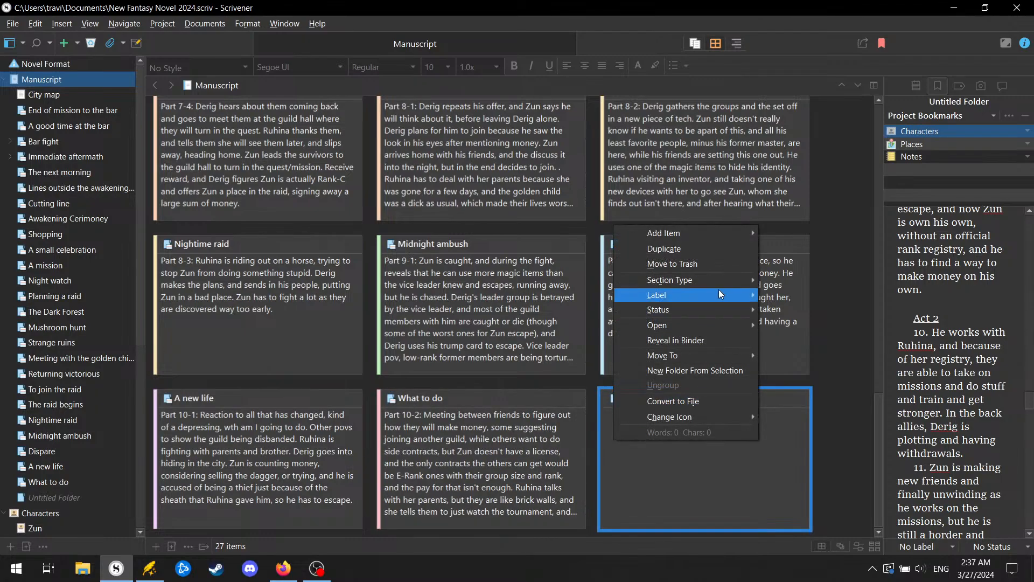
mouse_move(718, 291)
click(841, 509)
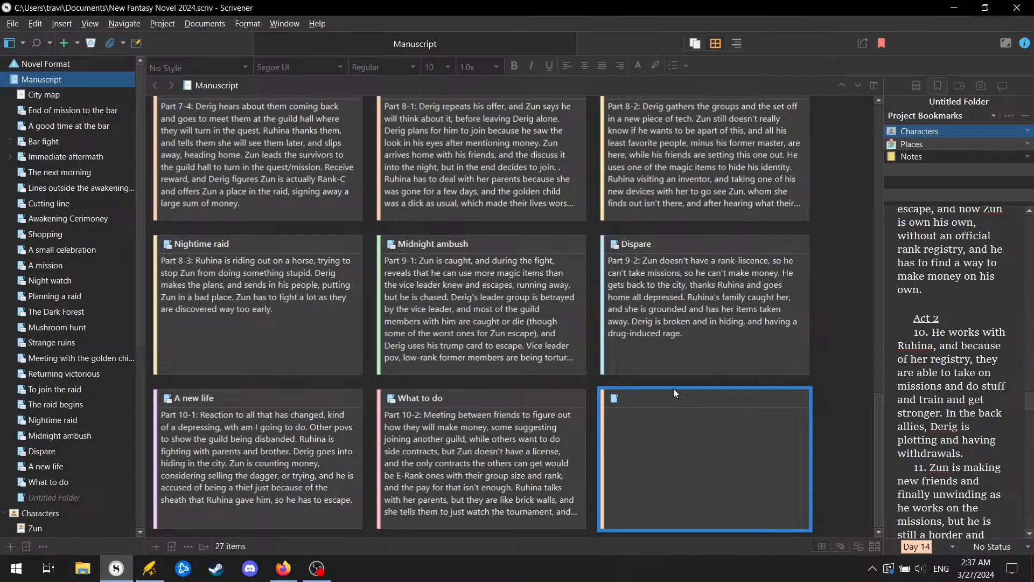
Step: Title the new card "Early morning hiccup" and start its synopsis with "Part 10-3:"
click(655, 400)
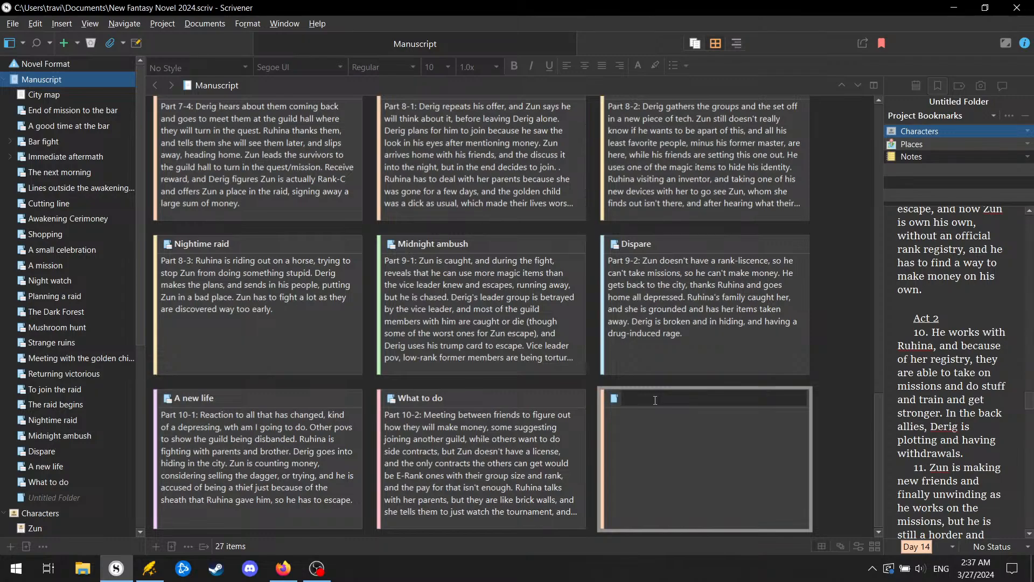
text(Early morning hiccup)
click(664, 429)
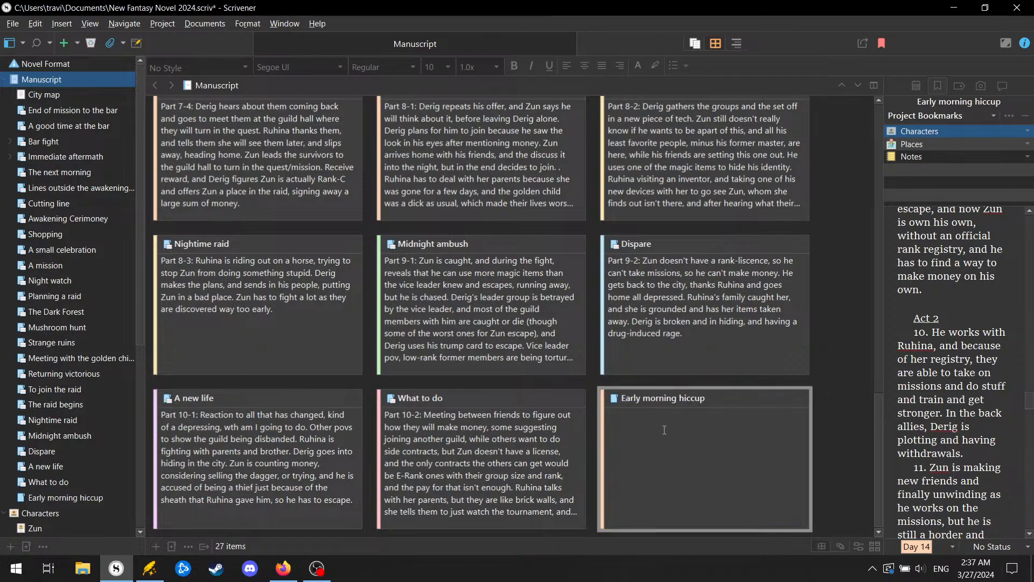
text(Part 10-3:)
Step: Continue the Early morning hiccup synopsis with "Derig follows Zun's group, and steals their supplies while they sleep."
click(554, 493)
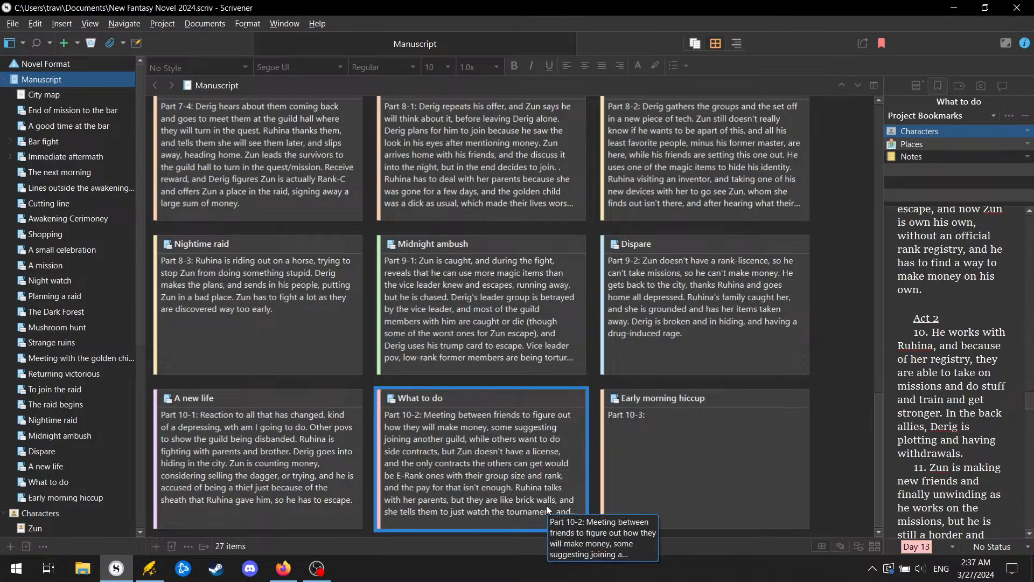
click(660, 416)
click(661, 415)
click(662, 416)
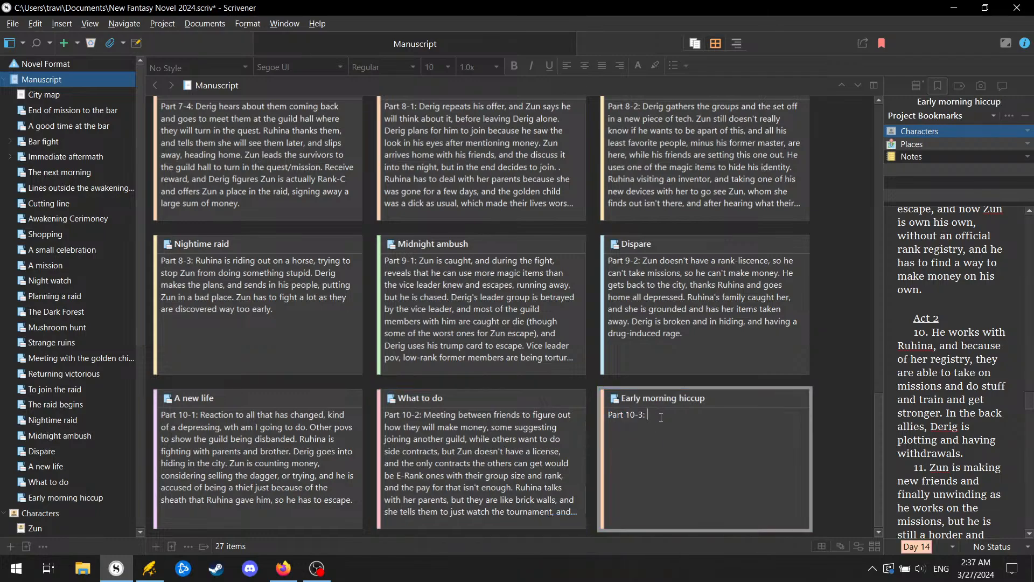
text(Derig follows Zun's group, )
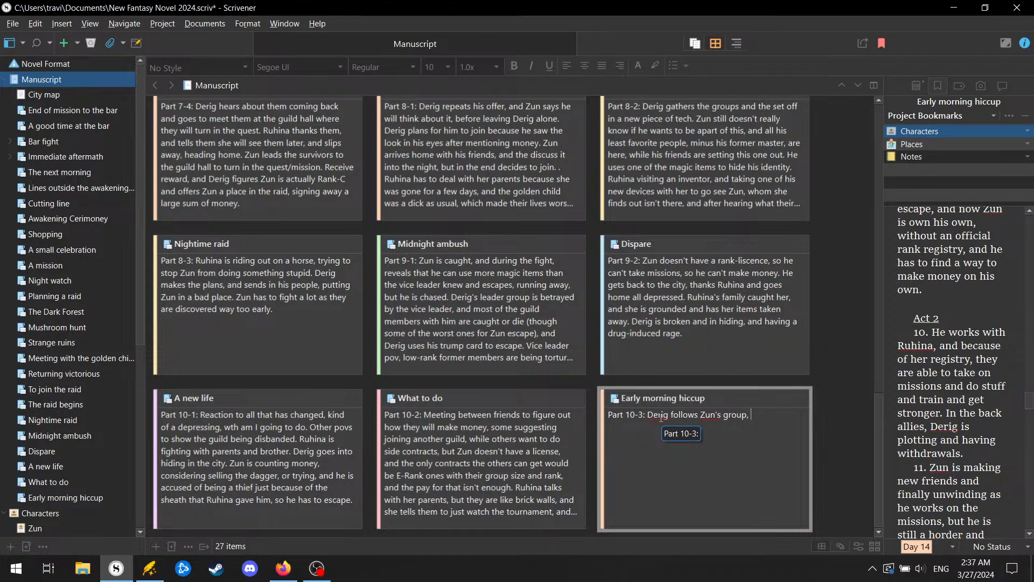
text(and steals their )
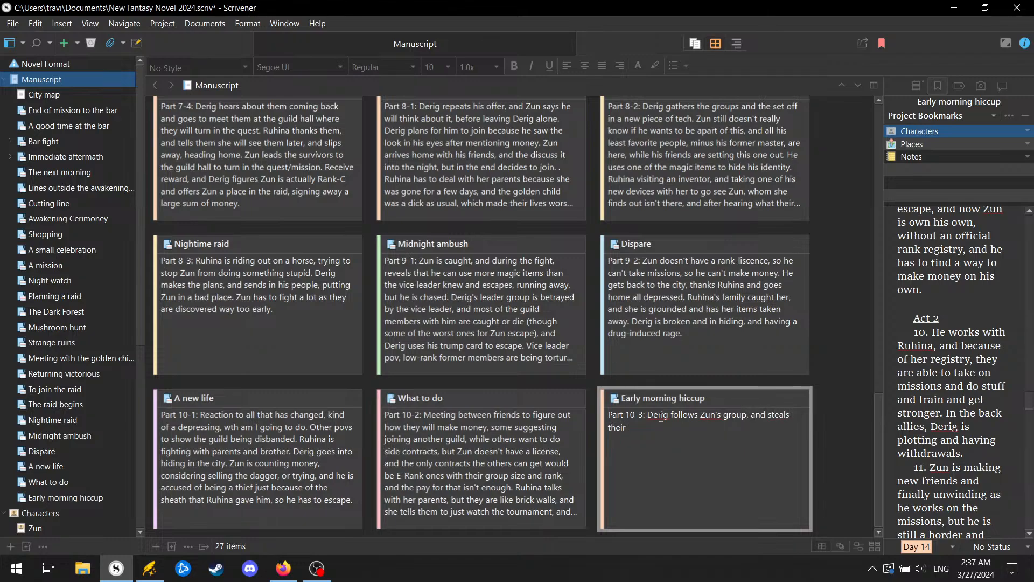
text(supplies i)
text(n the mornin)
key(BackSpace)
key(BackSpace)
key(BackSpace)
key(BackSpace)
key(BackSpace)
key(BackSpace)
key(BackSpace)
key(BackSpace)
key(BackSpace)
key(BackSpace)
key(BackSpace)
key(BackSpace)
text(while they sleep.)
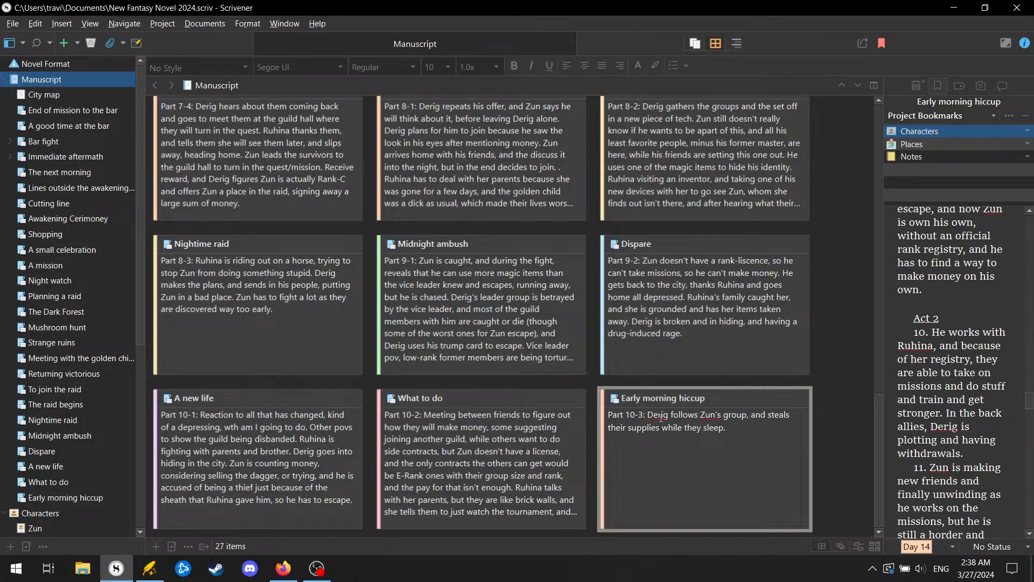
Step: Append "Zun and them wake up when Ruhina arrives at the crack of dawn, and they are freaking out because of the supplies." to the synopsis
text( Zun and them wake up when Ru)
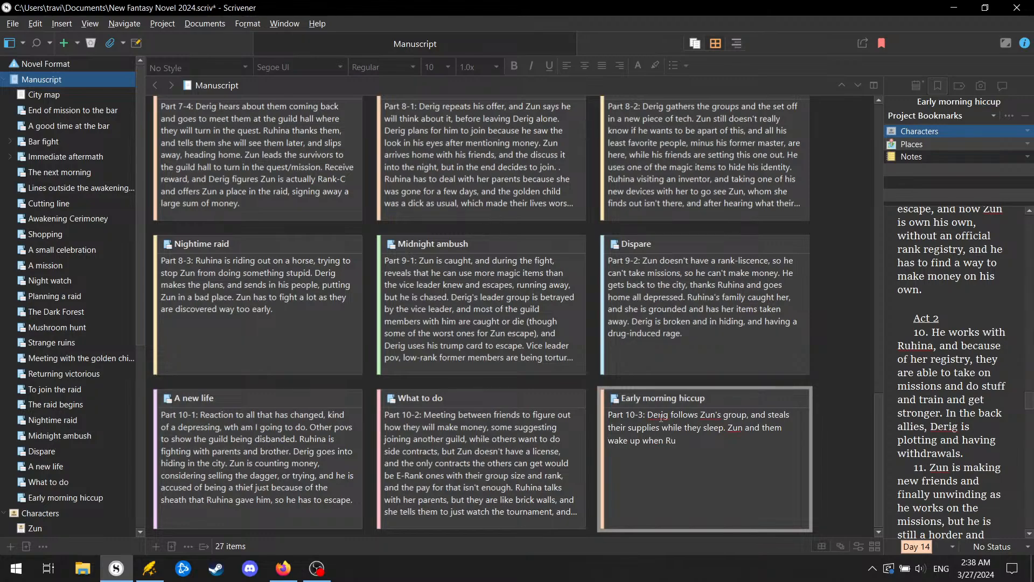
text(hina arrives at the crack of dawn, )
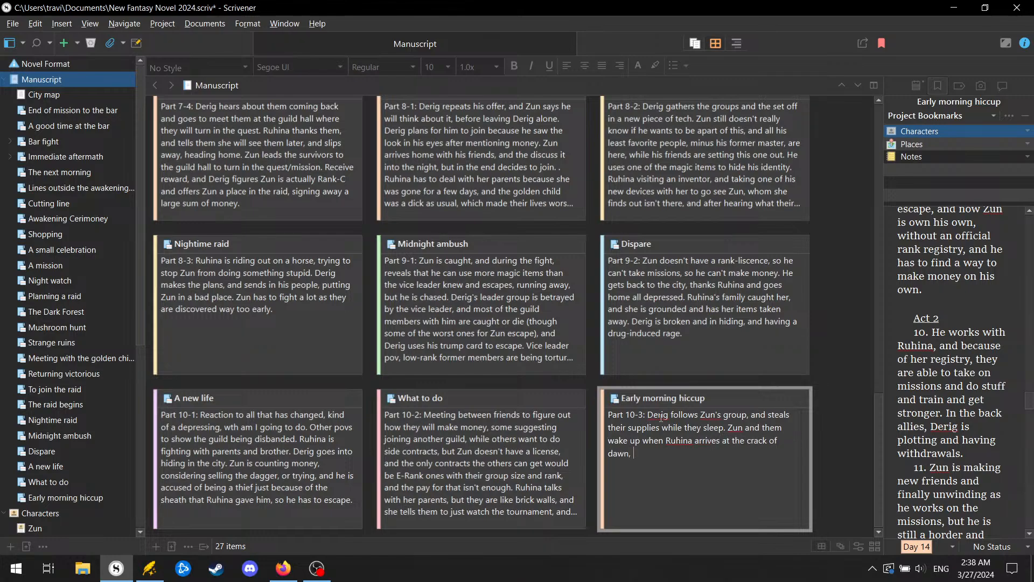
text(and they are freaking out because of the supp)
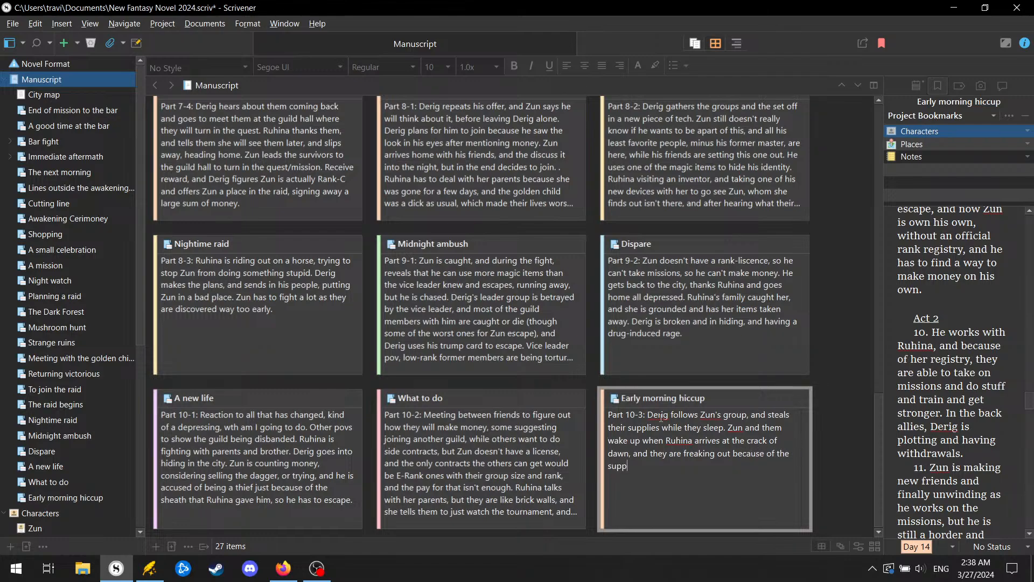
Step: Finish the Early morning hiccup synopsis with "She has some, but not enough for the whole trip, but the other shops aren't open yet."
text(lies. She has some, but not enough )
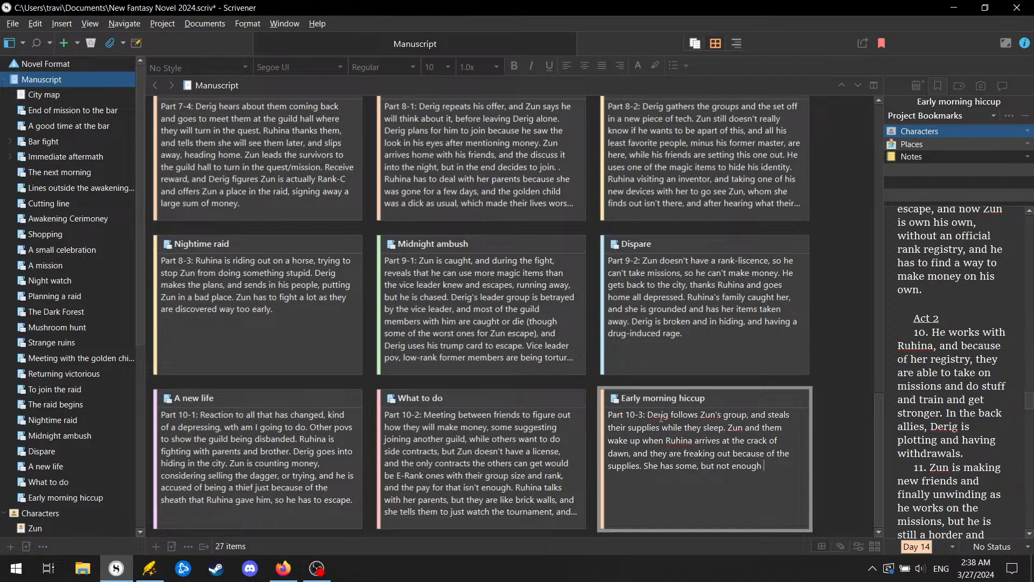
text(for the whole trip, so)
key(BackSpace)
key(BackSpace)
text(but the other shops aren)
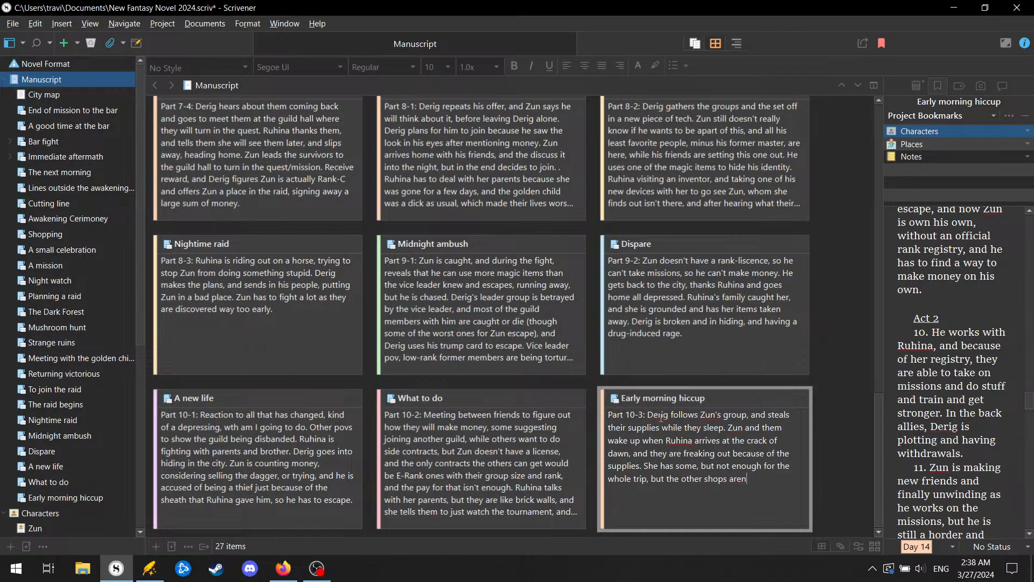
text('t open yet.)
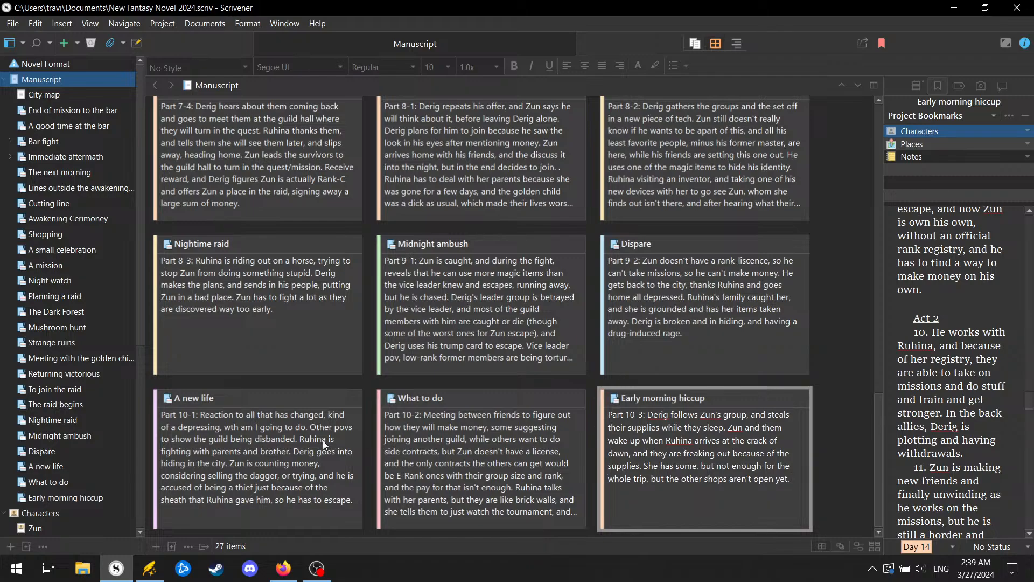
Step: In the A new life synopsis, reword Derig's sentence to "Derig slowly makes his way back to the city to go into hiding"
click(289, 469)
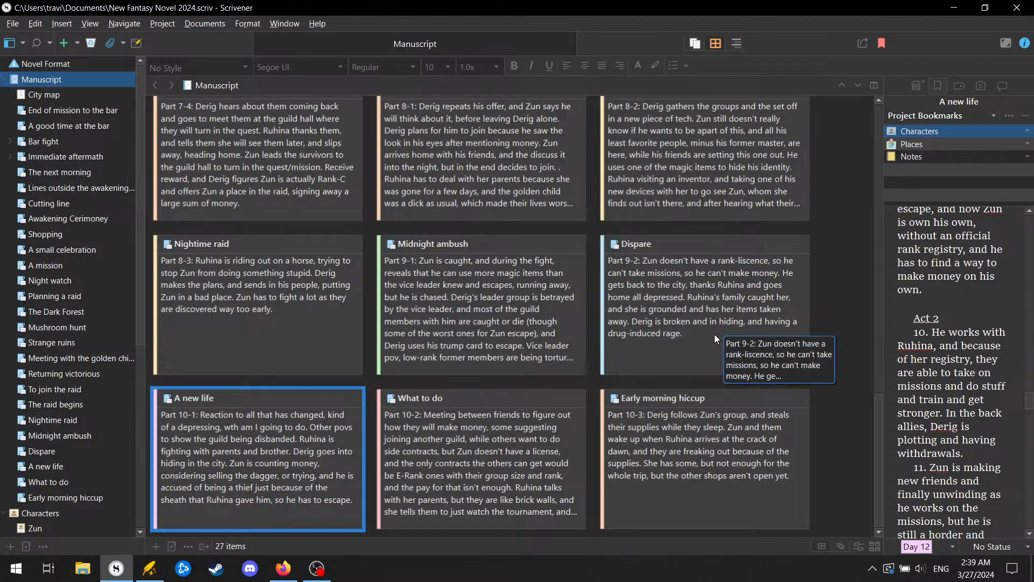
click(301, 478)
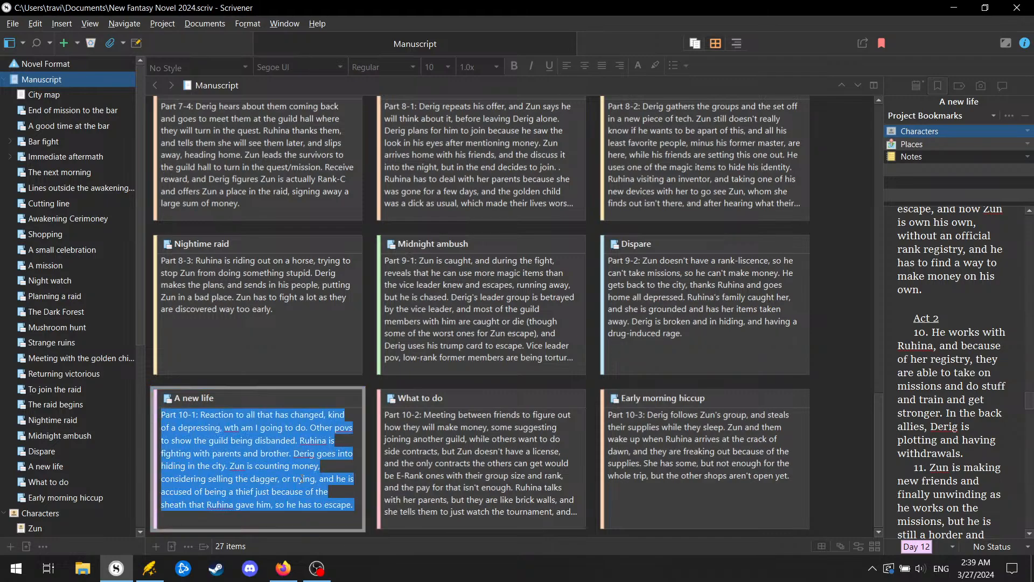
click(318, 454)
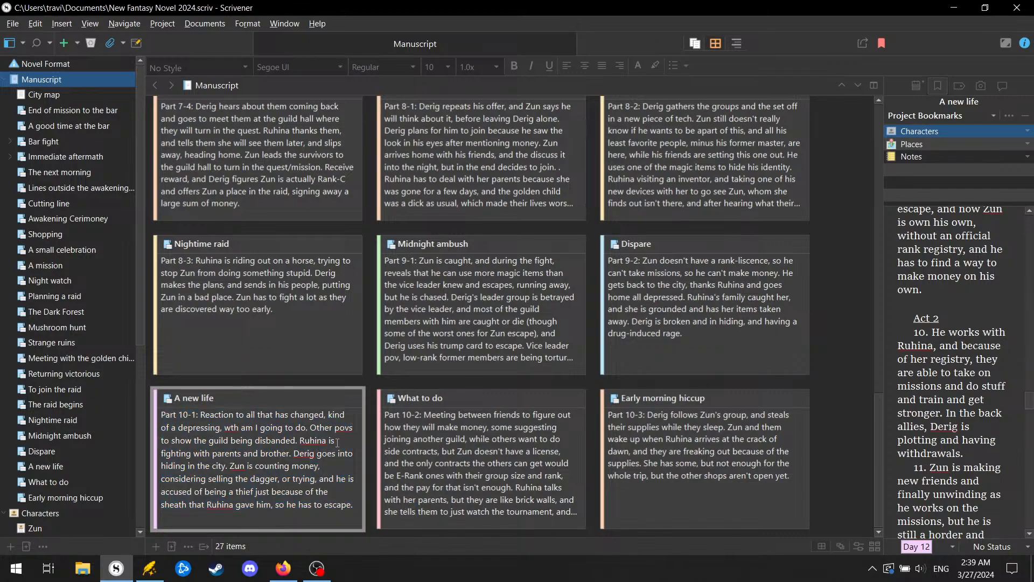
text(slowly)
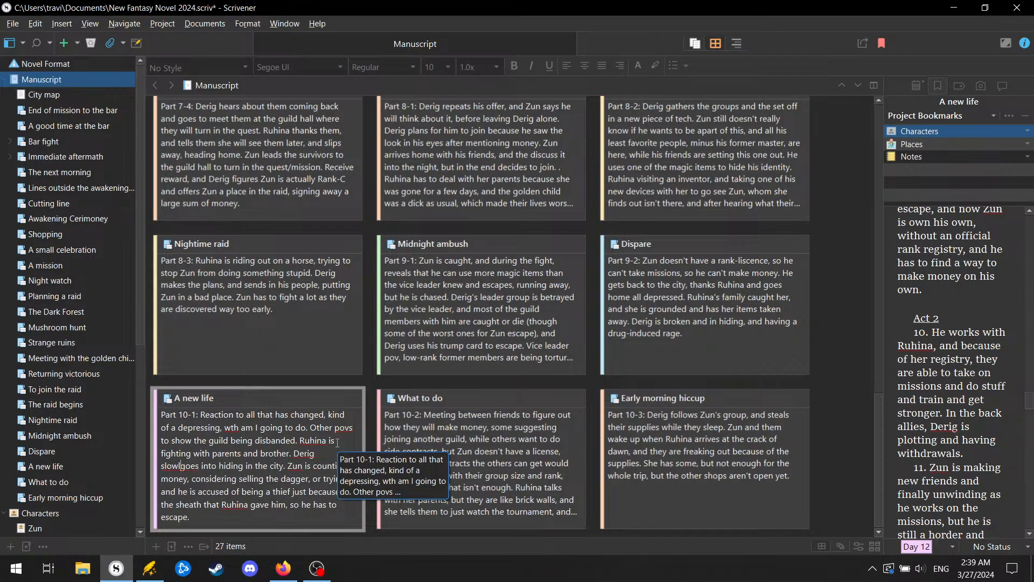
text( makes his w)
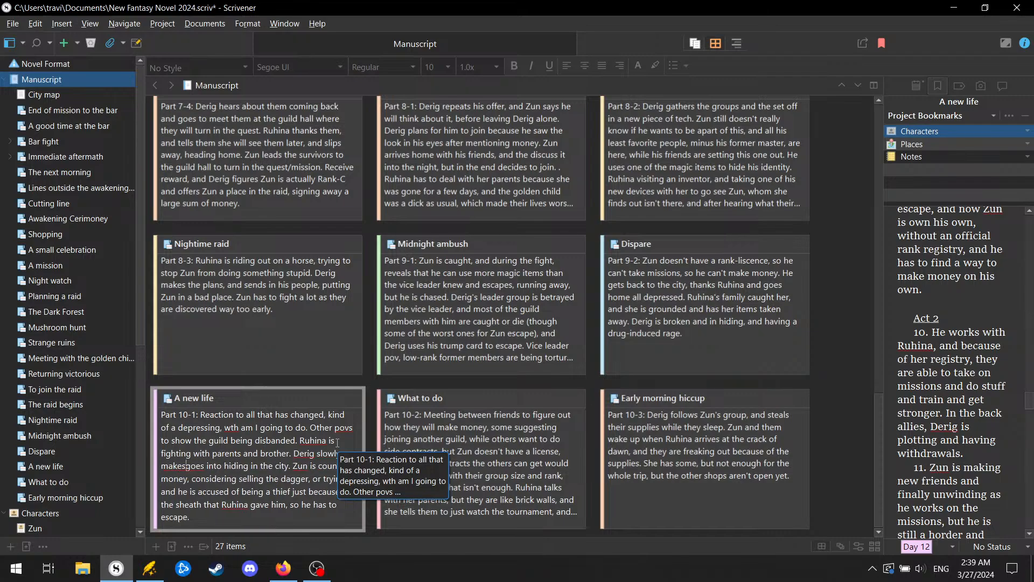
text(ay back to the ci)
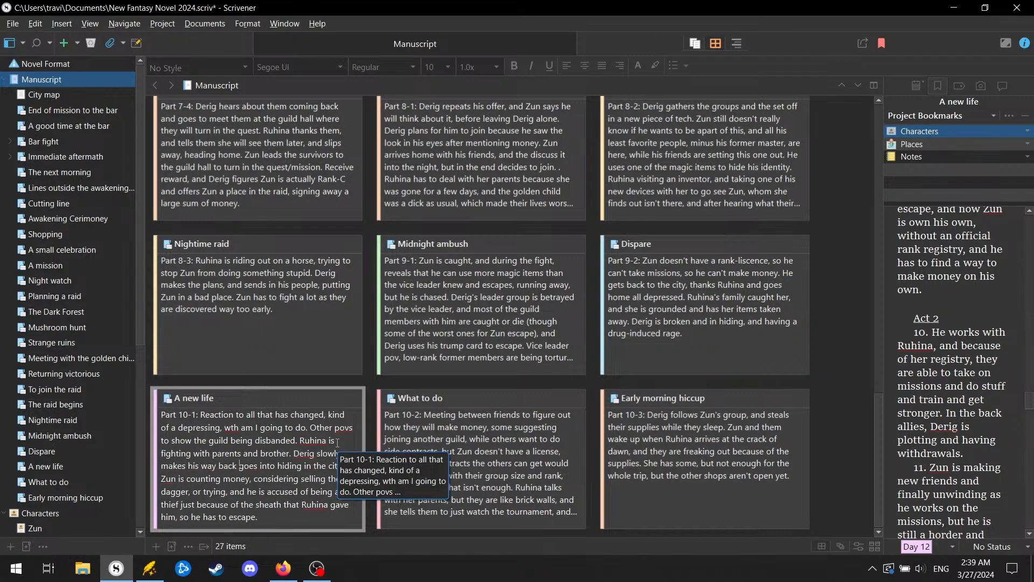
text(ty to)
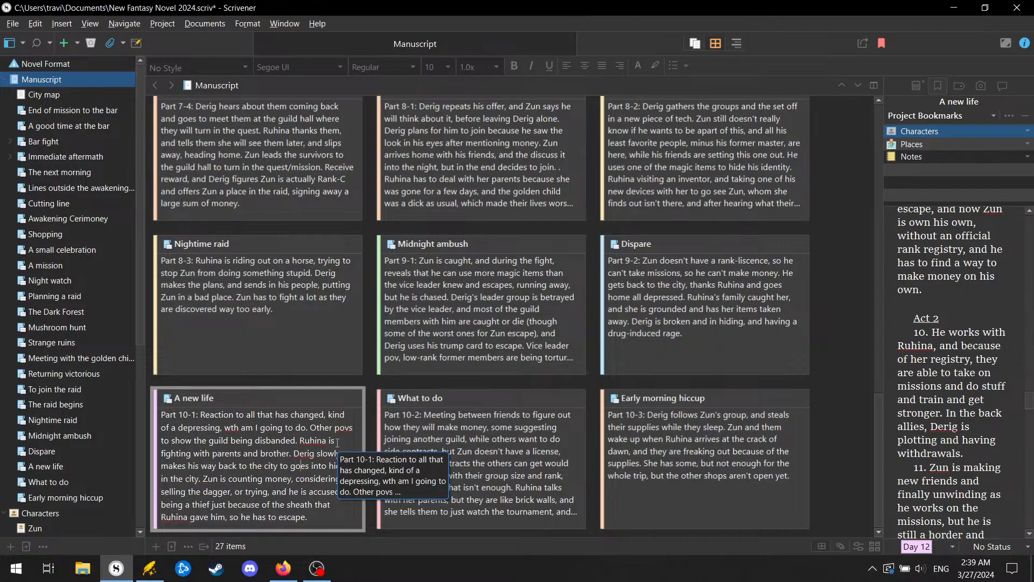
key(Delete)
key(Delete)
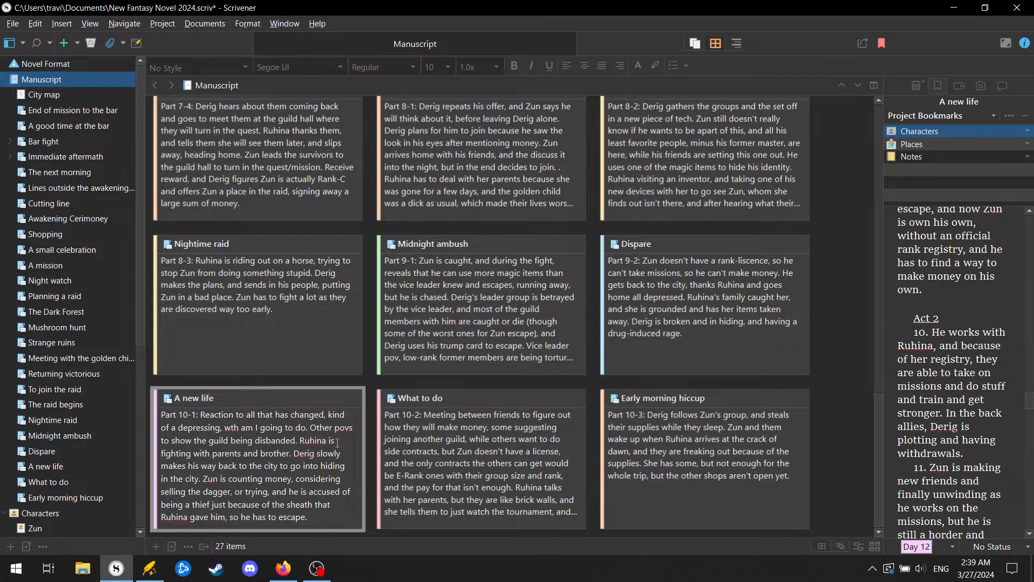
Step: Replace "in the city" after "go into hiding" with "and plan his revenge" in the A new life synopsis
key(shift+Right)
key(shift+Right)
key(shift+Right)
key(shift+Right)
key(shift+Right)
key(shift+Right)
key(shift+Right)
key(shift+Right)
key(shift+Right)
key(shift+Right)
key(shift+Right)
text(and pla)
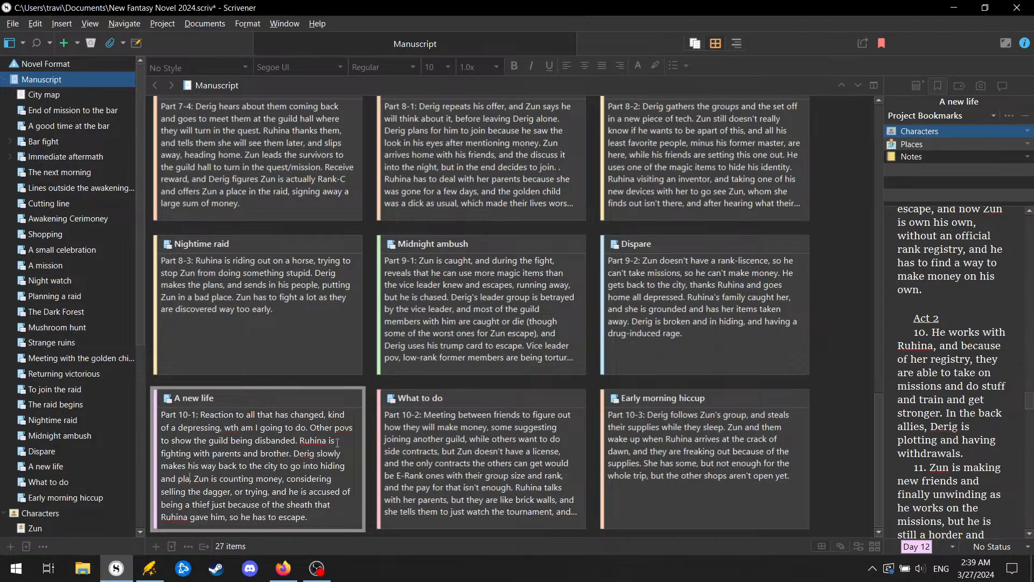
text(n his reve)
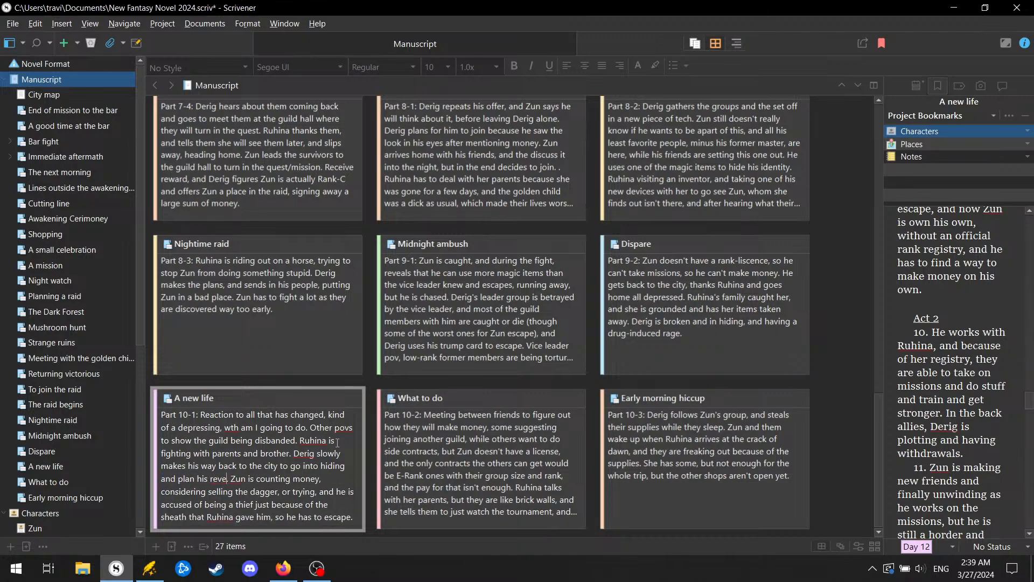
text(nge)
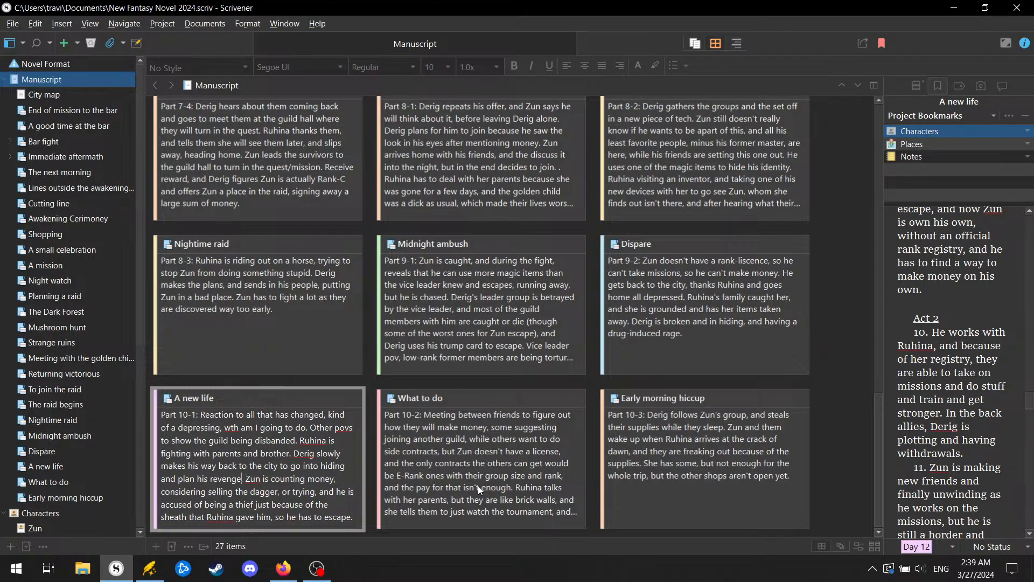
Step: Extend the last sentence of the Early morning hiccup synopsis with ", and they need to leave, so they decide to detour"
click(799, 480)
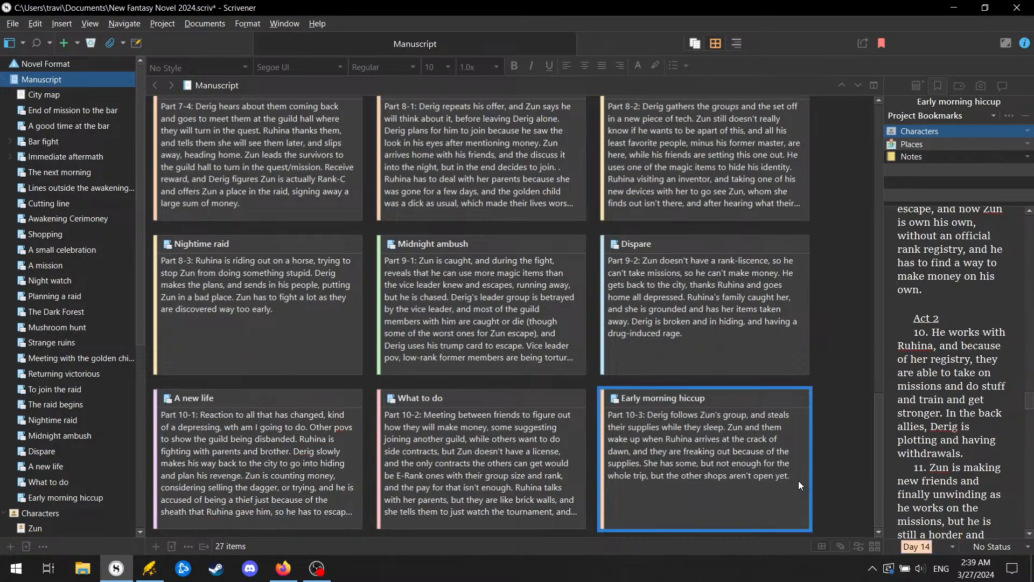
click(798, 480)
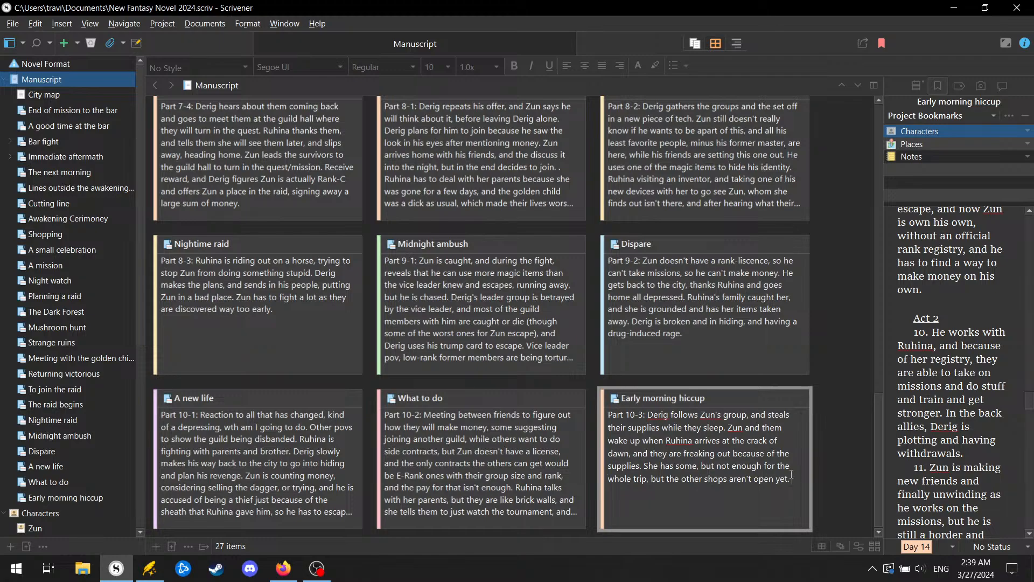
text(yet, and they need to leave,)
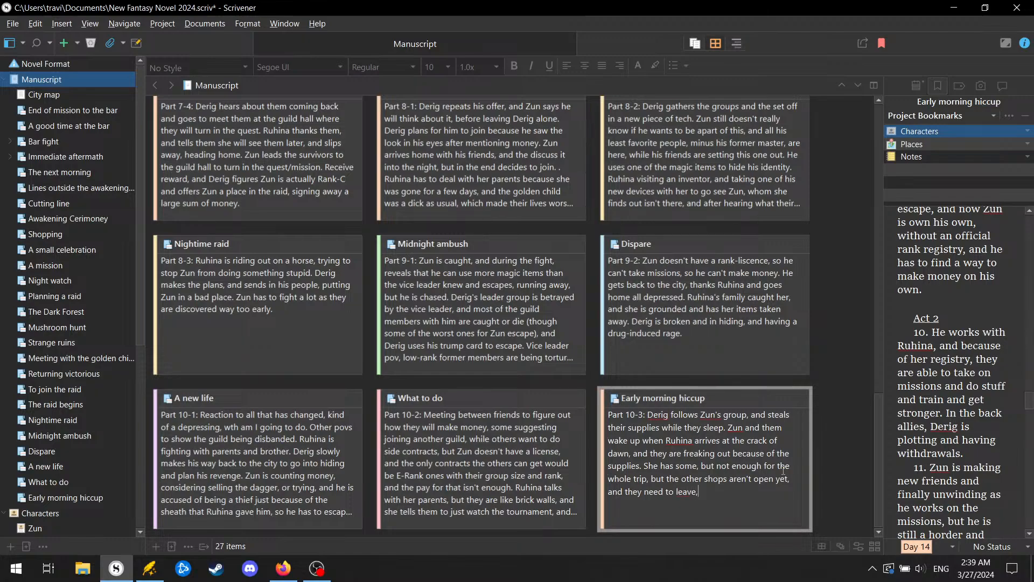
text( so the)
key(BackSpace)
key(BackSpace)
text(ba)
key(BackSpace)
text(they decide to detour)
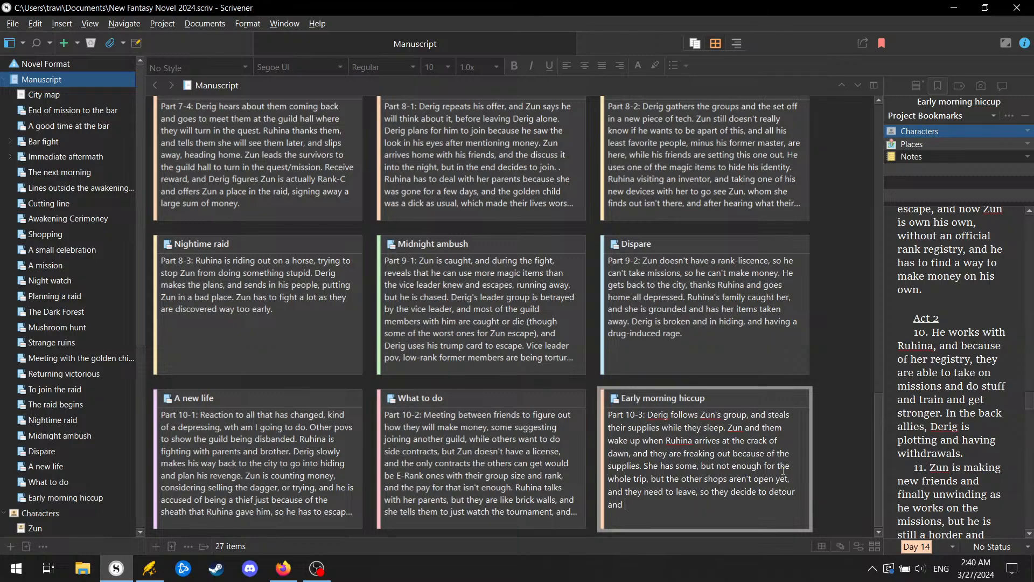
Step: Finish the Early morning hiccup synopsis with "and stop at a village on the way before heading towards their destination."
text(and stop at a village a)
key(BackSpace)
text(on the way bef)
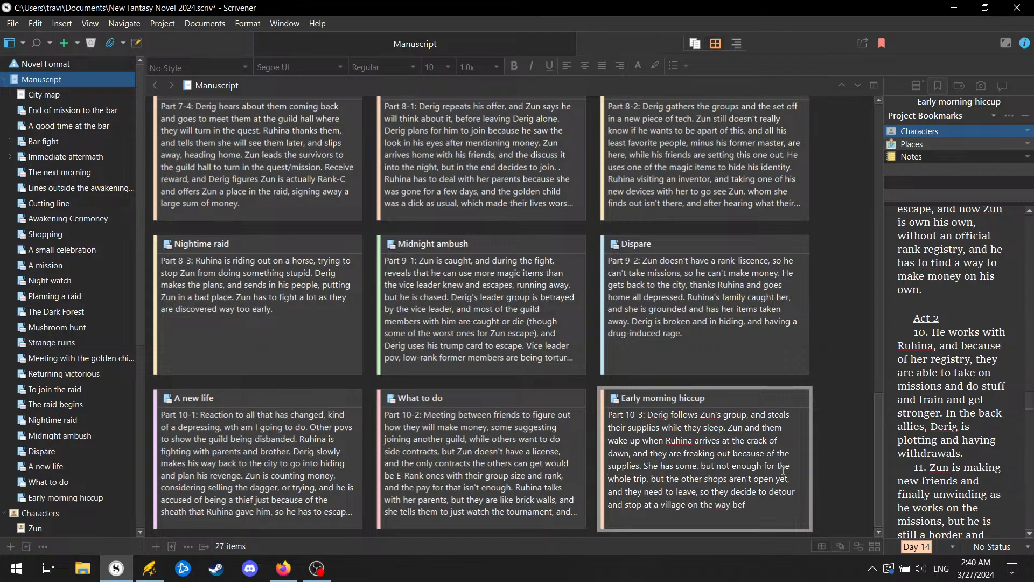
text(ore goin)
key(BackSpace)
key(BackSpace)
key(BackSpace)
key(BackSpace)
key(BackSpace)
text(heading towards their destination.)
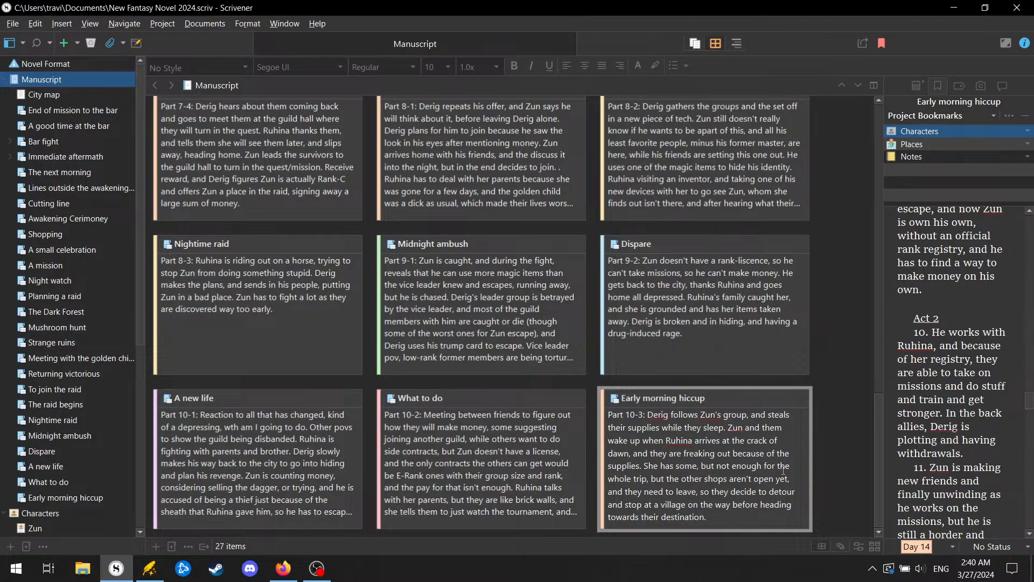
Step: Switch to the Hograin world map in Wonderdraft and activate the symbol placement tool
key(alt+Tab)
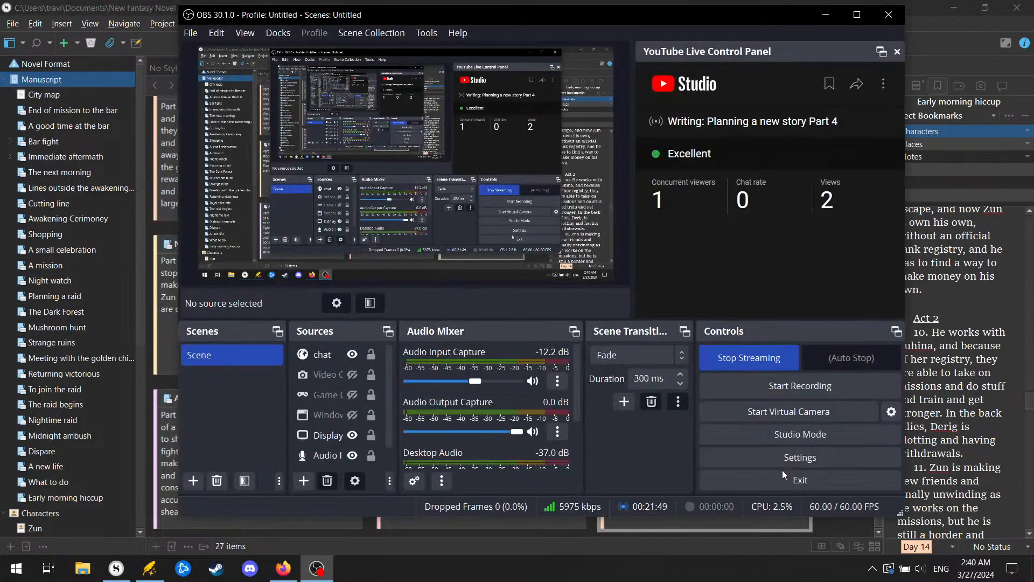
key(alt+Tab)
key(Tab)
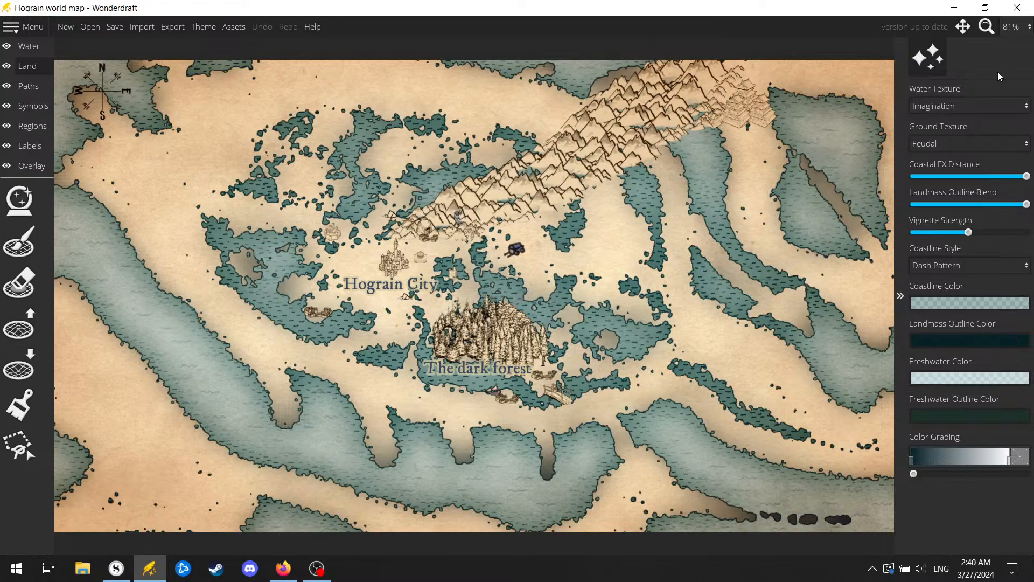
click(38, 106)
click(19, 202)
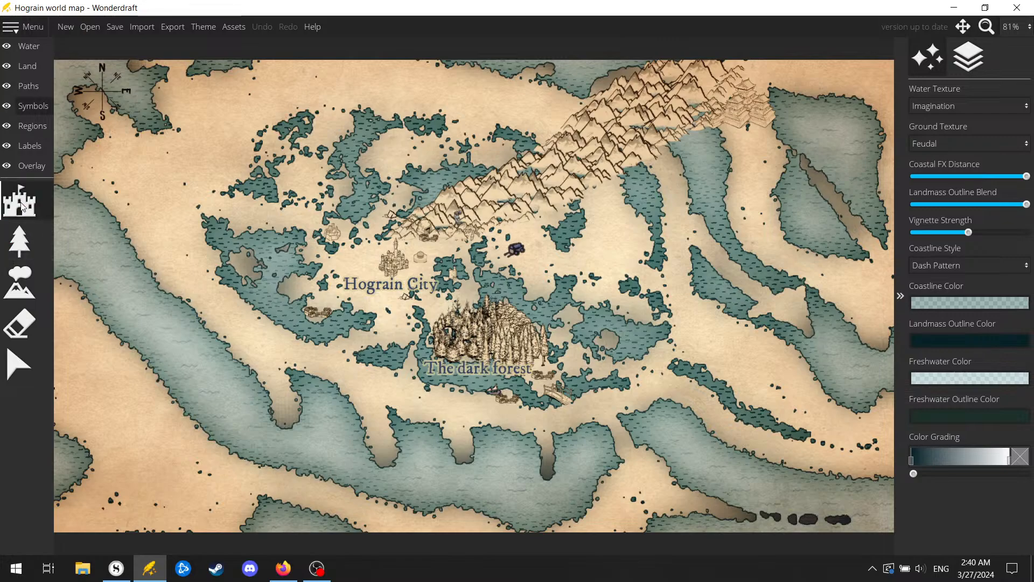
Step: Place three small black-and-white house-group symbols at scale 20: two south of Hograin City and one just west of it
scroll(970, 378, down, 1)
scroll(968, 378, down, 10)
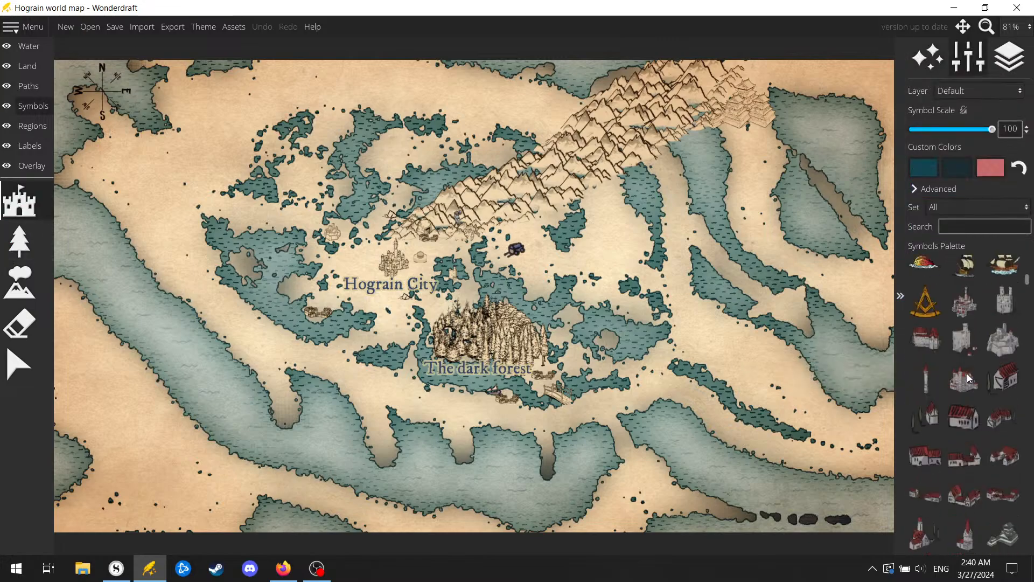
scroll(968, 373, down, 8)
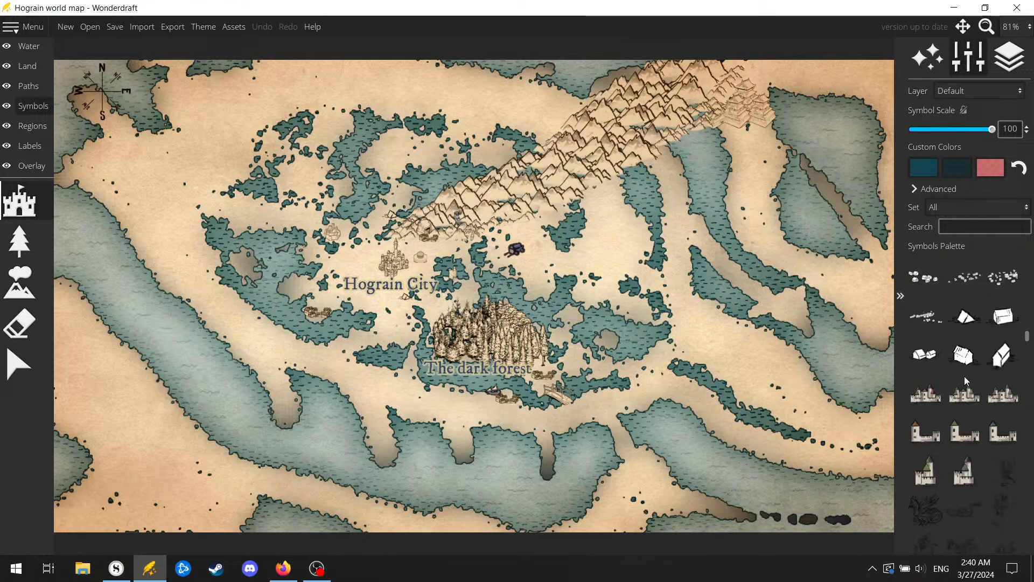
scroll(966, 372, down, 5)
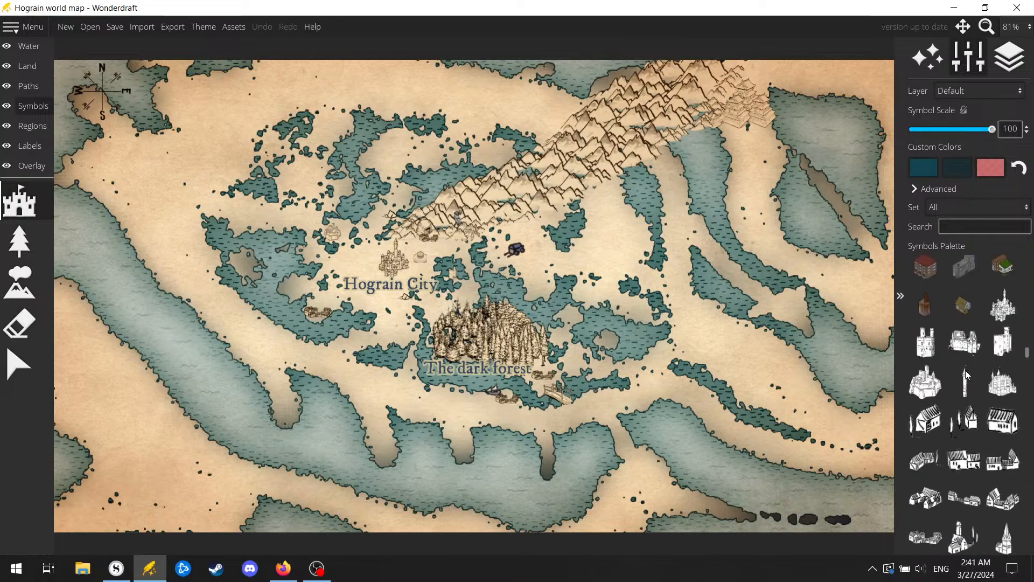
scroll(967, 358, down, 2)
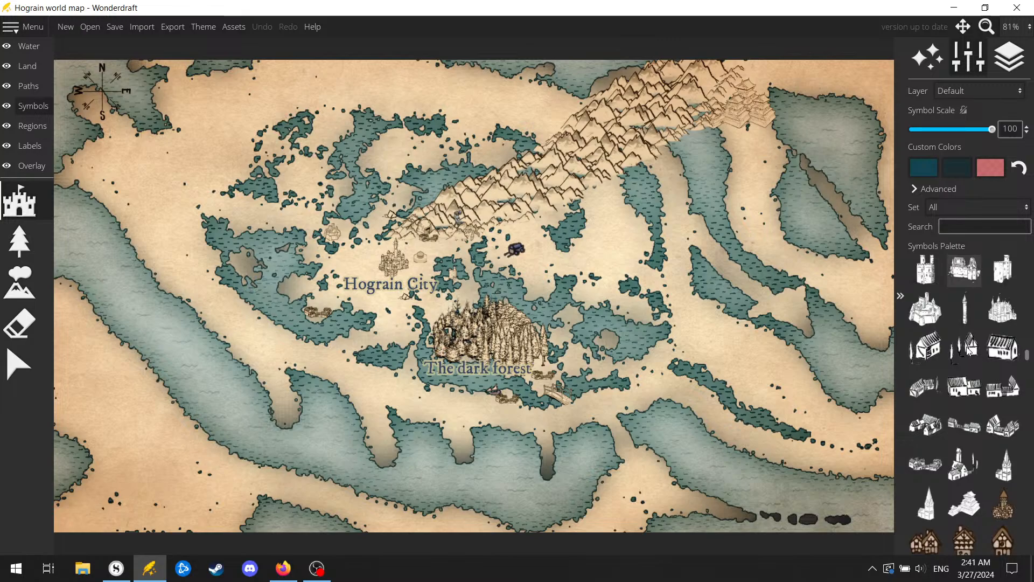
click(1003, 386)
scroll(606, 345, down, 3)
scroll(606, 345, down, 10)
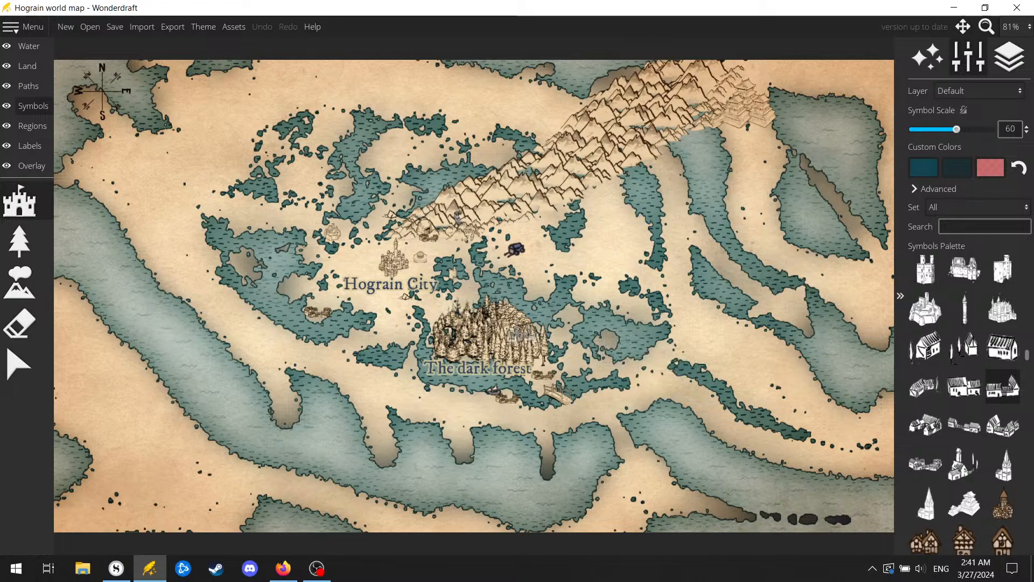
scroll(381, 306, down, 2)
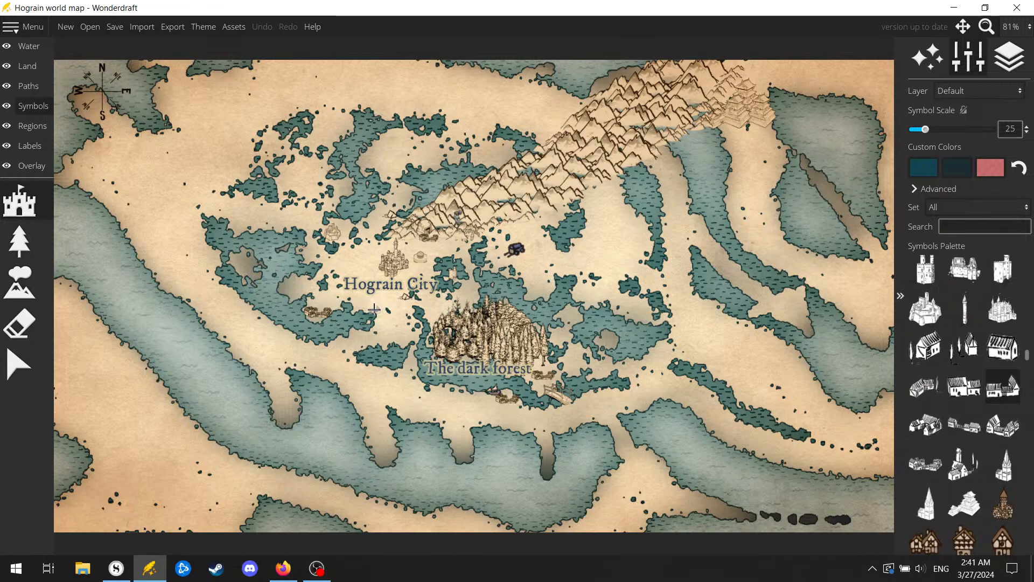
scroll(374, 309, down, 1)
click(371, 309)
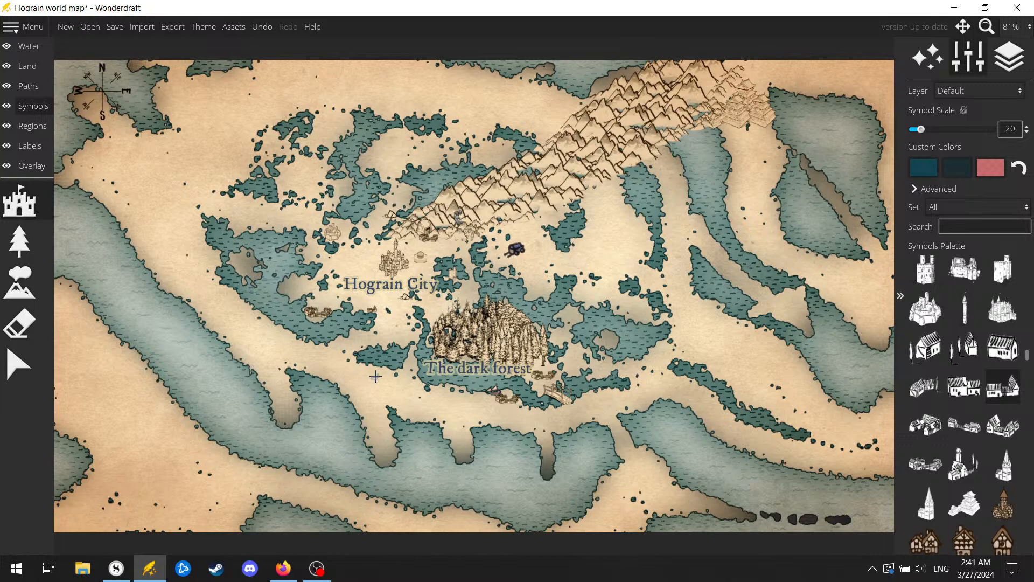
click(385, 345)
click(354, 267)
Step: Select the small house symbol just south of Hograin City and shift it slightly
click(51, 362)
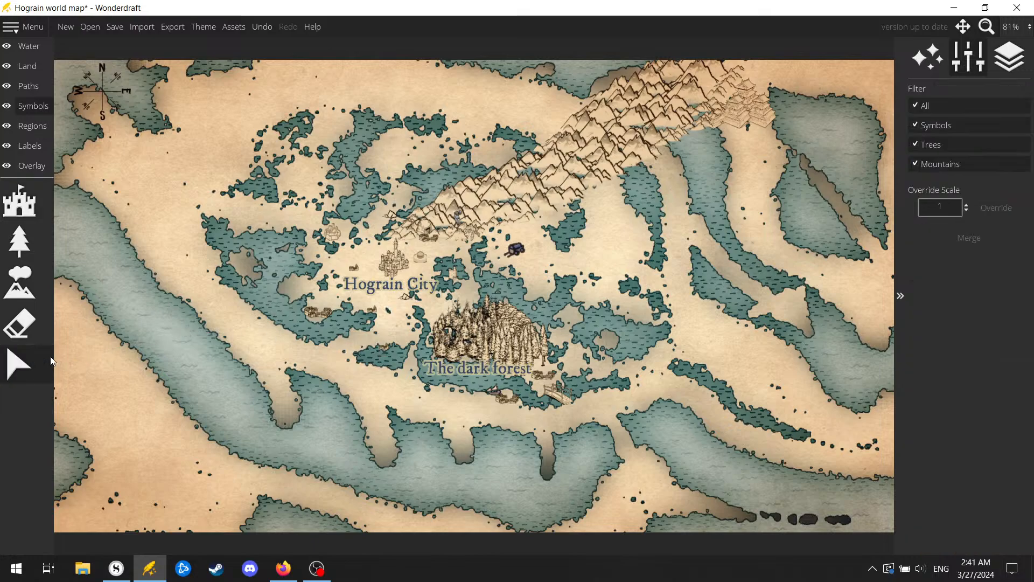
click(368, 309)
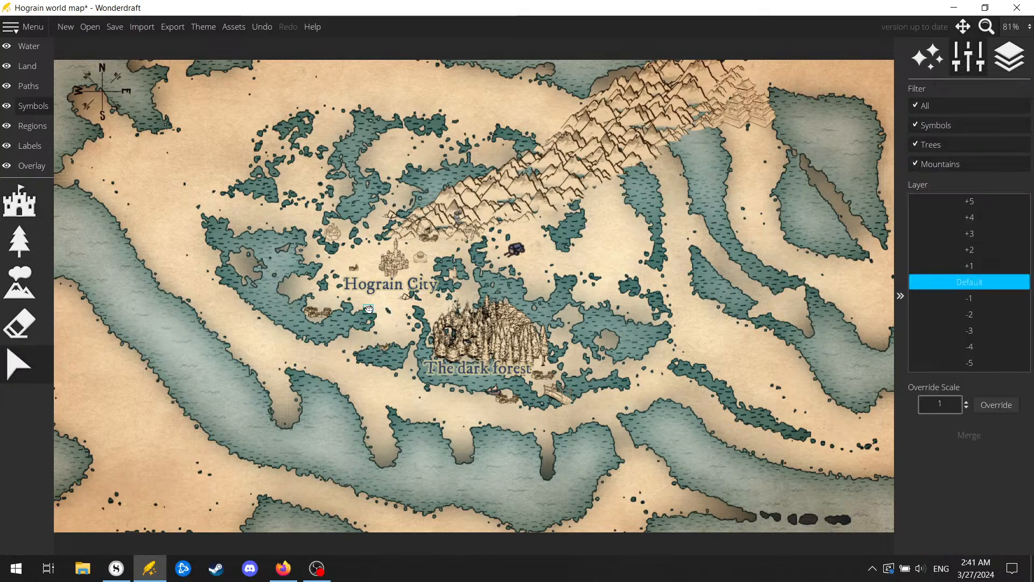
drag(364, 309, 368, 310)
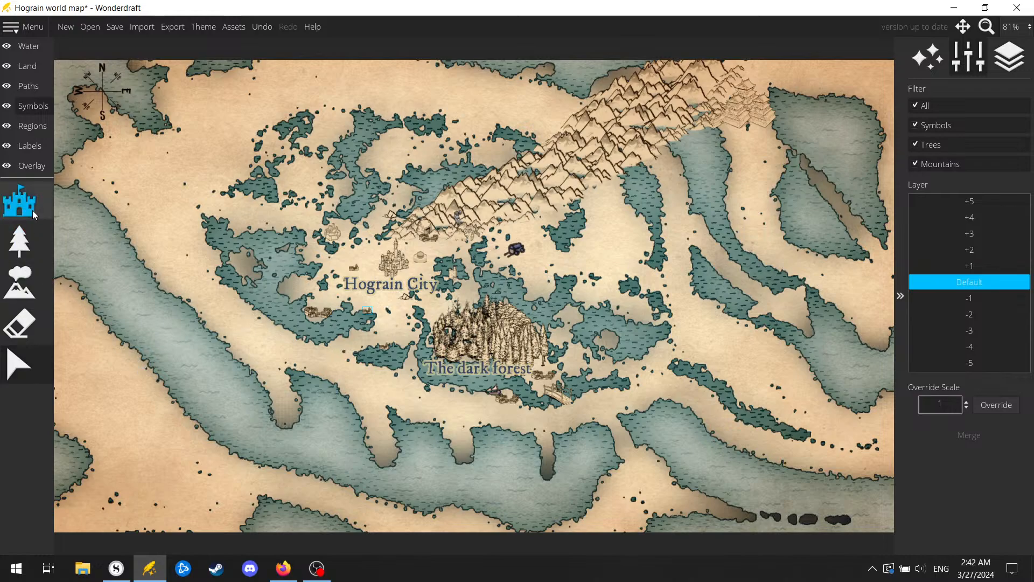
Step: Place a wide village symbol at scale 25 on the shore west of The dark forest
click(32, 210)
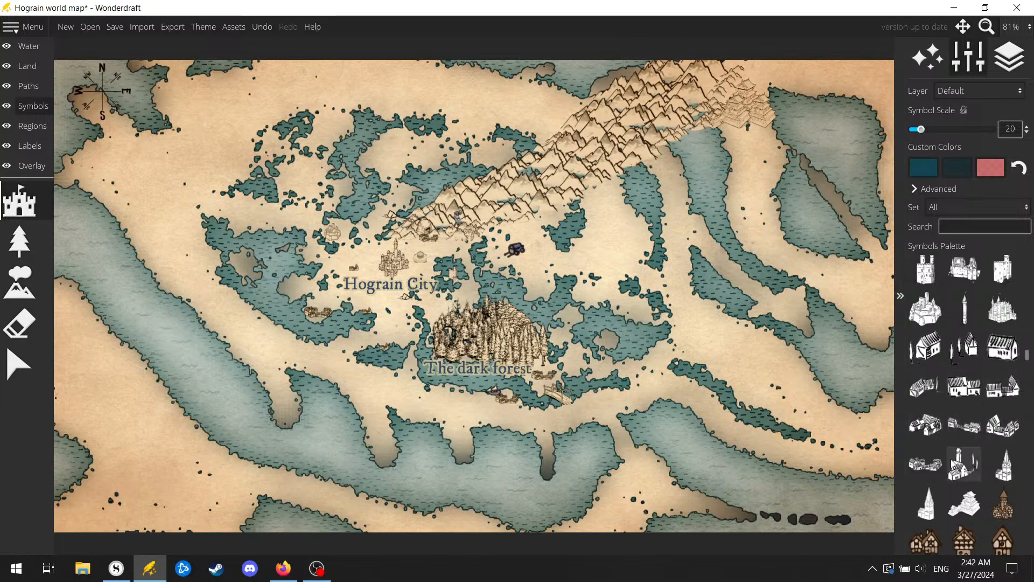
click(926, 463)
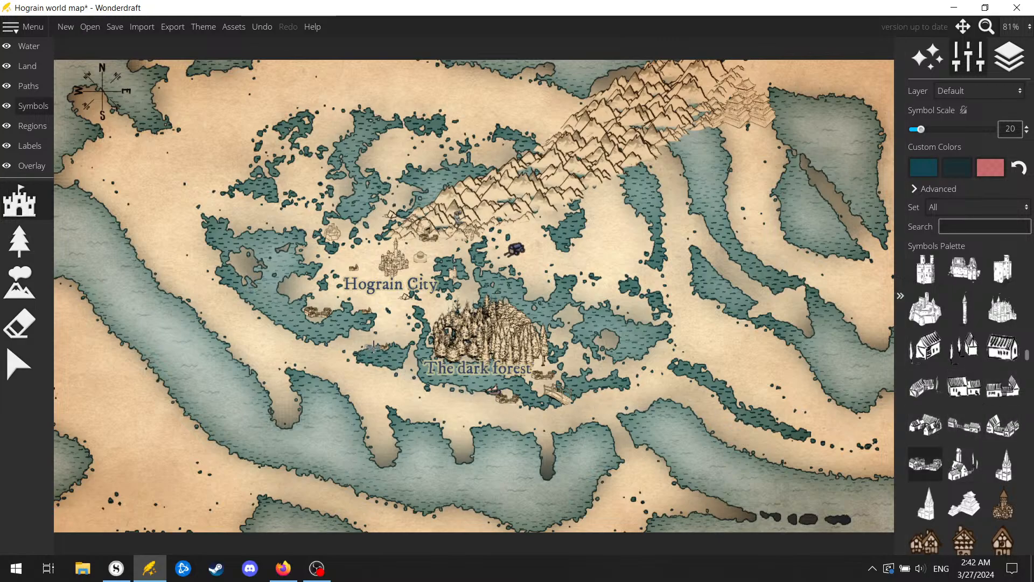
scroll(373, 347, up, 1)
click(383, 341)
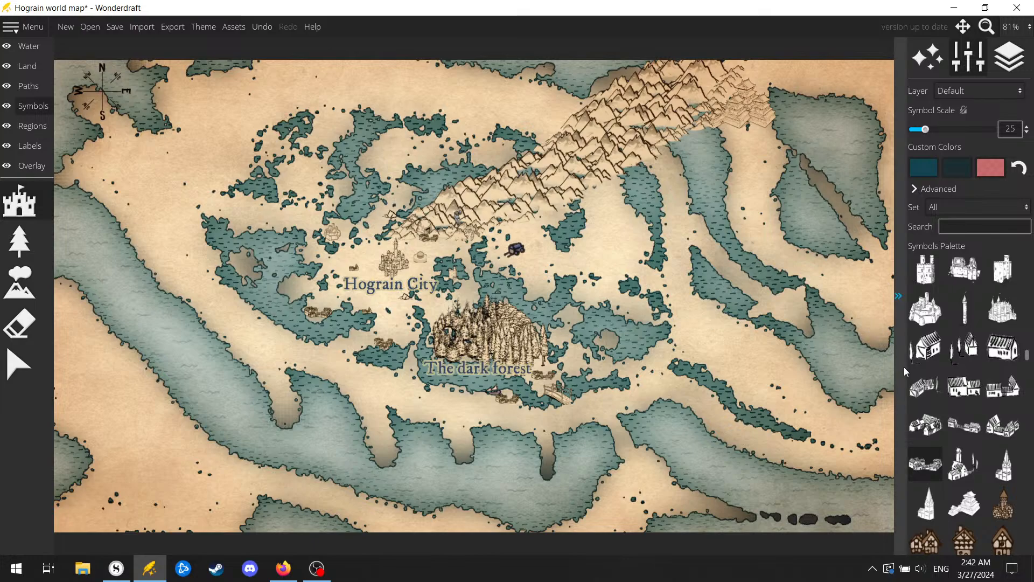
Step: Add more clustered-house symbols at scale 20 beside the villages south of Hograin City
click(998, 429)
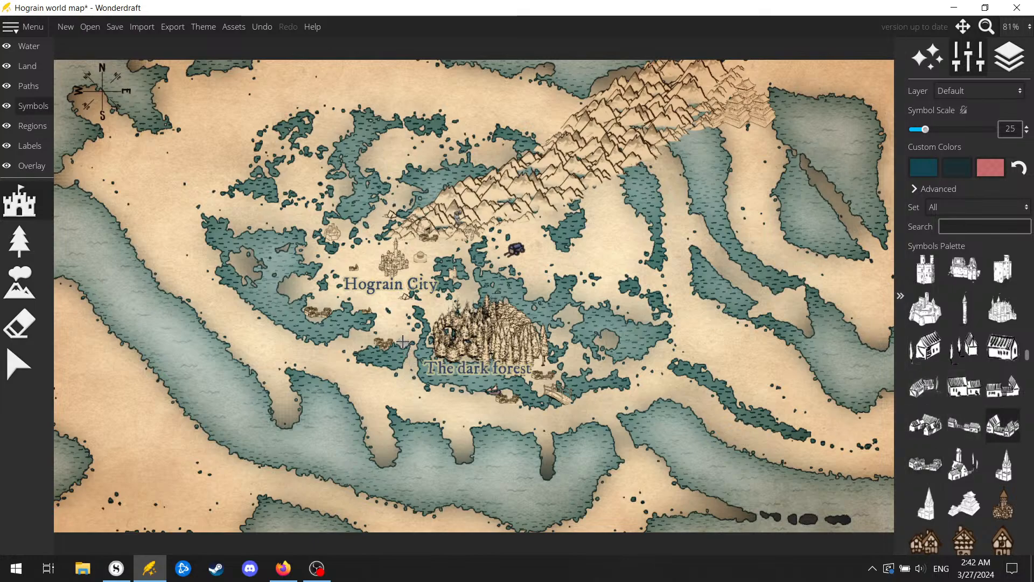
scroll(403, 342, down, 1)
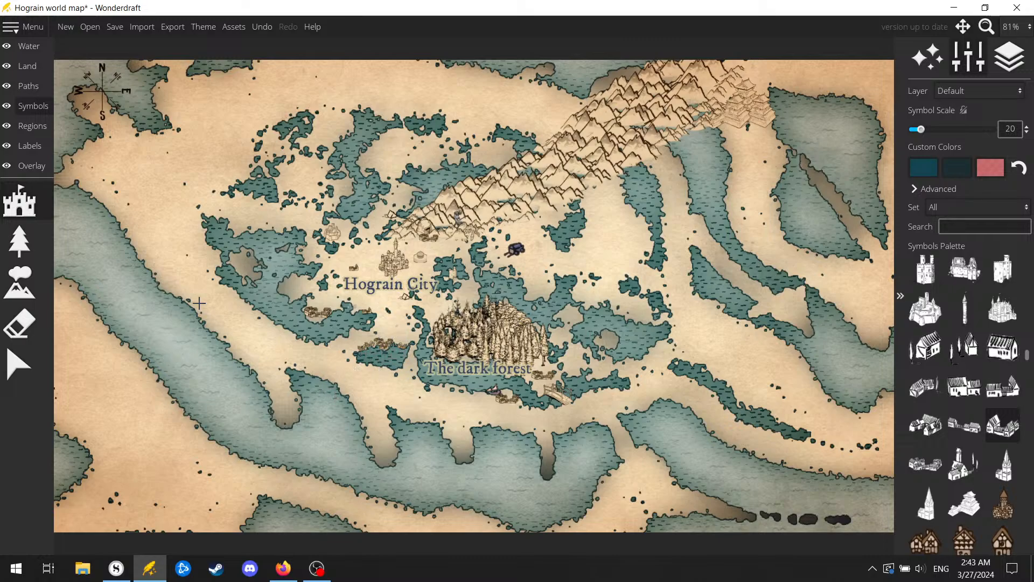
Step: Place the small orange-domed sea symbol at scale 25 in the water west of The dark forest, by the village, and save the map
scroll(1018, 377, up, 1)
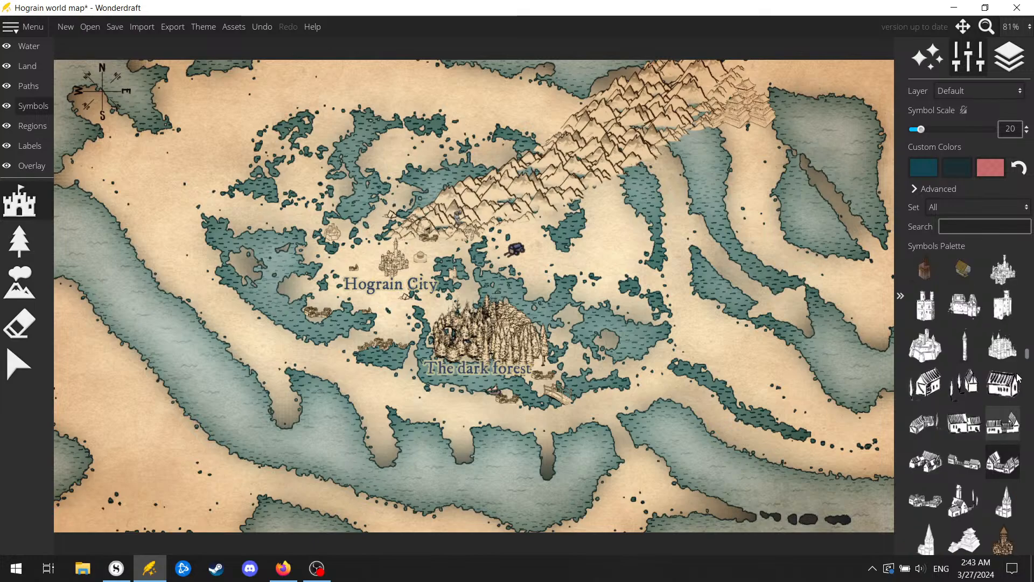
scroll(1018, 377, up, 4)
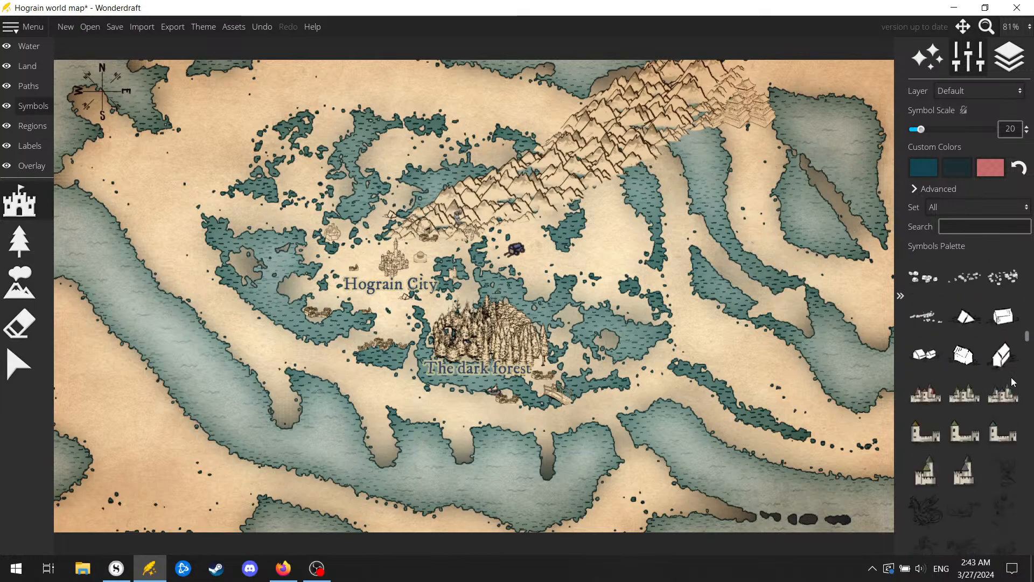
scroll(1010, 378, up, 5)
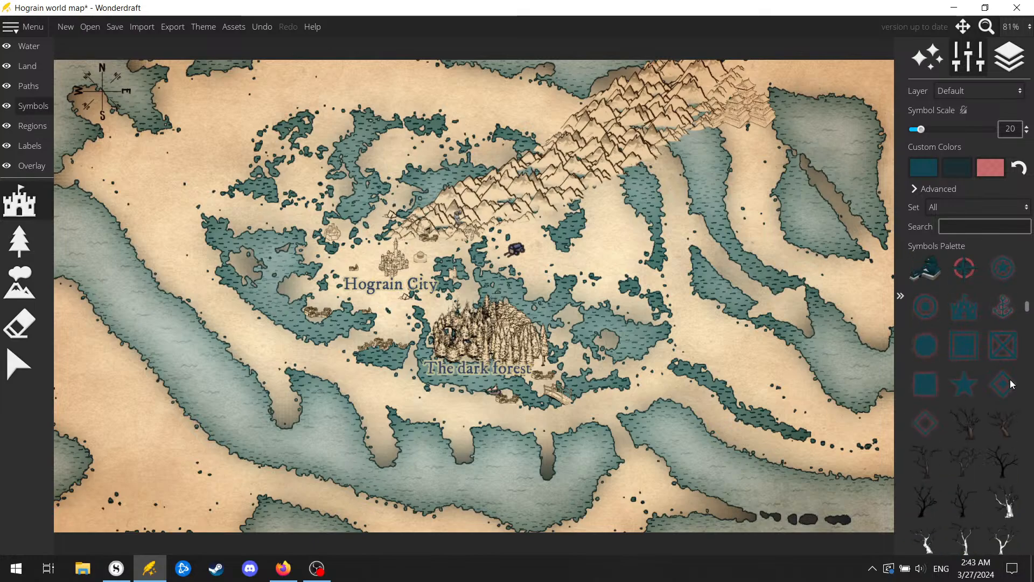
scroll(1010, 381, up, 8)
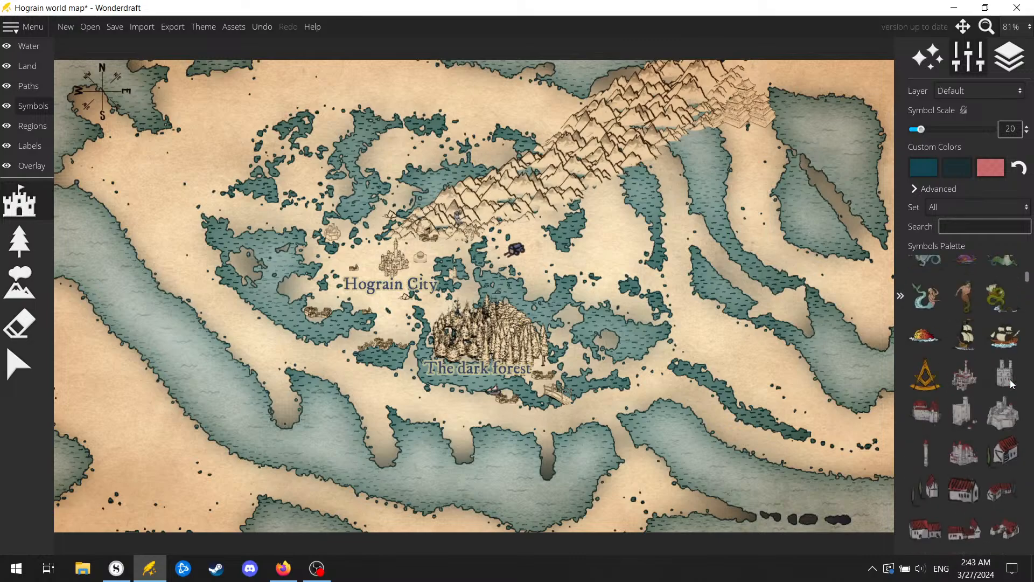
scroll(1010, 380, up, 3)
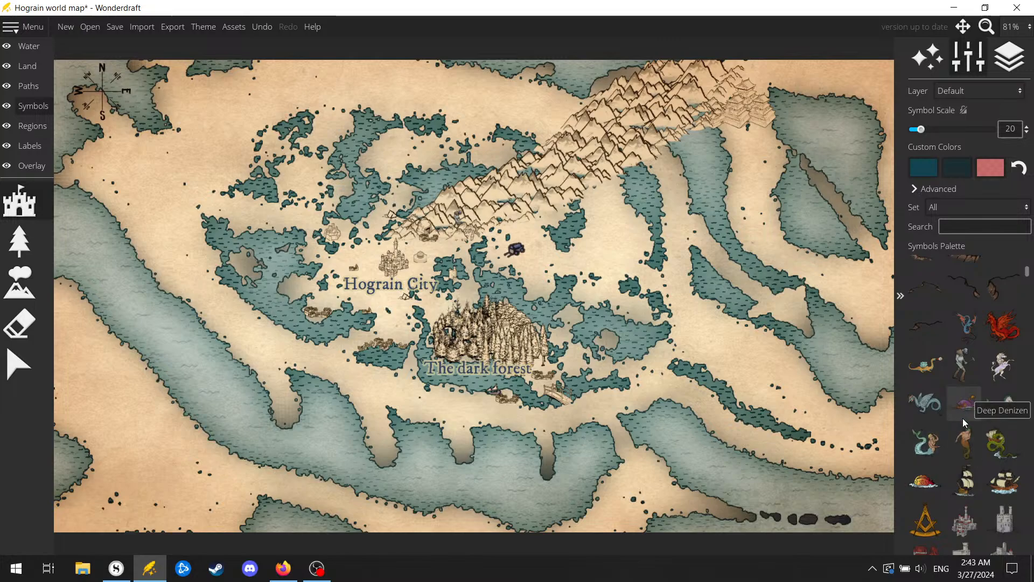
click(926, 488)
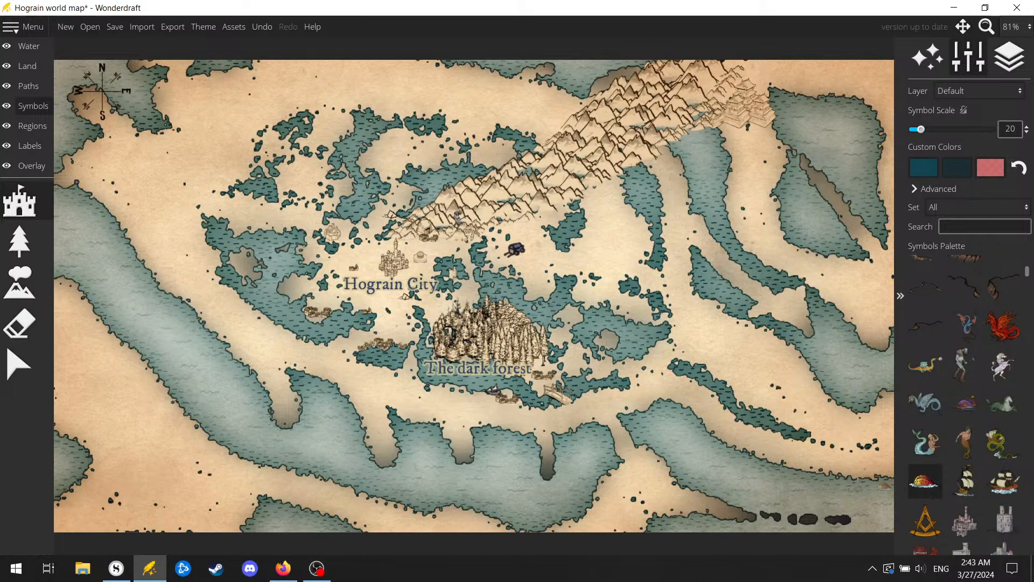
scroll(368, 363, up, 1)
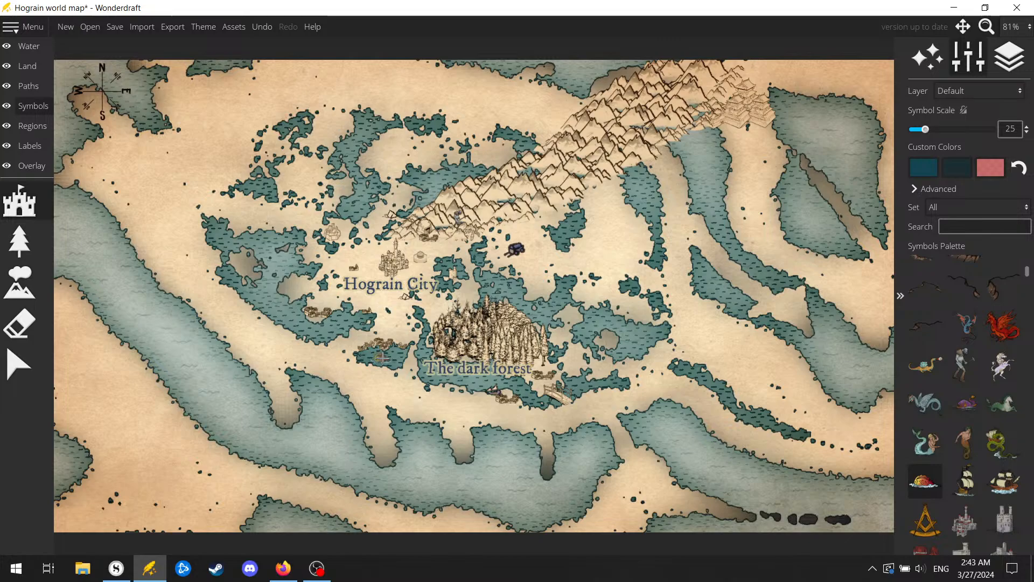
click(383, 357)
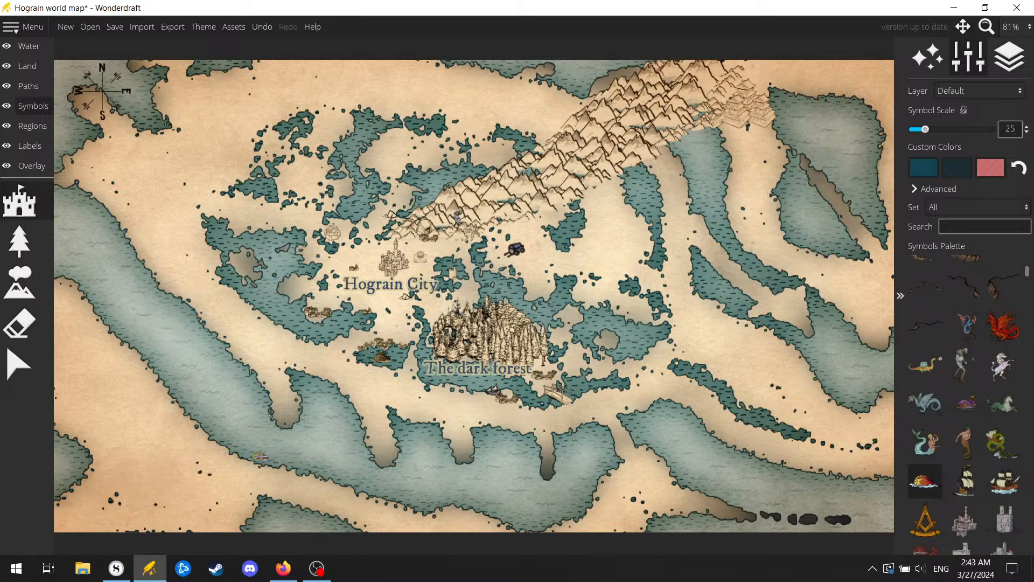
key(ctrl+s)
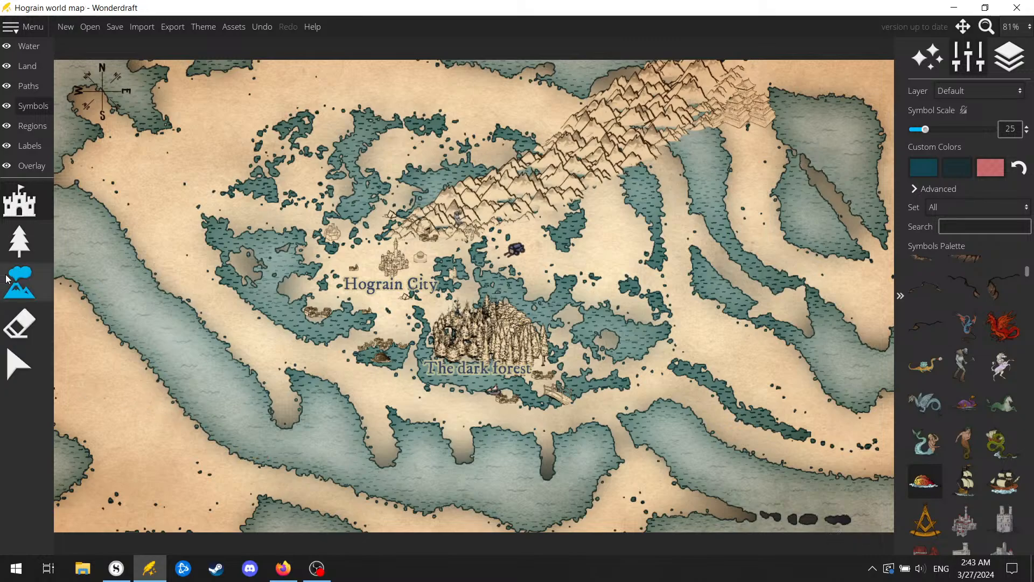
Step: Move the small village south of Hograin City slightly north, and extend the lake below it northeast by lowering land with a size 32 brush
click(18, 365)
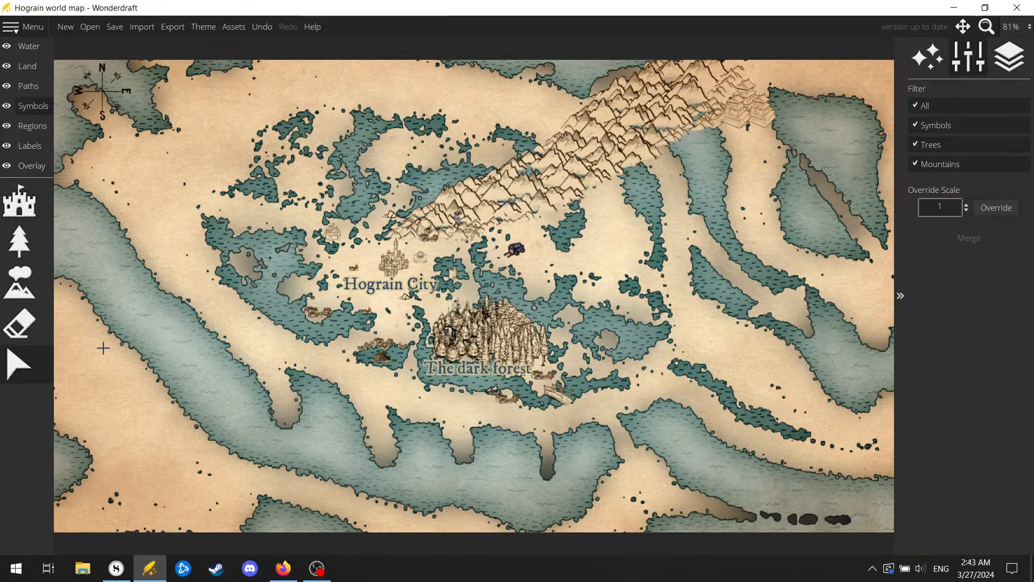
drag(368, 311, 369, 302)
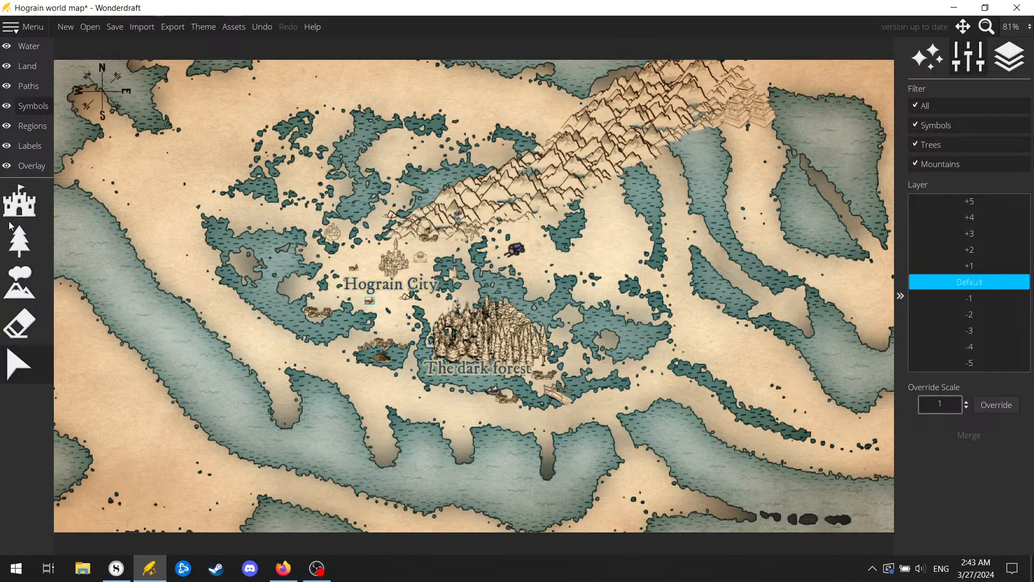
click(21, 64)
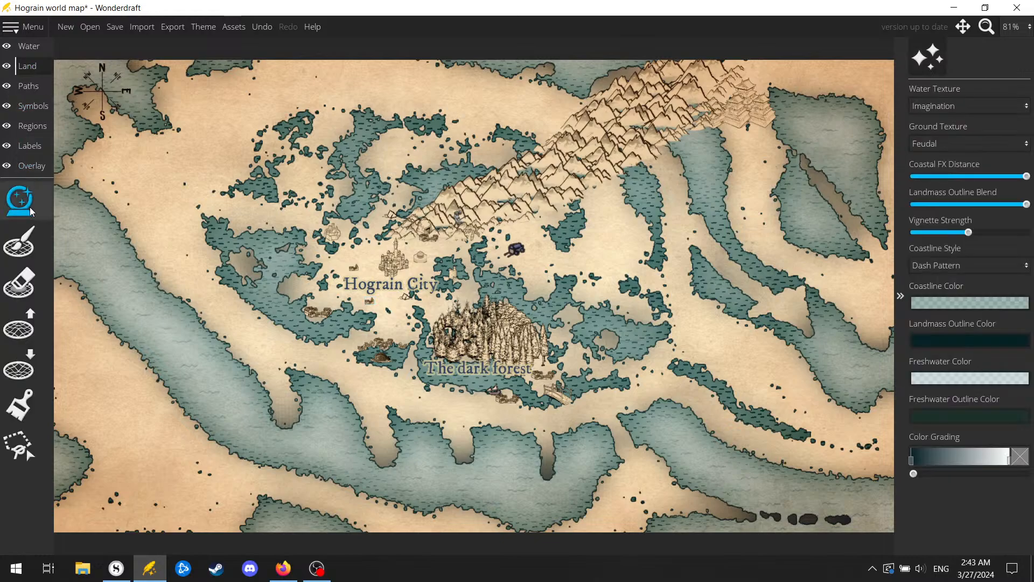
click(17, 370)
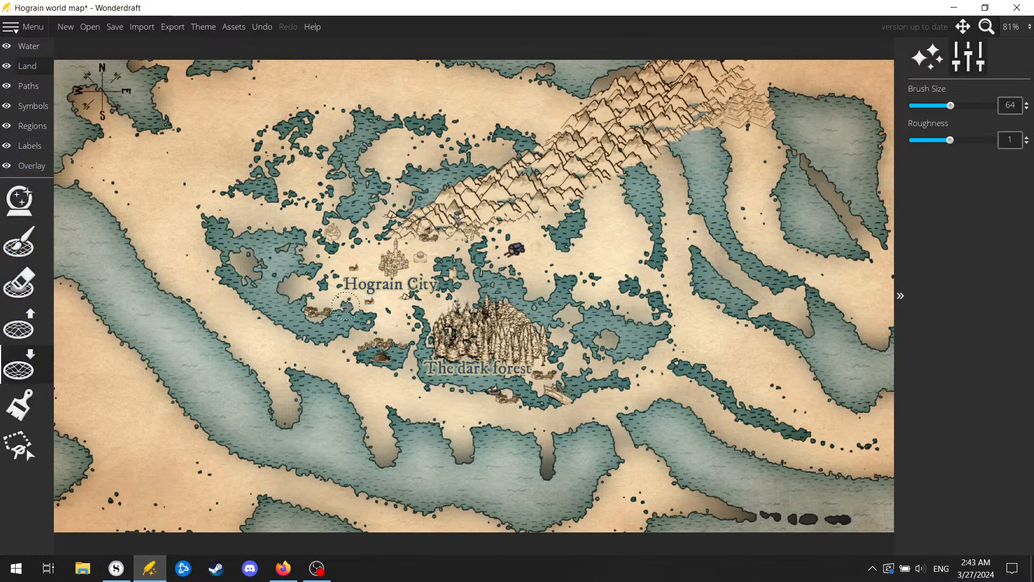
scroll(361, 307, down, 5)
drag(375, 314, 379, 311)
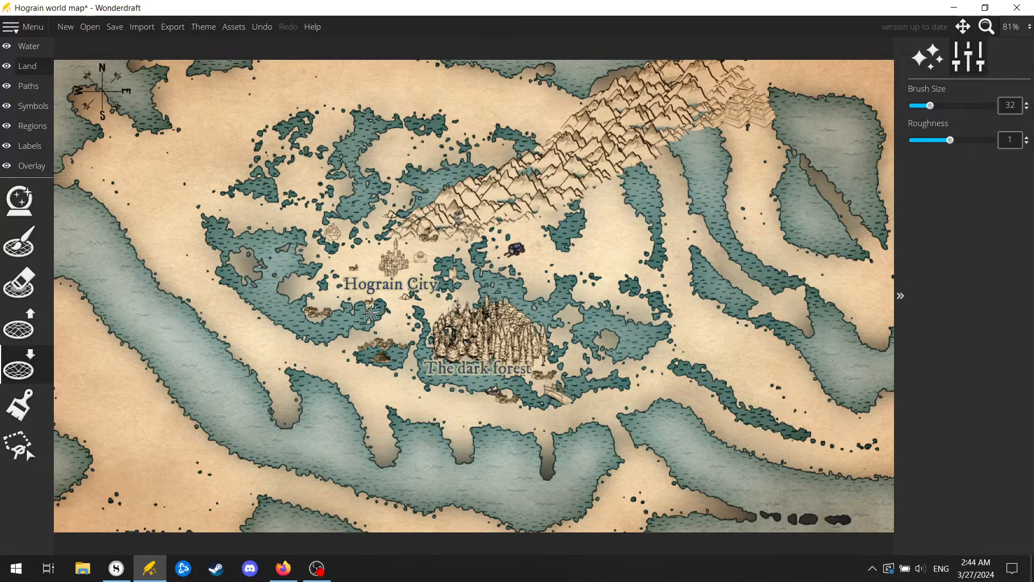
drag(370, 313, 381, 308)
drag(372, 309, 381, 301)
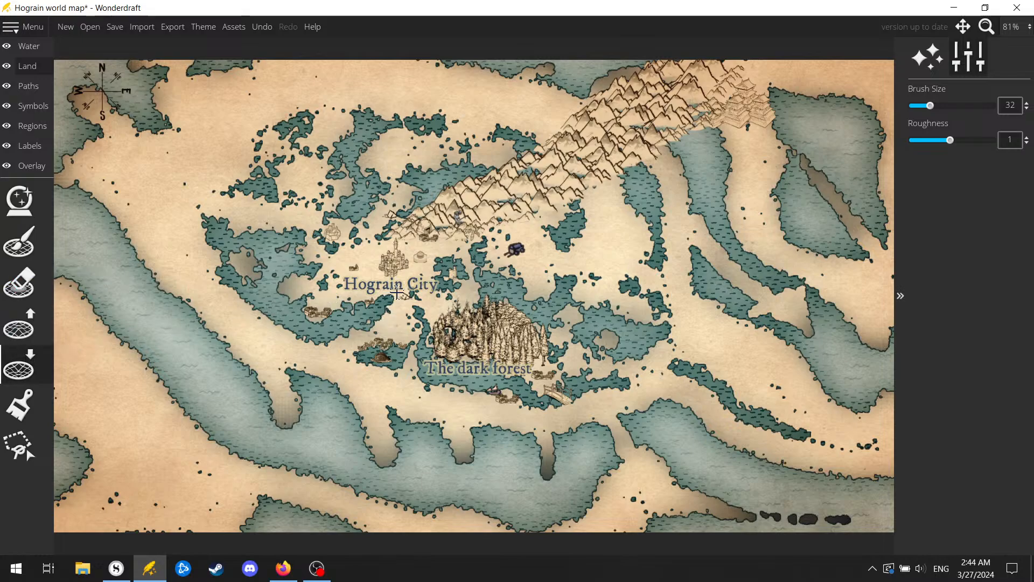
scroll(397, 292, down, 2)
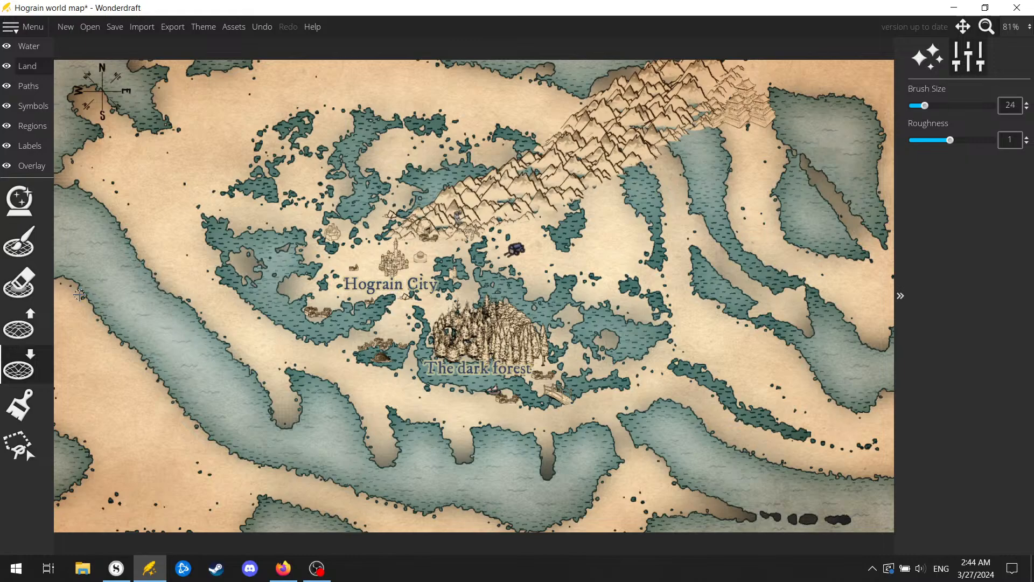
click(29, 328)
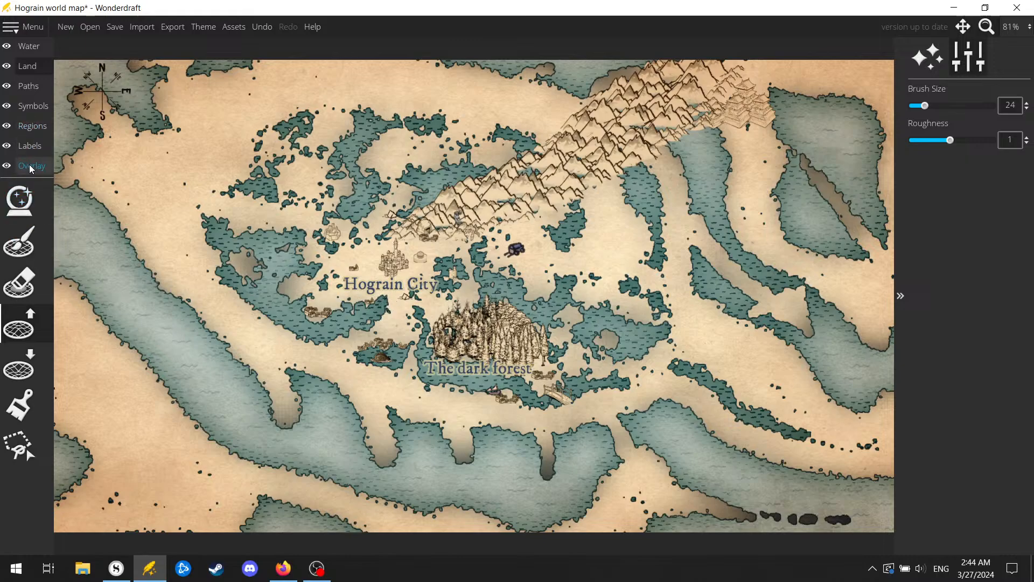
Step: Place a rugged mountain symbol at scale 40 just south of Hograin City and save the map
click(38, 106)
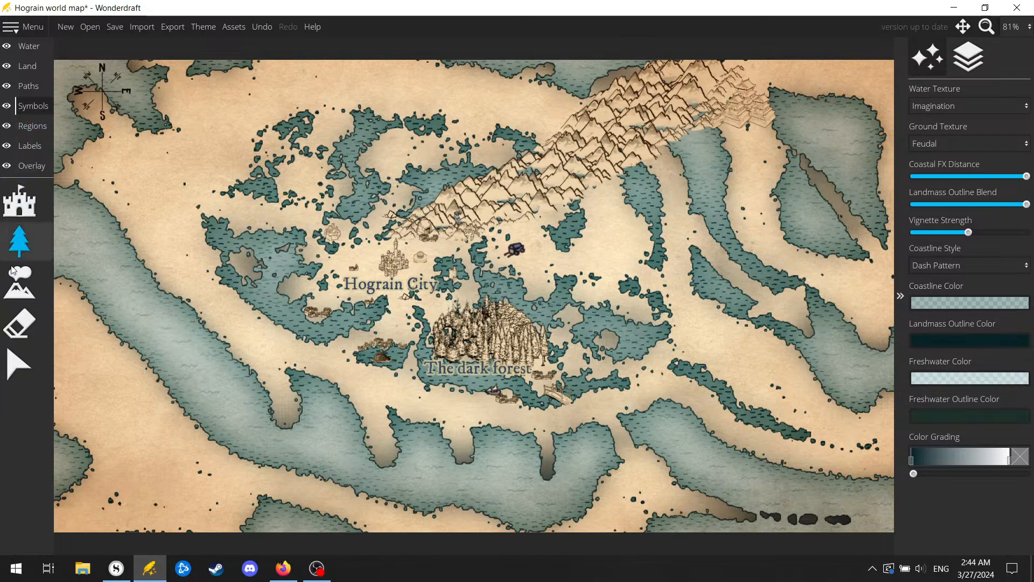
click(20, 282)
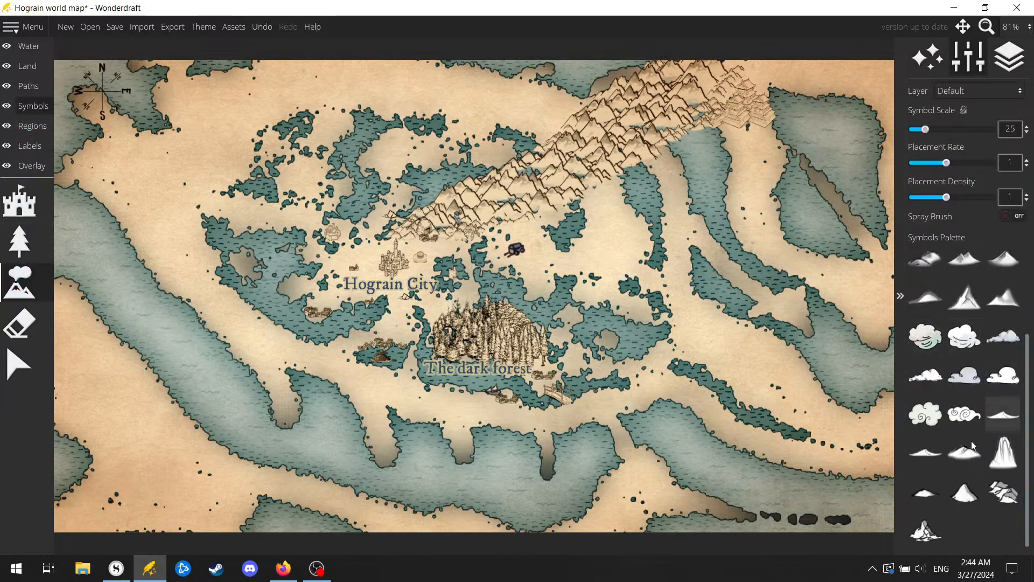
scroll(967, 431, up, 3)
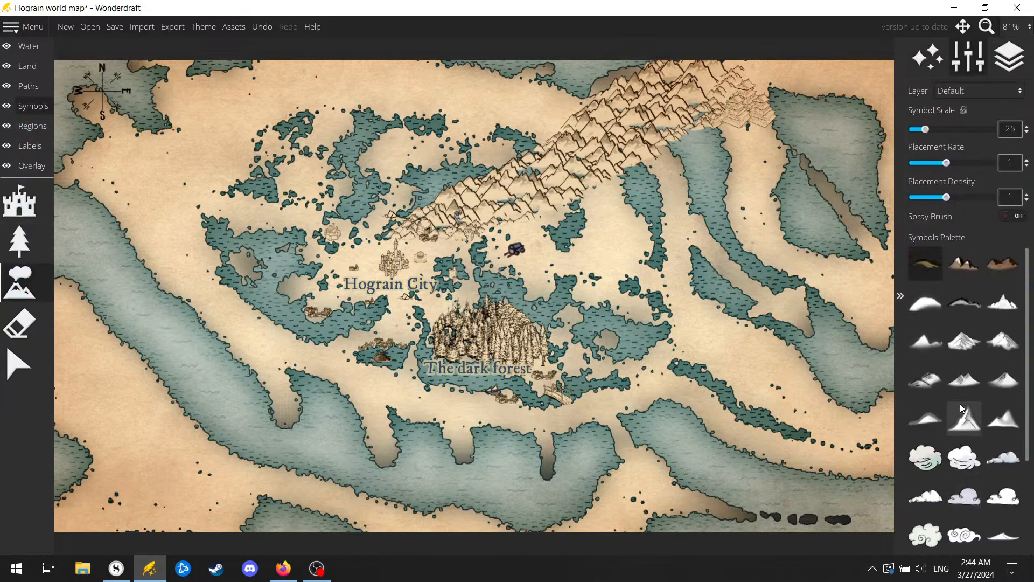
scroll(962, 398, down, 3)
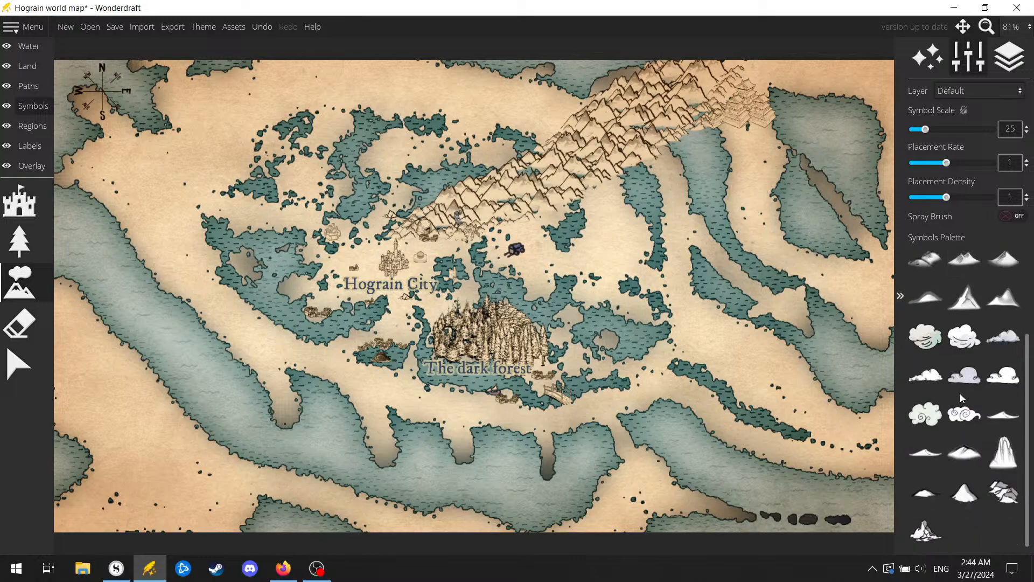
scroll(960, 393, up, 3)
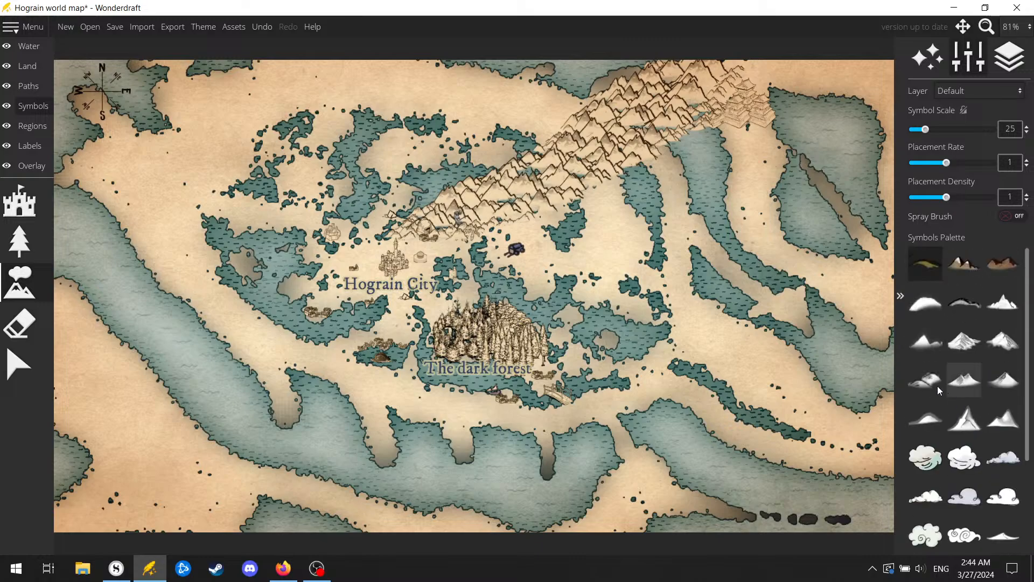
click(1003, 341)
scroll(441, 301, up, 2)
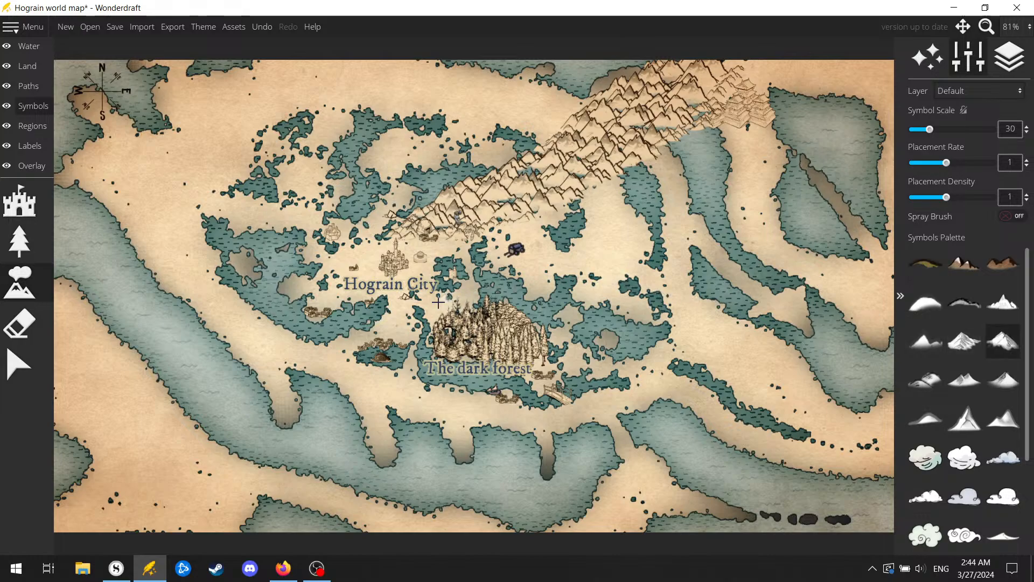
scroll(380, 304, up, 1)
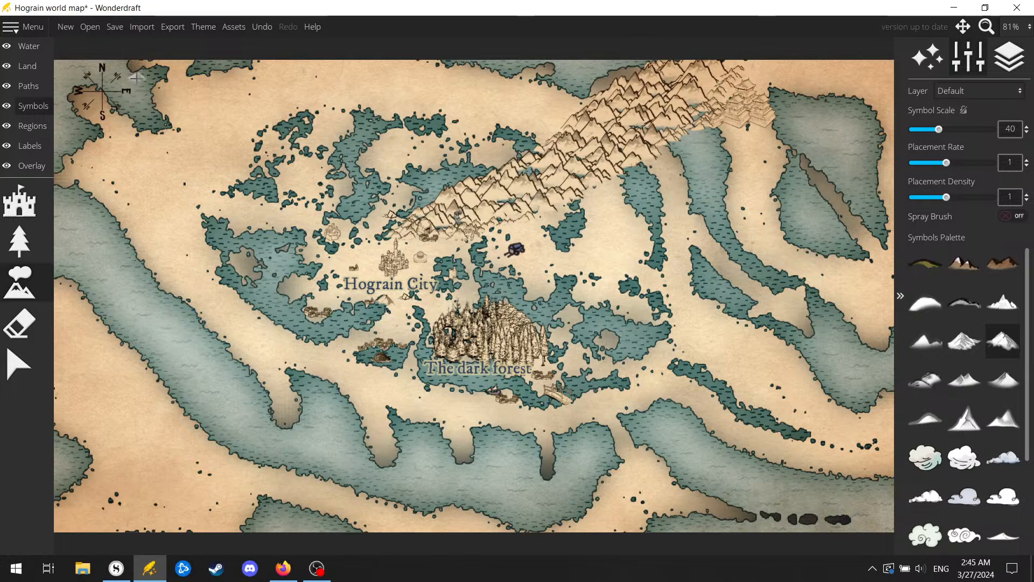
key(ctrl+s)
Step: Switch to Scrivener and append ", basically adding a day to their travel" to the Early morning hiccup card's synopsis
key(alt+Tab)
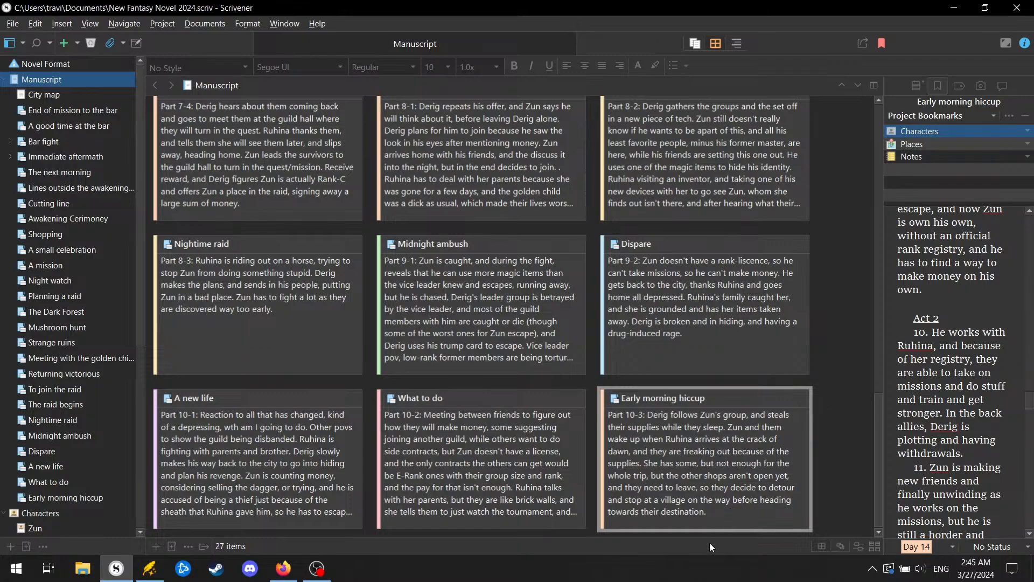
click(706, 514)
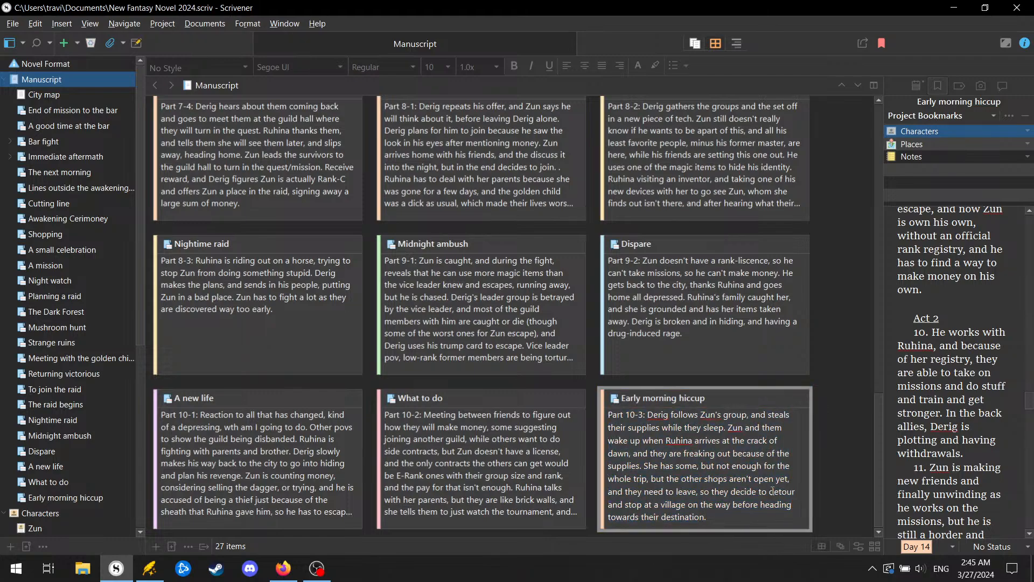
text(, basically adding a day to their travel)
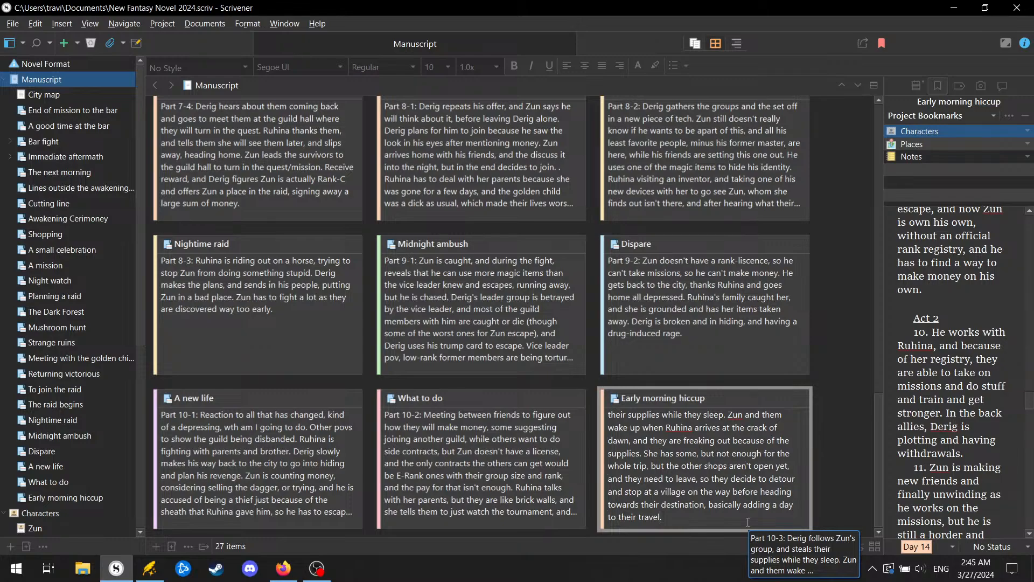
Step: Add a new card after Early morning hiccup, label it Day 14 and title it "Reflections on the road"
key(ctrl+shift+n)
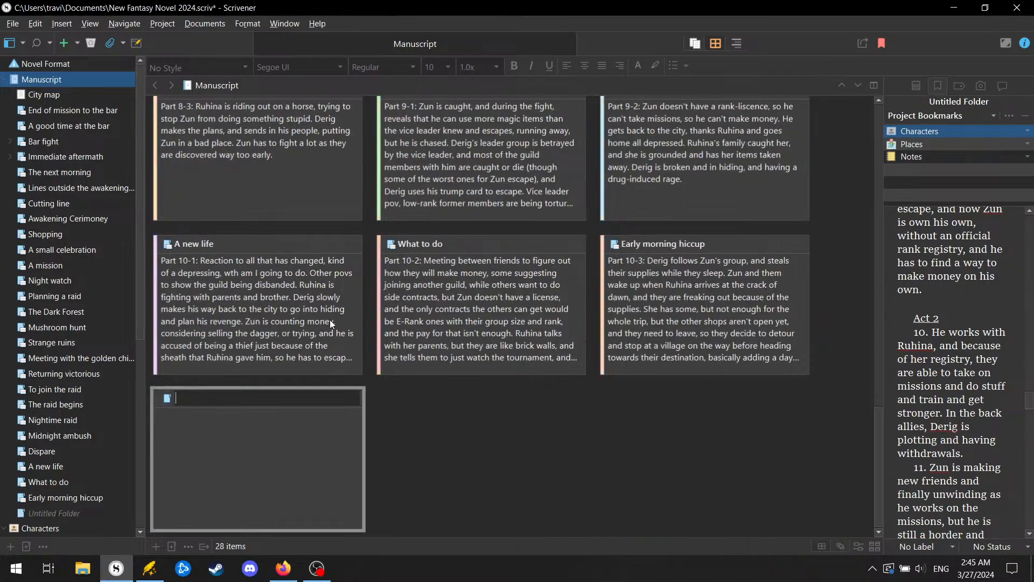
right_click(326, 387)
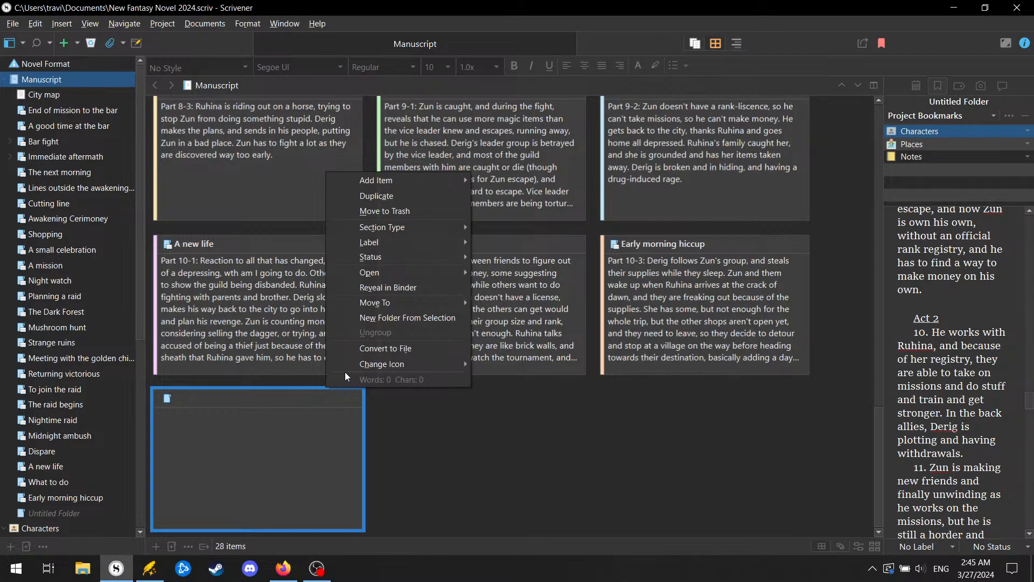
mouse_move(437, 245)
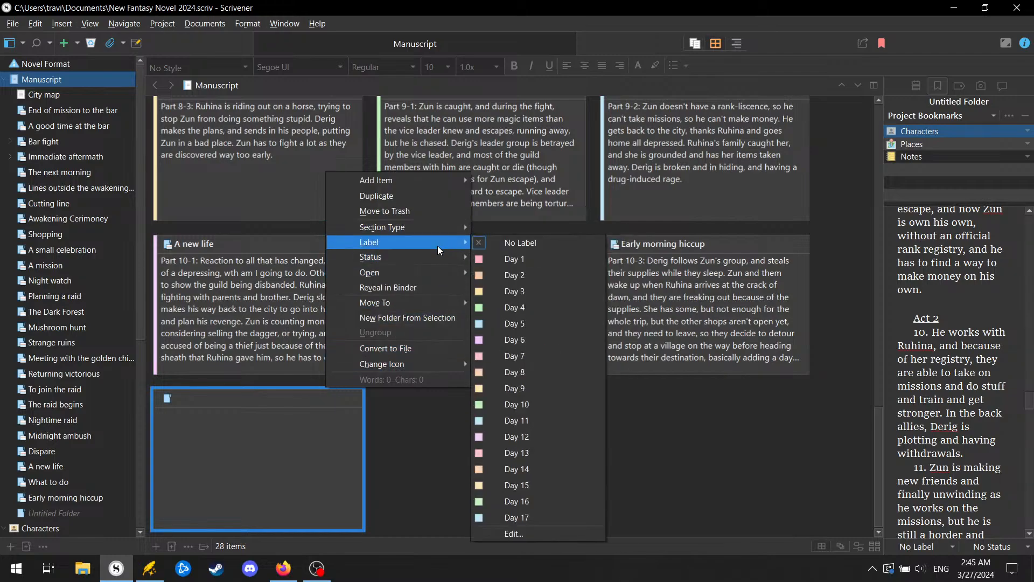
click(544, 467)
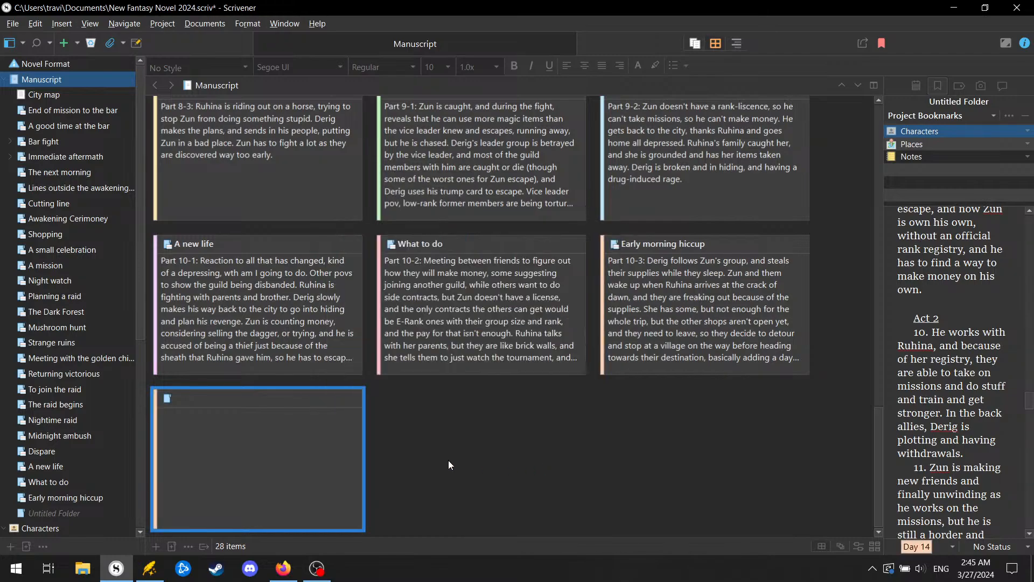
click(220, 398)
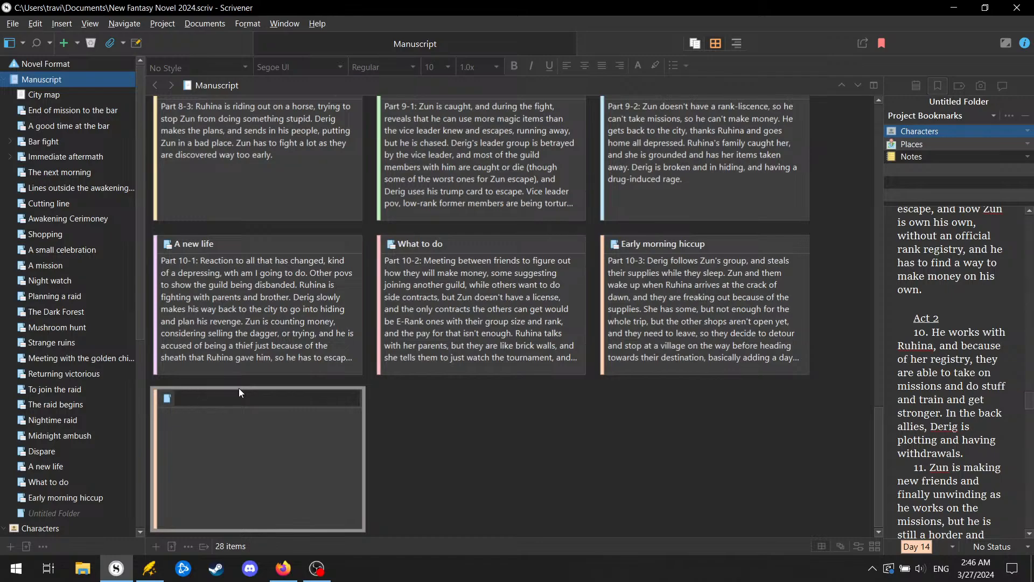
text(Reflections on the road)
key(Return)
Step: Begin the Reflections on the road synopsis with "Part 10-4: Character interactions and stuff while they travel. No action and just talking. Derig"
click(224, 426)
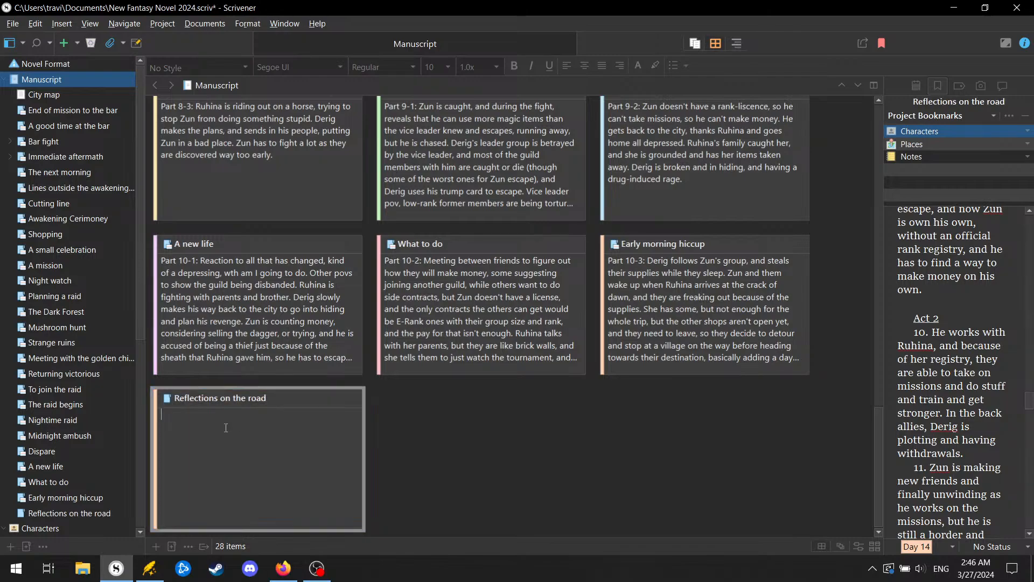
text(Part 10-4: Character interactions an)
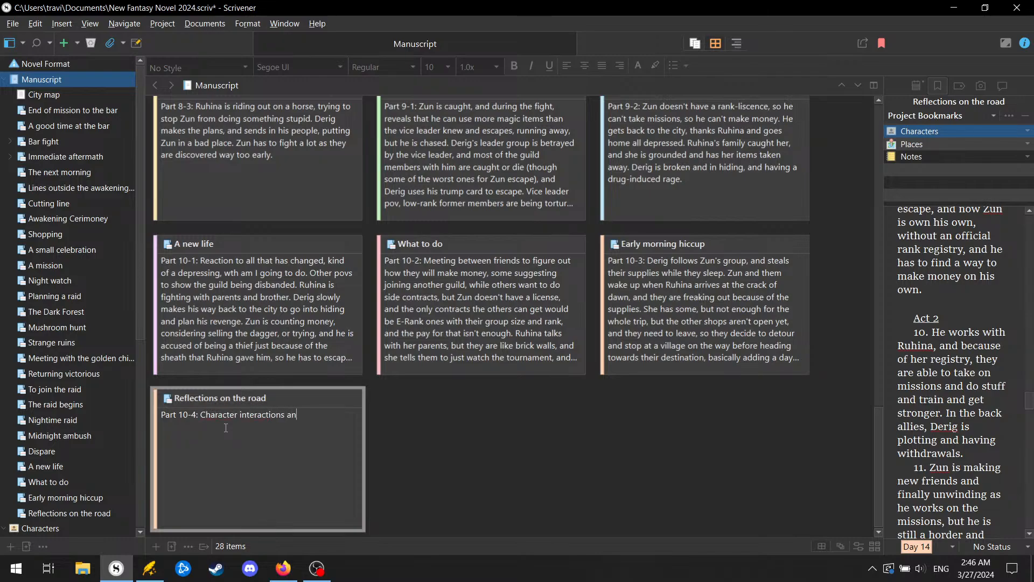
text(d stuff while they travel. No a)
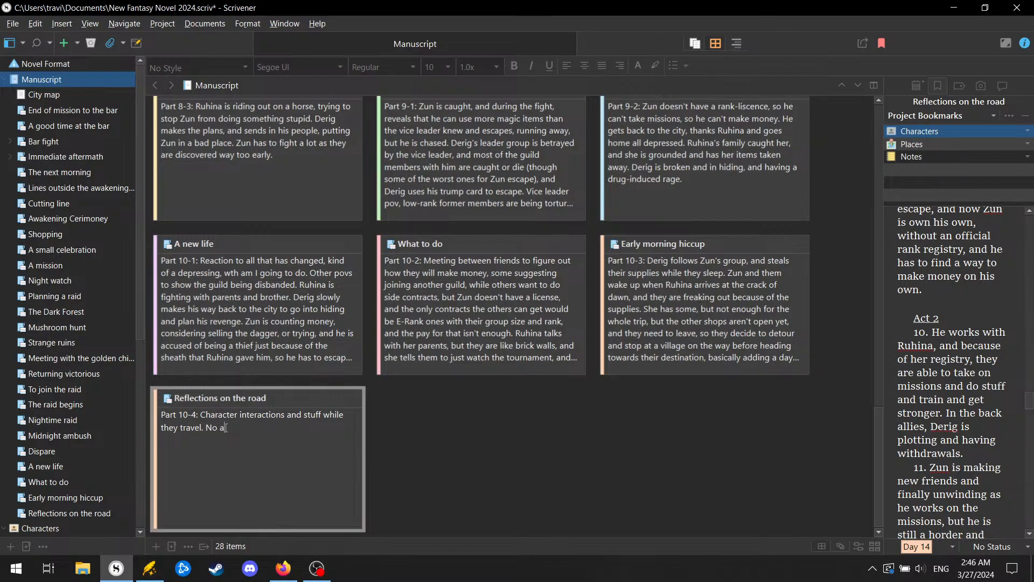
text(ction and just talking. Derig)
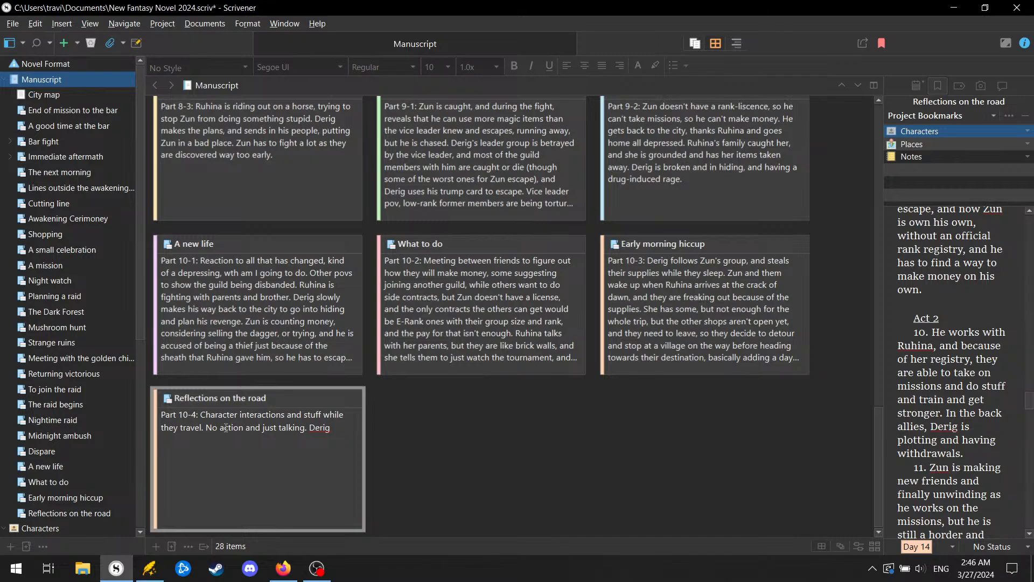
Step: Continue the synopsis with "is being a dick as usual, and gathering information for his revenge, but the signs of withdrawal are starting to show."
text( is being a dick as usual, and gather)
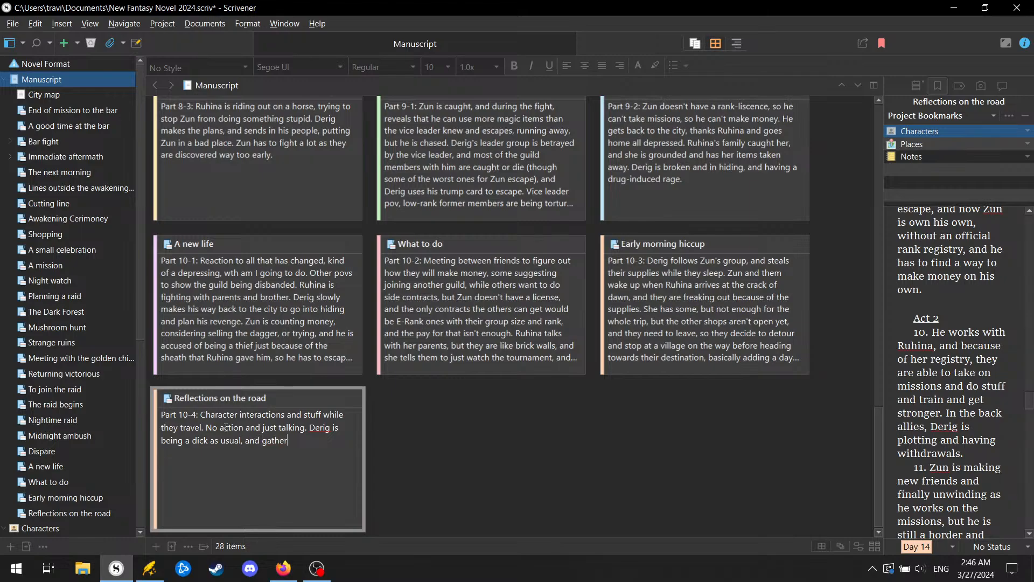
text(ing information for his revenge)
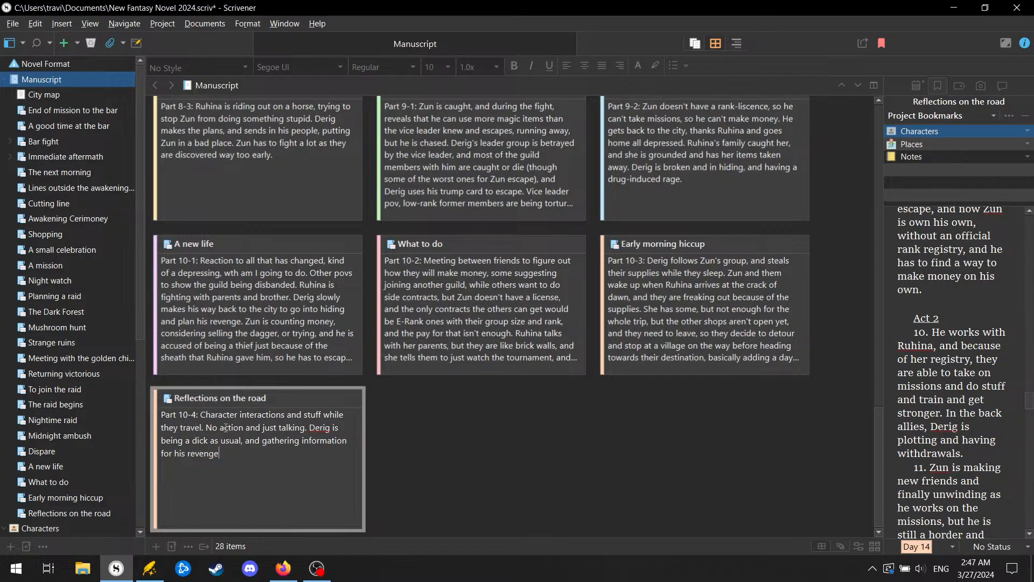
text(, but the signs of withdrawl are starting to show.)
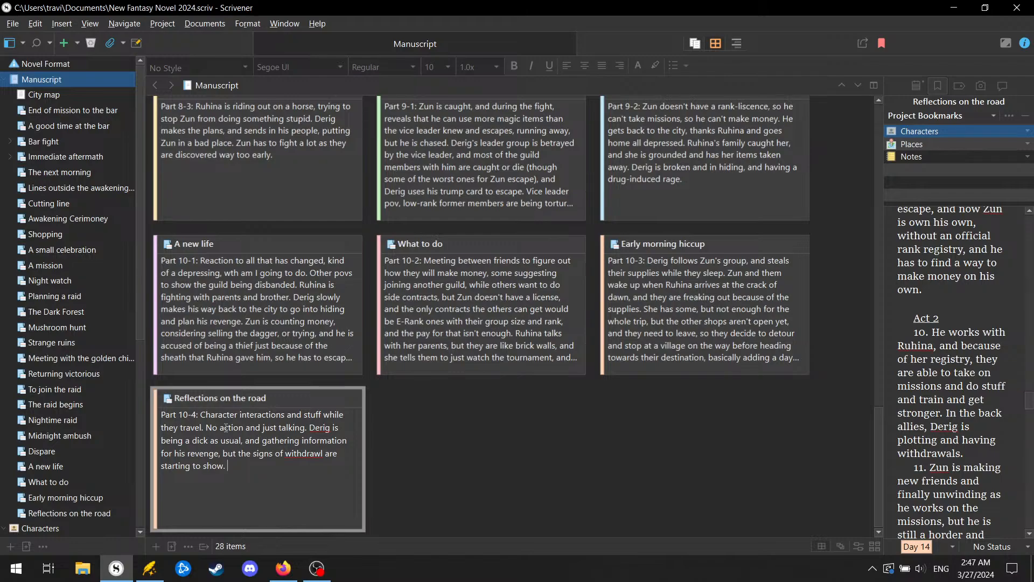
right_click(304, 452)
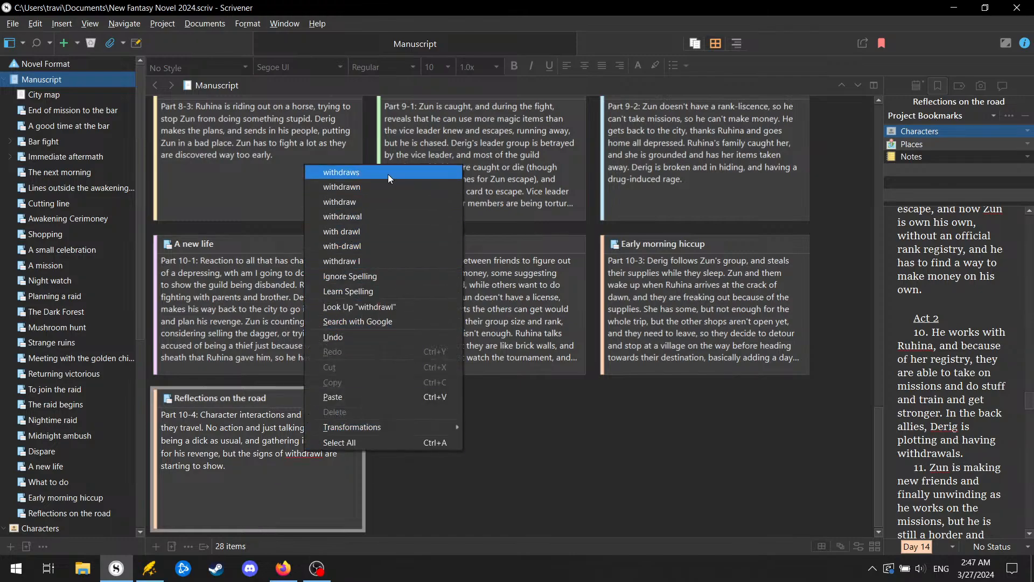
click(388, 216)
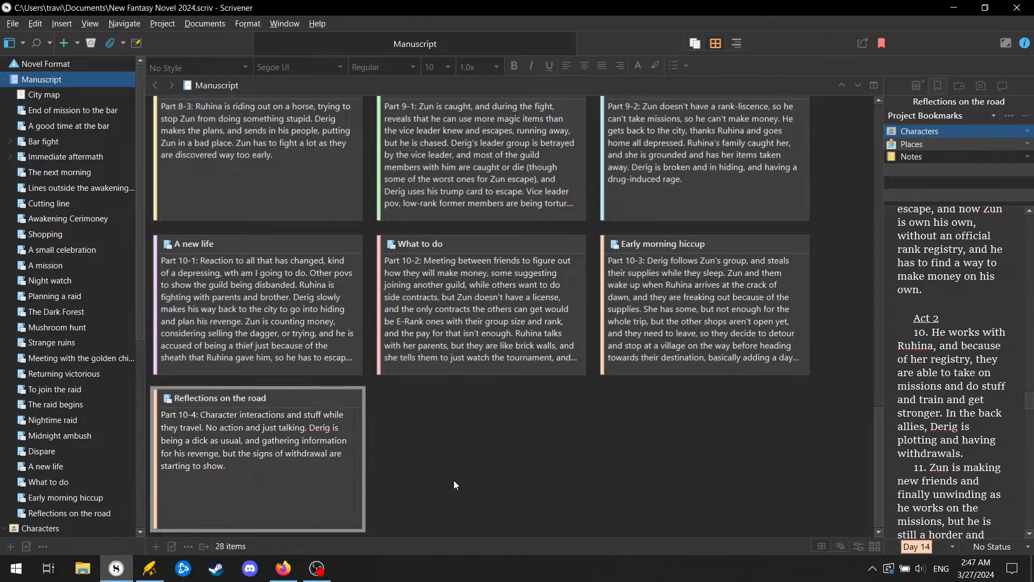
Step: Add a new card after Reflections on the road, label it Day 14 and title it "Haunted village"
key(ctrl+shift+n)
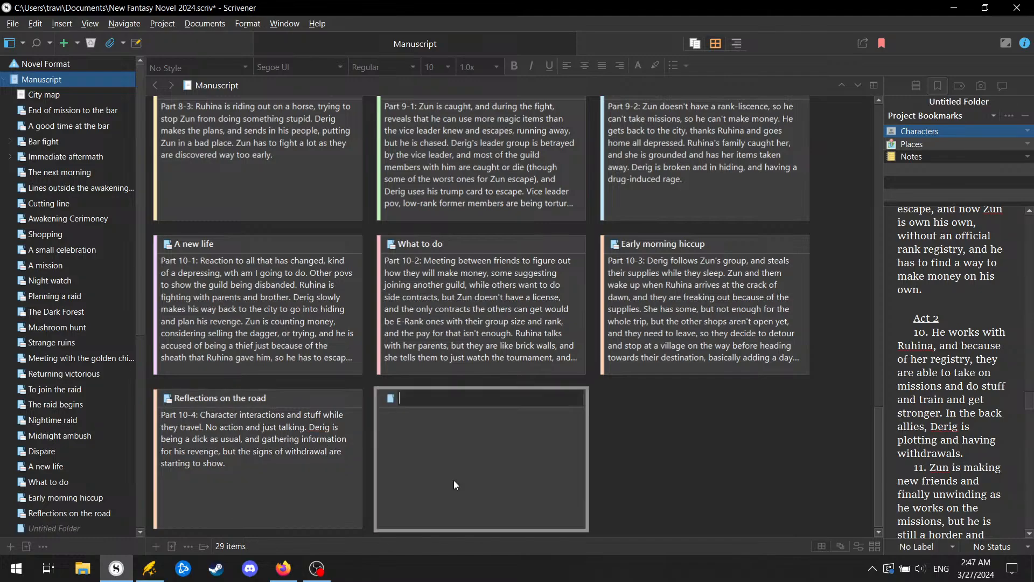
right_click(474, 387)
mouse_move(558, 244)
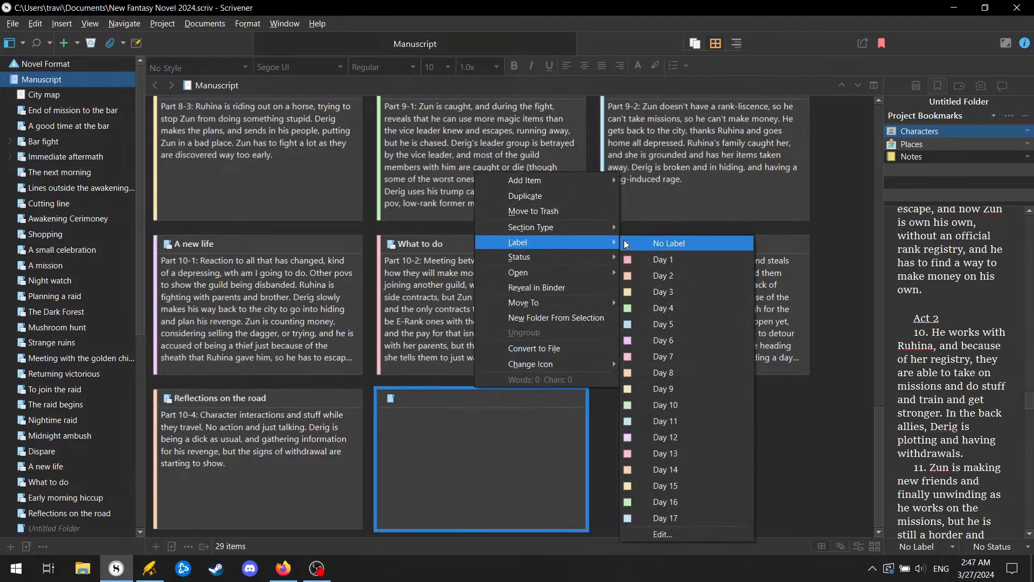
click(681, 470)
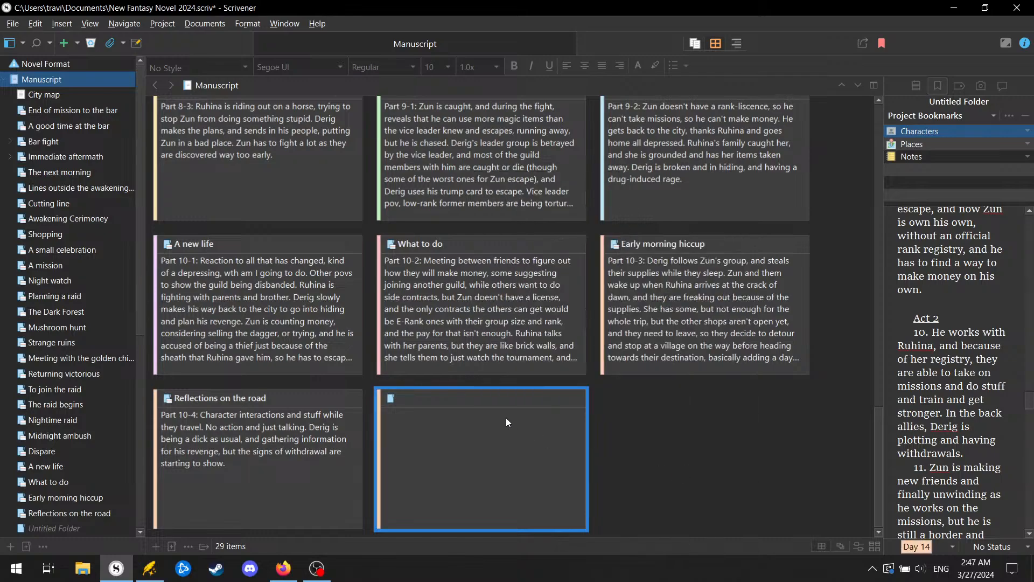
click(494, 400)
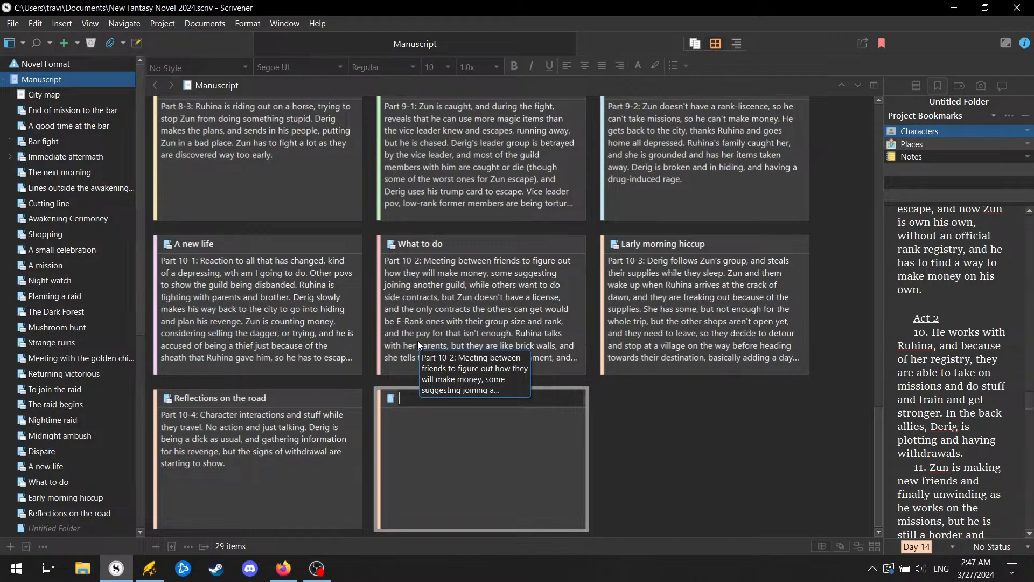
key(alt+Tab)
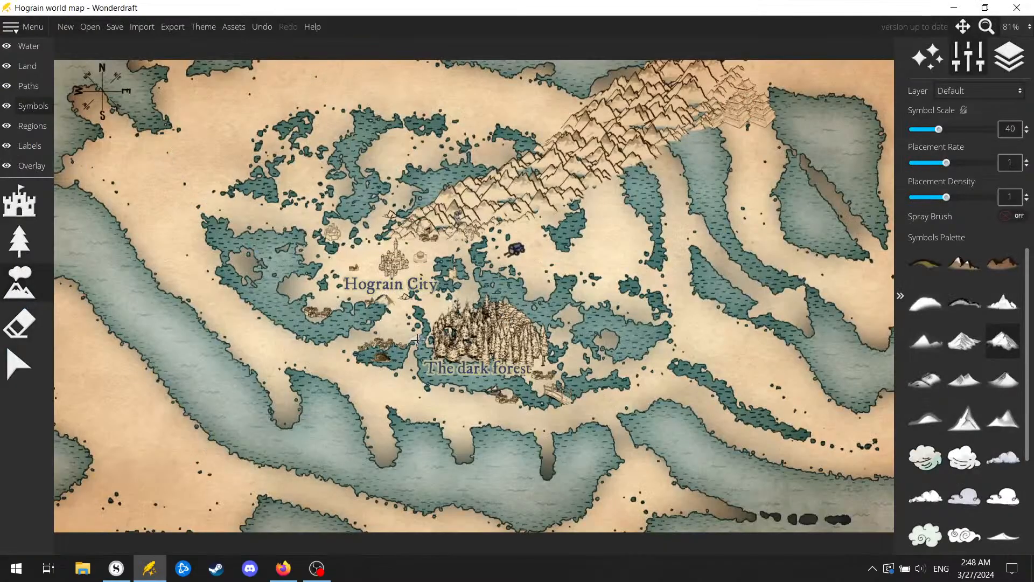
key(alt+Tab)
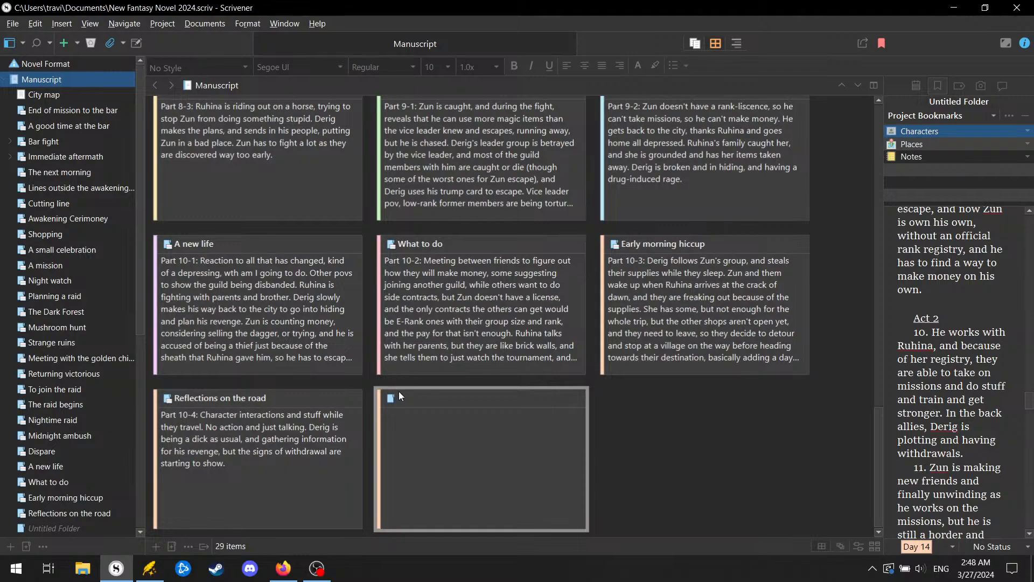
click(410, 397)
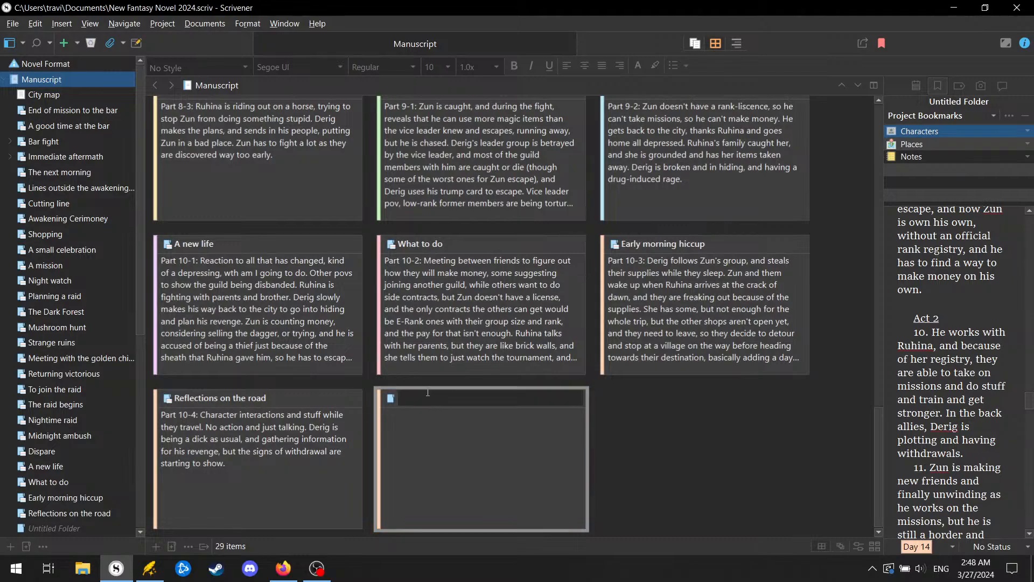
text(Haunted village)
key(Return)
Step: Start the Haunted village synopsis with "Part 10-5:" and check chapters 10 to 12 of the Act 2 outline in the bookmarked notes
click(451, 452)
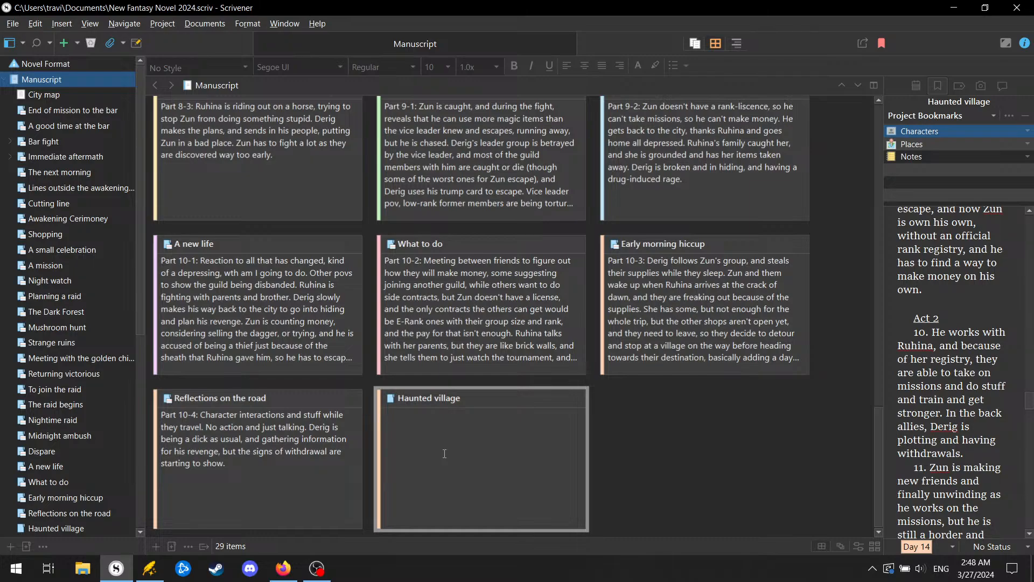
text(Part 10-5:)
scroll(1006, 440, down, 3)
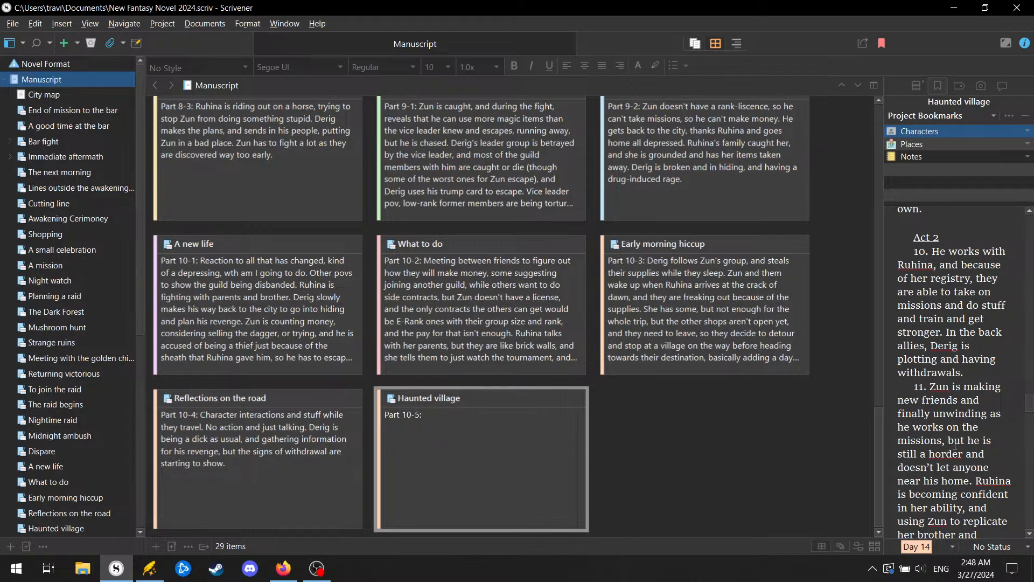
scroll(969, 454, down, 1)
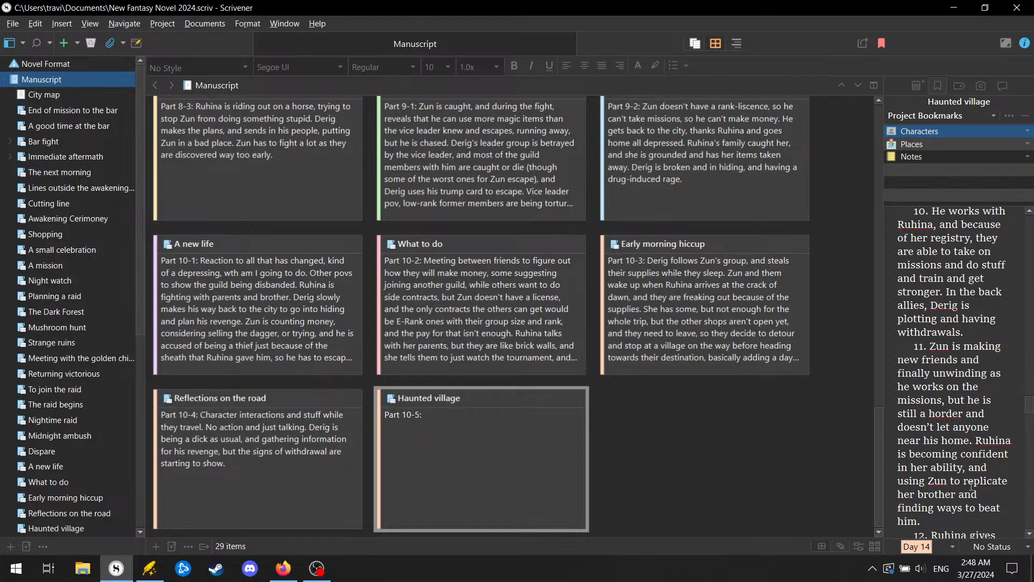
scroll(964, 508, down, 1)
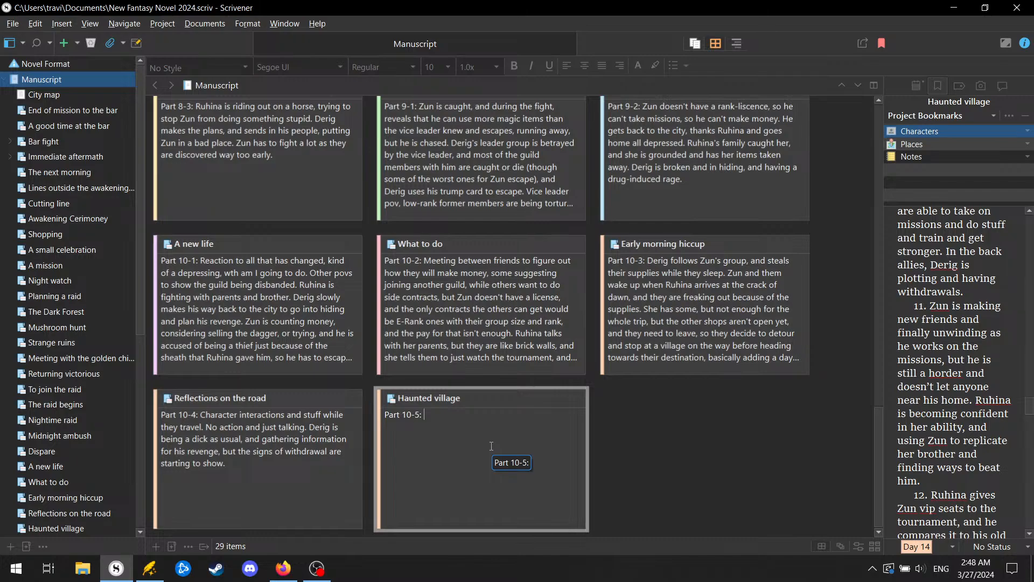
Step: Renumber the synopsis to Part 11-1 and write "They reach the village, and Zun is starting to fully be comfortable with Ruhina and the others"
key(BackSpace)
key(BackSpace)
key(BackSpace)
key(BackSpace)
key(BackSpace)
text(1)
text(-1:)
text( Z)
key(BackSpace)
text(They reach the)
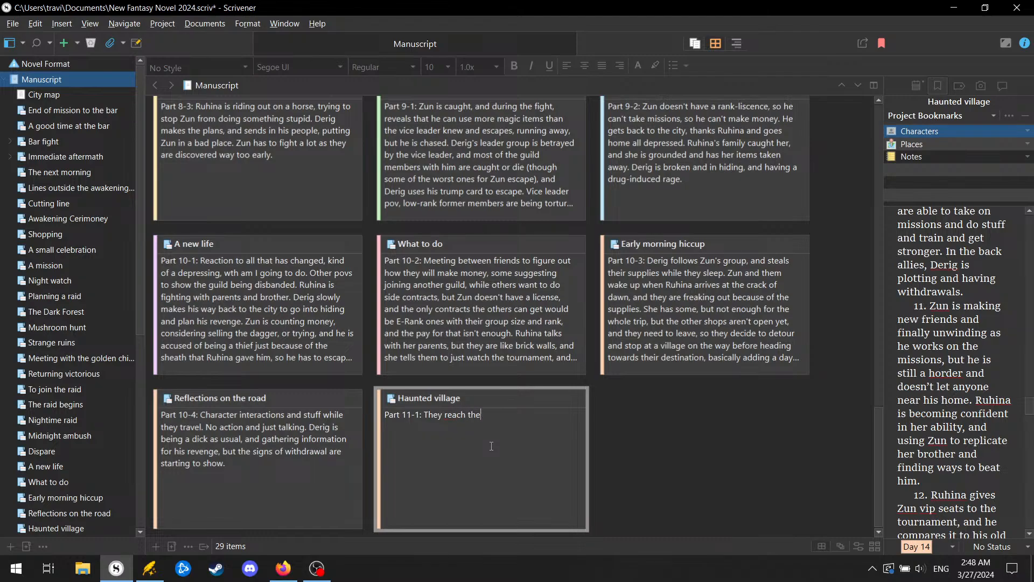
text( village, and Zun is starting to fu)
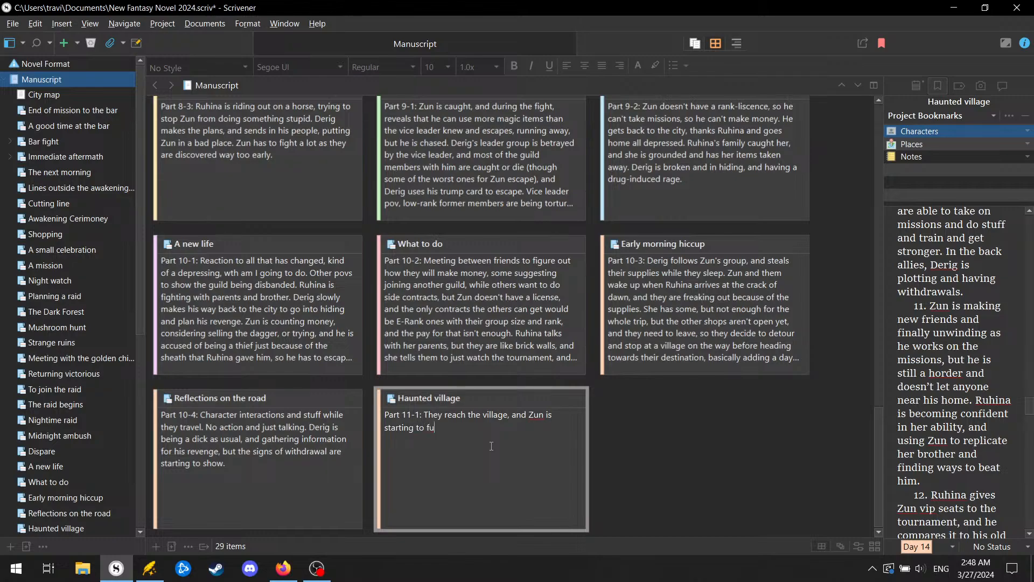
text(lly be comfortabl)
text(h Ruhina and the others)
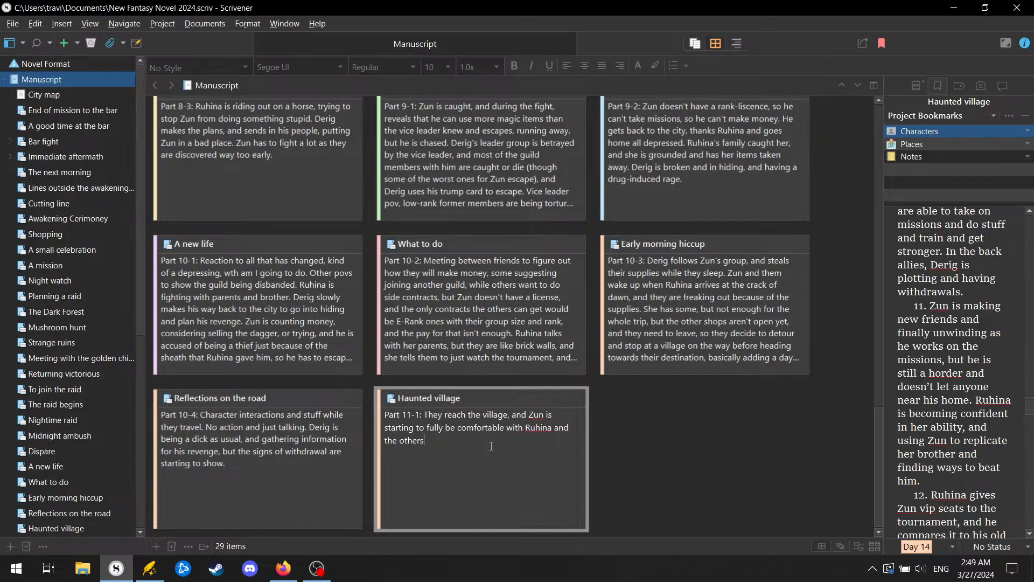
Step: Append ", and they meet one or two new people in the village, and his openness is better here." and save the project
text(, an all)
key(BackSpace)
key(BackSpace)
key(BackSpace)
key(BackSpace)
key(BackSpace)
text(d they meet one or two new peopl)
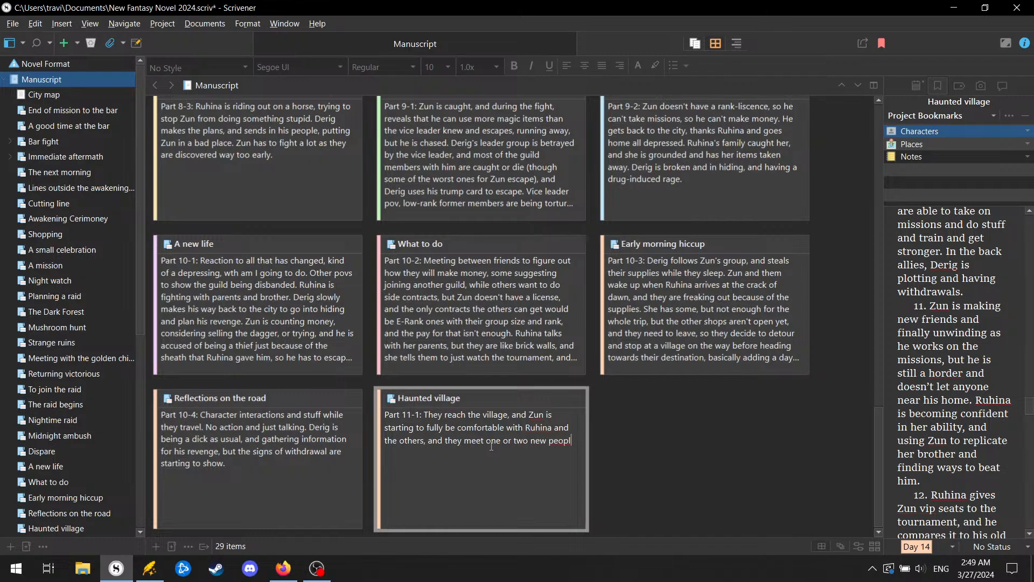
text(e in the village, and his openes)
key(BackSpace)
key(BackSpace)
text(ness is bett)
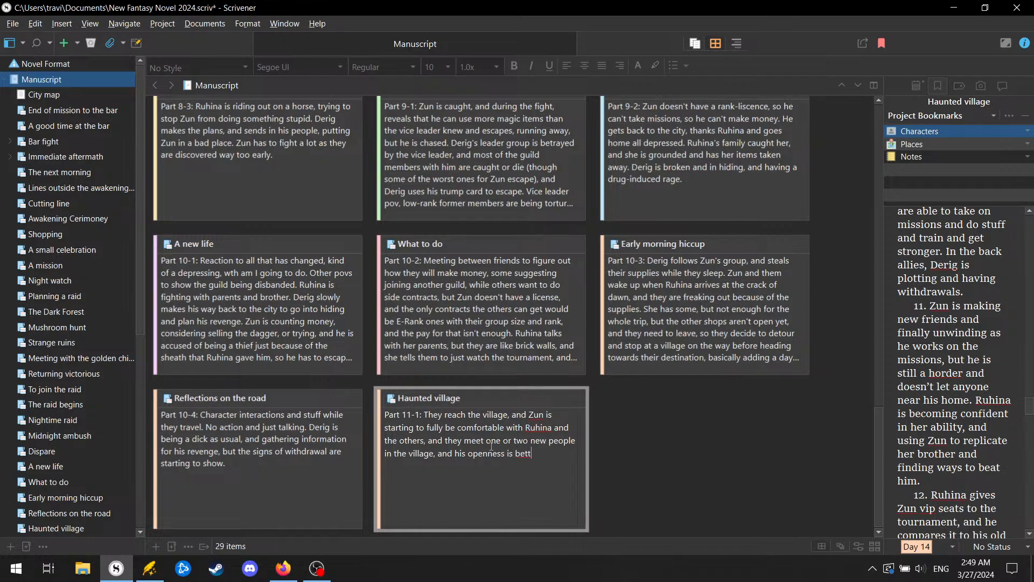
text(er here.)
key(ctrl+s)
Step: Add the text "He is still a horder, and after this morning, he refuses to let anyone" to the Haunted village synopsis
text(He si)
key(BackSpace)
text(is still a horder, and after t)
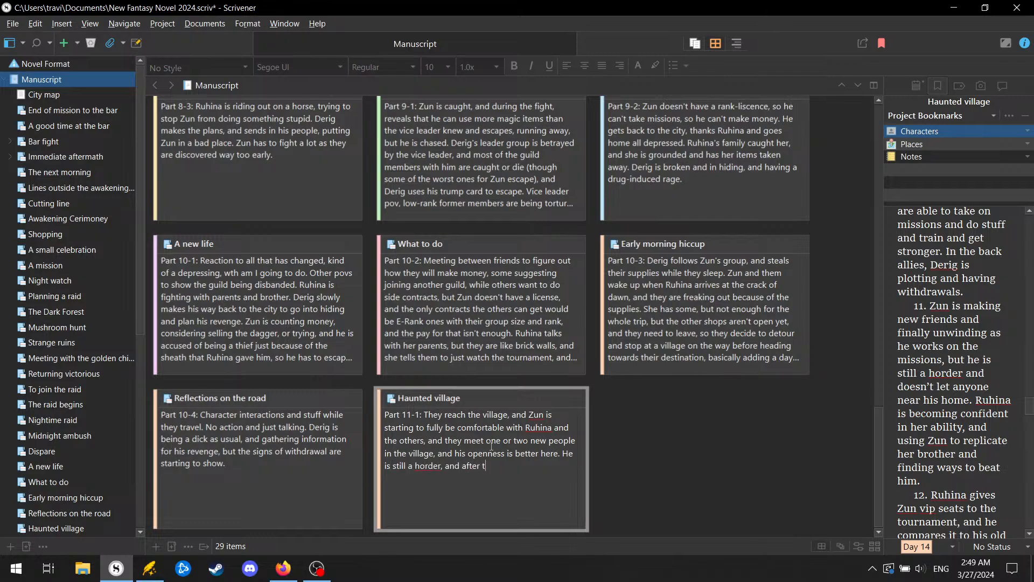
text(his morning, he refuses to let anyon)
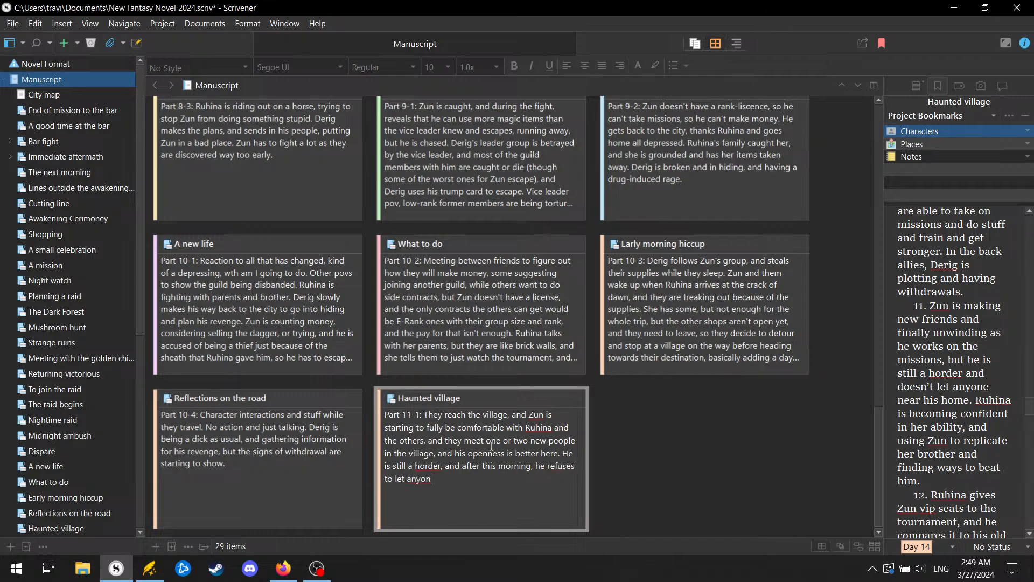
Step: Continue with "get too close to his things, and he still keeps his hovel a secret, despite Ruhina asking him to let her help him move."
text(e get too close to his things, and he s)
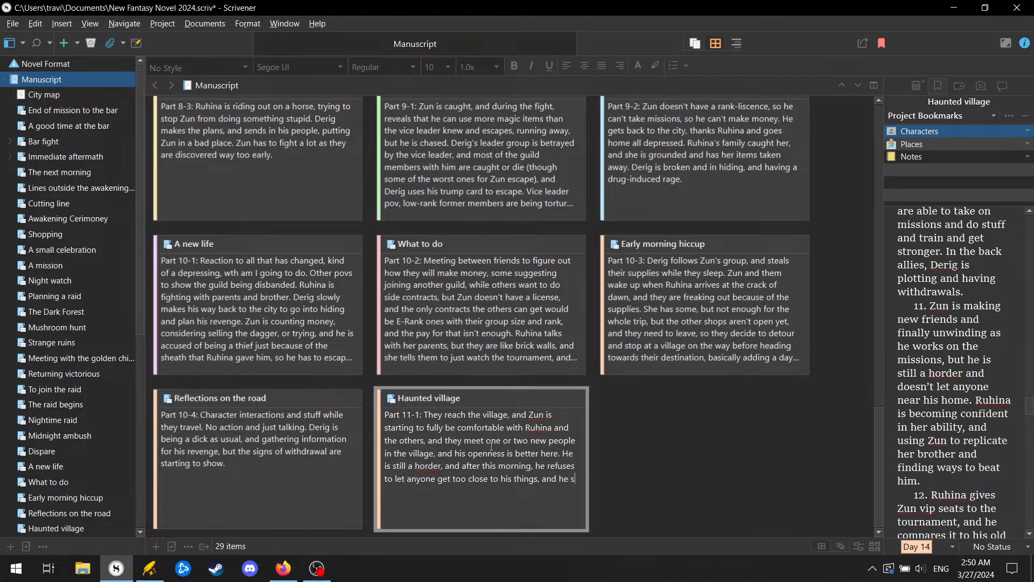
text(till keeps his hovel a secret, despite Ruhin)
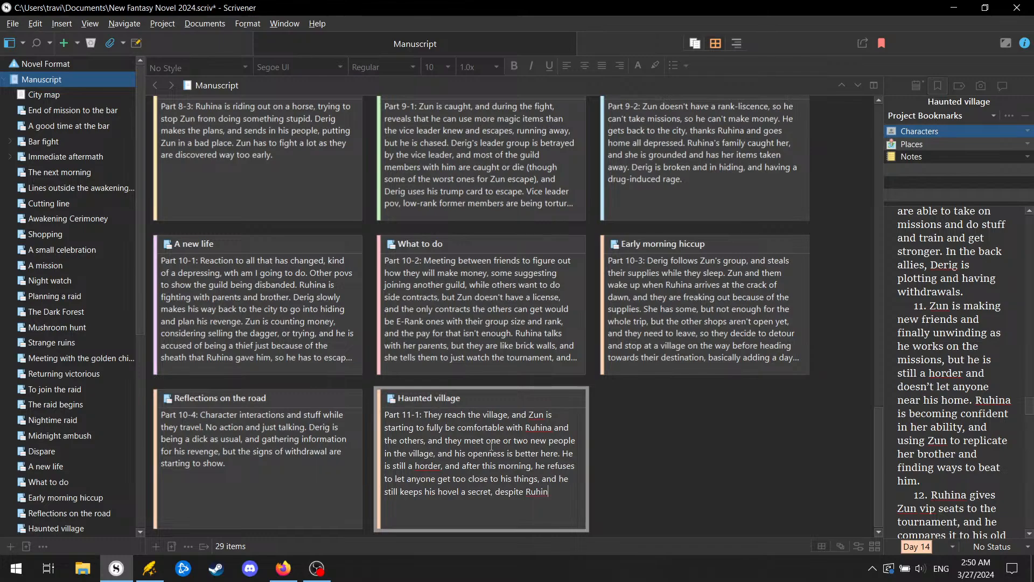
text(a asking him to let her help him move.)
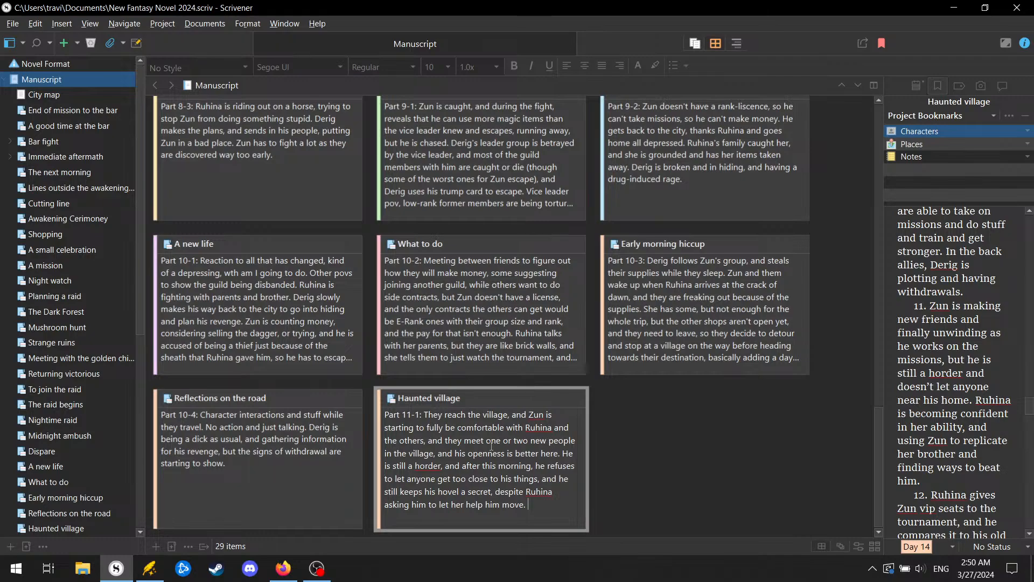
Step: Append "They discover that the villagers are hiding at night, and they go to the in to investigate, and find out that they think it is haunted."
text(They d)
text(iscover that)
text( t)
text(he villa)
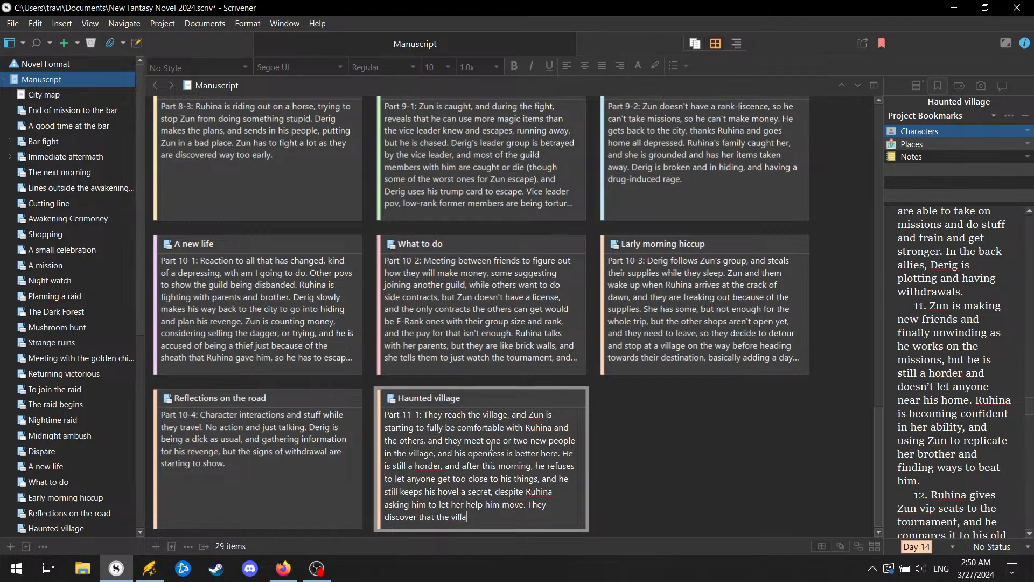
text(gers are hiding at night, and they go to)
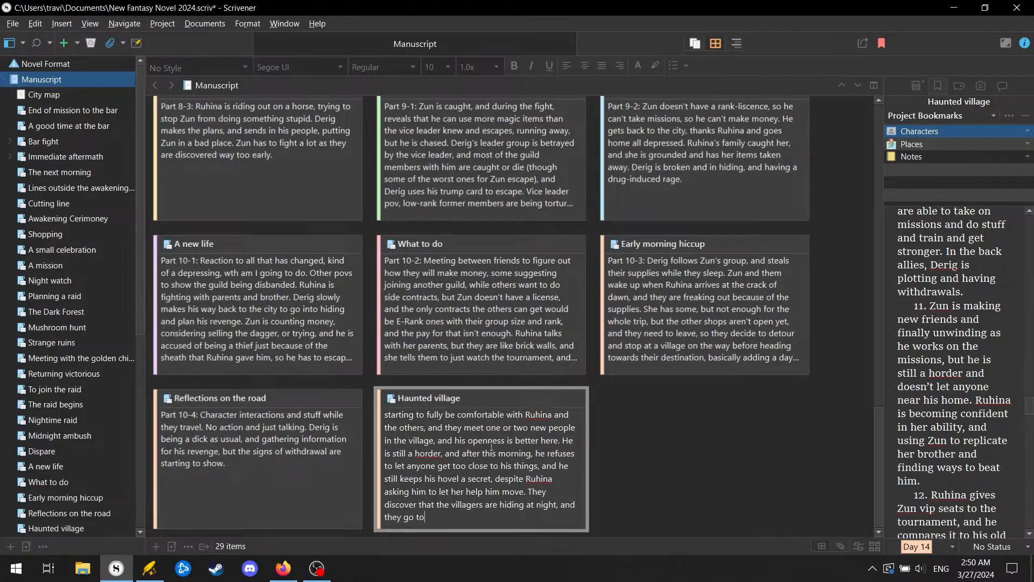
text( the in to investigate, and find out )
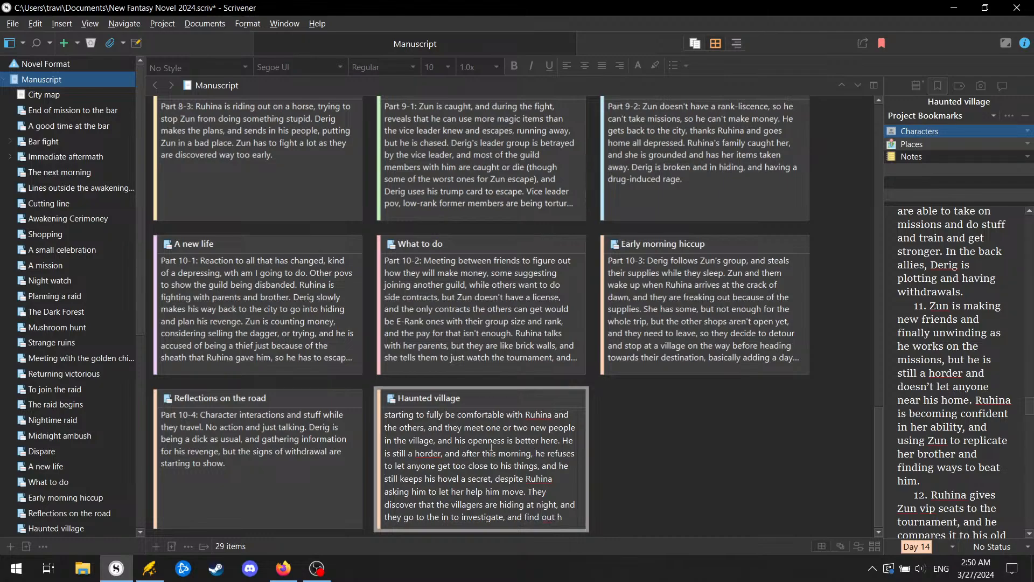
text(that they t)
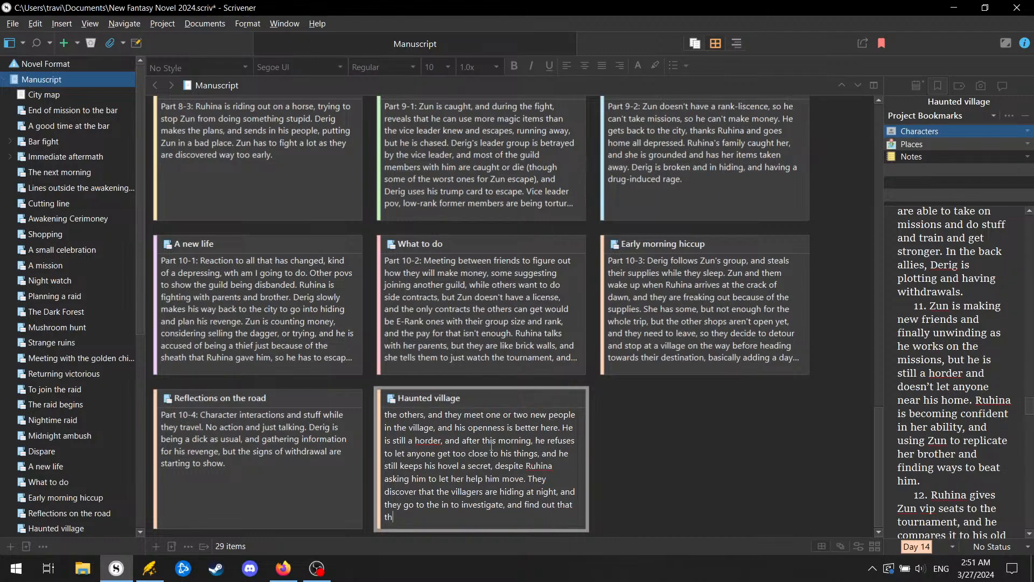
text(hink it is haunted.)
Step: Add a new card after Haunted village and label it Day 14
right_click(428, 442)
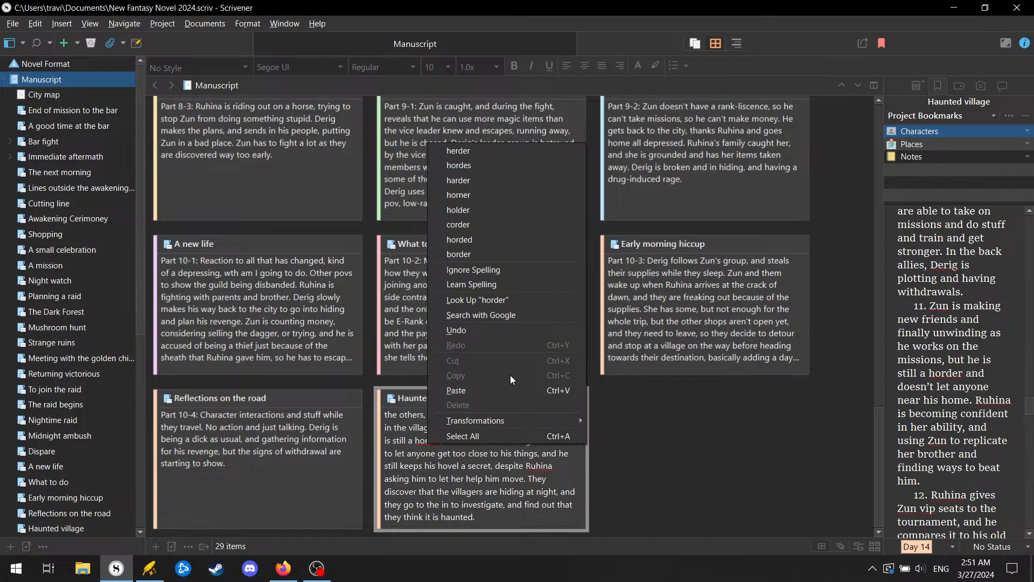
click(507, 502)
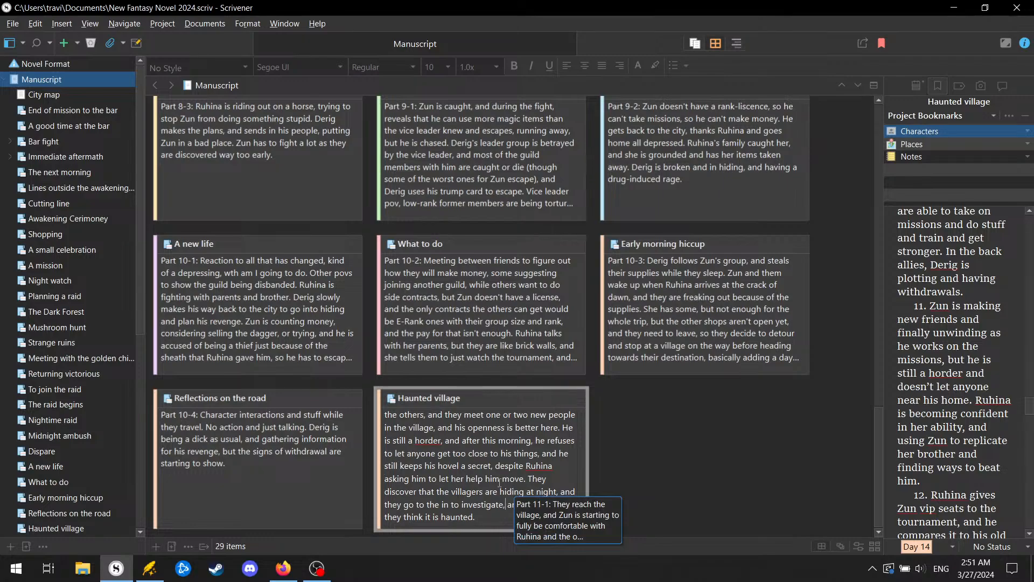
key(ctrl+shift+n)
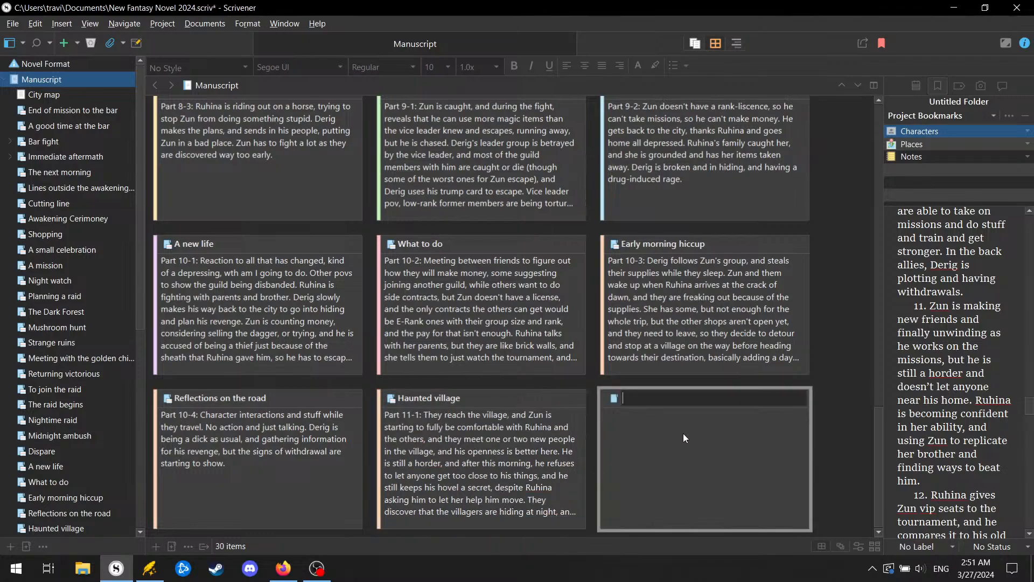
right_click(749, 389)
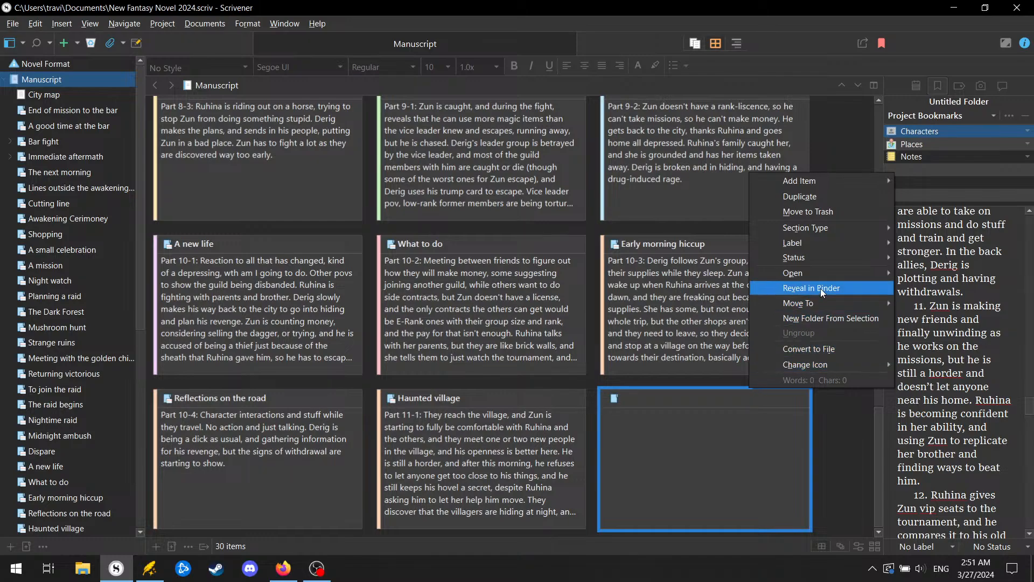
mouse_move(839, 243)
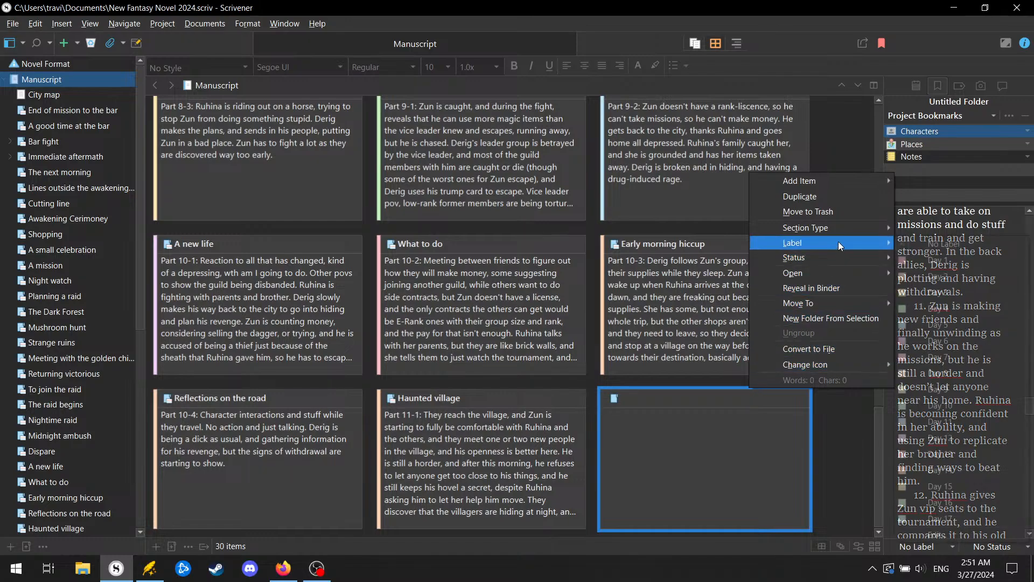
click(950, 470)
Step: Title the new card "No such thing as ghosts ... probably"
click(685, 398)
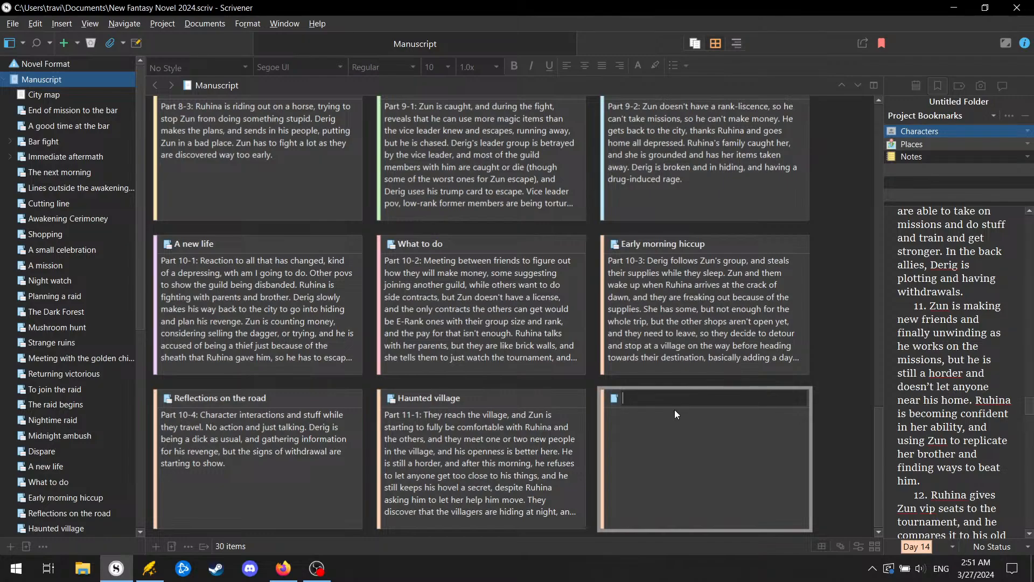
text(No such thing as ghosts ... porbably)
key(BackSpace)
key(BackSpace)
key(BackSpace)
key(BackSpace)
key(BackSpace)
key(BackSpace)
key(BackSpace)
text(robably)
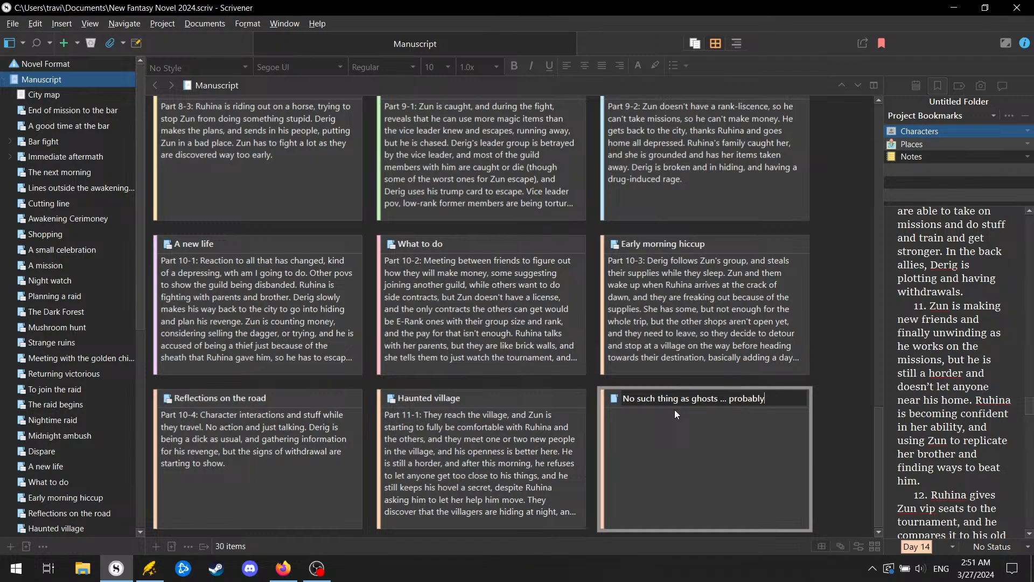
Step: Begin the card's synopsis with "Part 11-2: Ruhina is freaking out at this news, doesn't like ghost stories, but Zun sees an opprotunity."
click(660, 458)
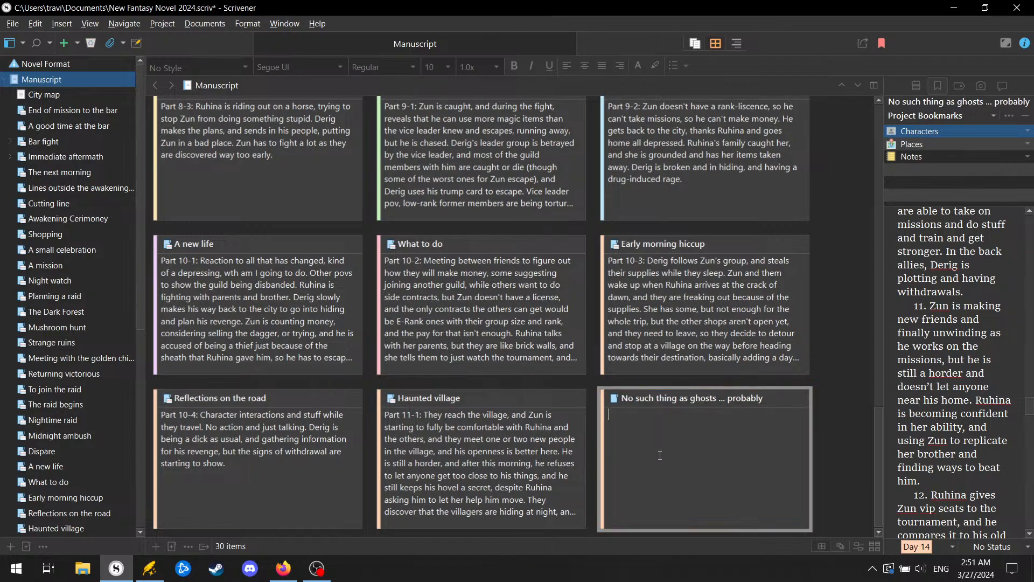
text(Part 11-2: Ruhina is freaking out )
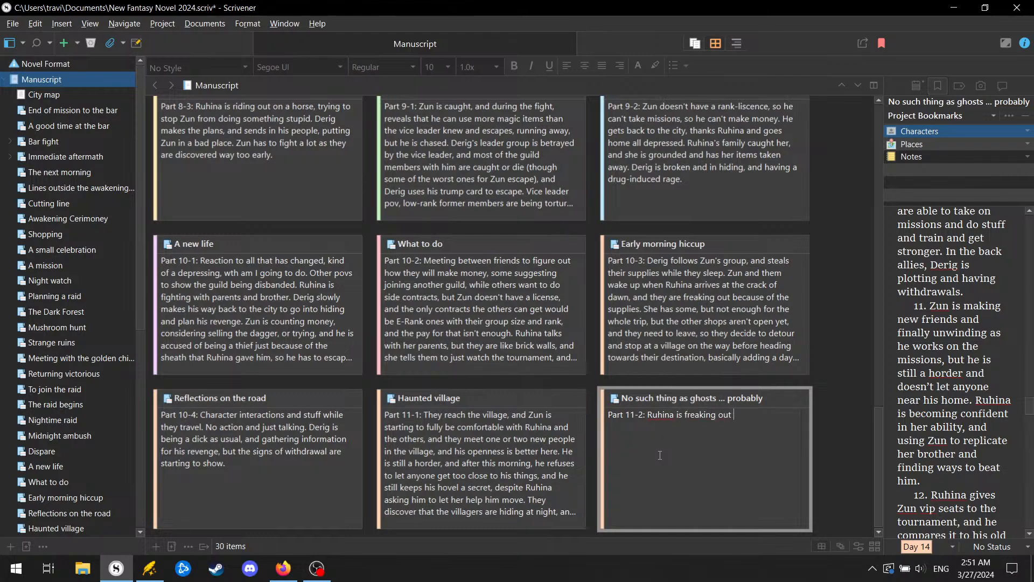
text(at this news, doesn't like ghost stories, but)
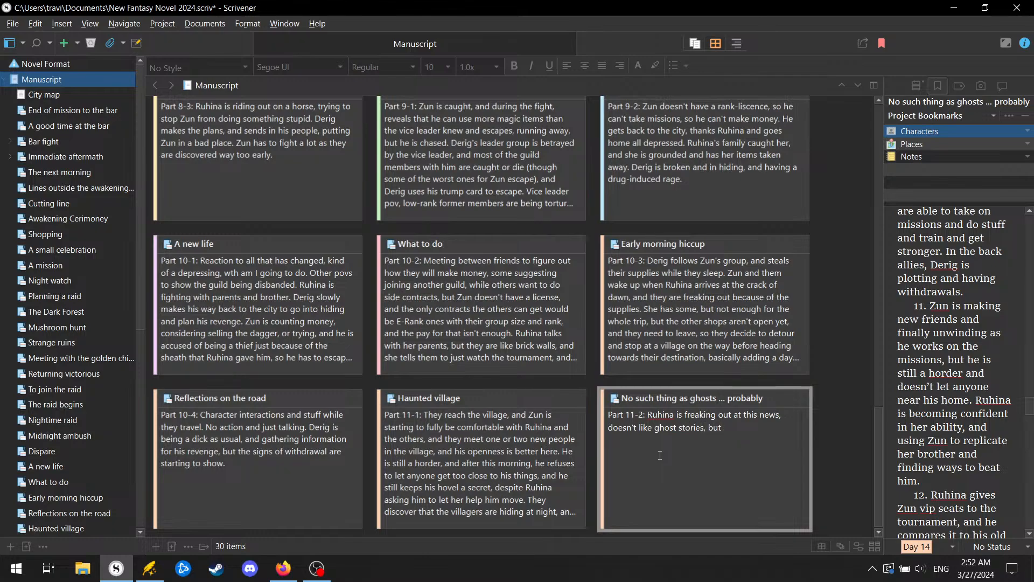
text( Zun sees an opprotunity. He pro)
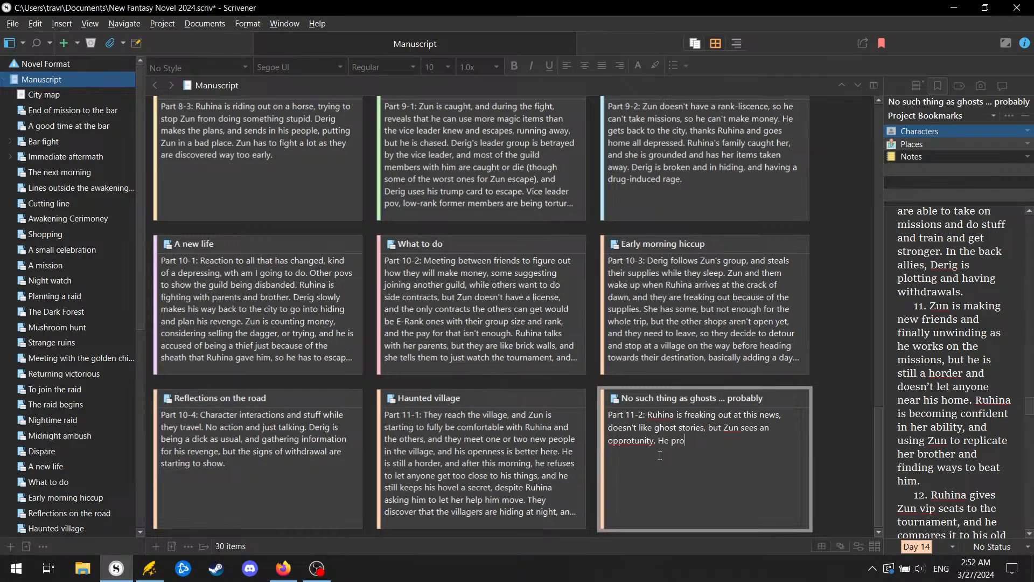
Step: Continue with "He promises to rid the village of the so-called ghost, for a price." and correct the misspelled word to "opportunity"
text(mises to rid the village of the s)
text(o-called )
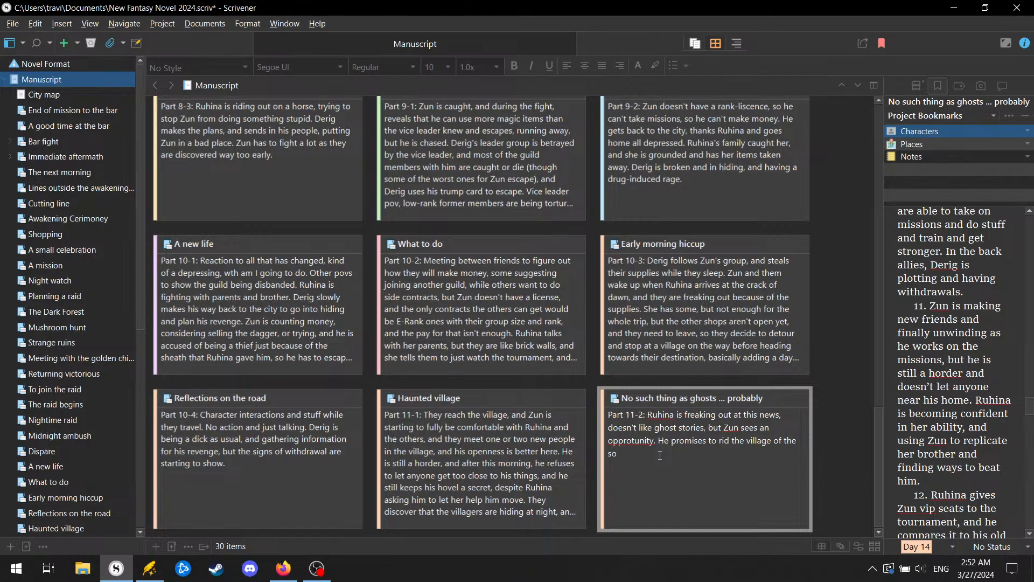
text(ghost, for a price.)
right_click(623, 443)
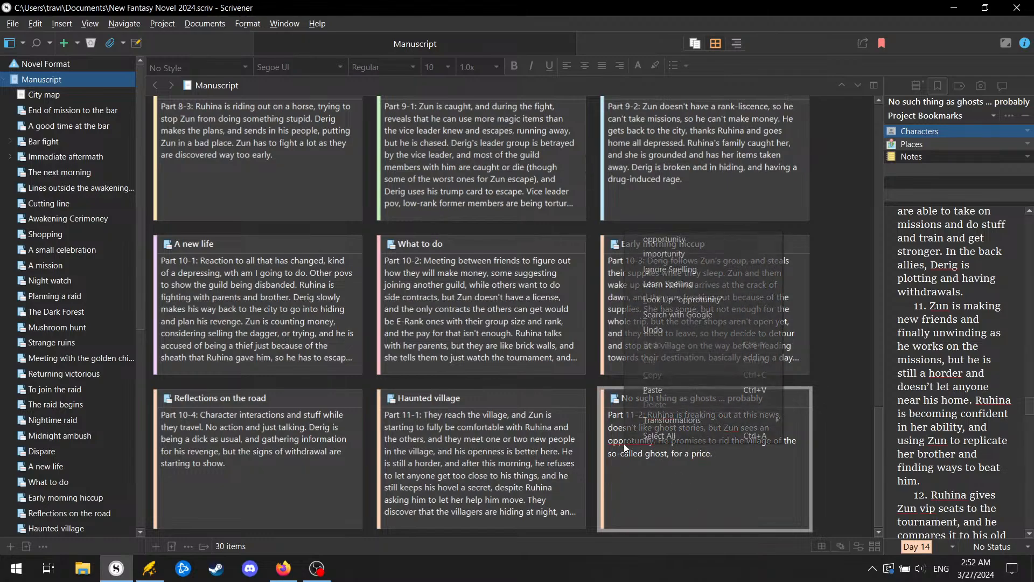
click(695, 245)
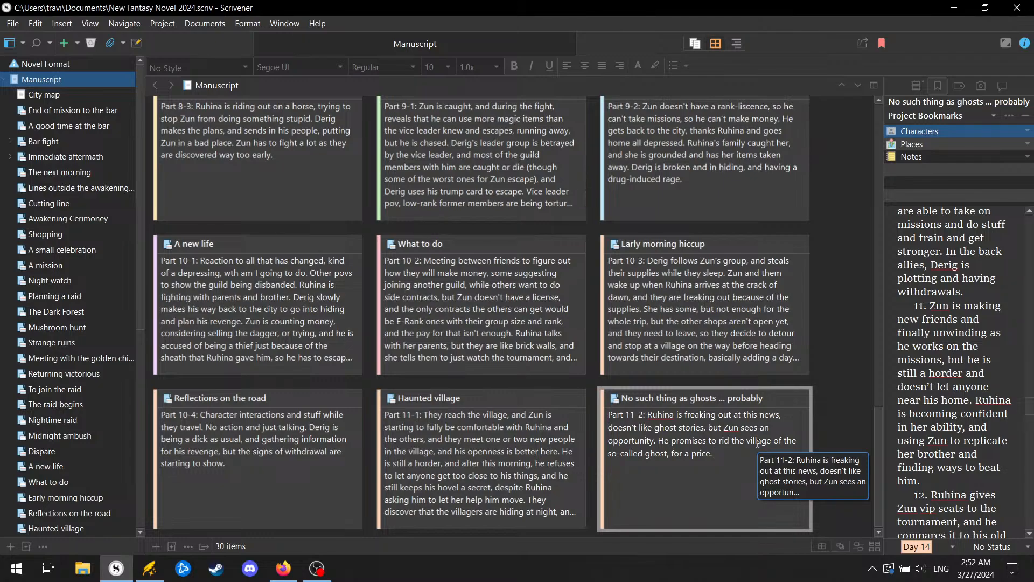
Step: Append "He goes out to ghost bust, while Ruhina is hiding in the inn, afraid to follow." and correct the spelling of "afraid"
text(He goes ou )
text(bust,)
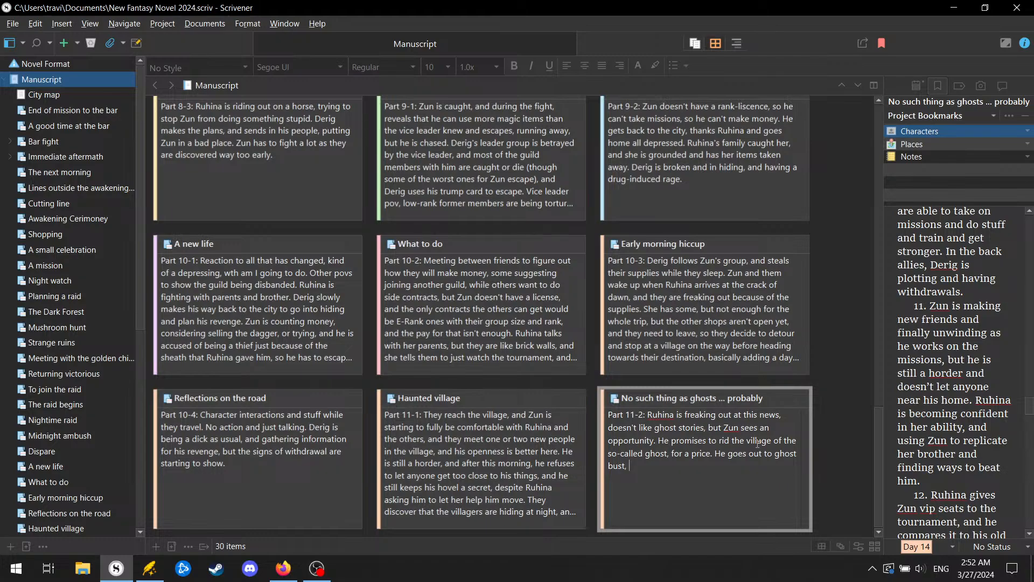
text(while Ruhina is hiding in the in)
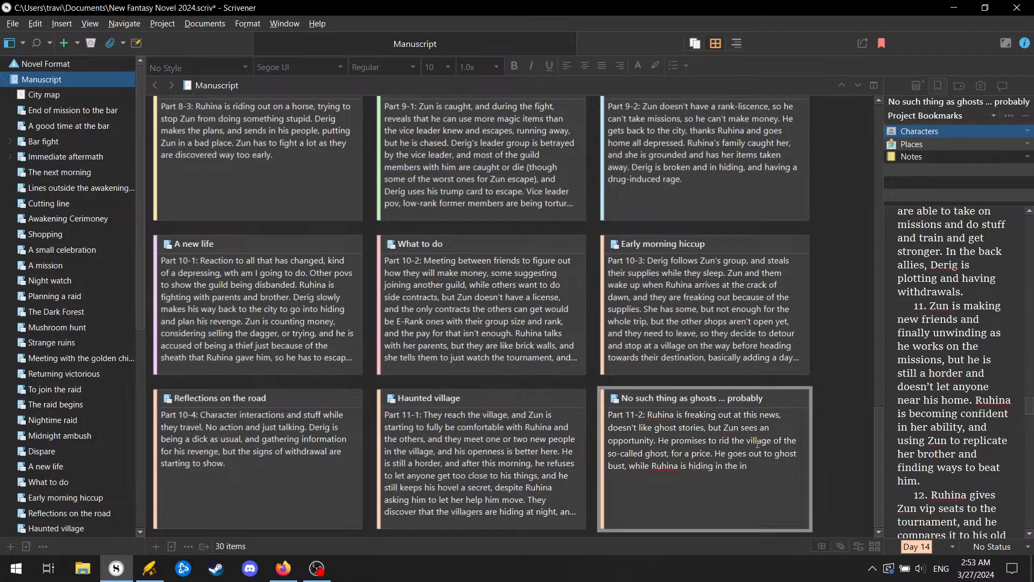
text(n, affraid to follow.)
right_click(778, 471)
right_click(764, 462)
click(803, 257)
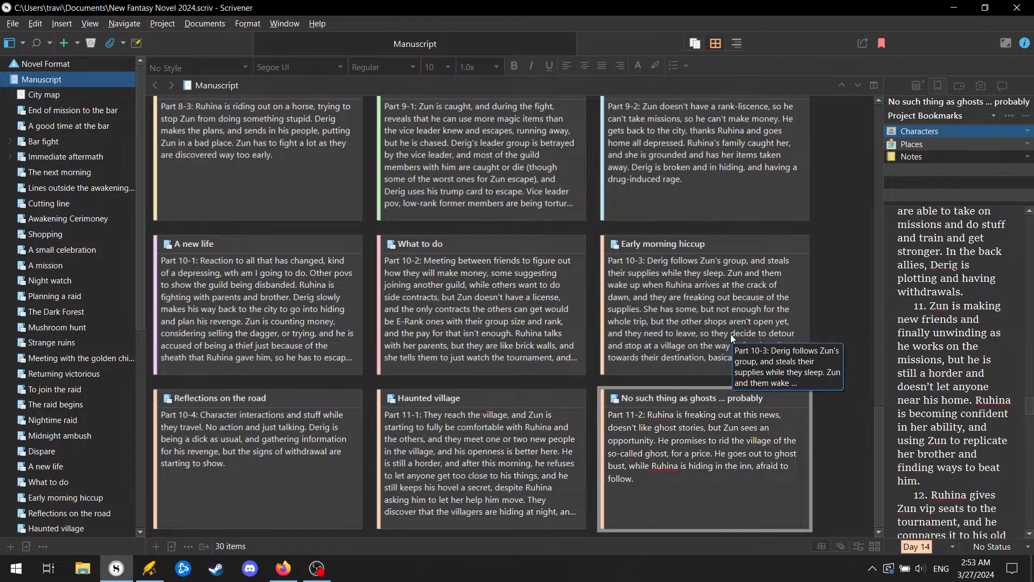
Step: Append "It's not a ghost, but a cursed item, that has taken over a young C-Rank." to the synopsis
text(It's not a g)
text(host, but a cu)
text(rst)
text(ed it)
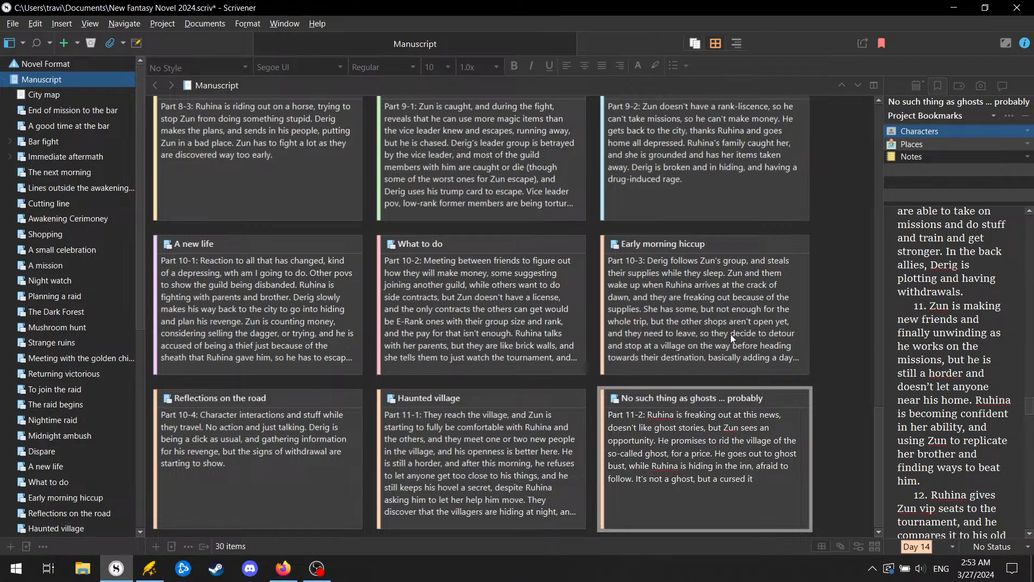
text(em, that has taken ov)
text(er)
text( a )
text(youn)
text(g)
text( C-Rank)
text(.)
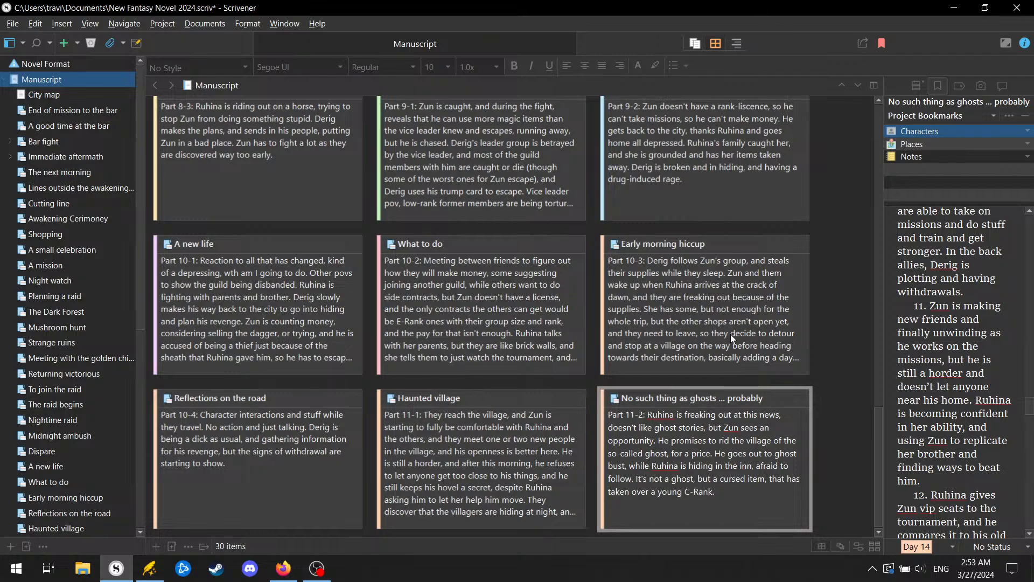
Step: Append "The cursed item is a B-Rank power, but the curse balances it. Zun is getting his ass kicked. Ruhina overcomes her fear, and goes"
text( The curs)
text(ed item)
text( is )
text(a )
text(B-Rank p)
text(ower)
text(, but th ecur)
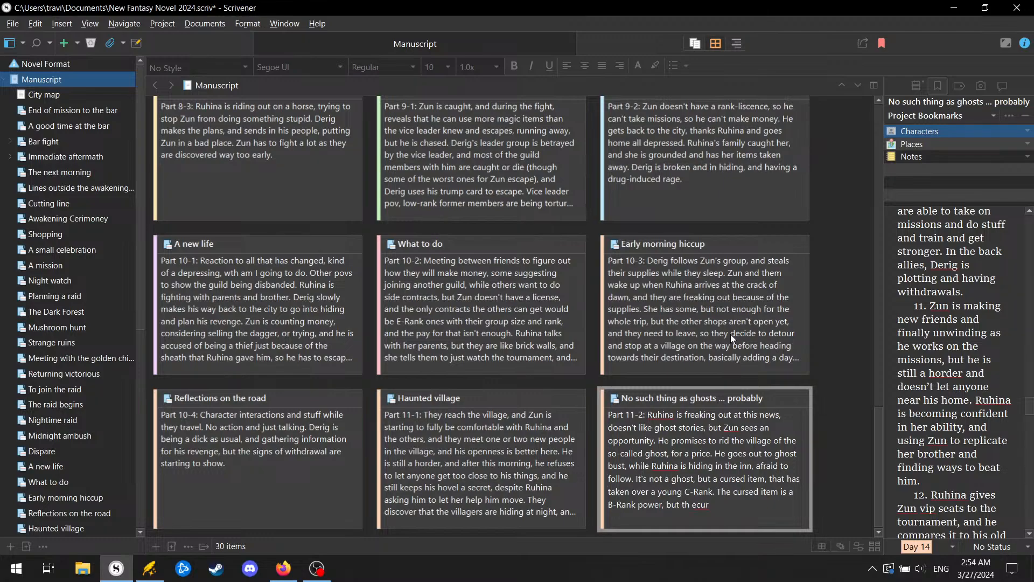
key(BackSpace)
key(BackSpace)
key(BackSpace)
key(BackSpace)
key(BackSpace)
text(e curse balances it. Zun is getting his ass ki)
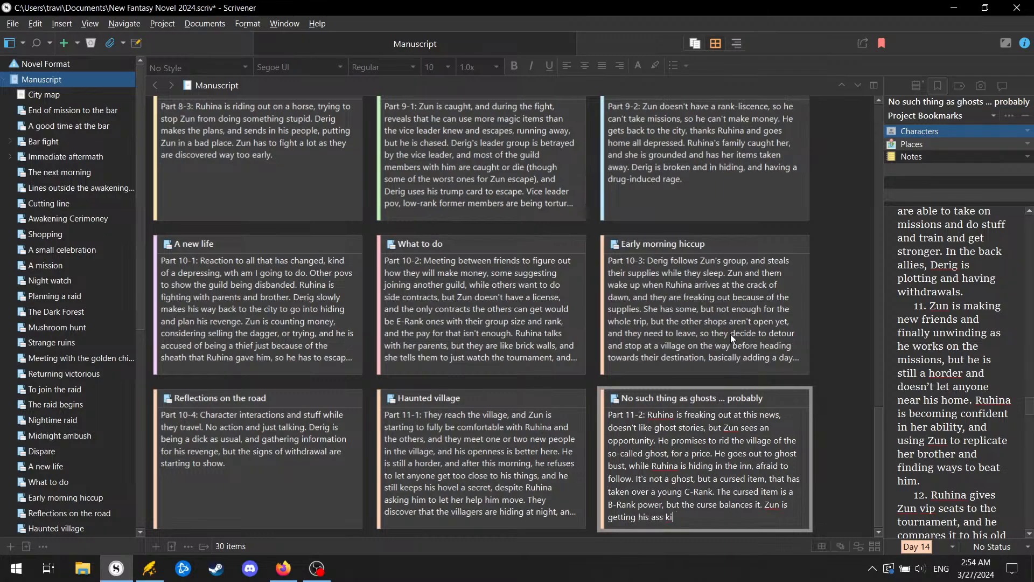
text(cked. Ruhina overcomes her fear, and goes )
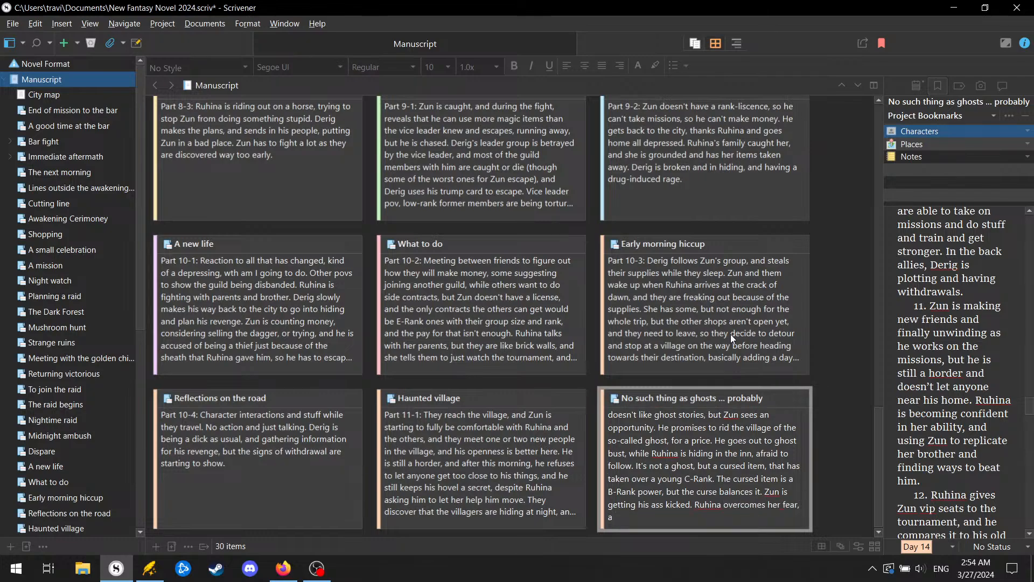
Step: Continue with "out to help Zun. Zun has a plan, but he can't get close enough to enact it, and just as"
text(out to help Zun. Zun has a plan, bu)
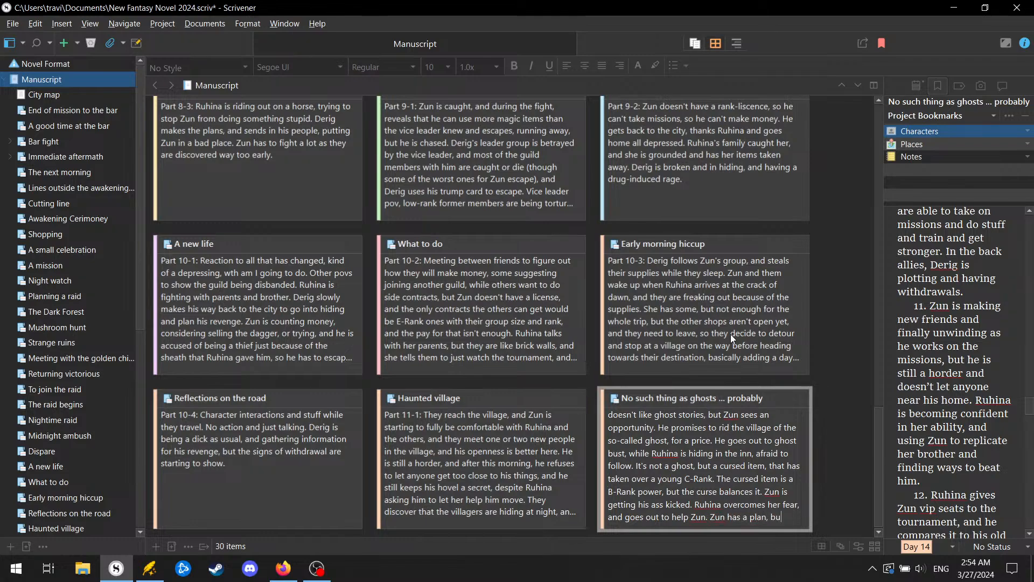
text(t he can't g)
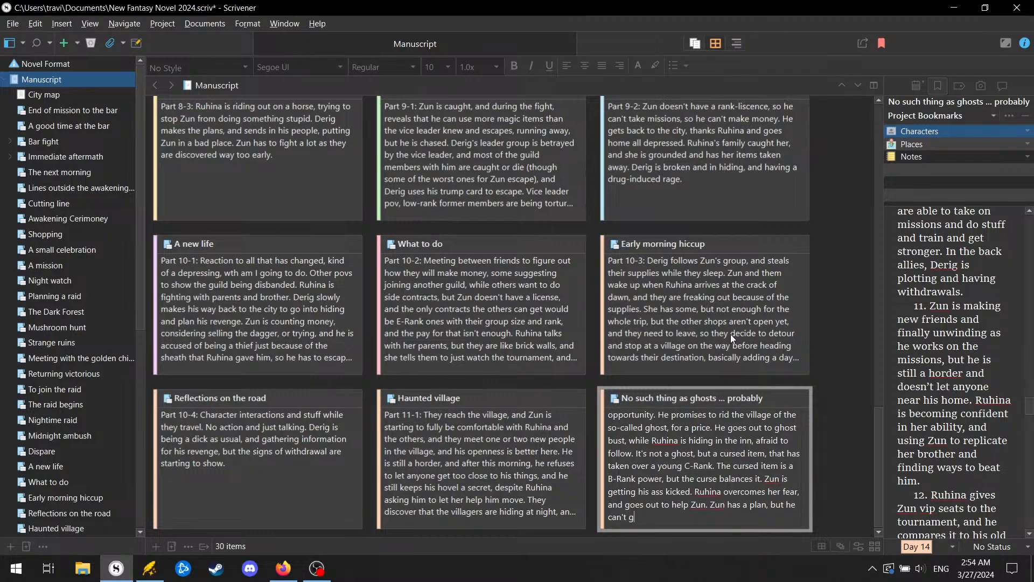
text(et close enough to enact it, and just as)
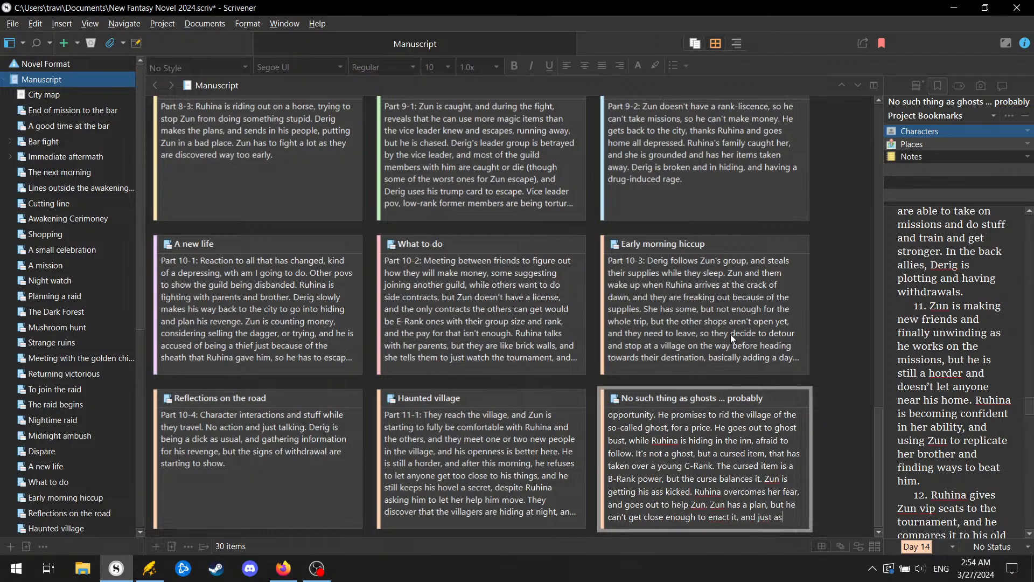
Step: Continue the sentence with "the cursed item is about to take him out, she shows up"
text( the gsho)
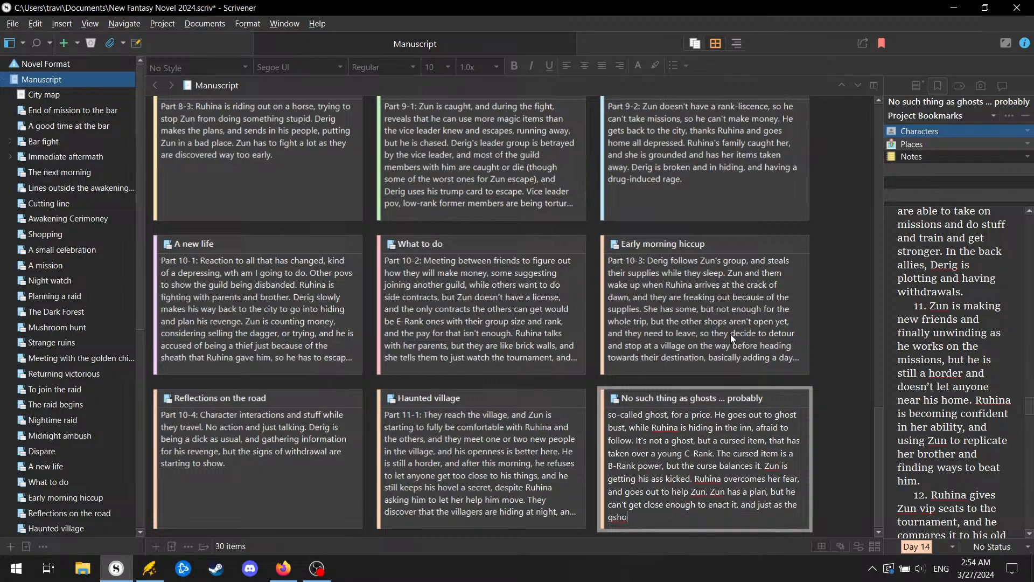
key(BackSpace)
key(BackSpace)
key(BackSpace)
key(BackSpace)
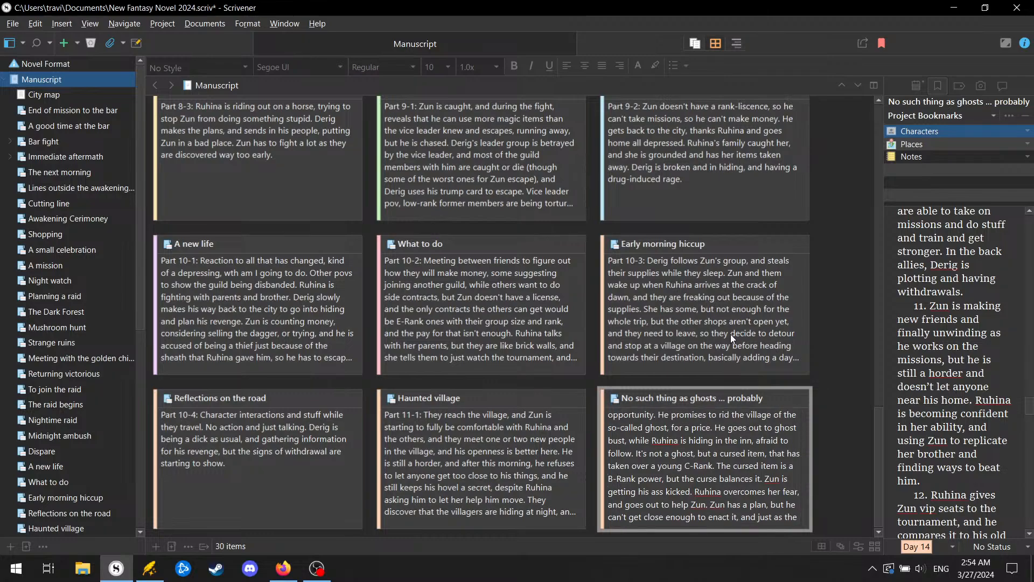
text(cursed)
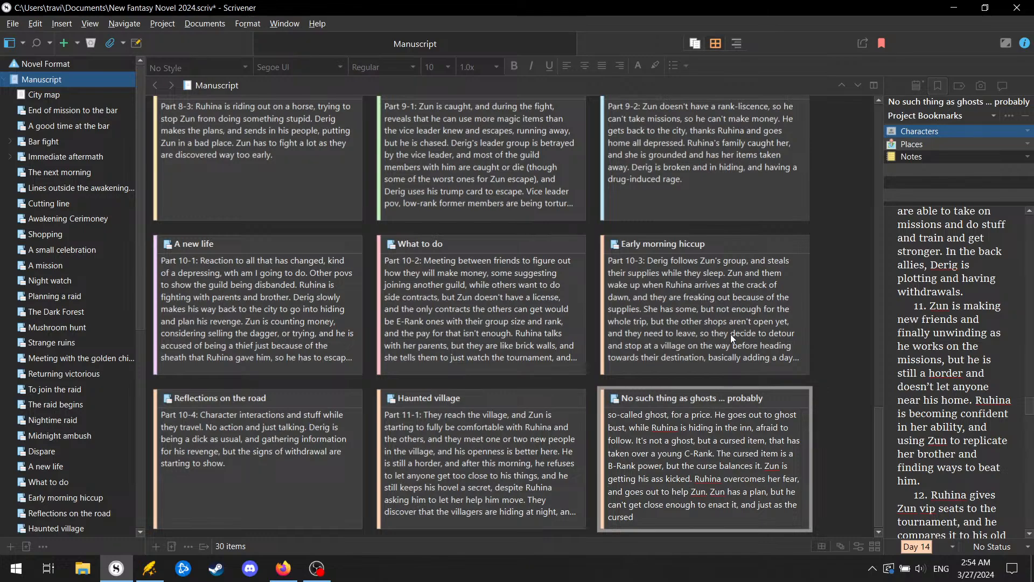
text( ra)
key(BackSpace)
text(awak)
key(BackSpace)
key(BackSpace)
key(BackSpace)
key(BackSpace)
text(item is about to take him out, she shows up.)
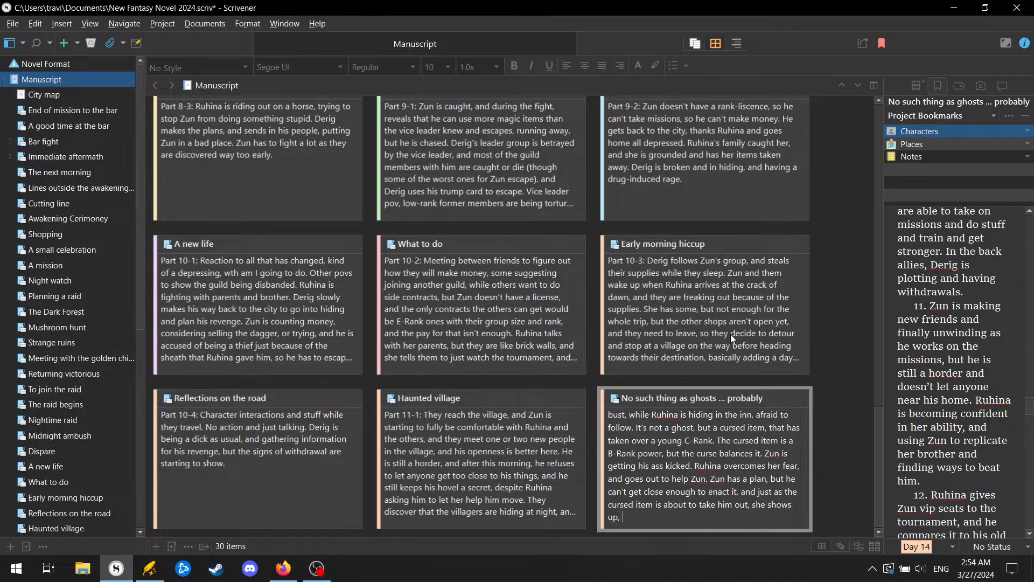
Step: Finish the sentence with ", save him and gives him an opening to pull off his plan."
text(, save him,)
text( give)
key(BackSpace)
key(BackSpace)
key(BackSpace)
key(BackSpace)
key(BackSpace)
text(and gives him an opening to pull off)
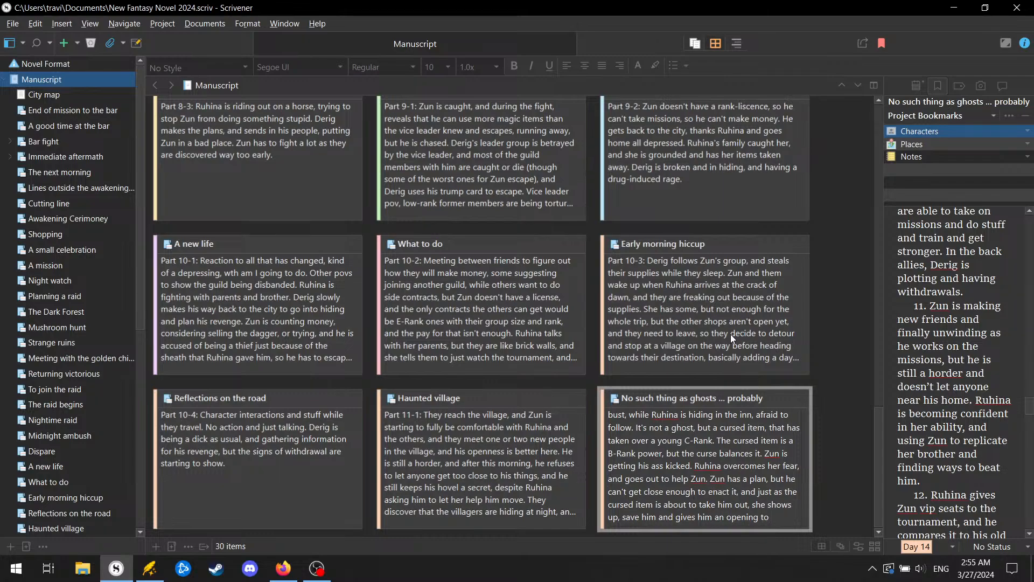
text(pull of)
text(f his plan.)
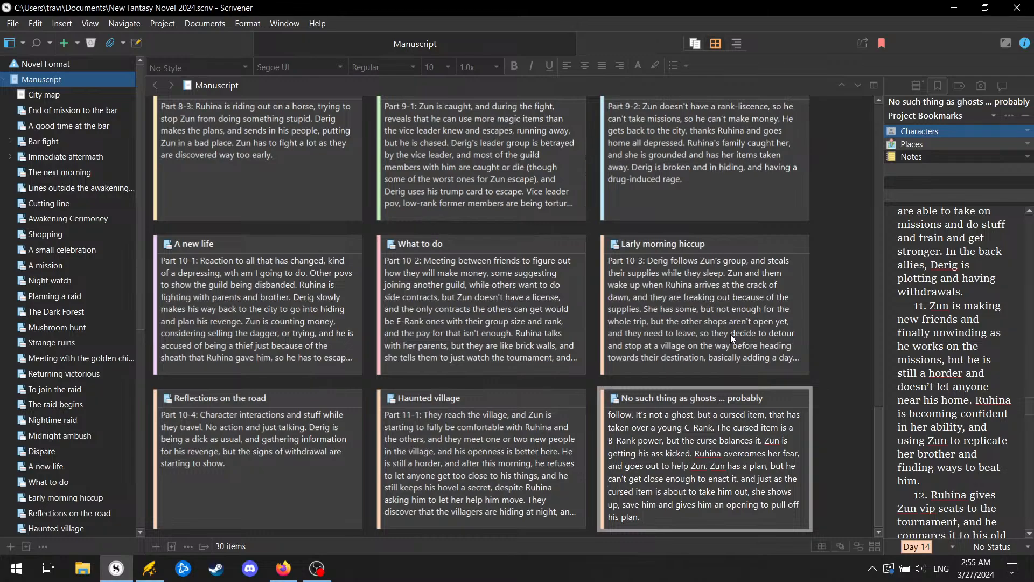
Step: Append "They save the village, then go back to the inn to sleep, cursed item wrapped up. (muguffin 2)" to the synopsis
text(They save the village)
text(, t)
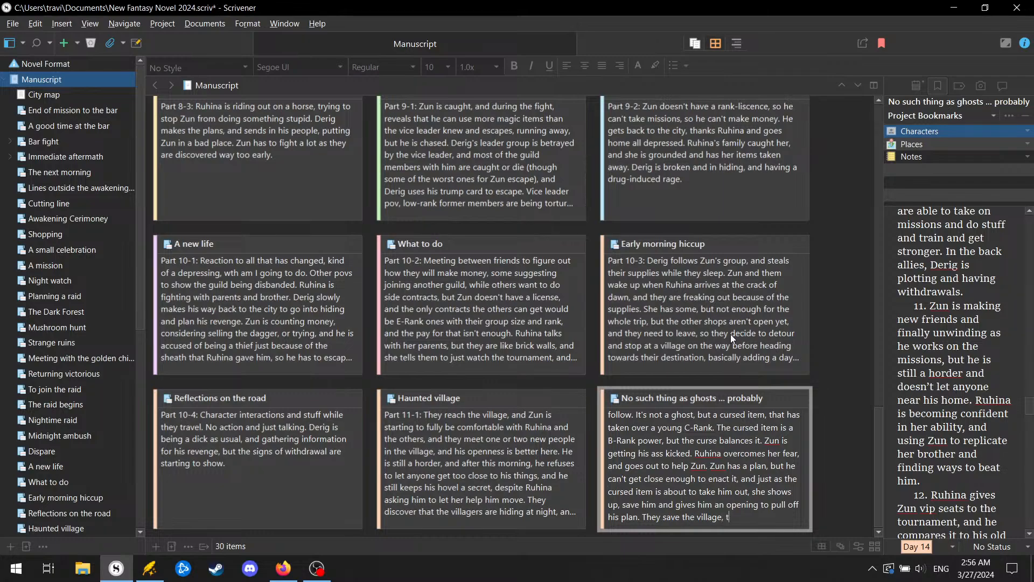
text(hen go back to the inn )
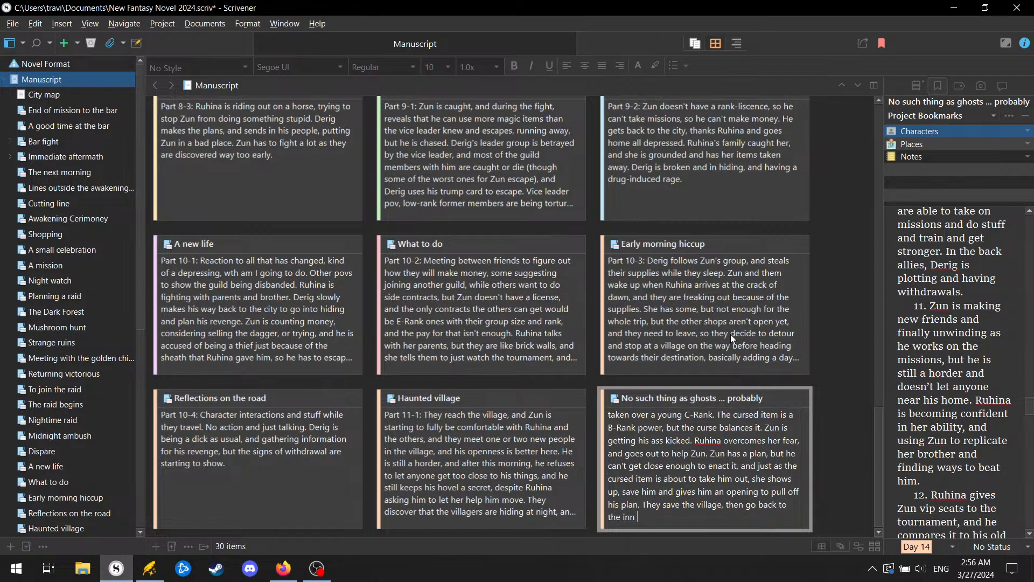
text(to sleep, cursed item wrapped up. (m)
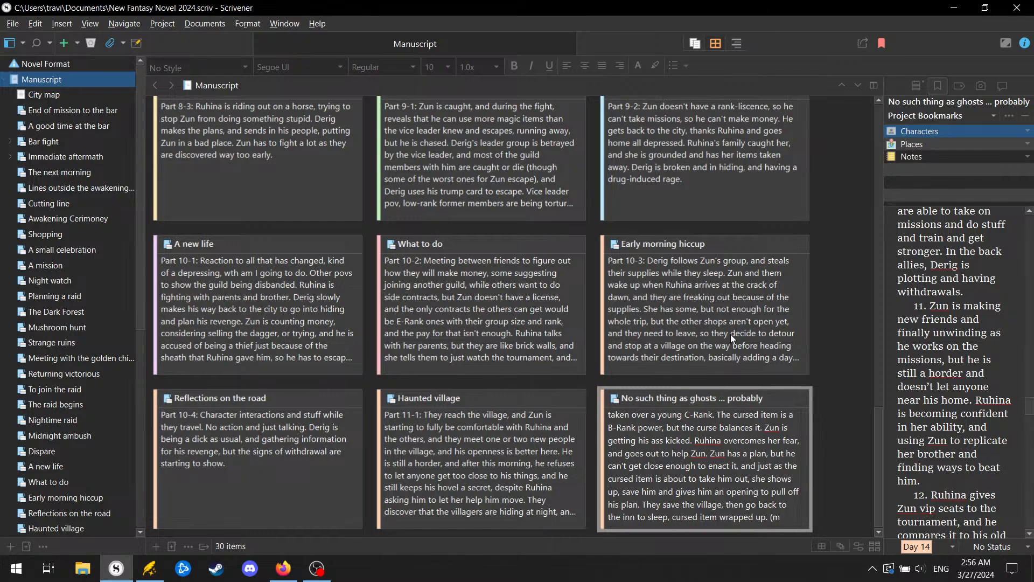
text(uguffin)
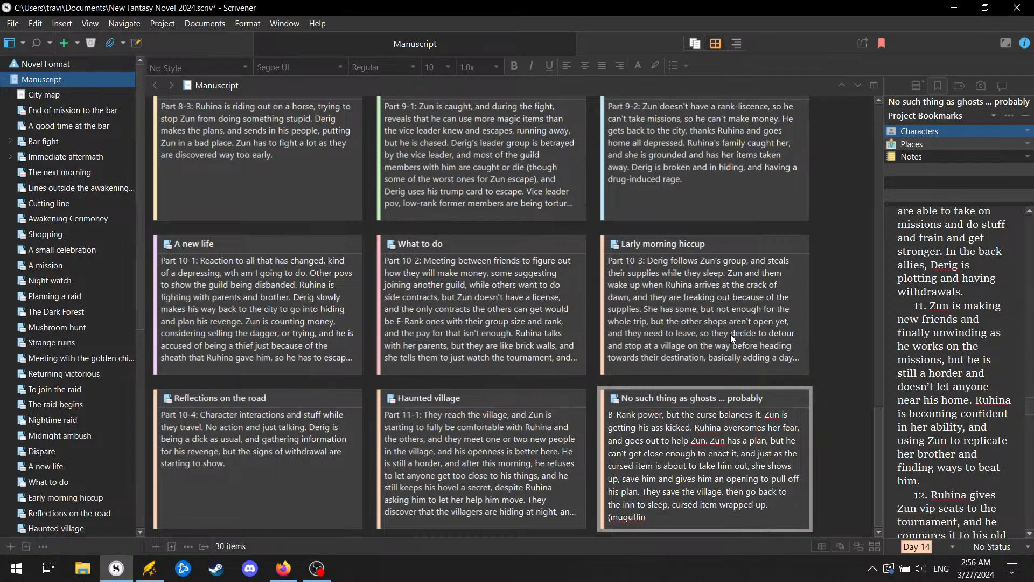
text( 2)
Step: Check the spelling suggestions for "muguffin" and correct the word to "MacGuffin" in the synopsis
right_click(631, 519)
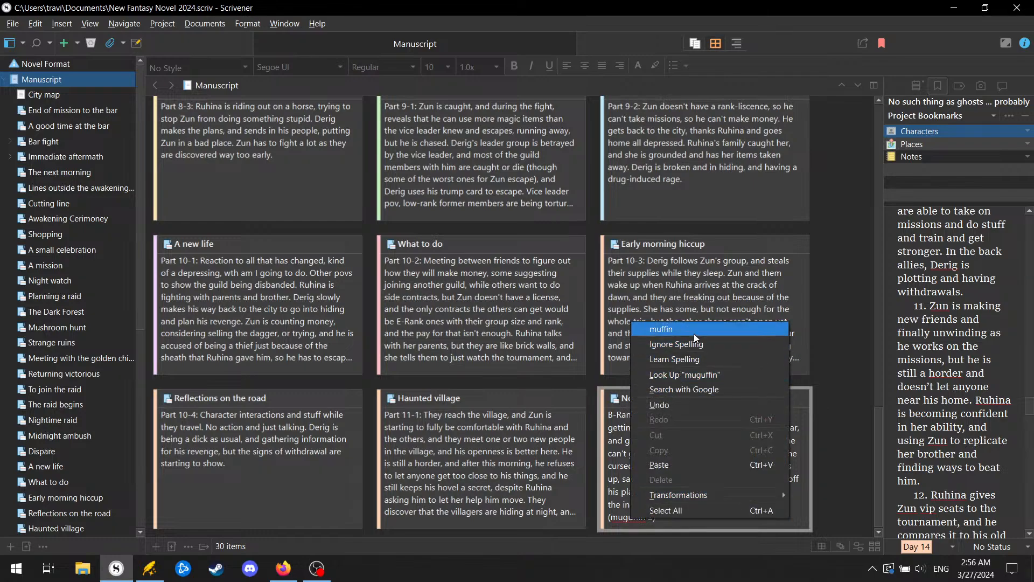
click(619, 443)
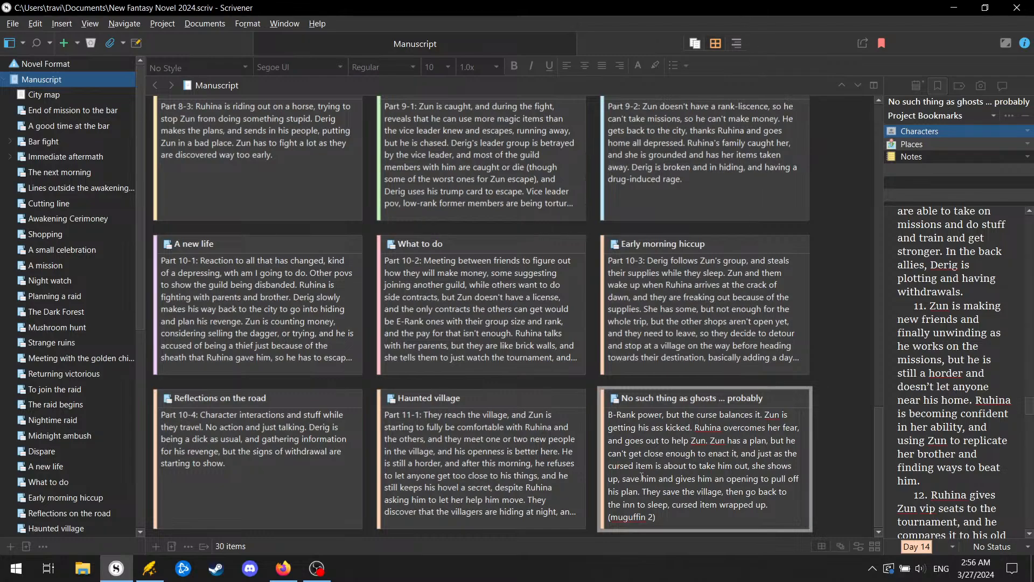
drag(618, 519, 624, 518)
key(BackSpace)
key(BackSpace)
text(Mac)
key(Delete)
text(G)
right_click(628, 516)
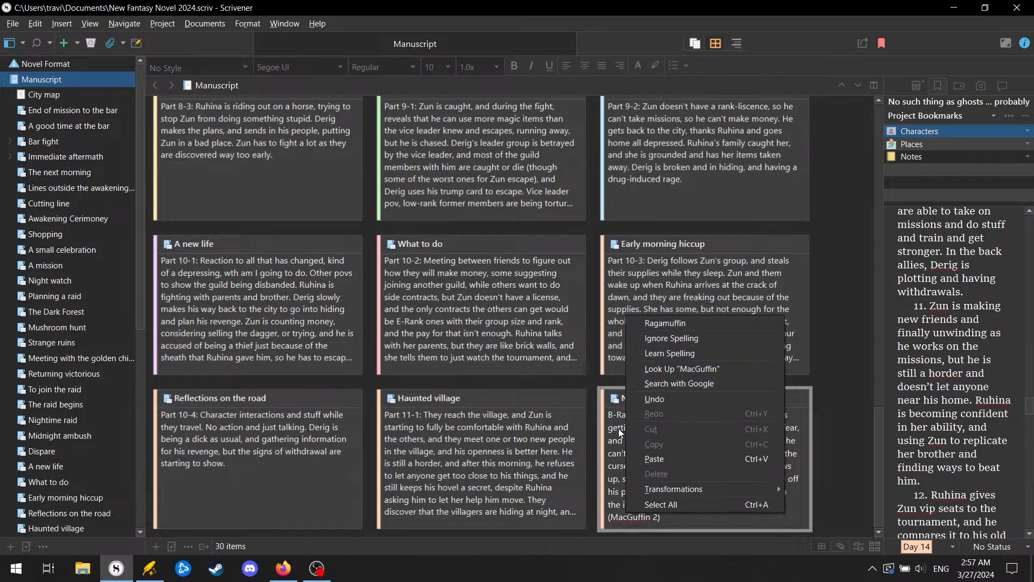
click(607, 447)
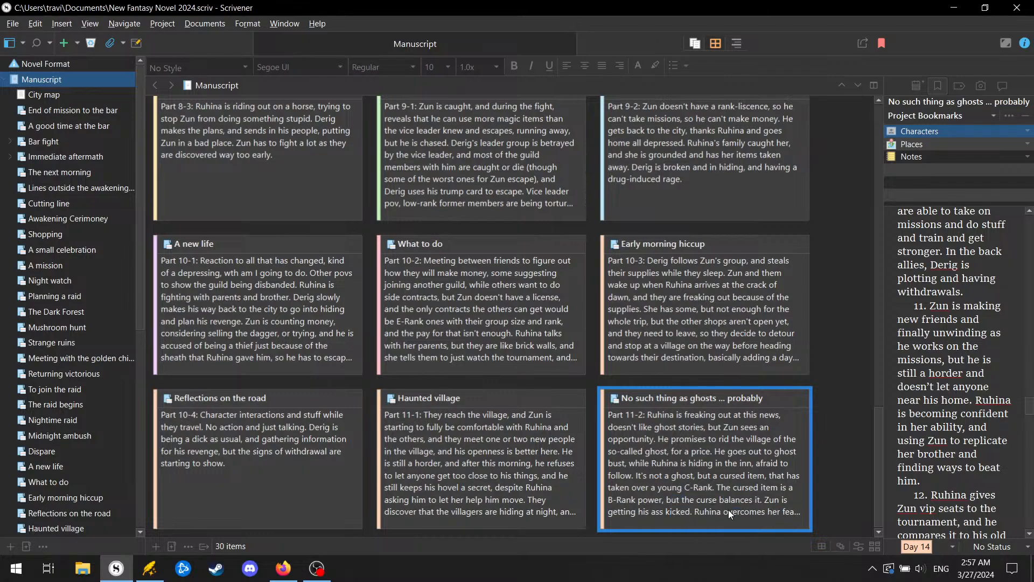
Step: Add a new card after "No such thing as ghosts ... probably", label it Day 15 and title it "A small talk"
key(ctrl+shift+n)
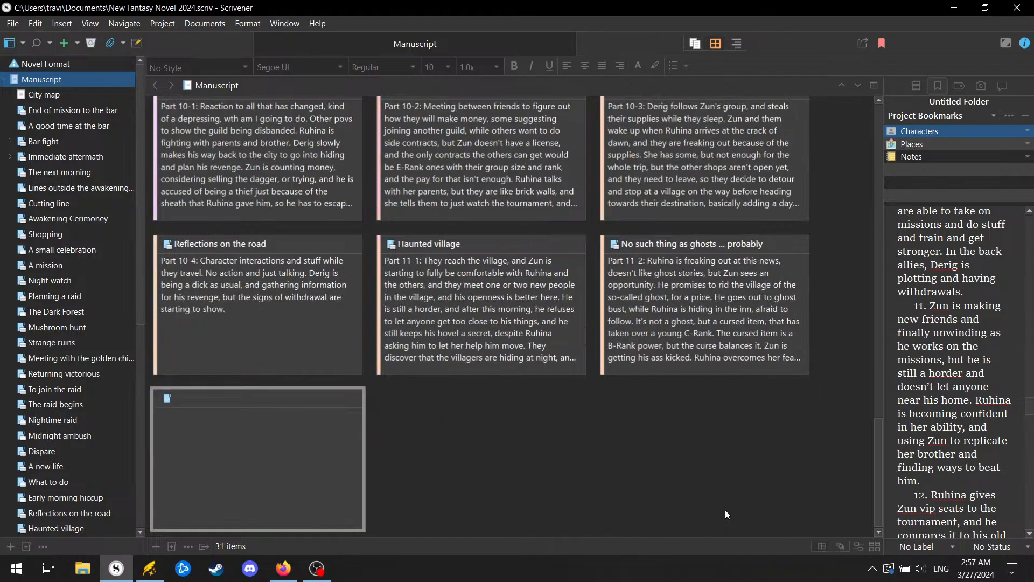
right_click(345, 387)
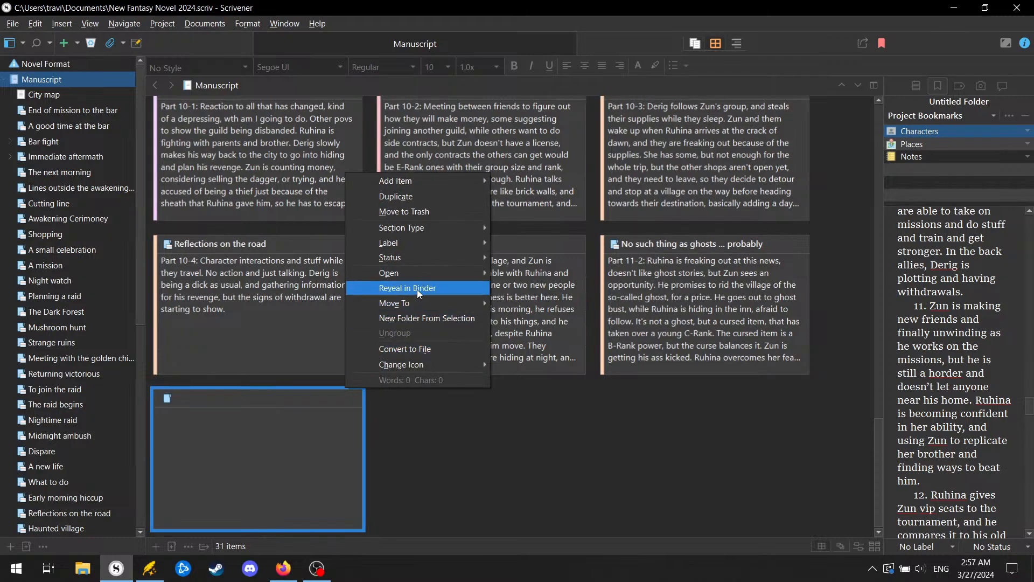
mouse_move(471, 243)
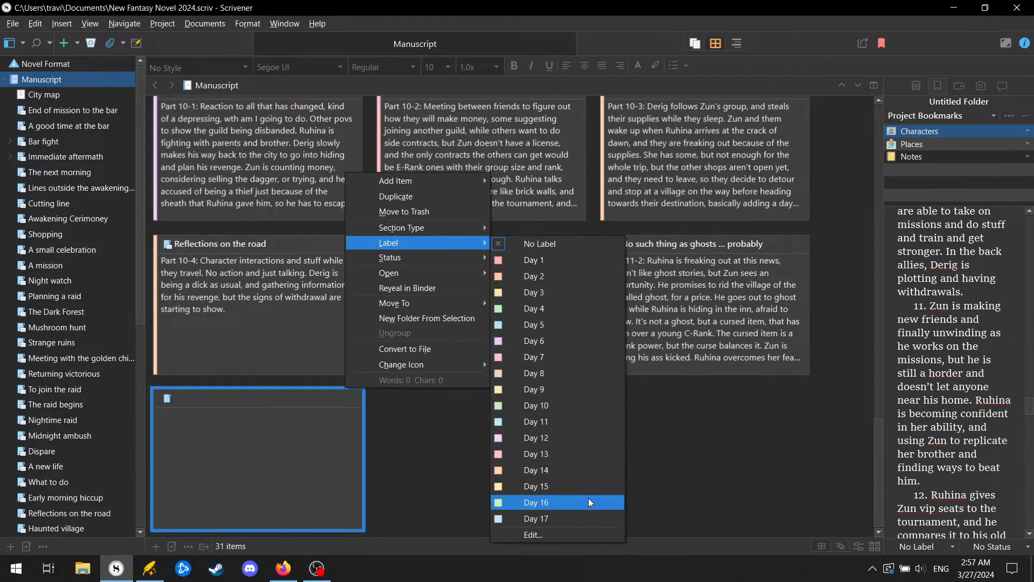
click(588, 484)
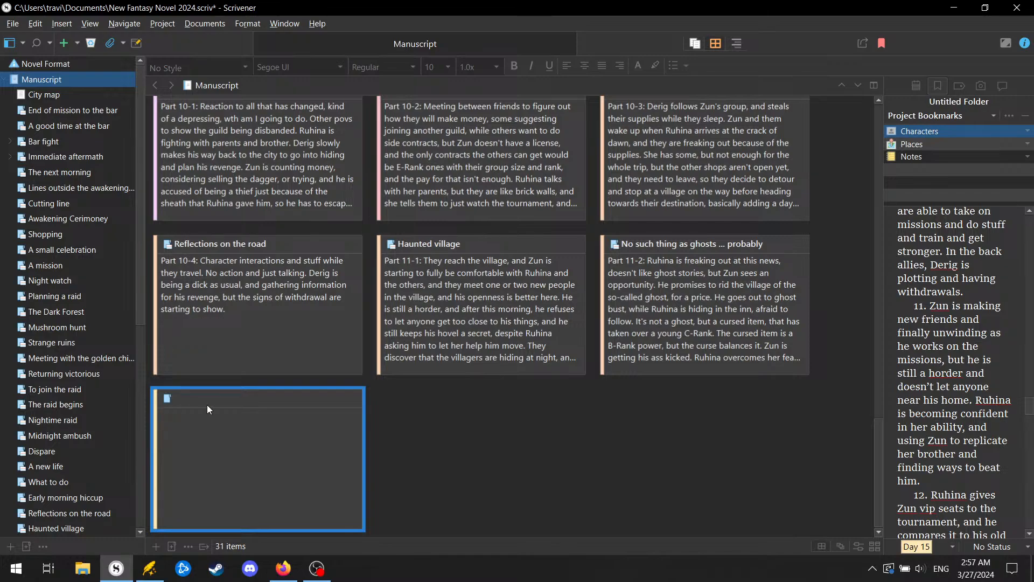
click(218, 394)
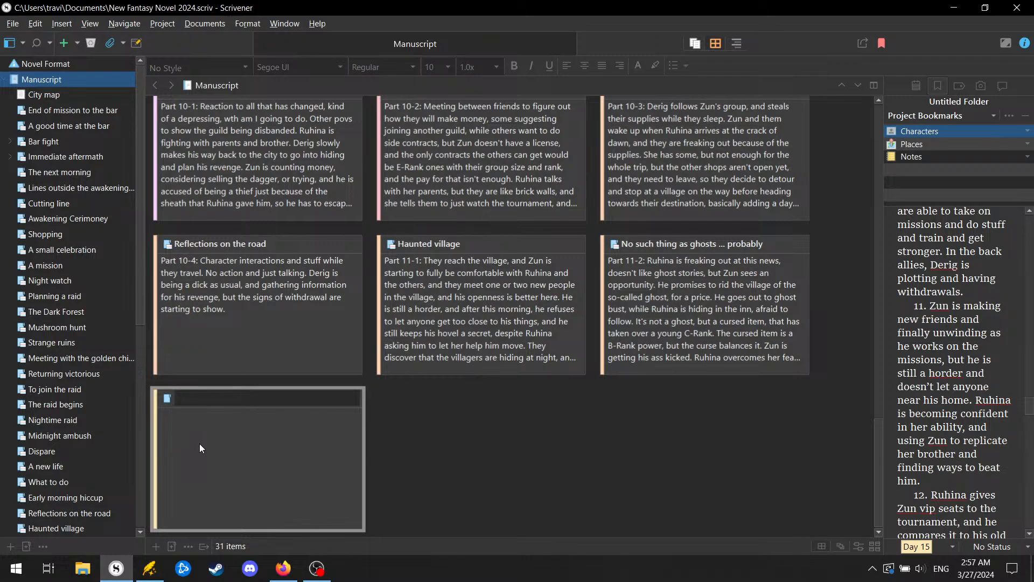
text(A small talk)
Step: Start the card's synopsis with "Part 11-3: Ruhina pulls Zun aside at breakfast, and the two of them become much closer"
click(201, 442)
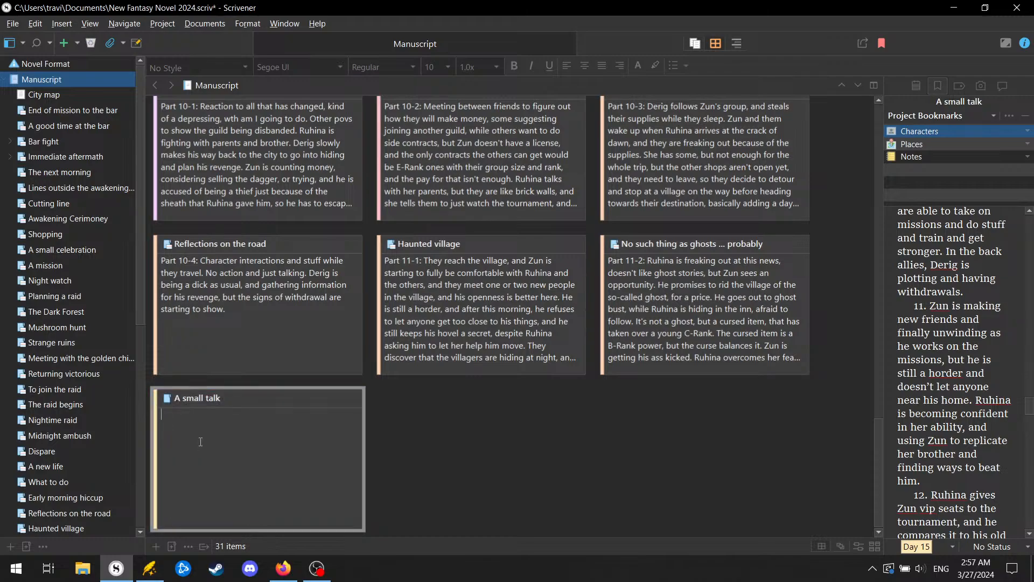
text(Part 11-3: Ruhina pulls Zun as)
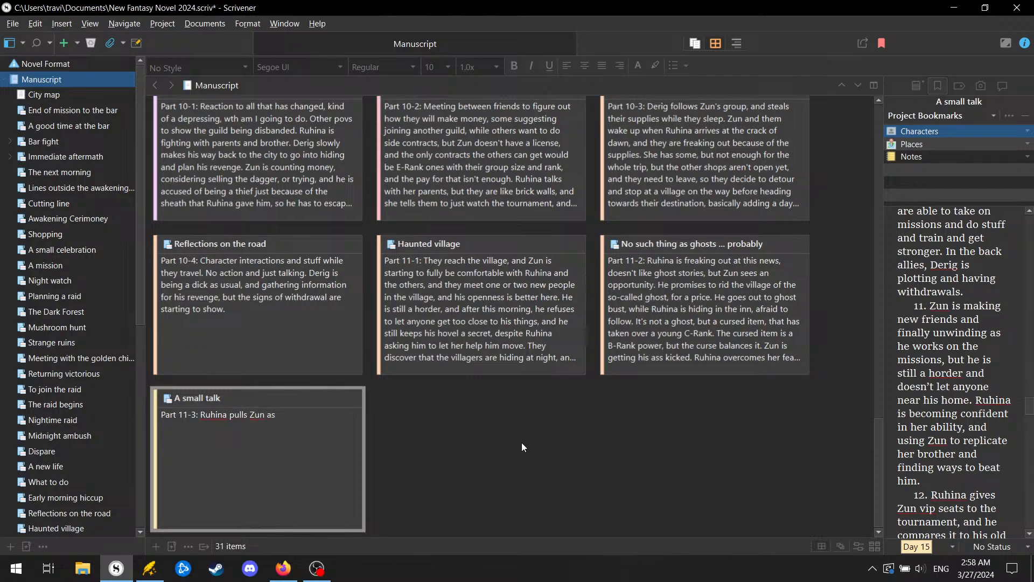
text(ide at breakfast, and the twpo o)
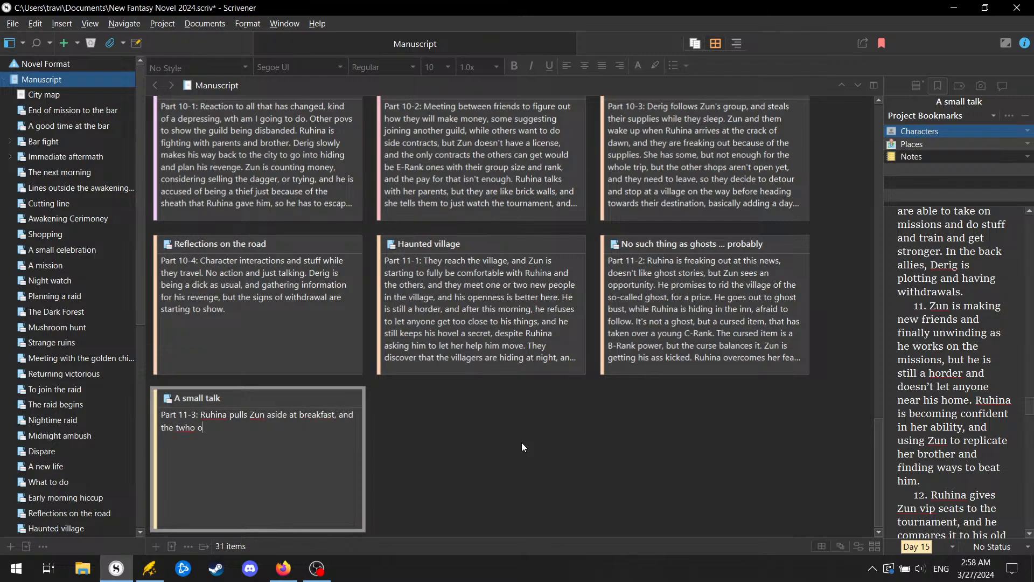
key(BackSpace)
key(BackSpace)
key(BackSpace)
key(BackSpace)
text(o of them become much closer)
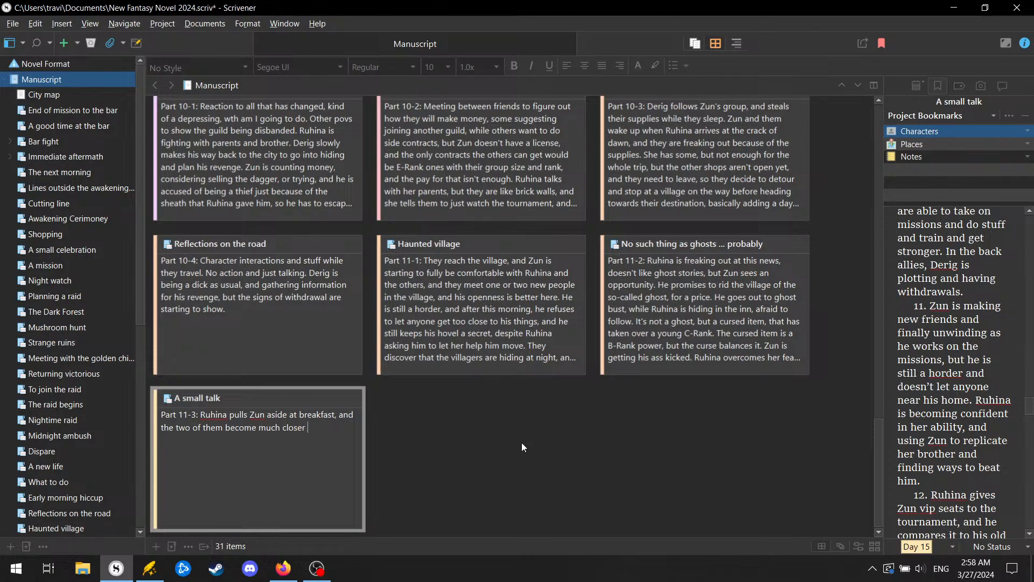
Step: Append "(friendship). She talks about her family, and Zun talks about his past (setting up the kill-murder later on). They bond a bit here."
text( (friendship). She talks about her fami)
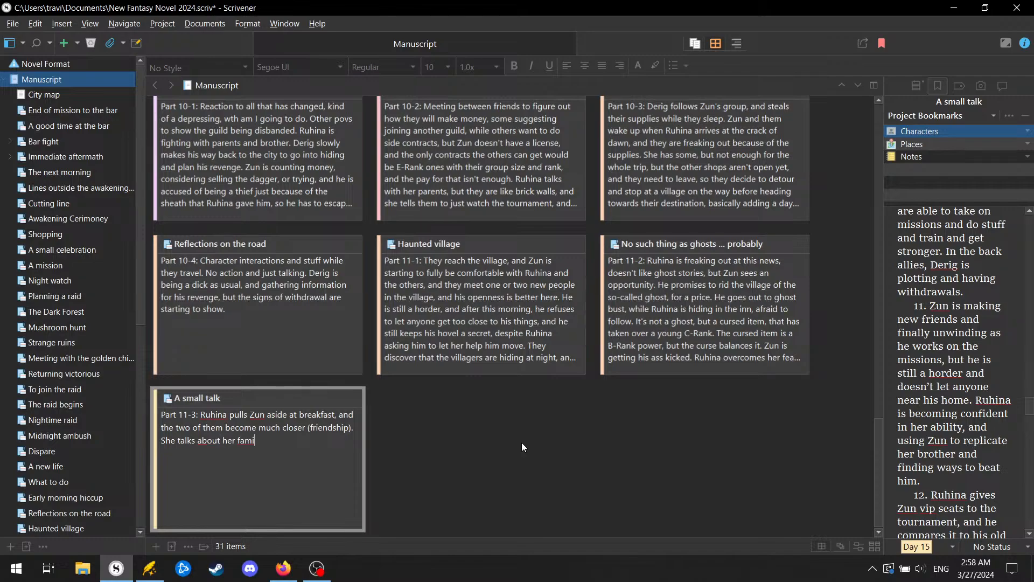
text(ly, and Zun talks about his past )
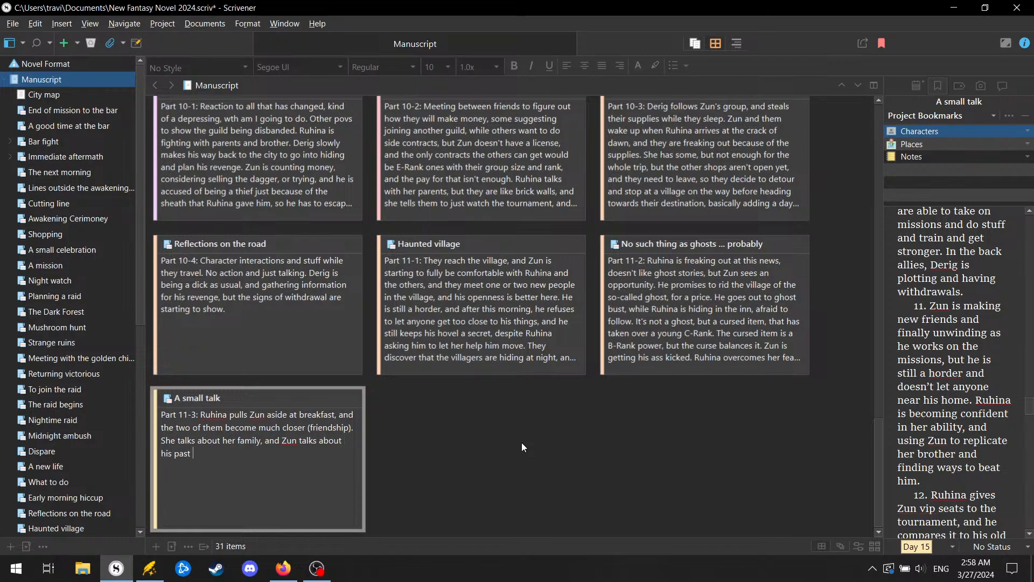
text((setting up the kill-murder lat)
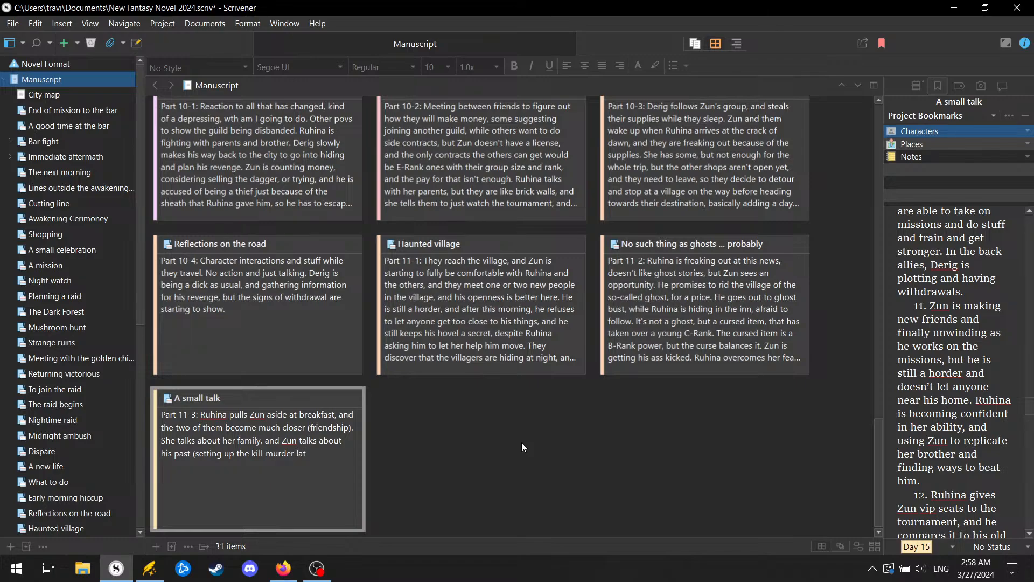
text(er on).)
text(They bond a bit here)
Step: Append "Derig is meeting with a small-time drug dealer, but the dealer is overcharging him despie the situation, and Derig kills him"
text(Derig is meeting)
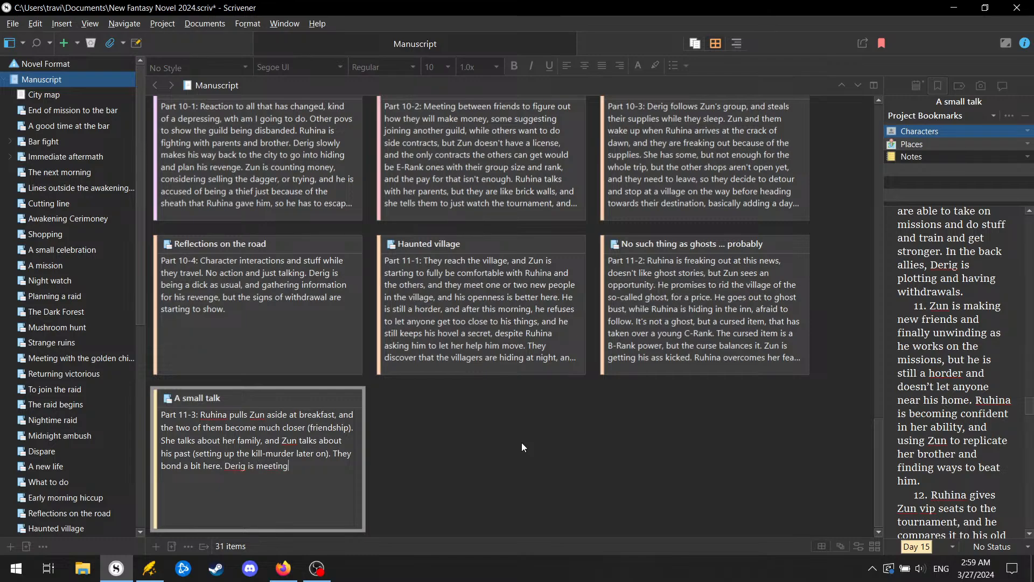
text( with a small-ti)
key(BackSpace)
key(BackSpace)
text(-time drug dealer, but)
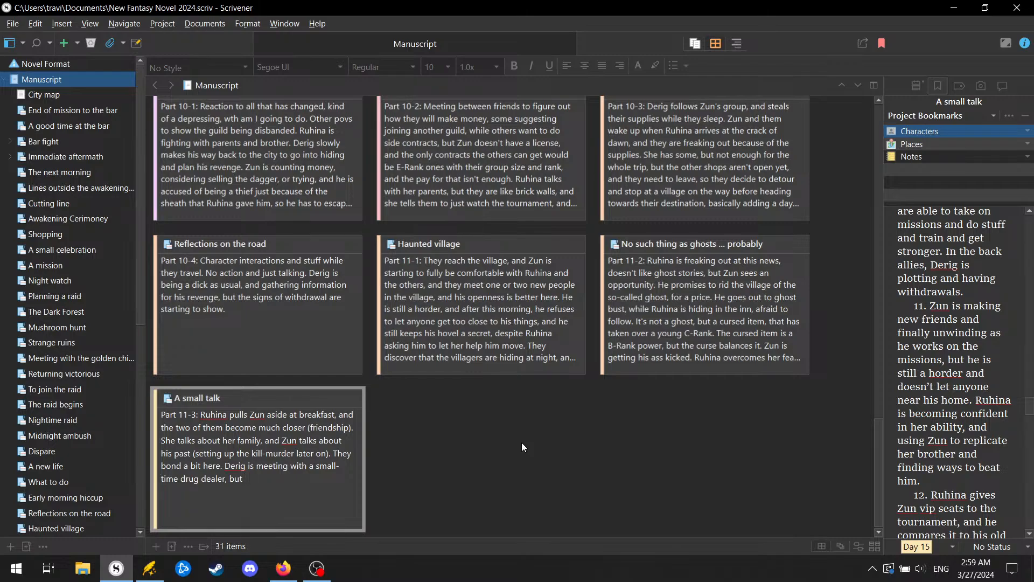
text(the dealer is overcharac)
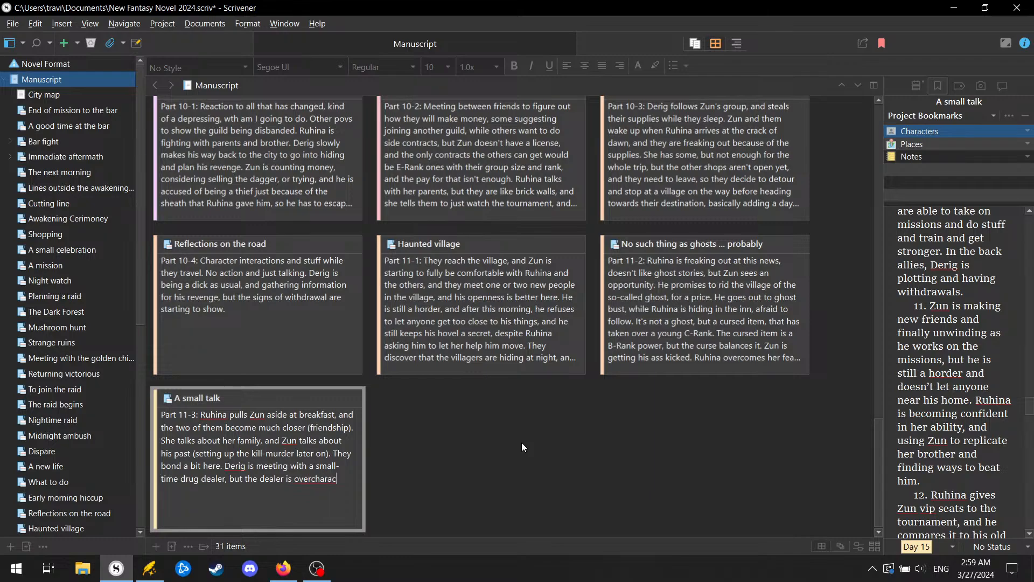
key(BackSpace)
key(BackSpace)
text(ging him despie the situation, and Derig )
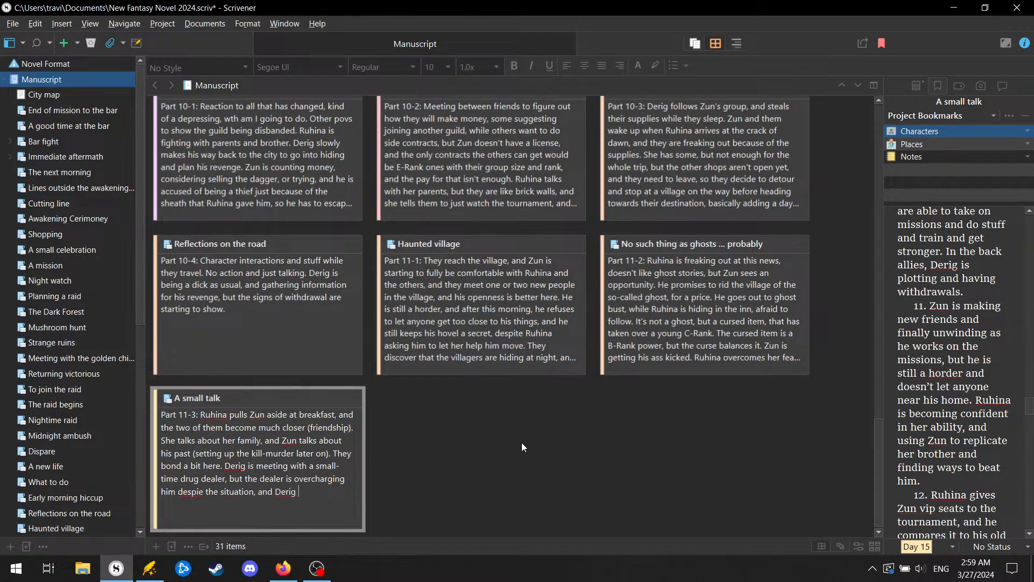
text(kills him.)
Step: Finish the sentence with ", stealing all of his stuff, but this puts some of the drug lord's people on his trail."
text(, stealing)
text( all of )
text(his stuff)
text(, bu)
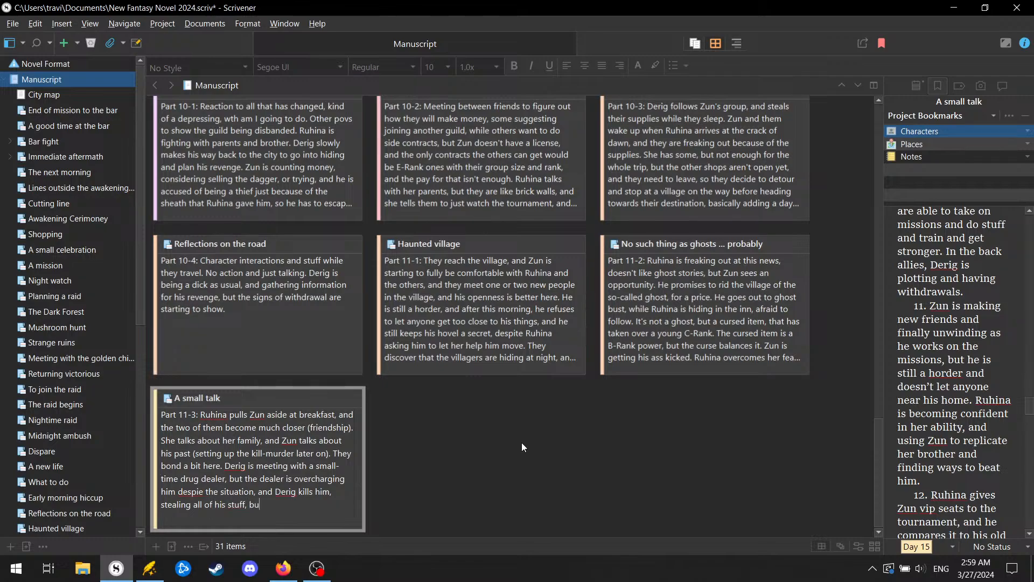
text(t this puts some of t)
text(he drug)
text( lord)
text('s peop)
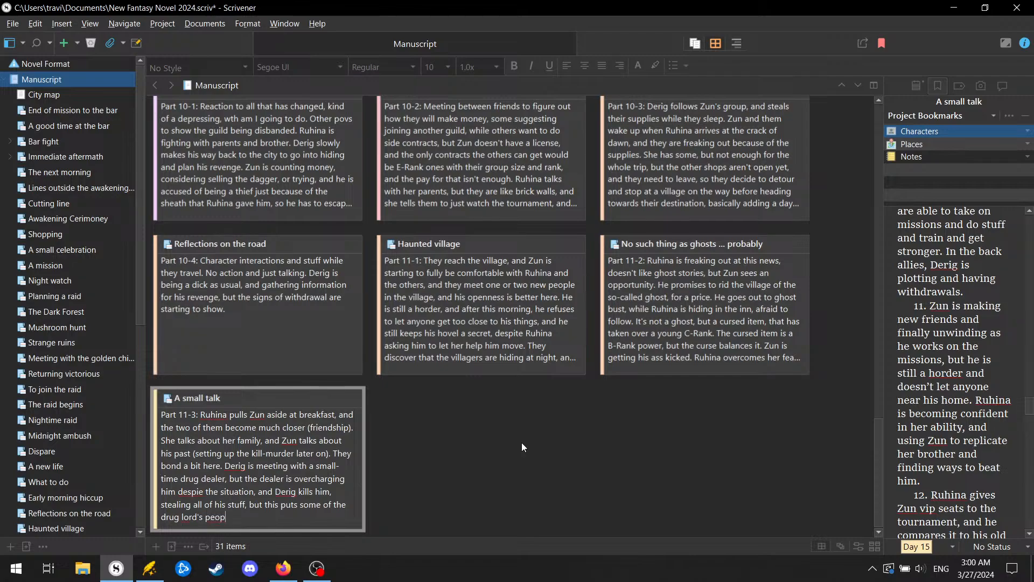
text(le on his trail.)
Step: Add a new card after "A small talk", label it Day 15 and title it "A warm send off"
double_click(404, 431)
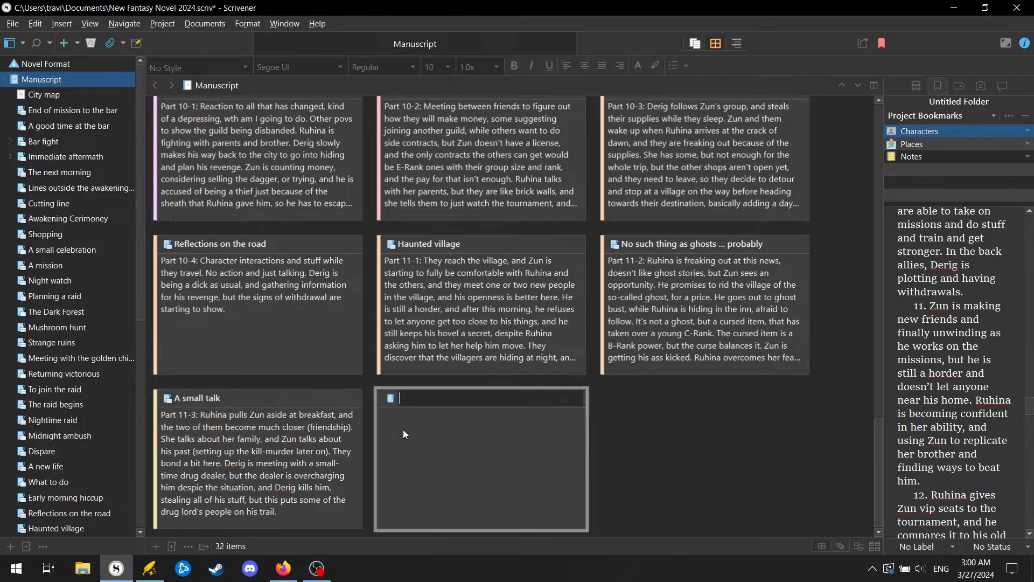
right_click(501, 388)
mouse_move(586, 248)
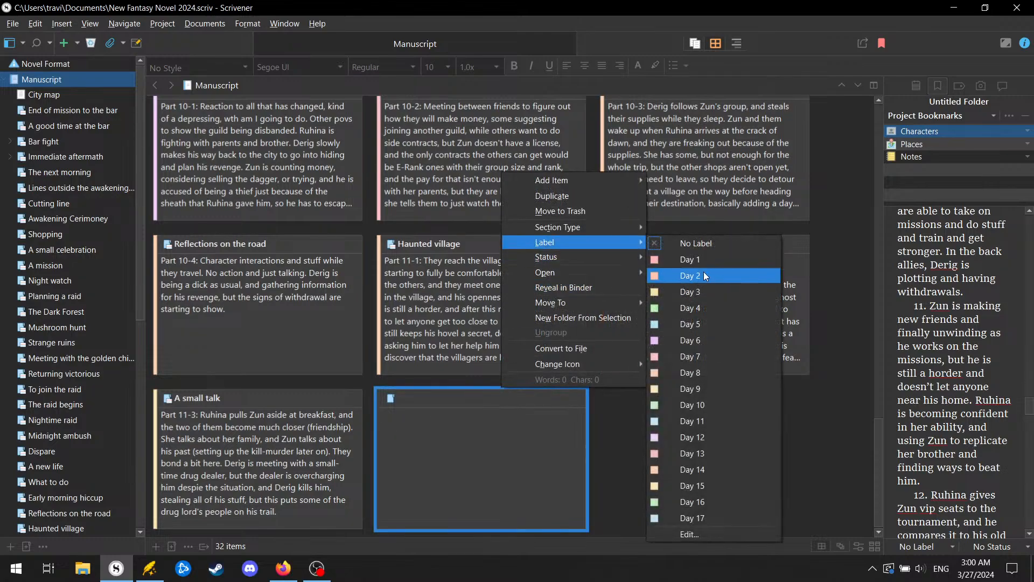
click(707, 484)
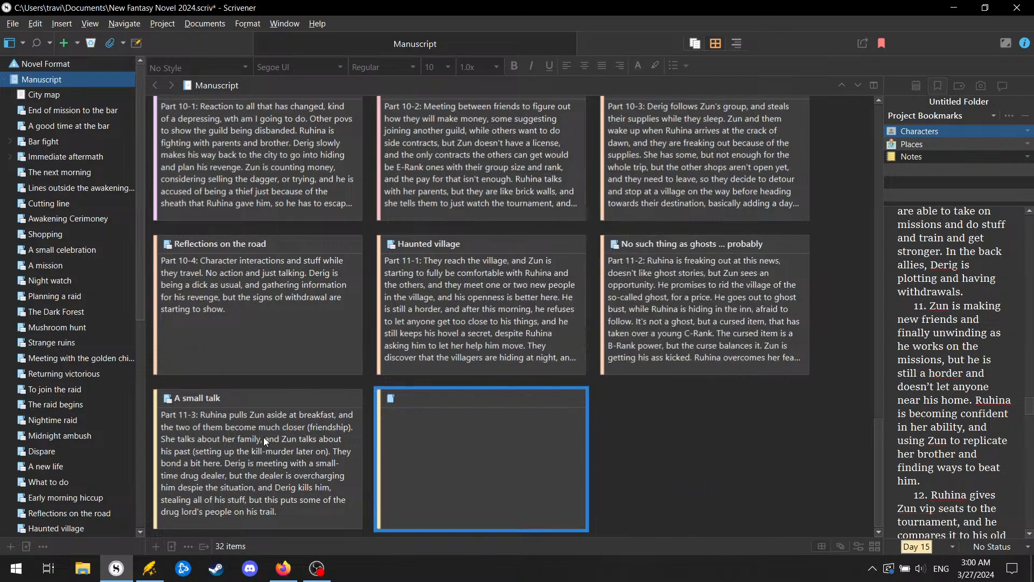
click(270, 400)
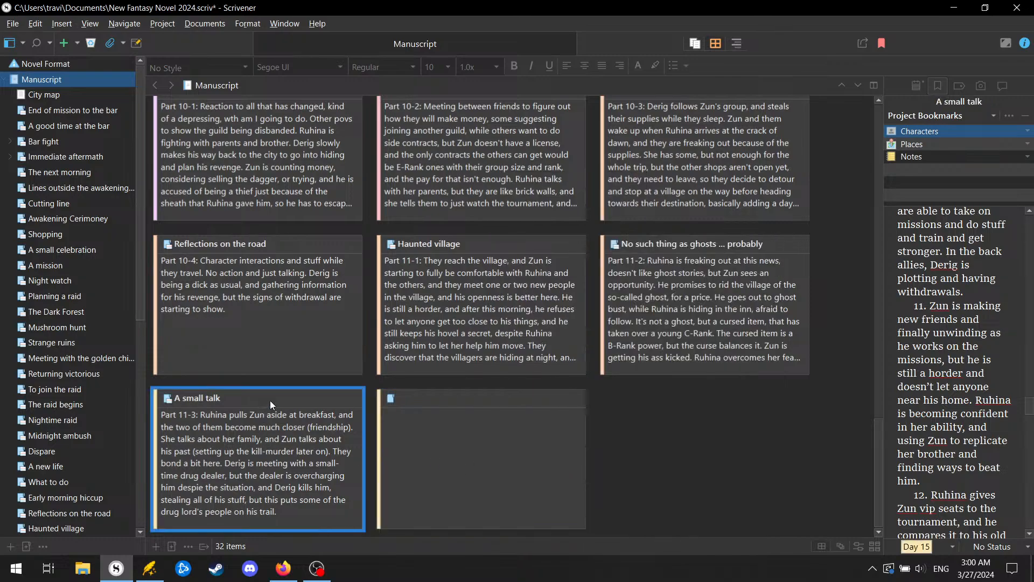
click(621, 357)
click(484, 395)
click(485, 395)
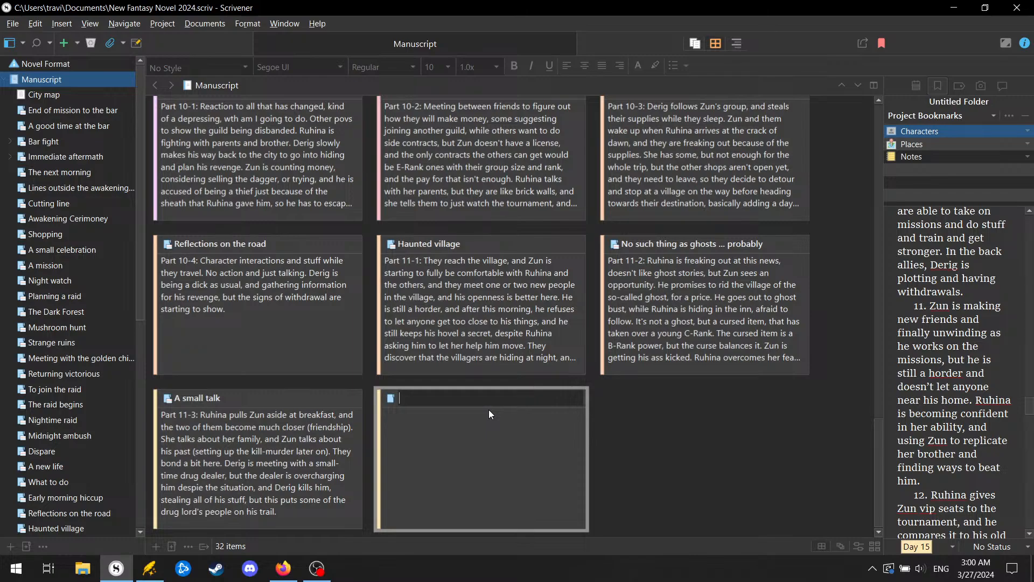
text(A warm send off)
Step: Start the "A warm send off" card's synopsis with "Part 11-4: Villagers throw a small celebration and don't charge"
click(479, 431)
click(480, 431)
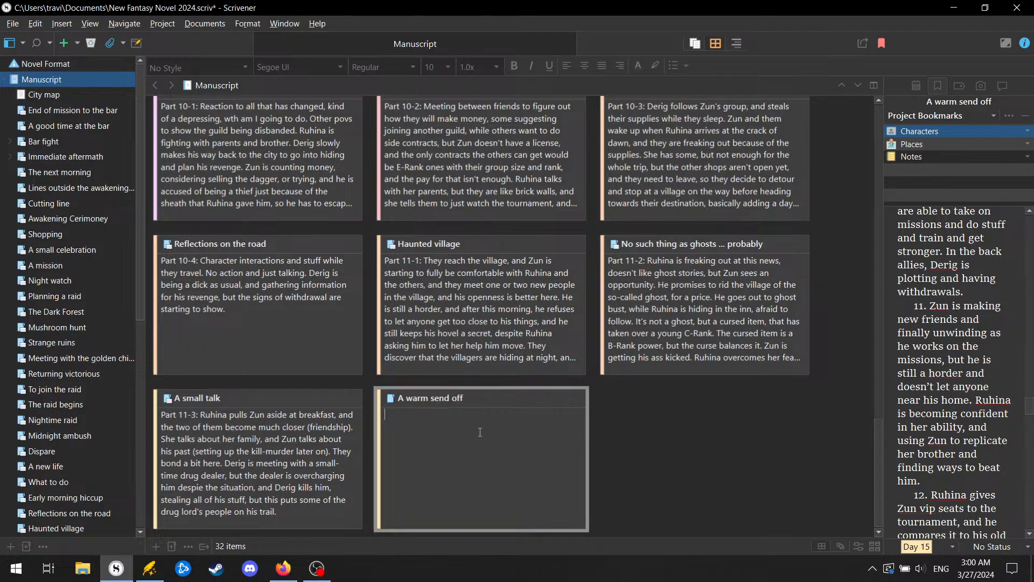
text(Part 11-4: Villagers throw a small )
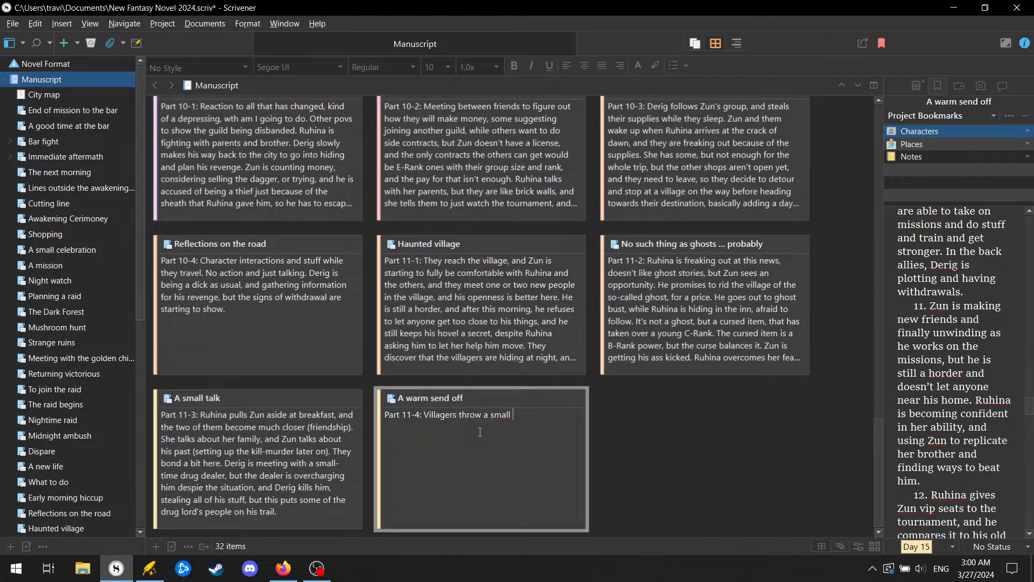
text(celebration and don't charac)
key(BackSpace)
key(BackSpace)
text(ge )
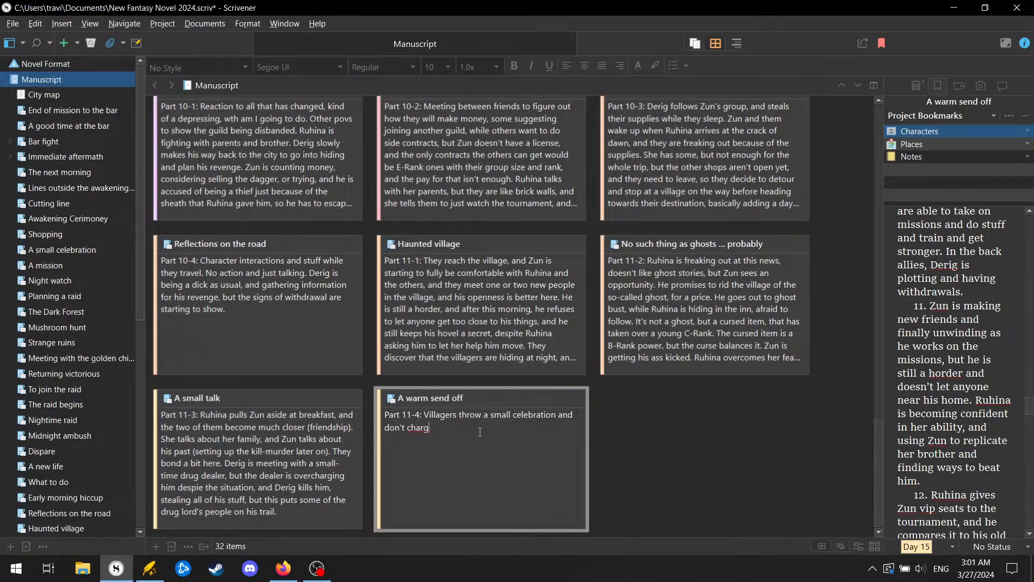
Step: Finish the sentence with "as much for supplies, and the two new friends decide to join them, maybe."
text(mu)
key(BackSpace)
key(BackSpace)
text(as much for supplies, and the two n)
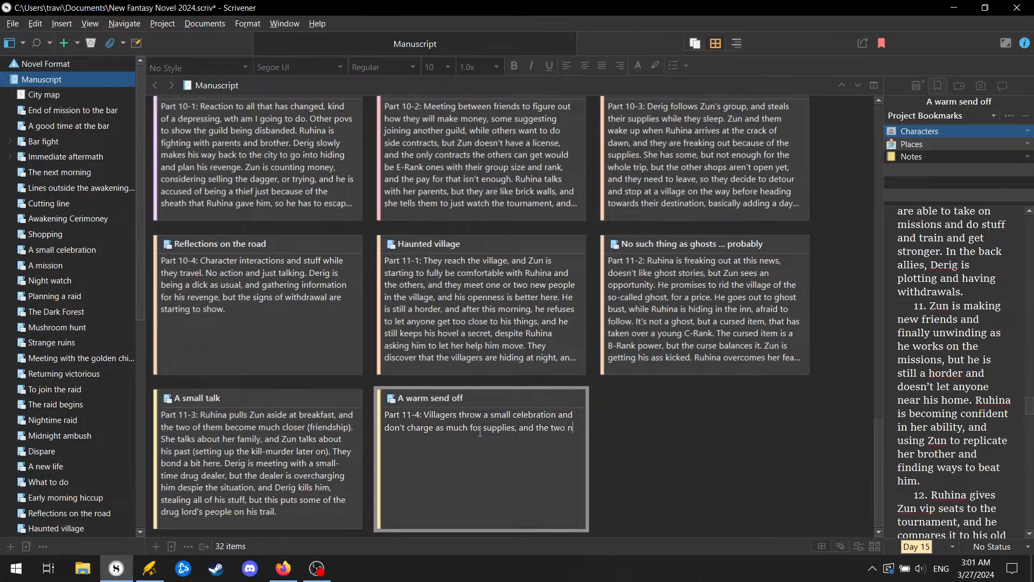
text(ew friends decide to join them)
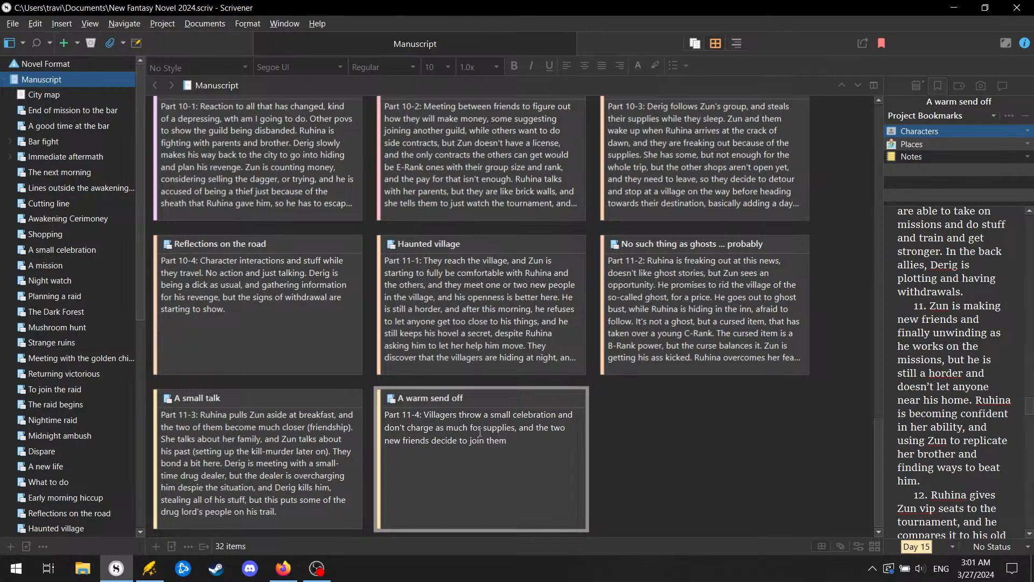
text(, maybe.)
Step: Switch to the Hograin world map in Wonderdraft and look through the structure symbols for one to place
key(alt+Tab)
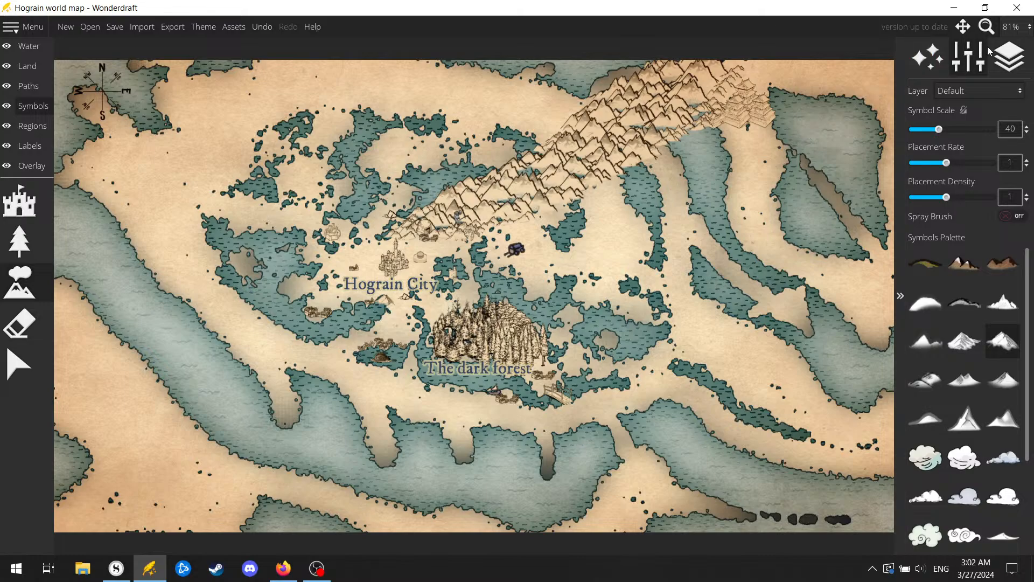
click(1012, 30)
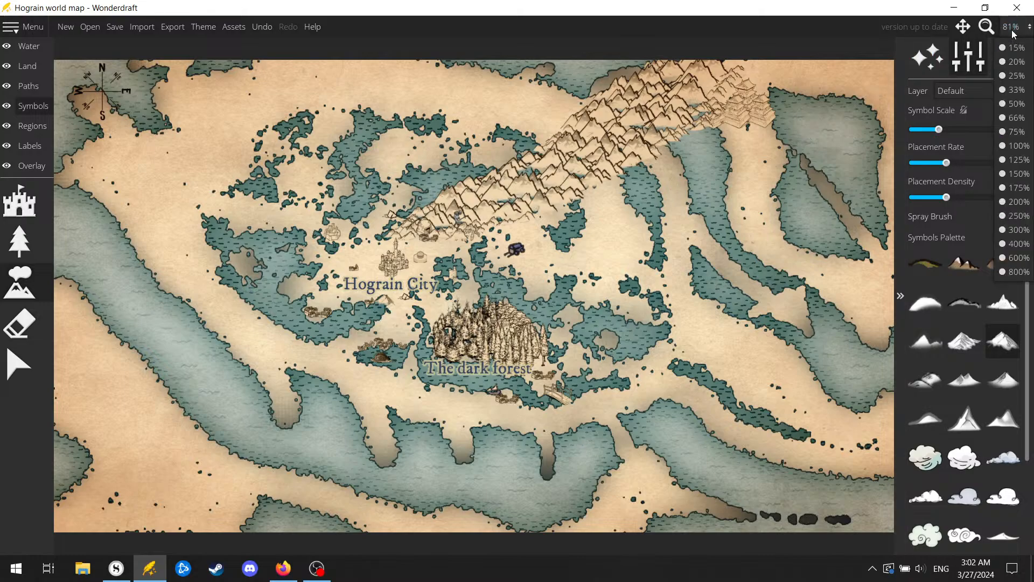
click(1019, 159)
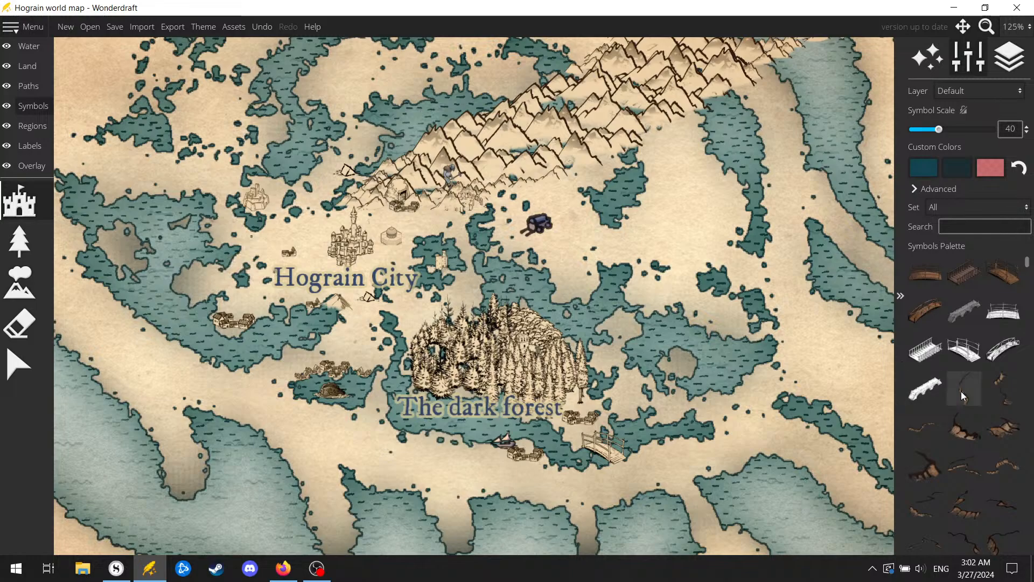
scroll(961, 391, down, 5)
scroll(961, 391, down, 3)
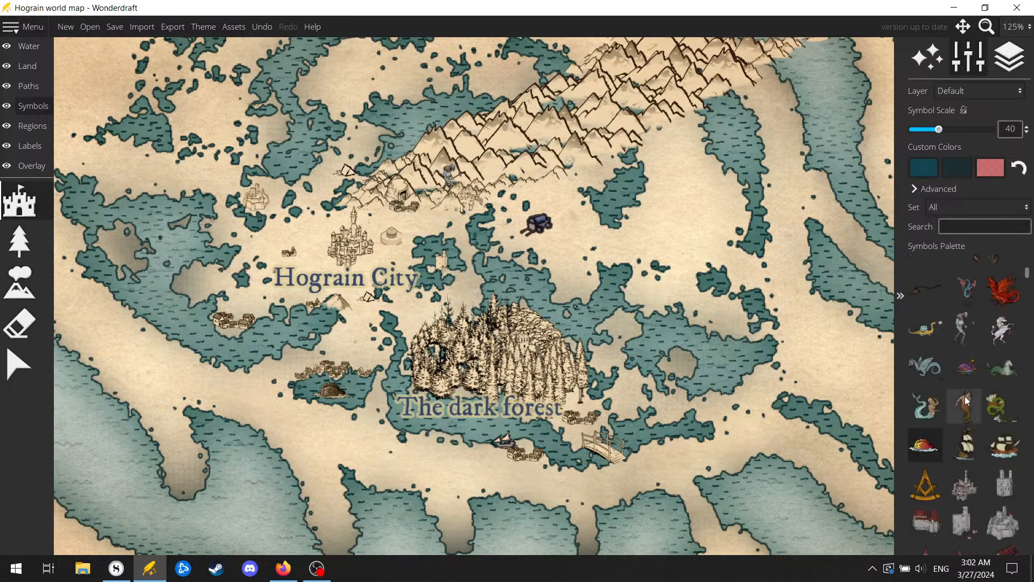
scroll(965, 400, down, 1)
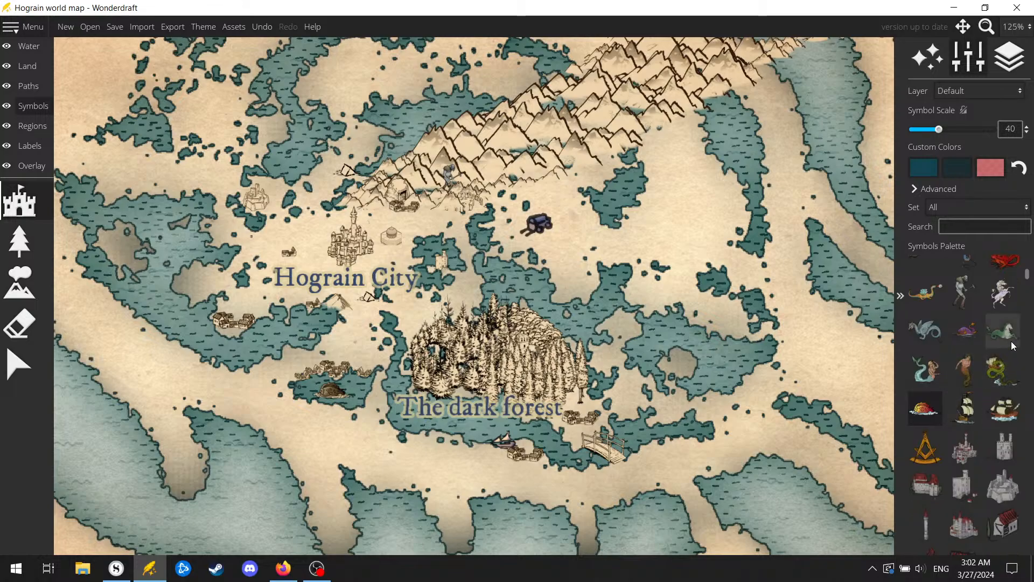
Step: Place the unicorn symbol at scale 10 on the small mountain just below Hograin City and set the map zoom to 100%
click(1006, 300)
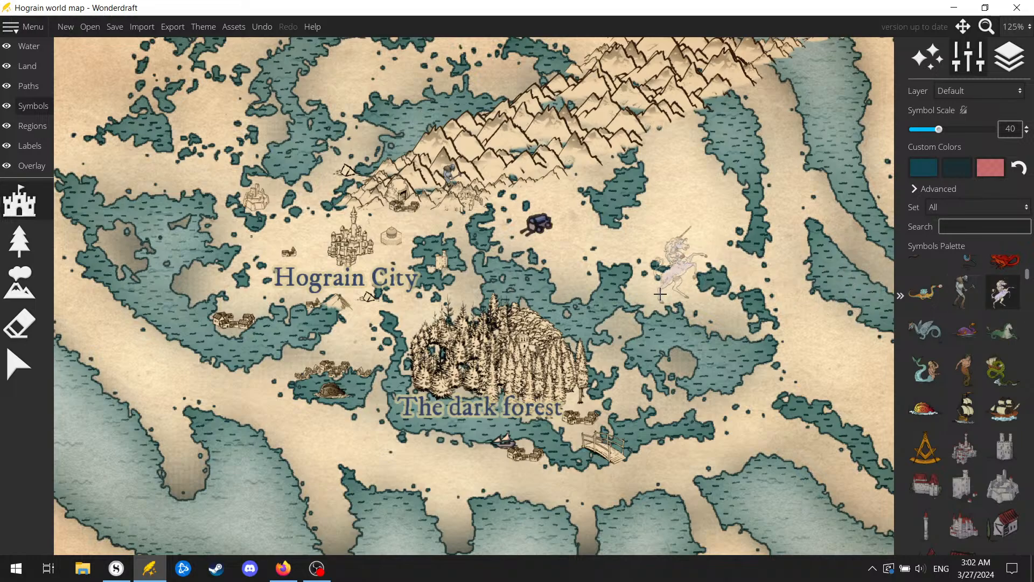
scroll(472, 275, up, 1)
scroll(472, 275, down, 4)
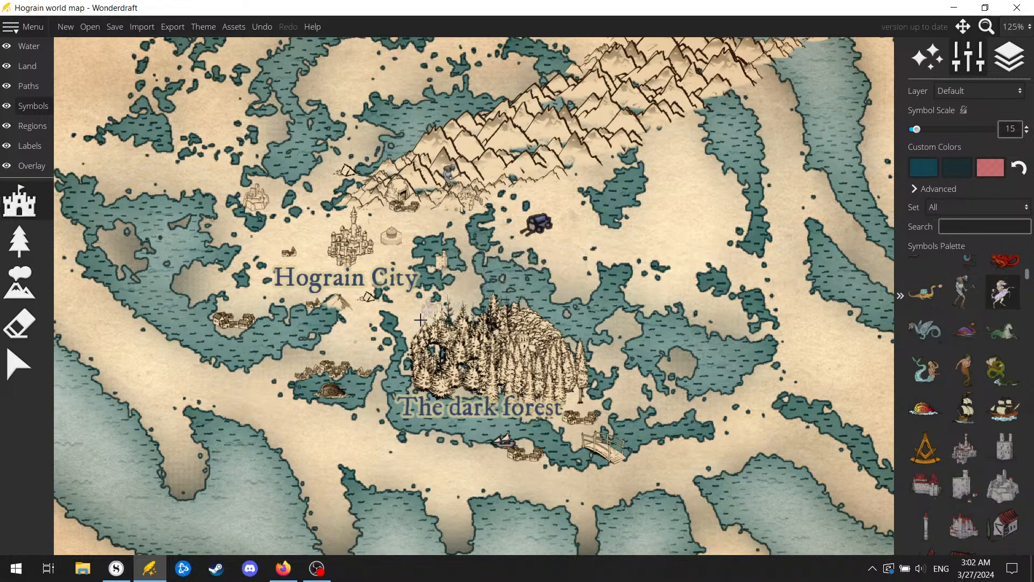
click(366, 299)
click(333, 312)
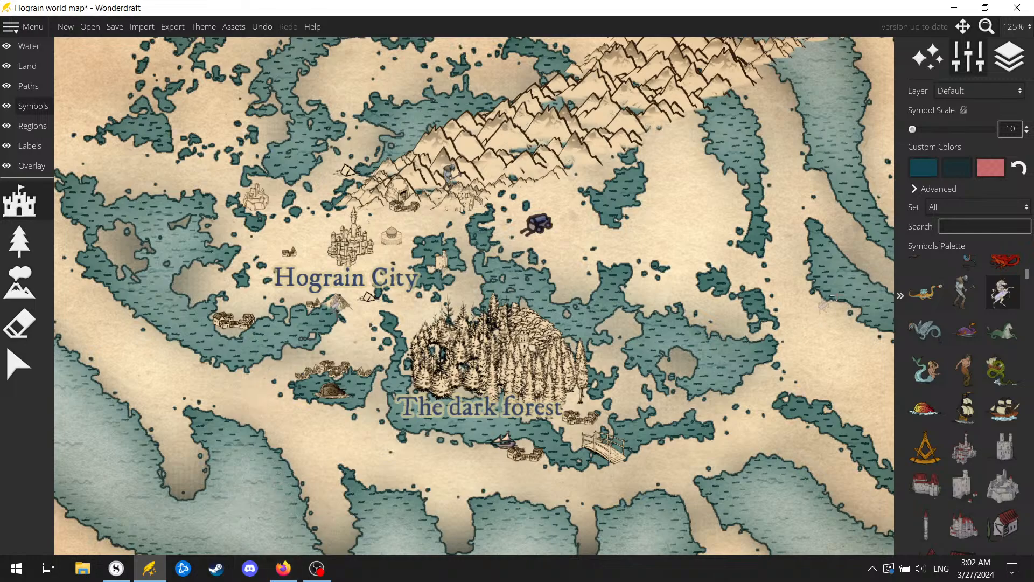
click(1016, 27)
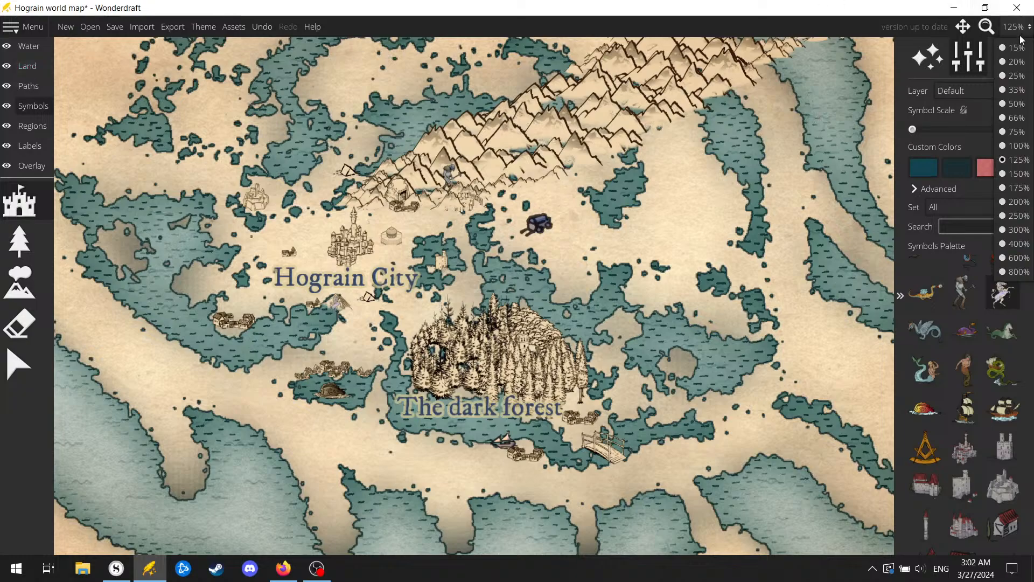
click(1019, 150)
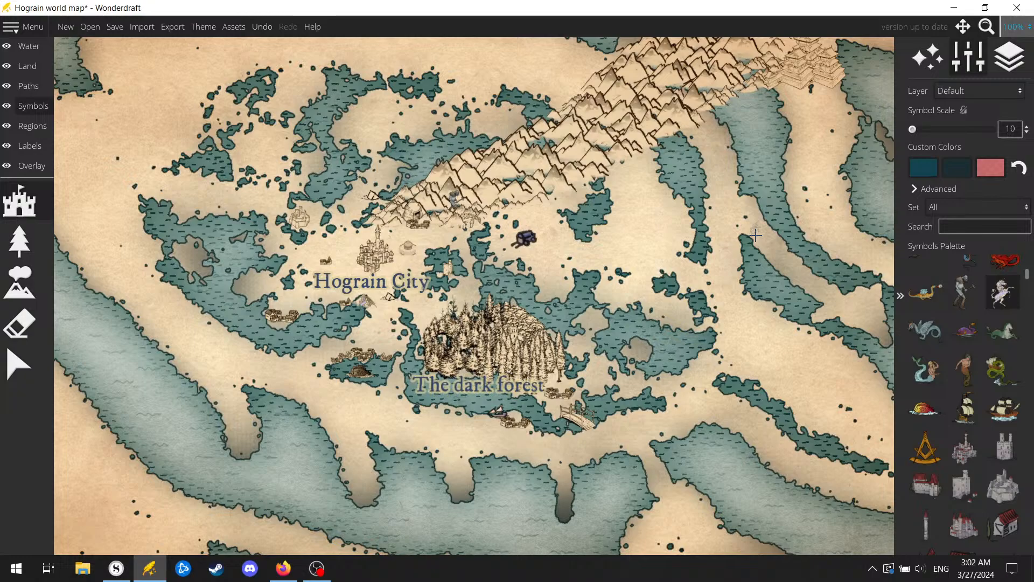
Step: Switch to Scrivener and append "On the way out, Zun spots" to the synopsis on the "A warm send off" card
key(alt+Tab)
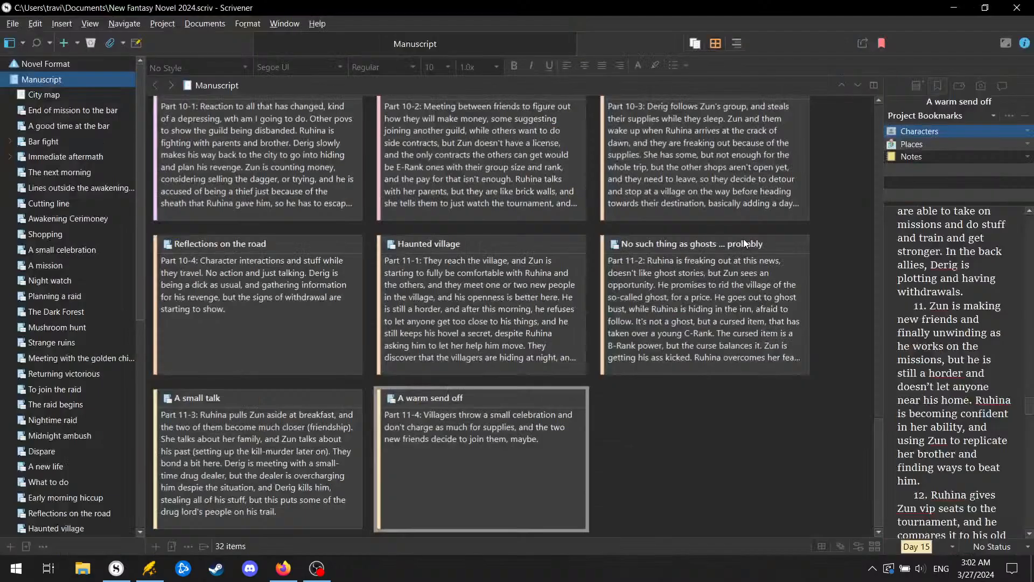
double_click(561, 441)
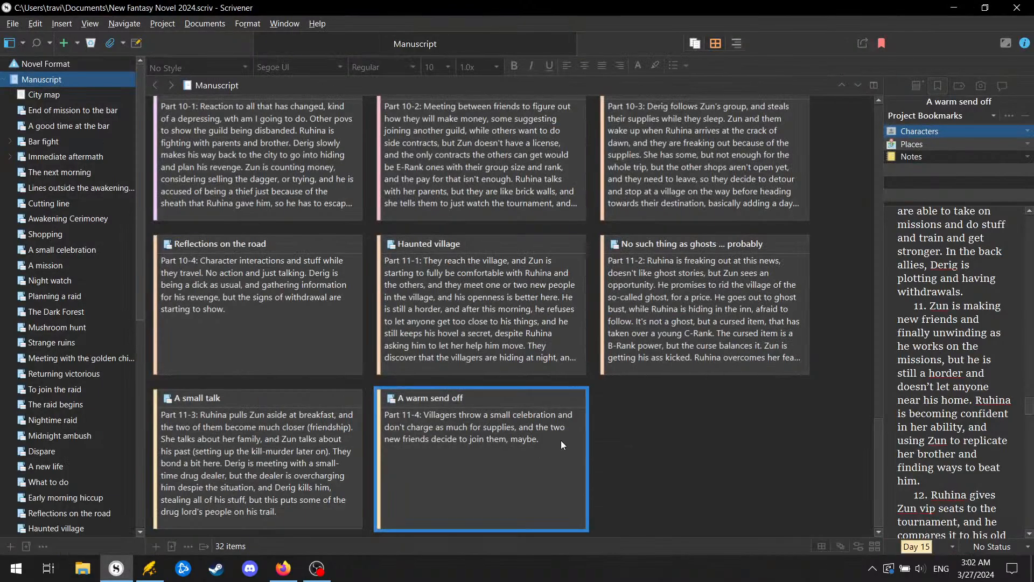
click(562, 441)
text(O)
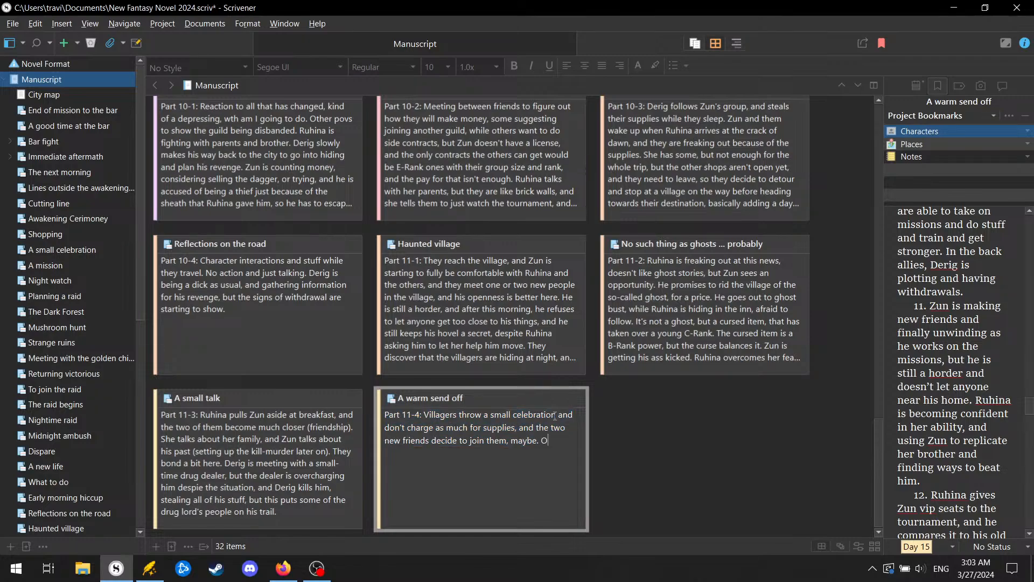
text(n the way out, Zun spots)
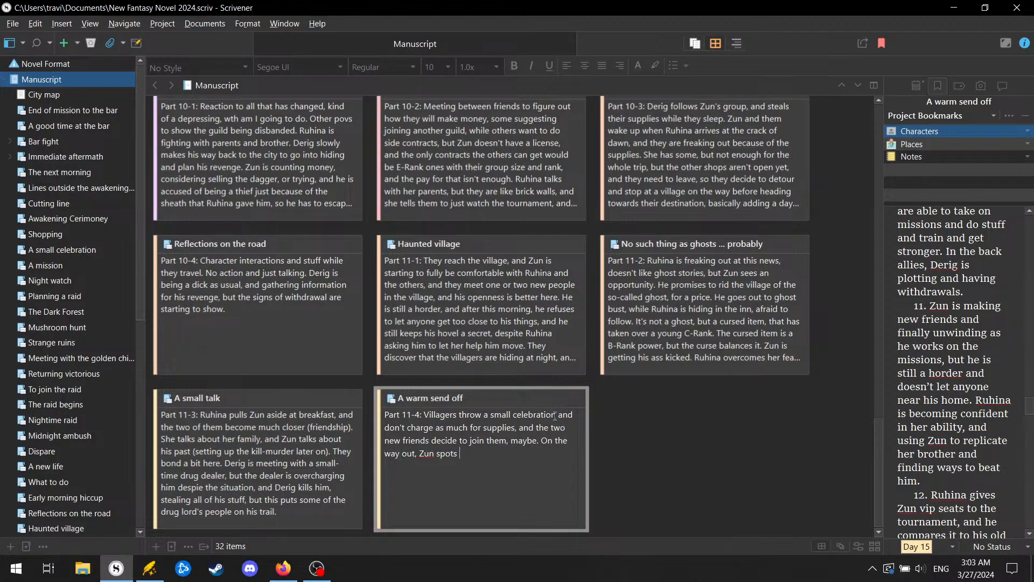
Step: Complete the sentence with "a creature known to curse people (the source of the cursed item), a unicorn, on the mountain, watching them leave."
text( a)
key(BackSpace)
text(a creature ko)
key(BackSpace)
text(nown to curst peop)
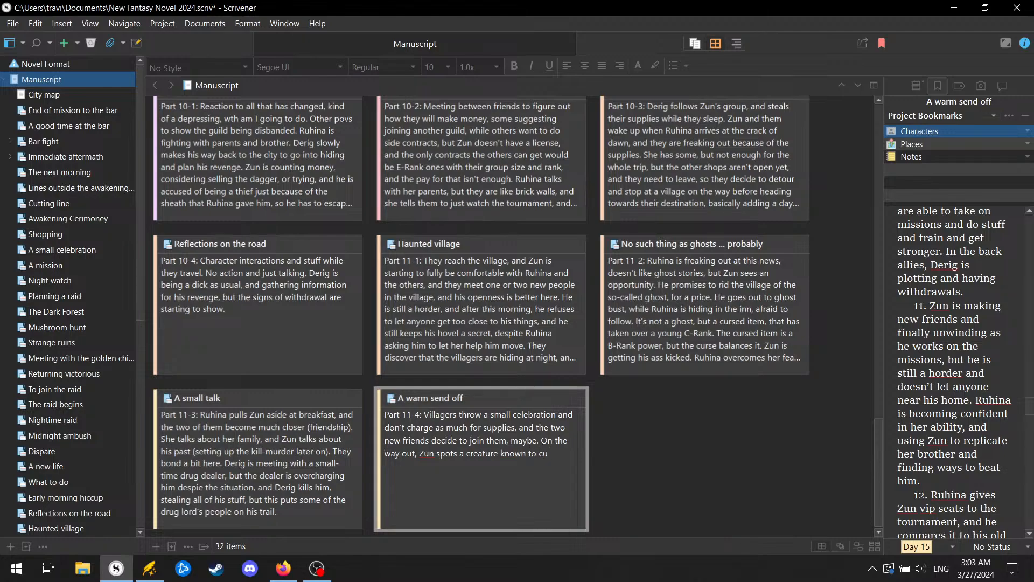
key(Left)
key(Left)
key(Left)
key(Left)
key(Left)
key(BackSpace)
text(e)
key(Right)
key(Right)
key(Right)
key(Right)
key(Right)
text(le (the source of the cursed item))
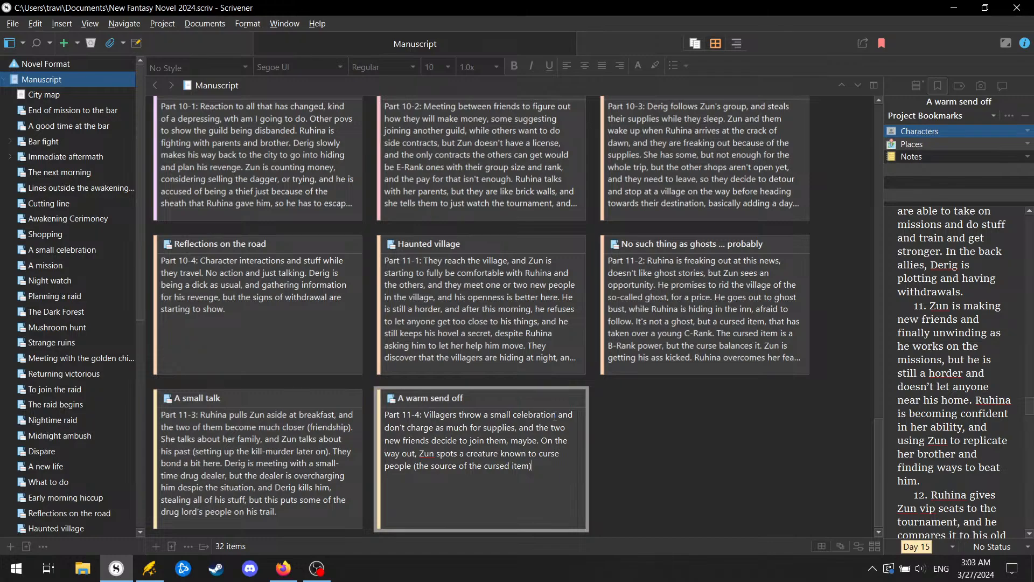
text(, a unicorn, on the mountain, wa)
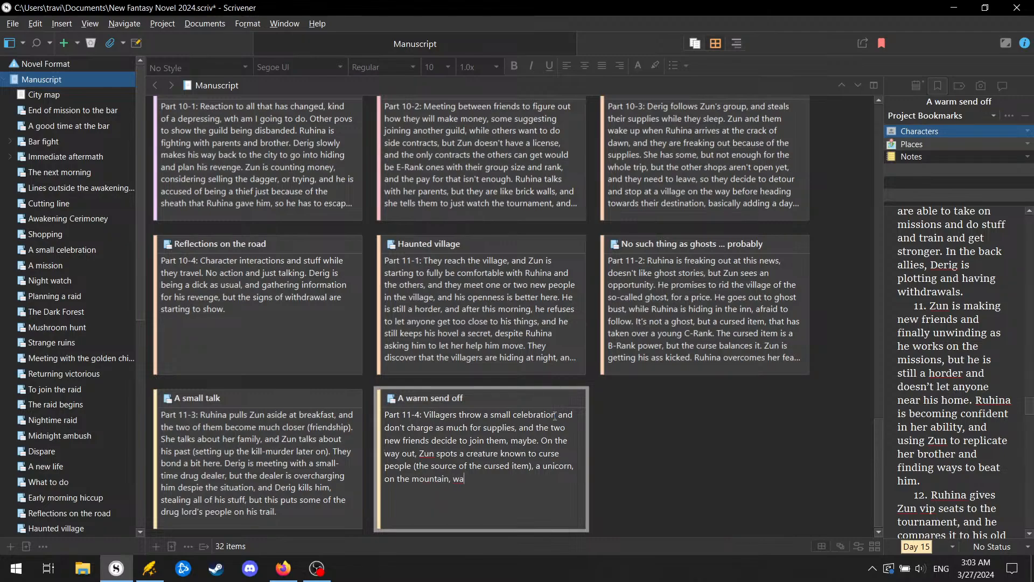
text(tching them leave.)
Step: Add a new card after "A warm send off" and label it Day 16
key(ctrl+shift+n)
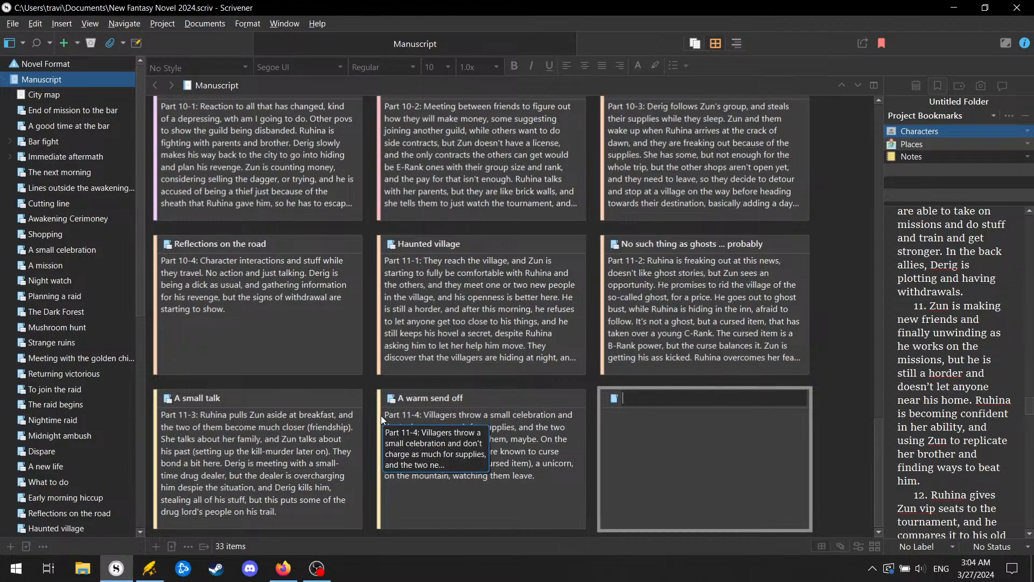
right_click(777, 388)
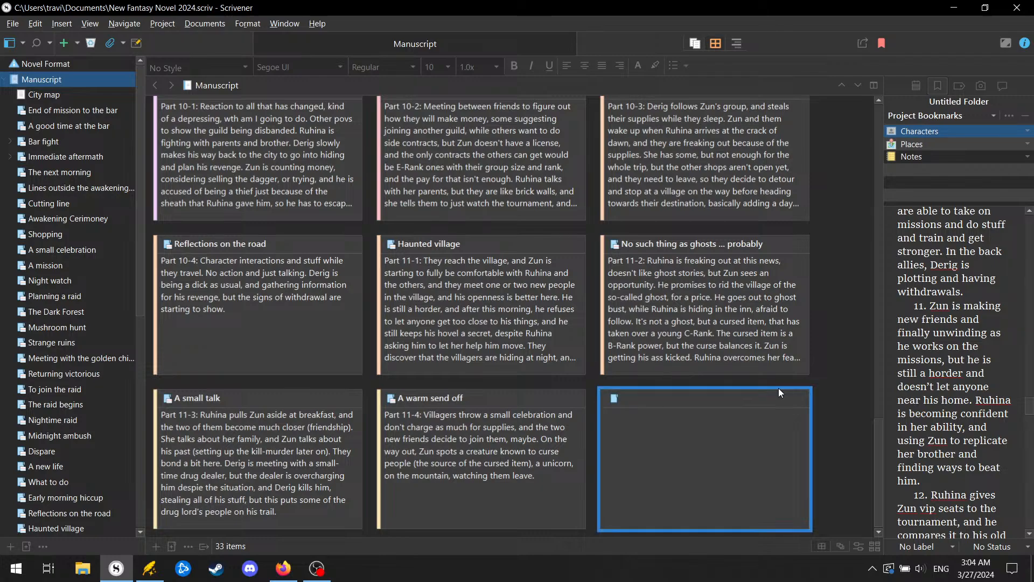
mouse_move(861, 246)
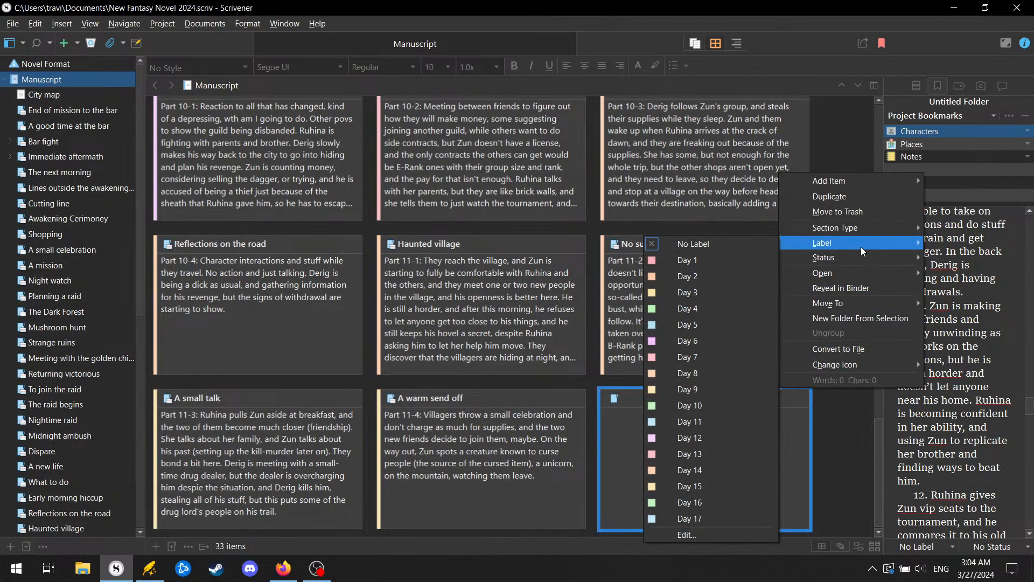
click(716, 502)
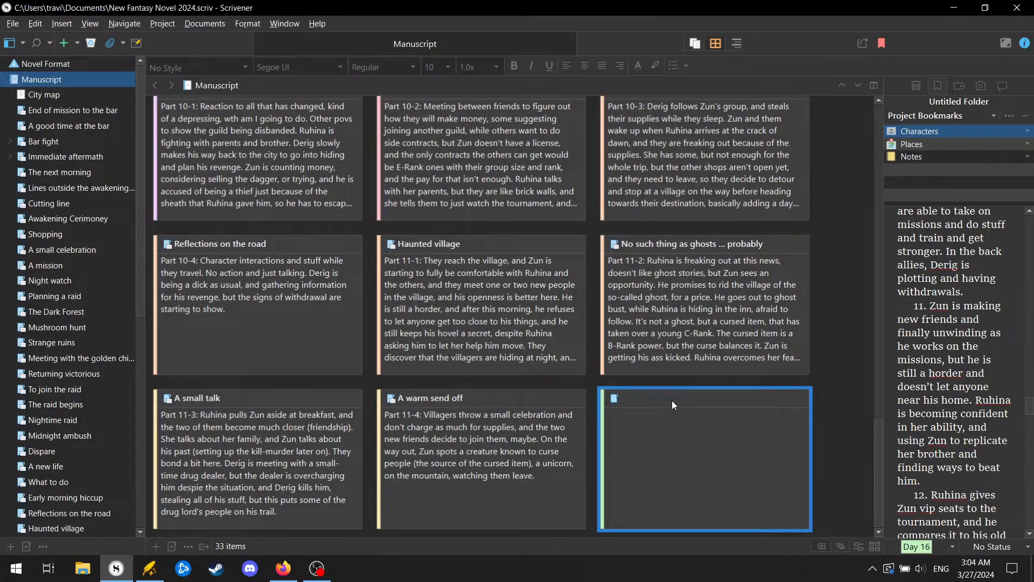
Step: Title the new Day 16 card "Arrival at Big Fish Lake"
click(672, 401)
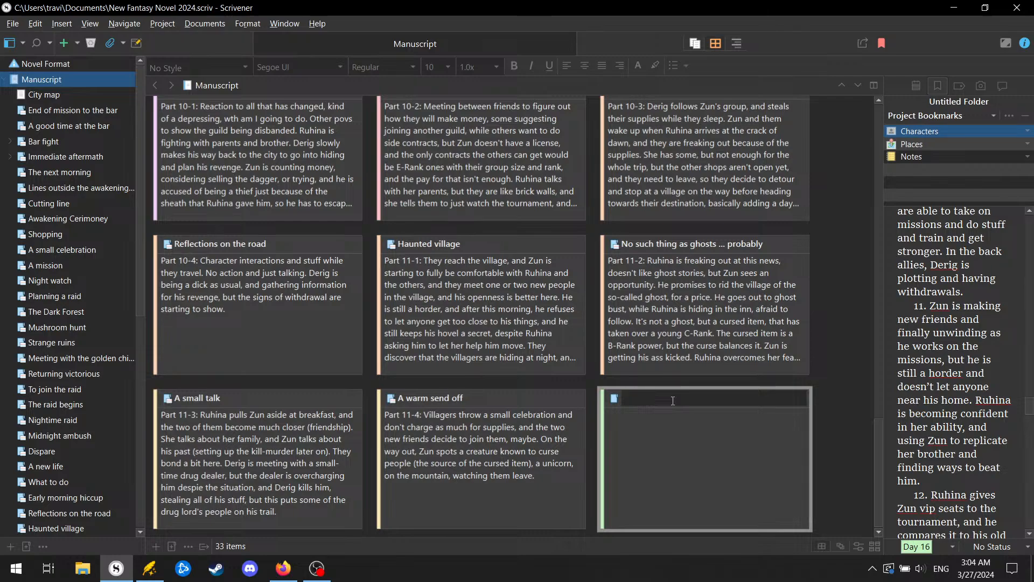
text(Arrival in )
text(the village)
key(BackSpace)
key(BackSpace)
key(BackSpace)
key(BackSpace)
key(BackSpace)
text(at)
Step: Write the card's synopsis: "Part 11-5: Because of a few hiccups with monster (probably the unicorn's fault), they had to slow their progress, but the arrived"
click(691, 434)
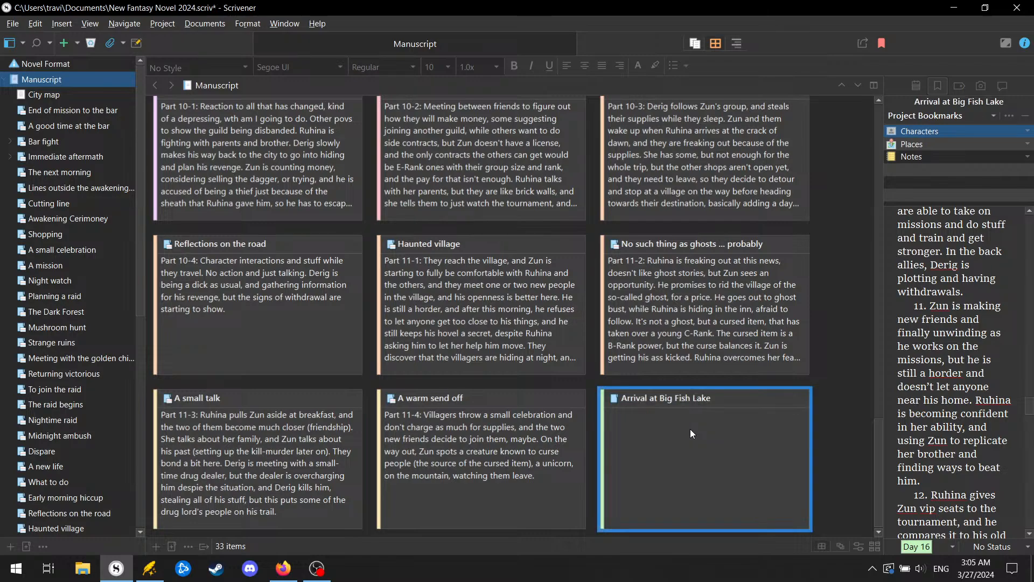
text(Pa)
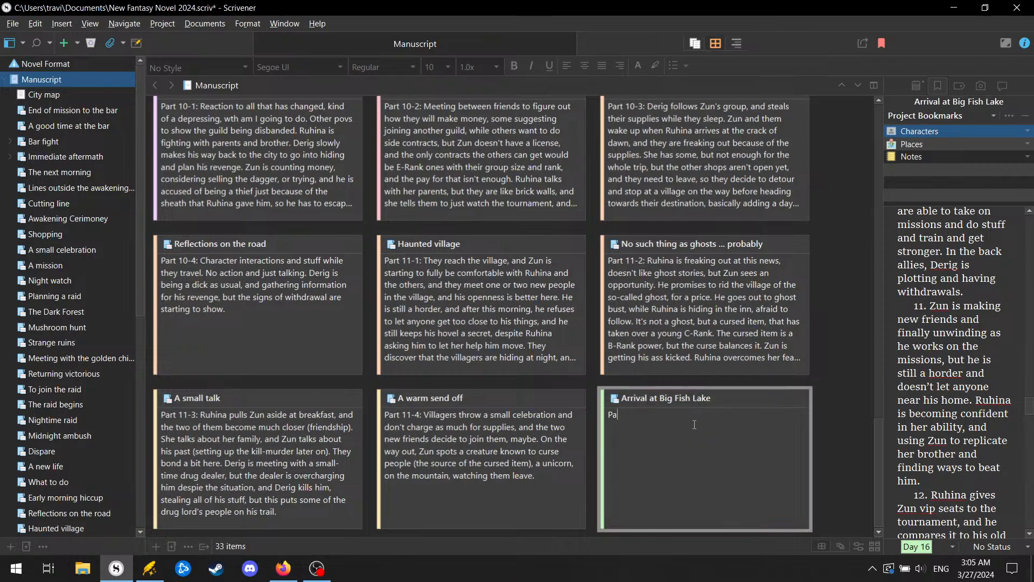
text(rt 11-5: Because of a few hiccups with mons)
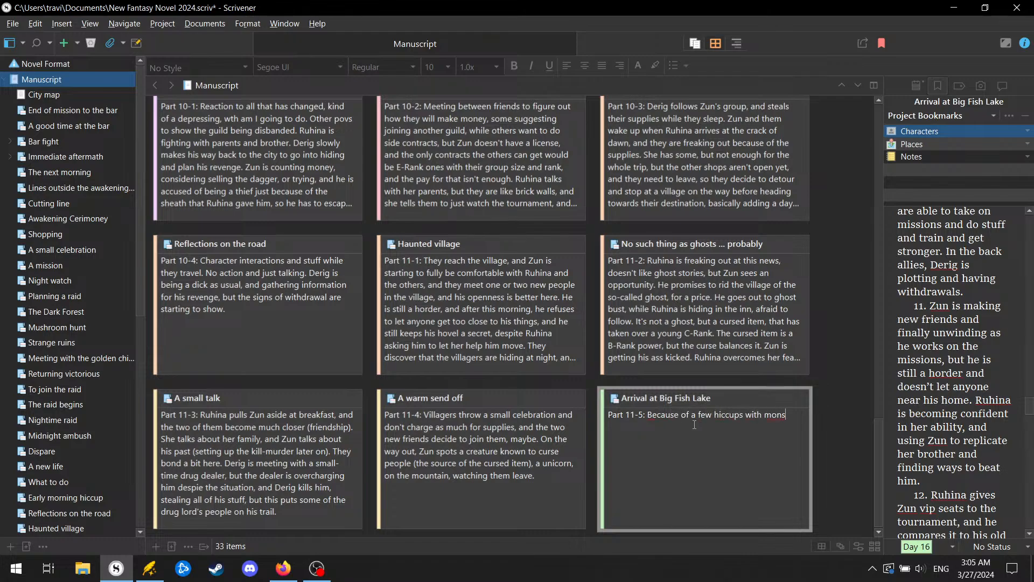
text(ter (probably the unicorn's fault), they)
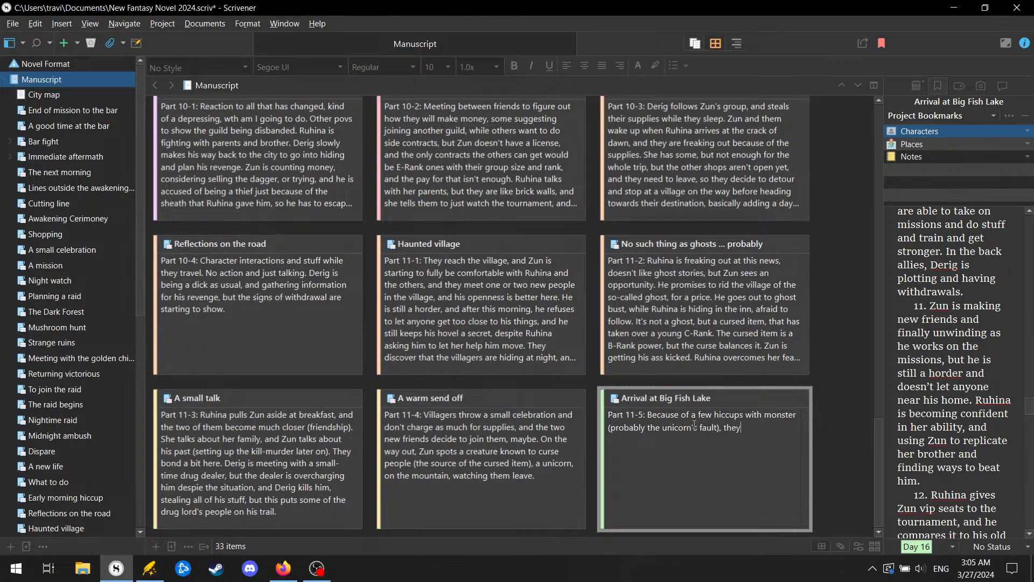
text( had to slow their progress)
text(, but the arrived)
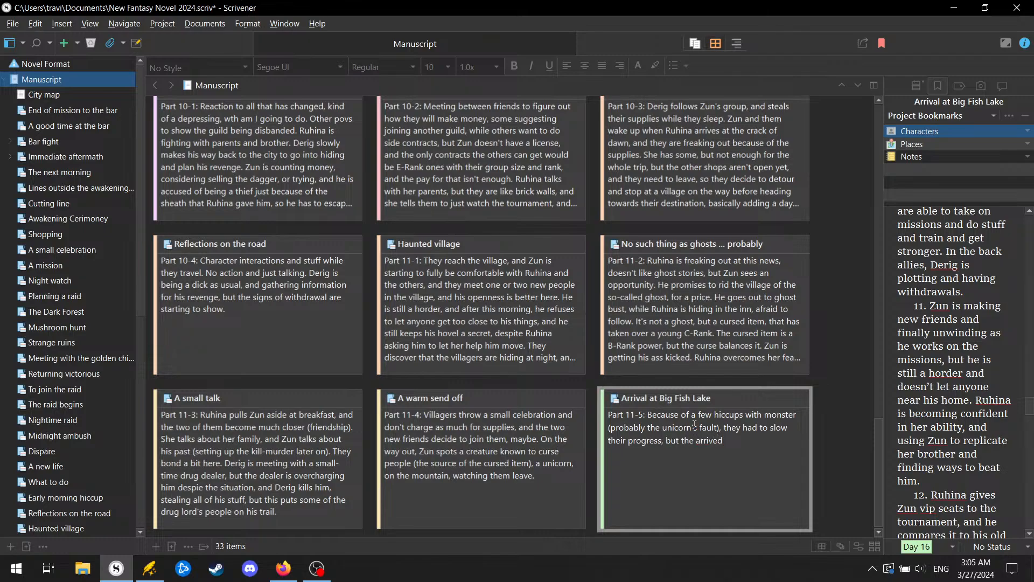
Step: Continue the synopsis with "before lunch, and meet with their contact in the fishing town (which is very large and spread out along the coast)."
text( before lunch, and meet with th)
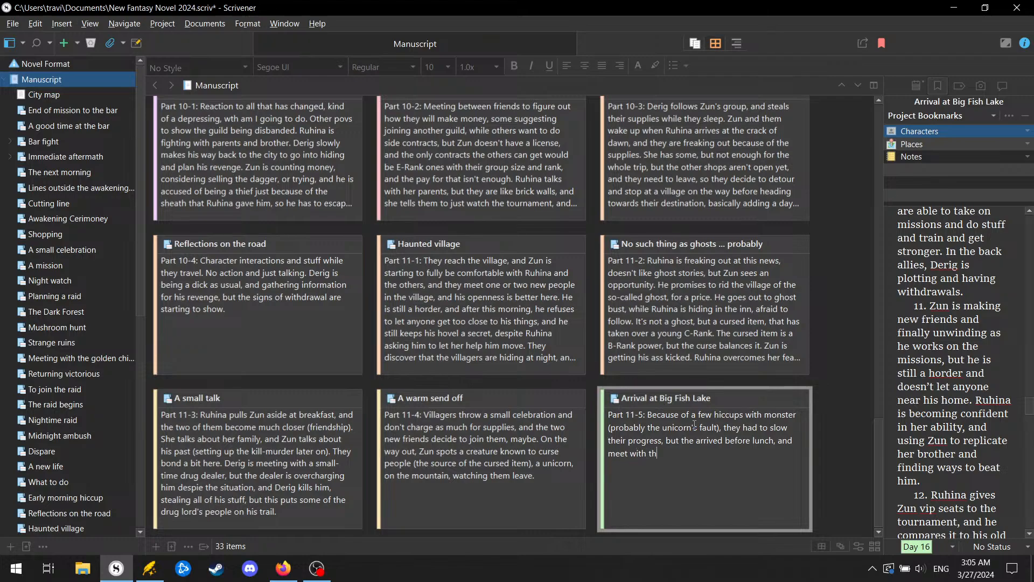
text(eir contact in the fishing v)
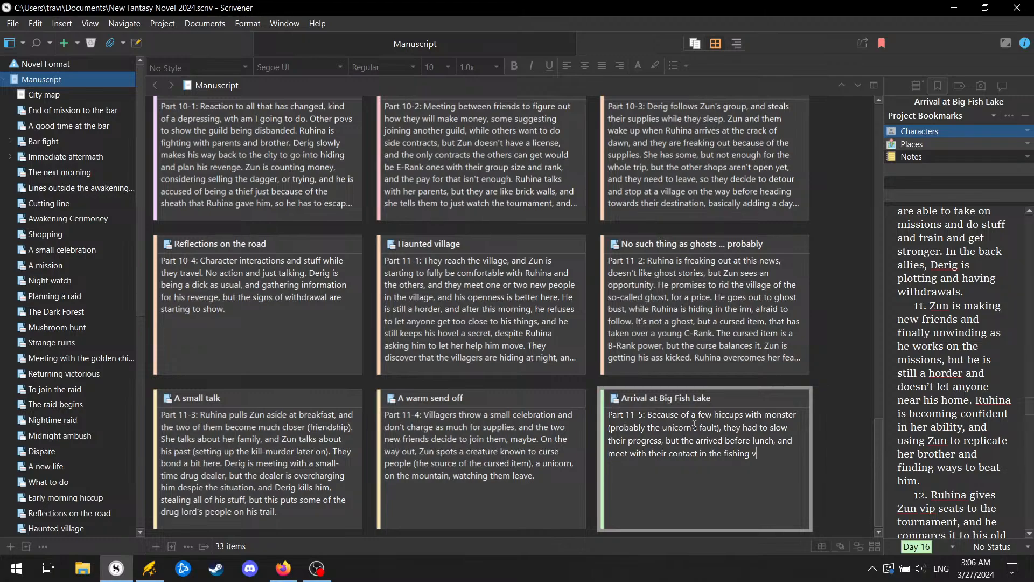
key(BackSpace)
text(town (which is very )
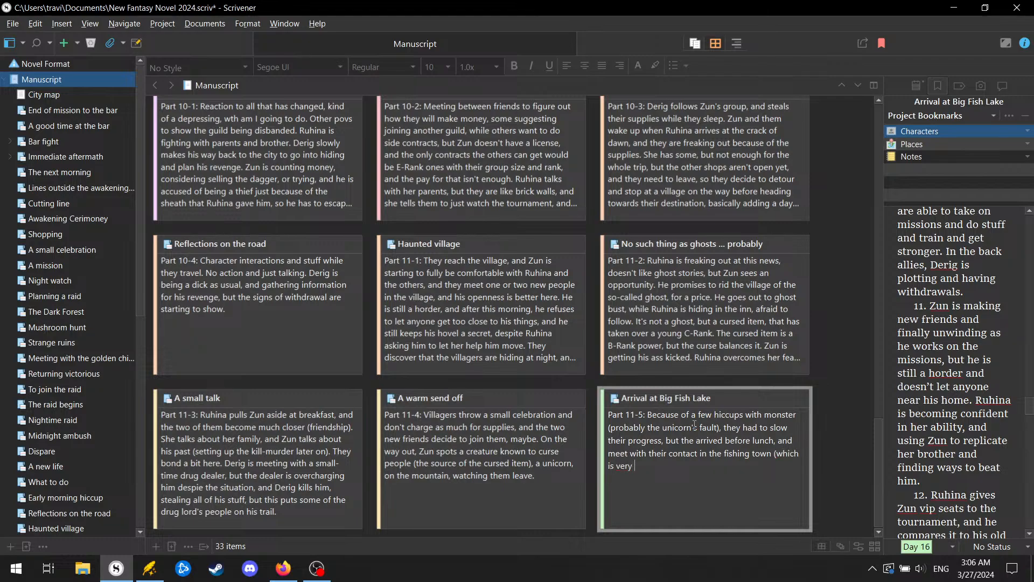
text(large and spread a out along the coast))
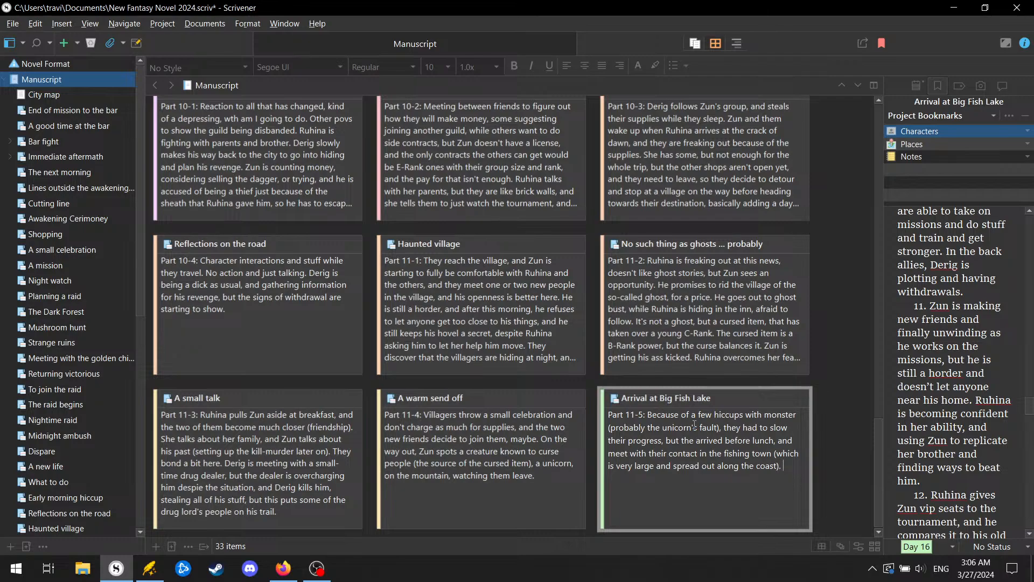
Step: Add to the synopsis "There is something in the water attacking the boats, and they need to figure out what it is, and put a stop to it."
text(. There is something in the water,)
key(BackSpace)
text(at)
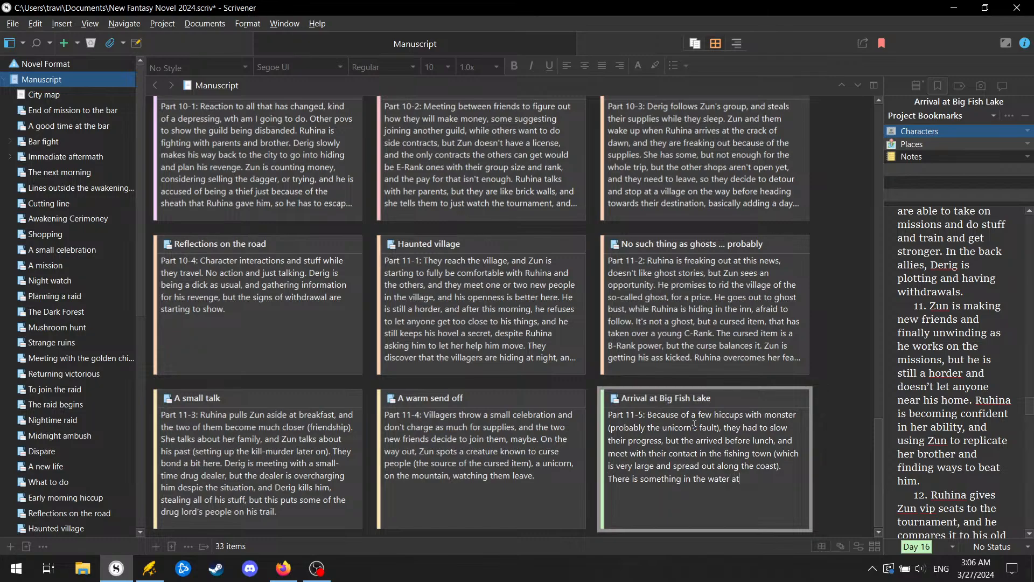
text(tacking th eboa)
key(BackSpace)
key(BackSpace)
key(BackSpace)
key(BackSpace)
text(e boats)
text(, and they nee)
text(d to figure ou)
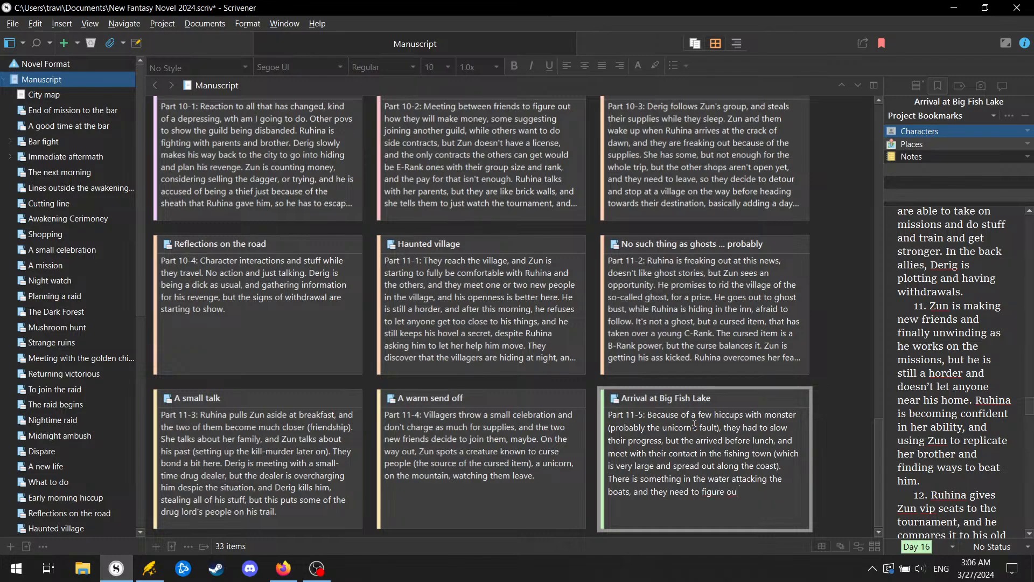
text(t what it is, and put a stop to it. (villager)
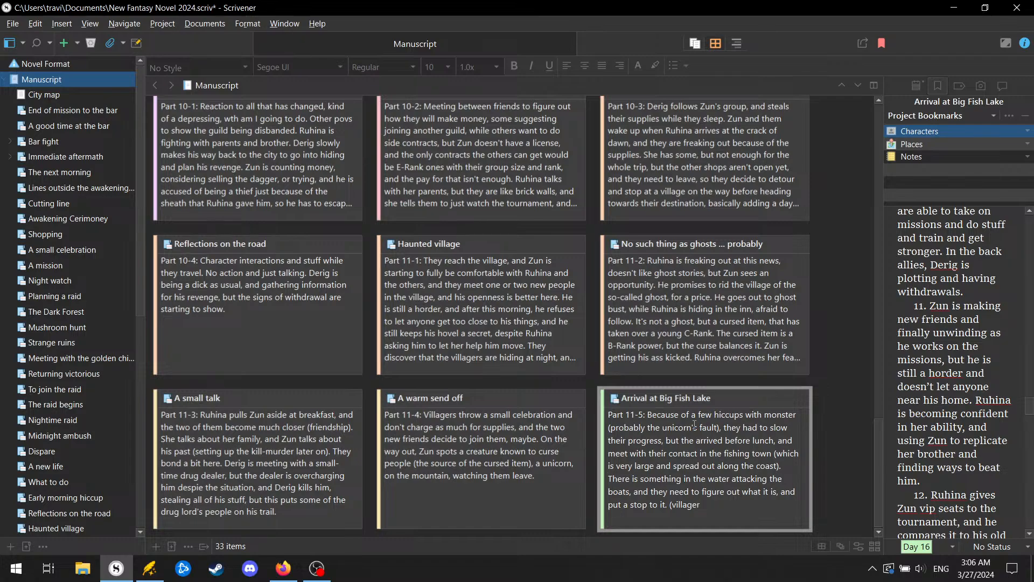
Step: Finish the synopsis with the aside "(Villagers suspect mermen, even thought this is a fresh-water lake)"
text(s suspect mermin)
key(BackSpace)
key(BackSpace)
text(en, even thought heir n)
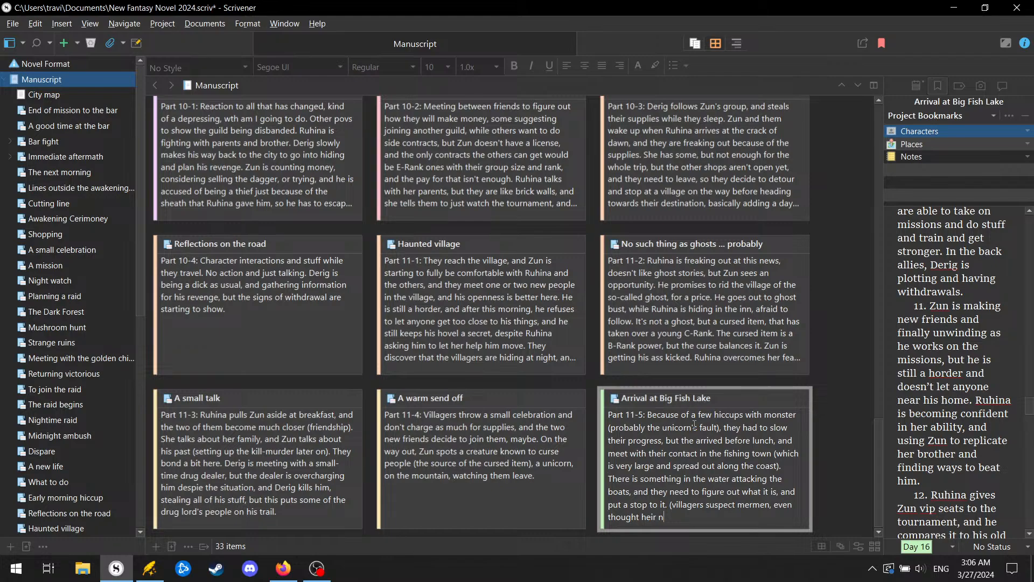
key(BackSpace)
key(BackSpace)
key(BackSpace)
key(BackSpace)
key(BackSpace)
text(t)
text(his is a frs)
key(BackSpace)
text(esh-water lake).)
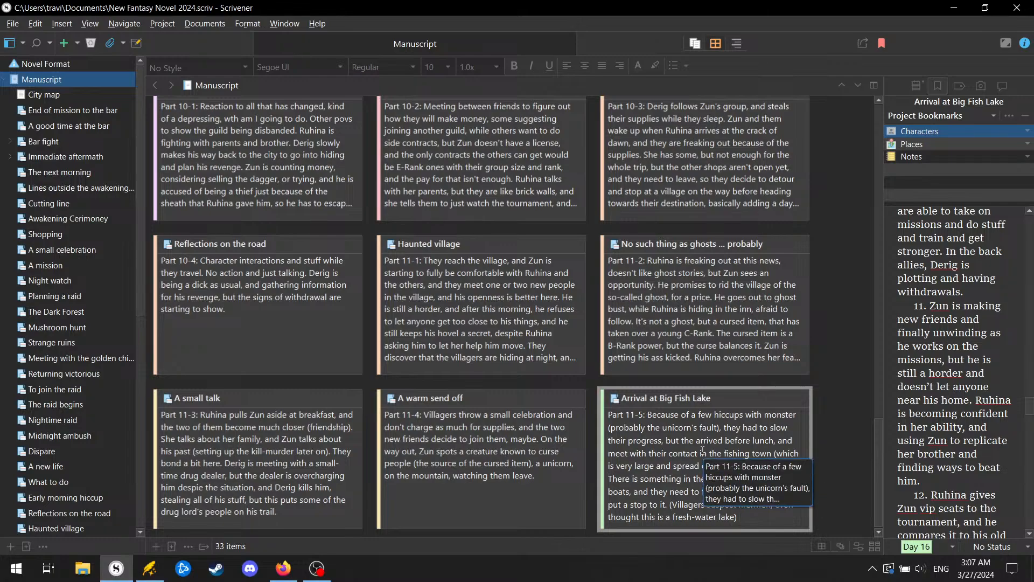
Step: Add another card after "Arrival at Big Fish Lake" and label it Day 16
key(ctrl+shift+n)
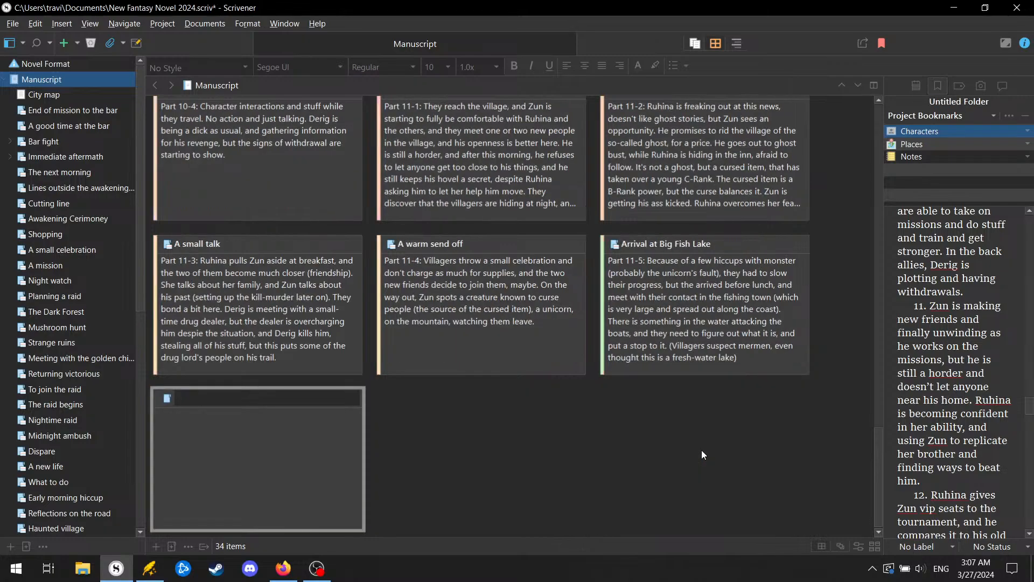
right_click(343, 386)
mouse_move(446, 244)
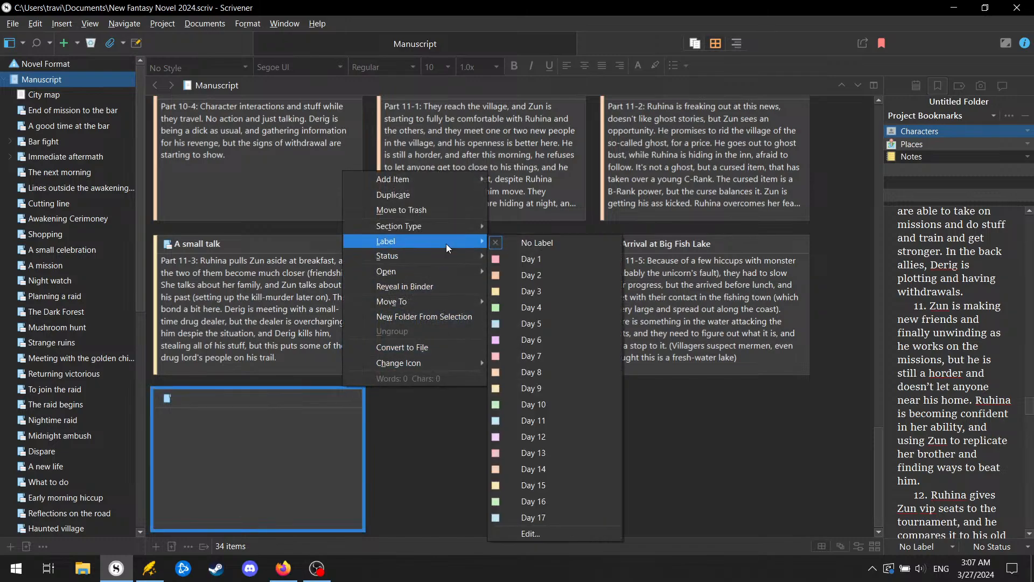
click(548, 500)
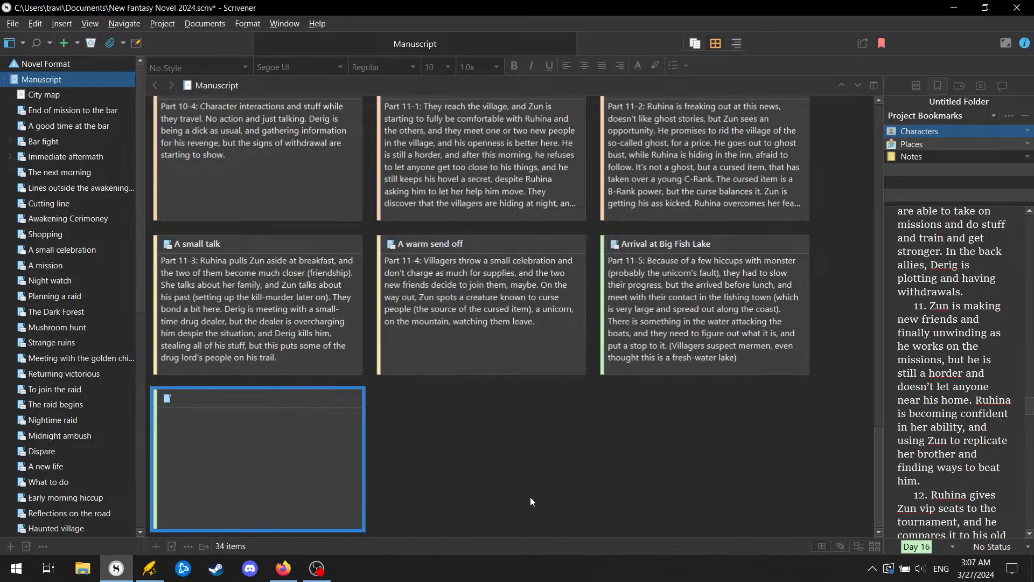
Step: Title the new card "Investigation" and begin its synopsis with "Part 11-6:"
click(314, 399)
text(I)
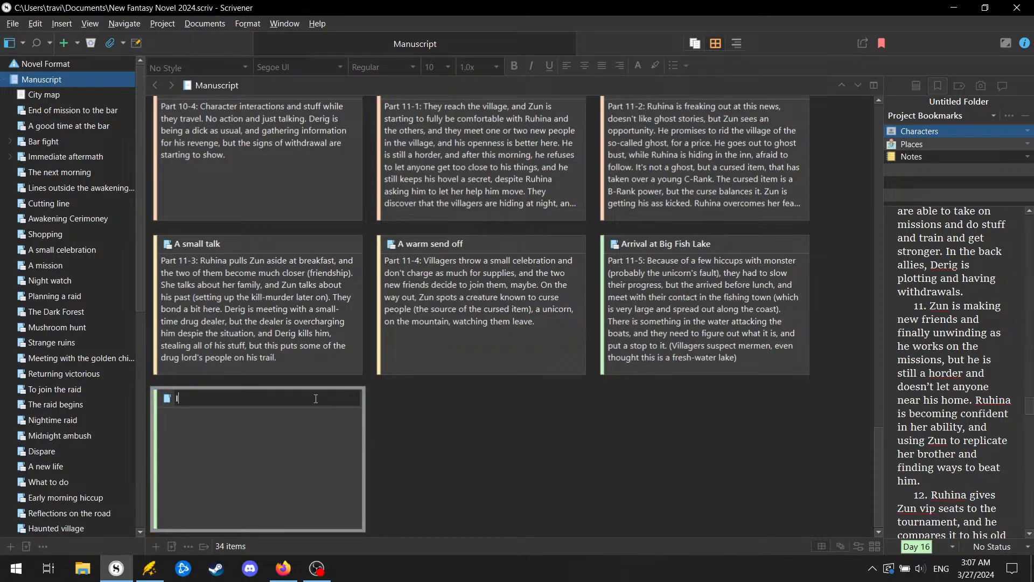
text(nvestigation)
key(Tab)
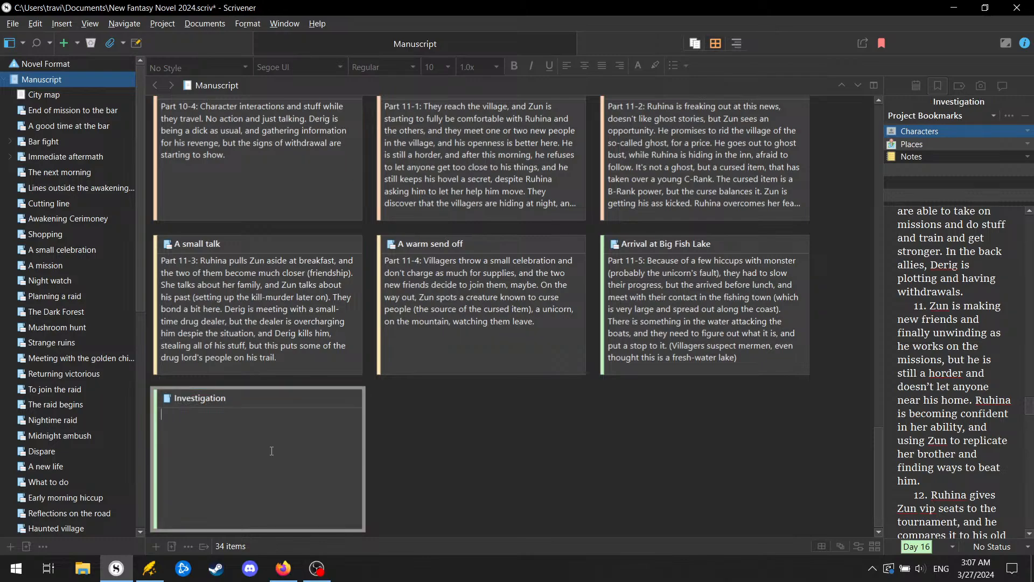
text(Part 11-6:)
Step: Consult the plot notes for points 10 to 13, and continue the synopsis with "Group splits up and begins questioning fishermen, and there"
scroll(983, 430, down, 5)
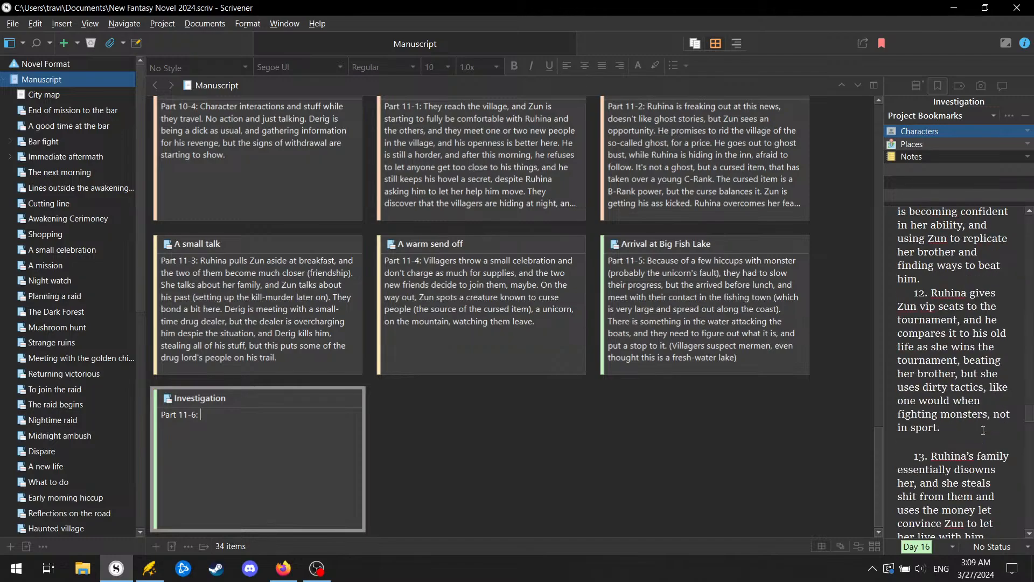
scroll(983, 431, up, 5)
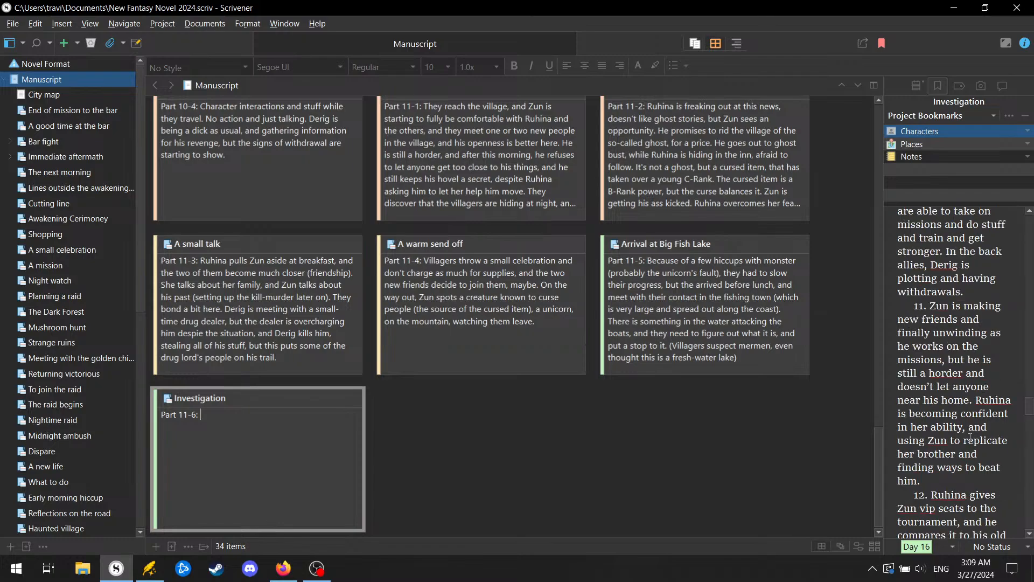
scroll(946, 460, down, 4)
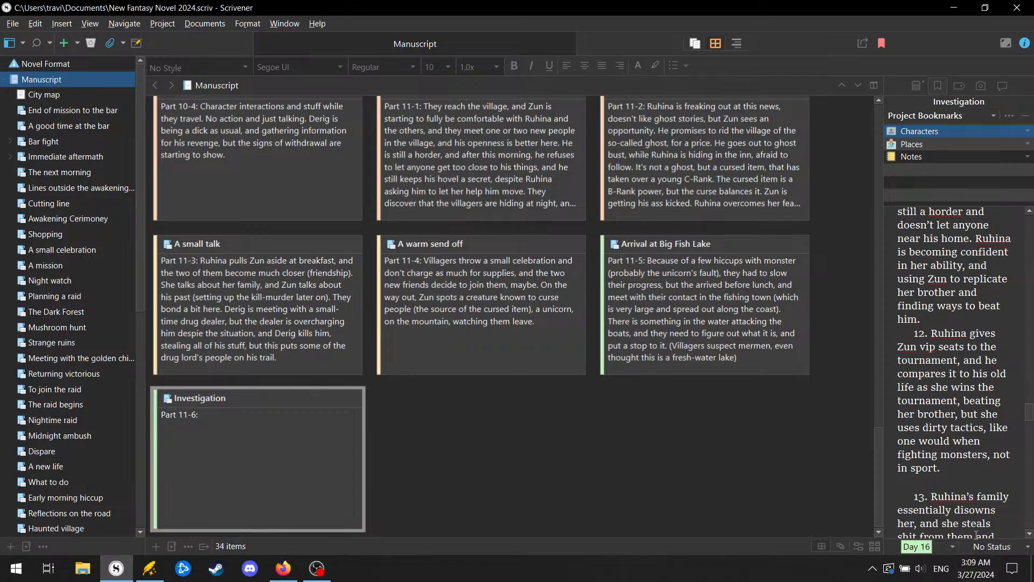
scroll(963, 517, down, 1)
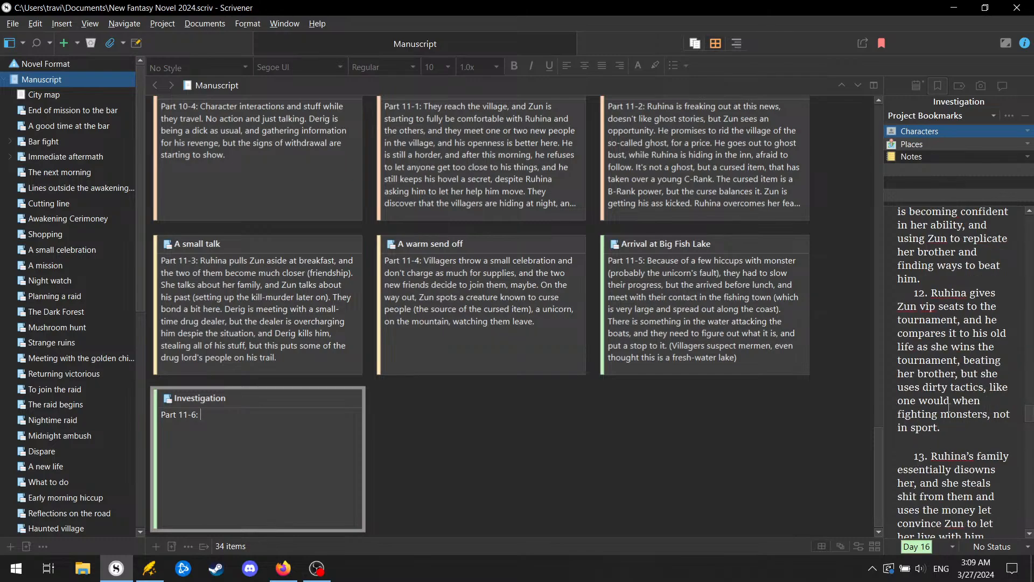
scroll(916, 415, up, 5)
scroll(901, 424, up, 2)
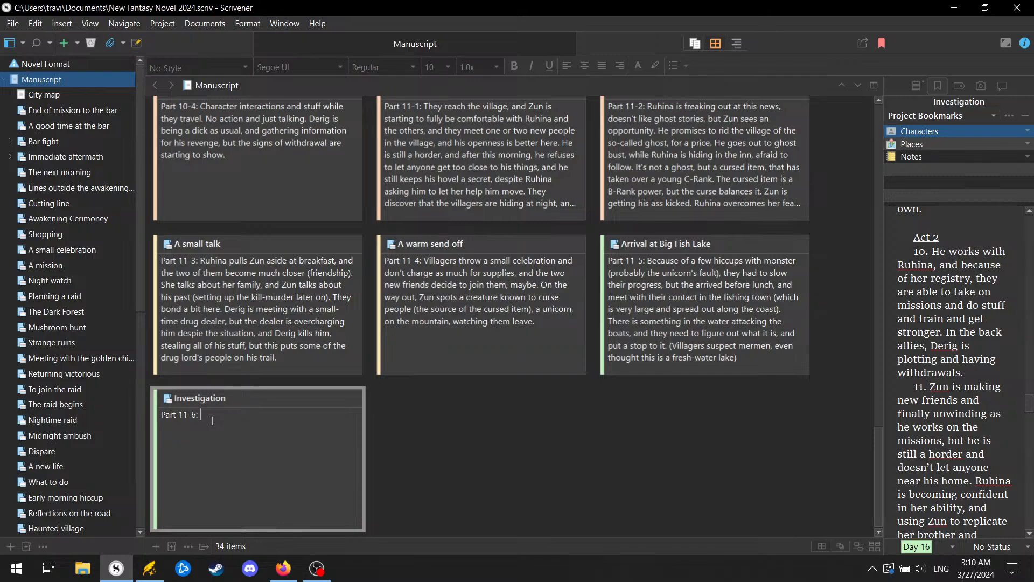
text(Group splits up and begins q)
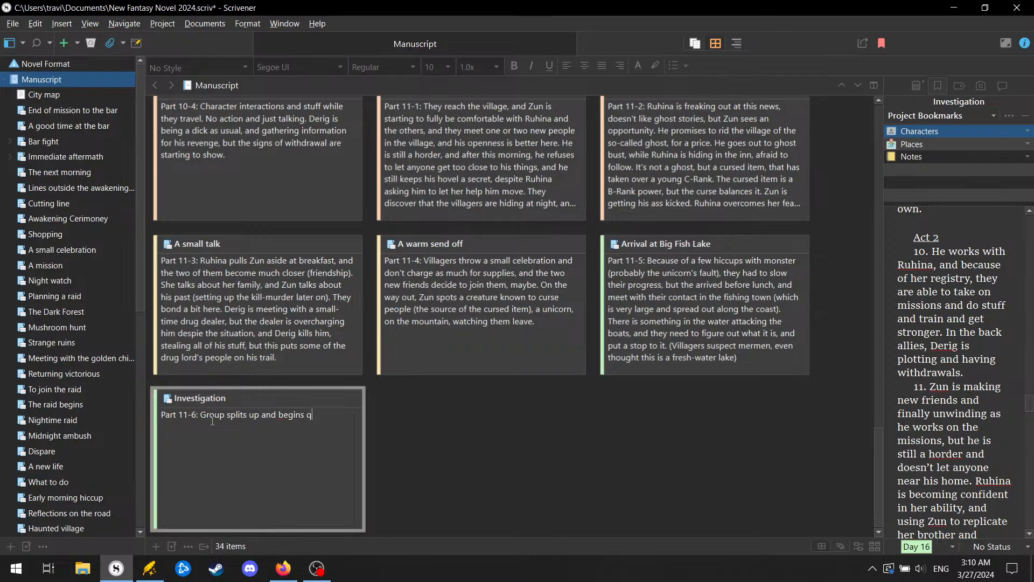
text(uestiong)
key(BackSpace)
key(BackSpace)
text(ning fishermen, and there )
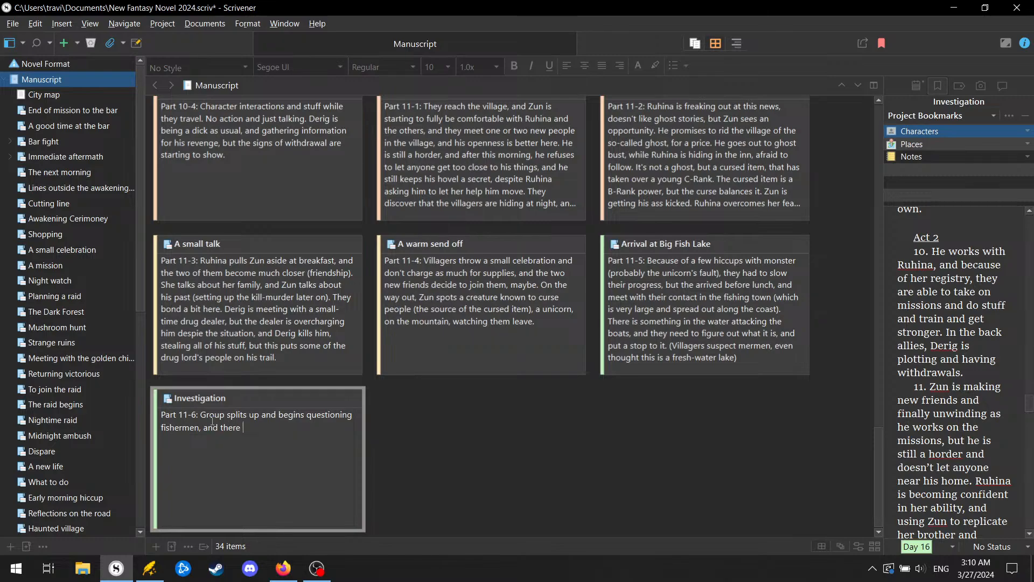
Step: Complete the sentence with "are some suspicious people.", correcting the spelling of "suspicious"
text(are some suspicous people)
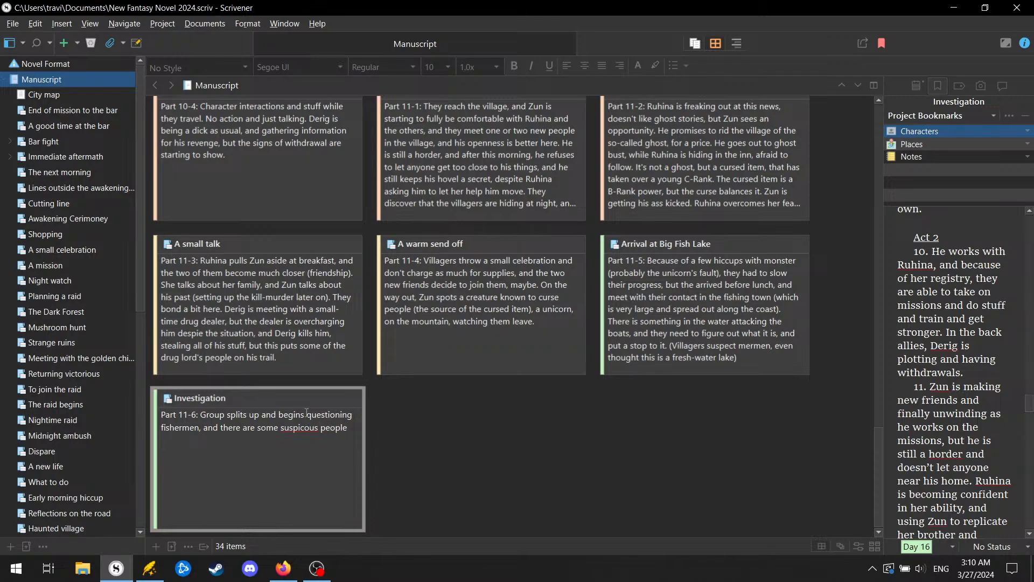
text(.)
right_click(307, 429)
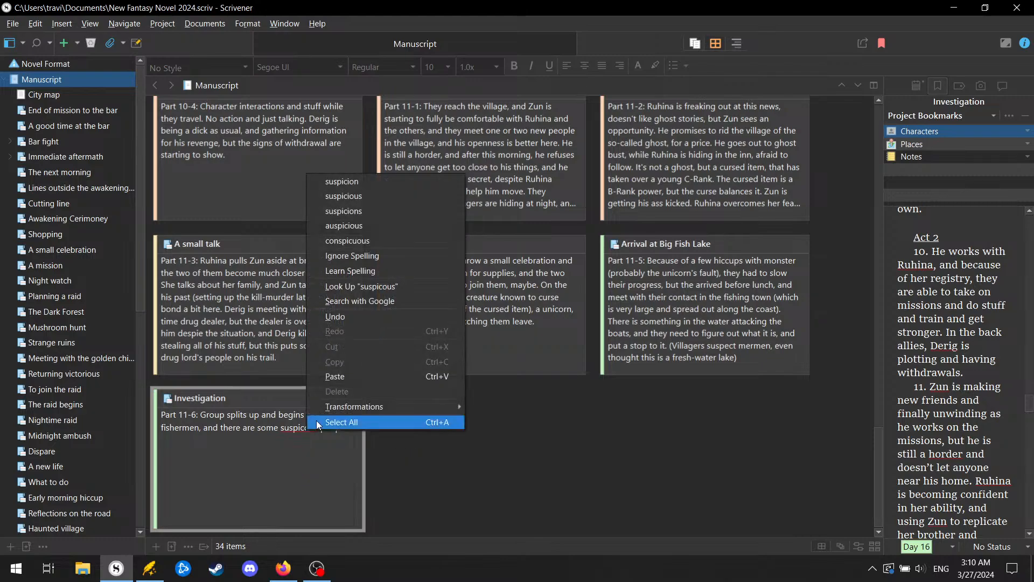
click(390, 198)
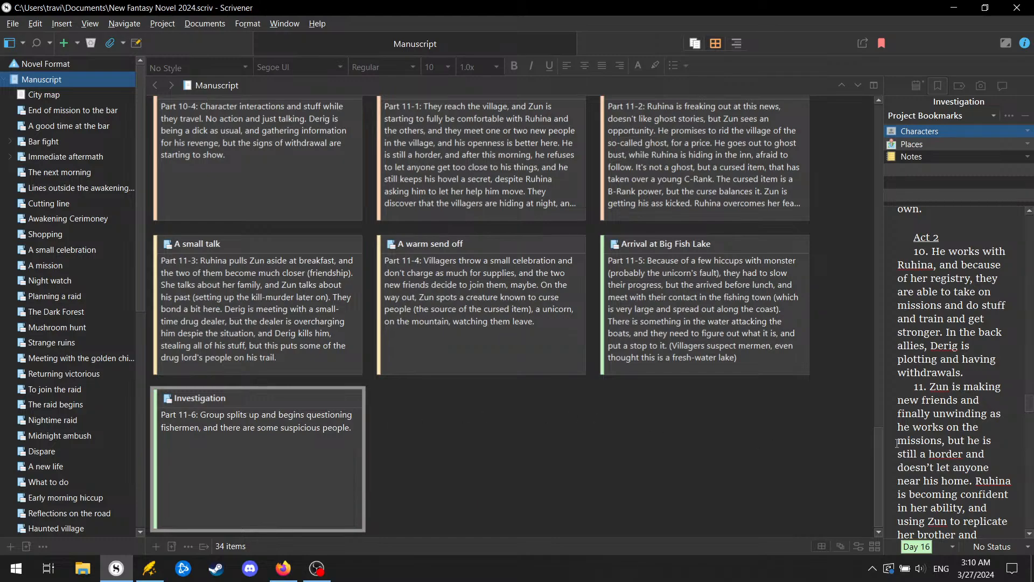
Step: Read through the plot notes for points 11 to 15 in the bookmarked document
scroll(903, 443, down, 4)
scroll(903, 442, down, 10)
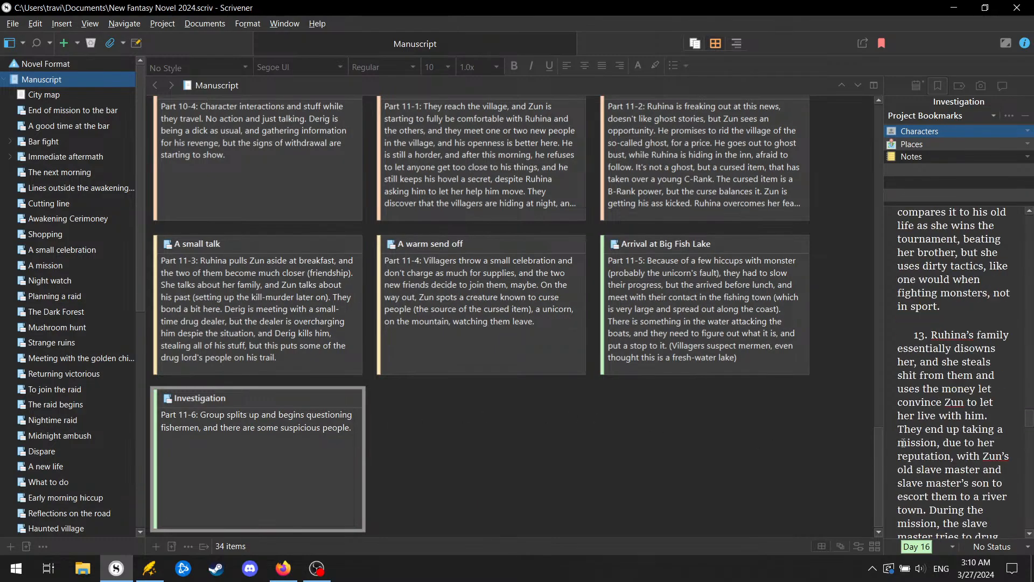
scroll(903, 443, down, 3)
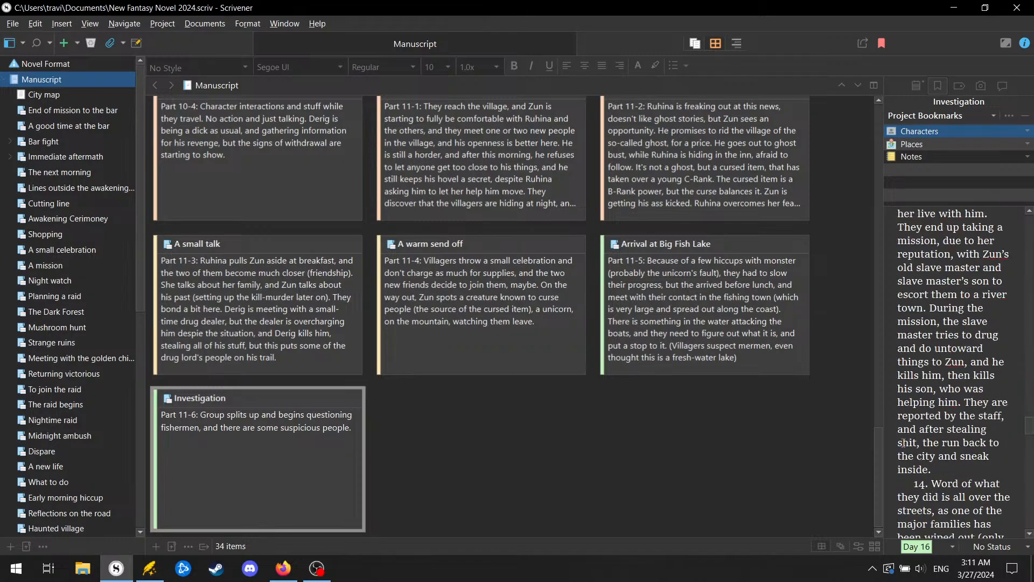
scroll(904, 443, down, 1)
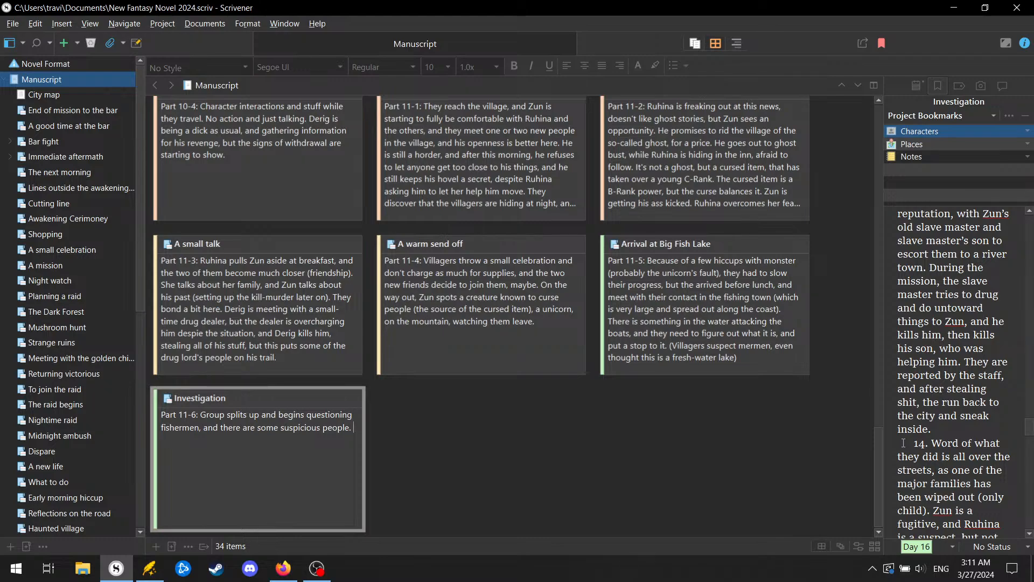
scroll(903, 443, down, 2)
scroll(903, 442, down, 4)
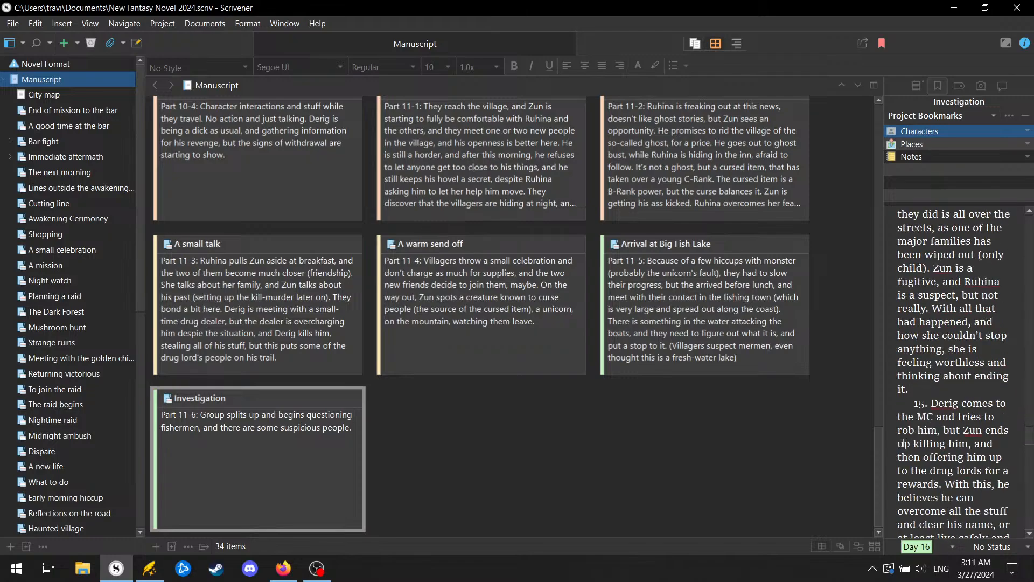
scroll(904, 442, down, 2)
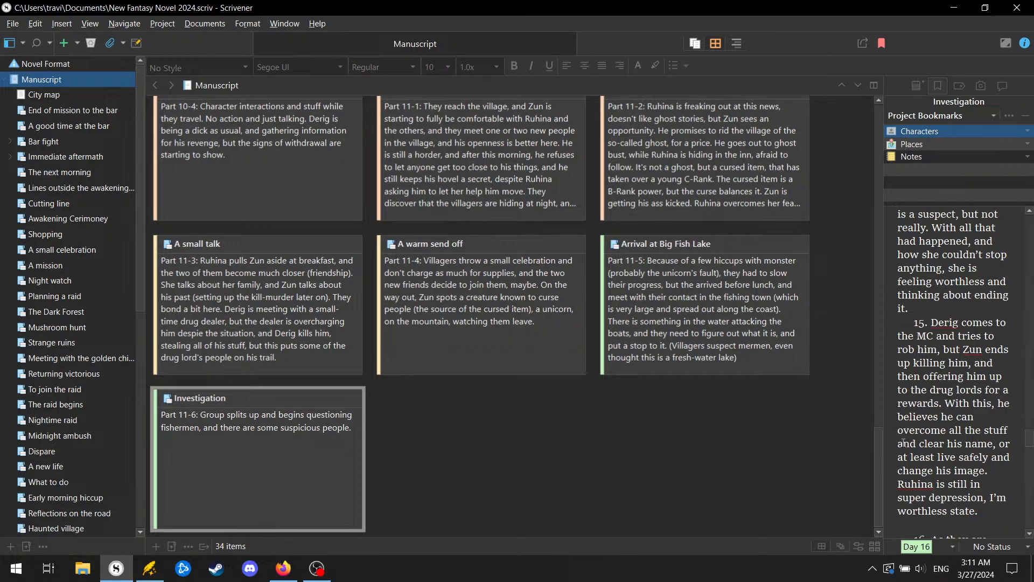
scroll(903, 443, up, 12)
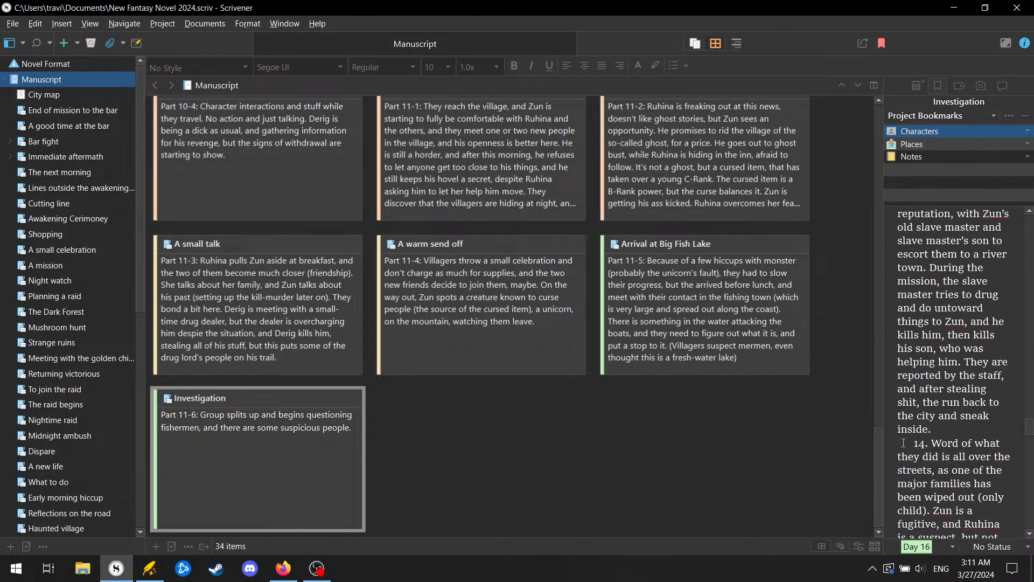
scroll(904, 442, up, 4)
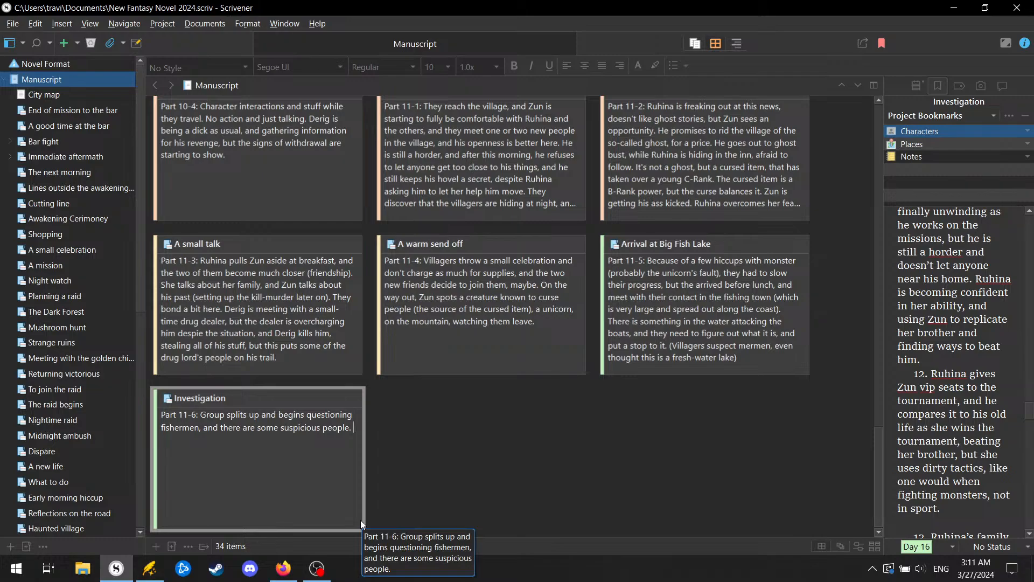
Step: Add to the synopsis "Group finds some clues, and goes to investigate a cave one of them said they'd noticed on the southern coast"
key(Return)
text(Group finds some clues, a)
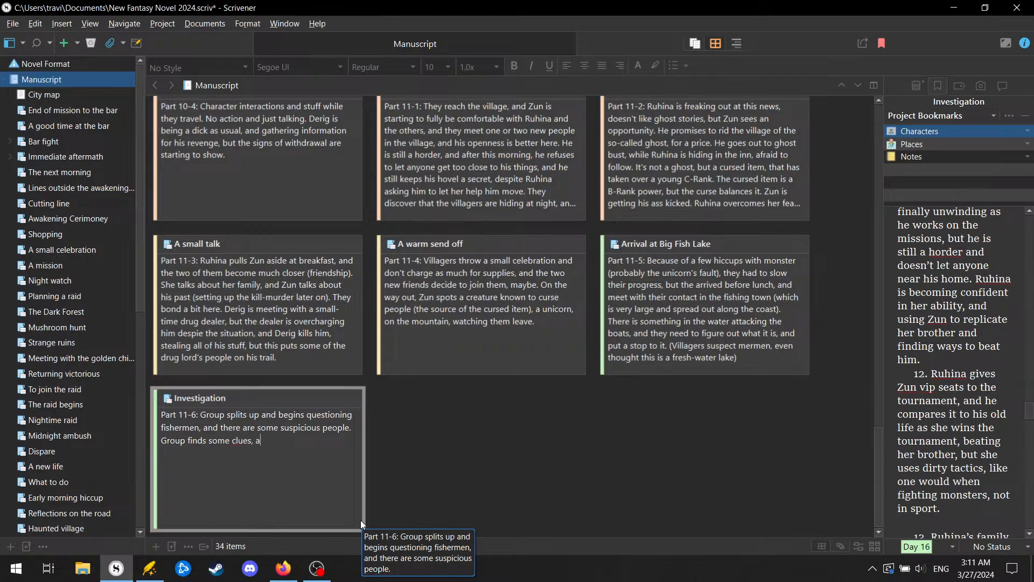
text(nd goes to inv)
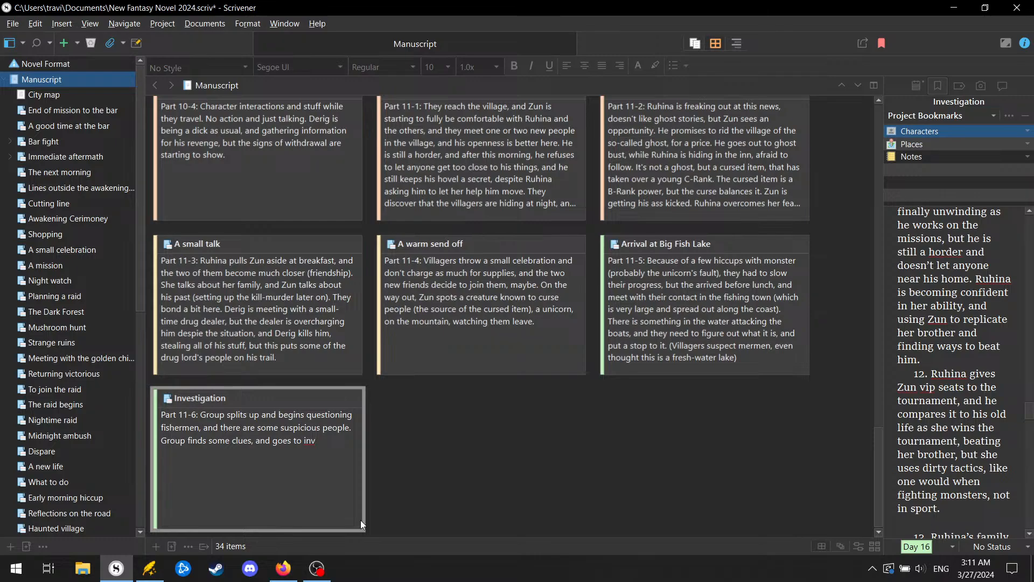
text(estigate a cave one of them sa)
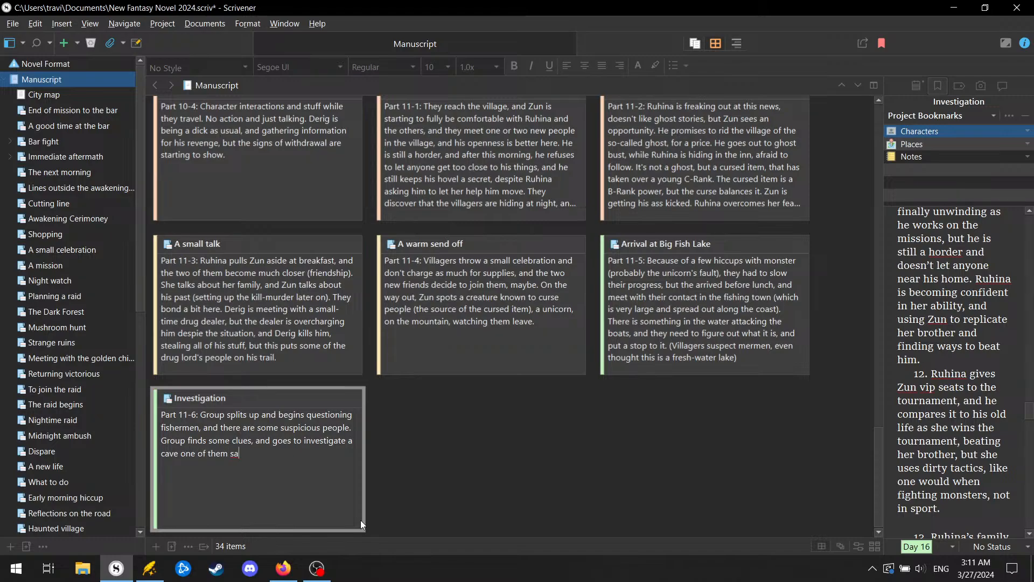
text(i)
text(d the'd n)
key(BackSpace)
key(BackSpace)
key(BackSpace)
key(BackSpace)
text(y'd noticed on the southern)
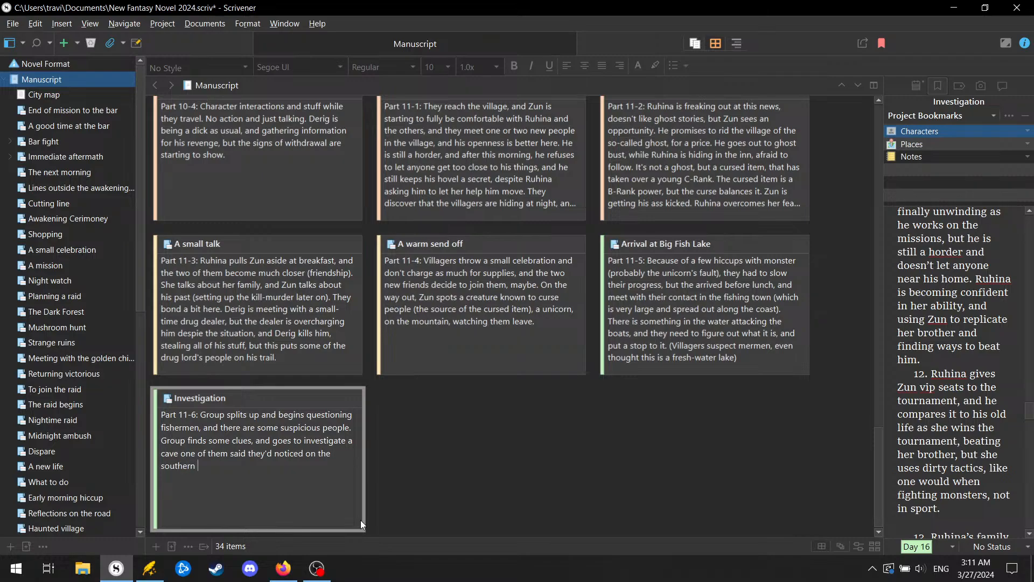
text( coast)
Step: Continue the synopsis with "The cave seems to be empty, but one of the new members finds that suspicous, then presses a lever, and"
text(. The cave seems to be empty, bu)
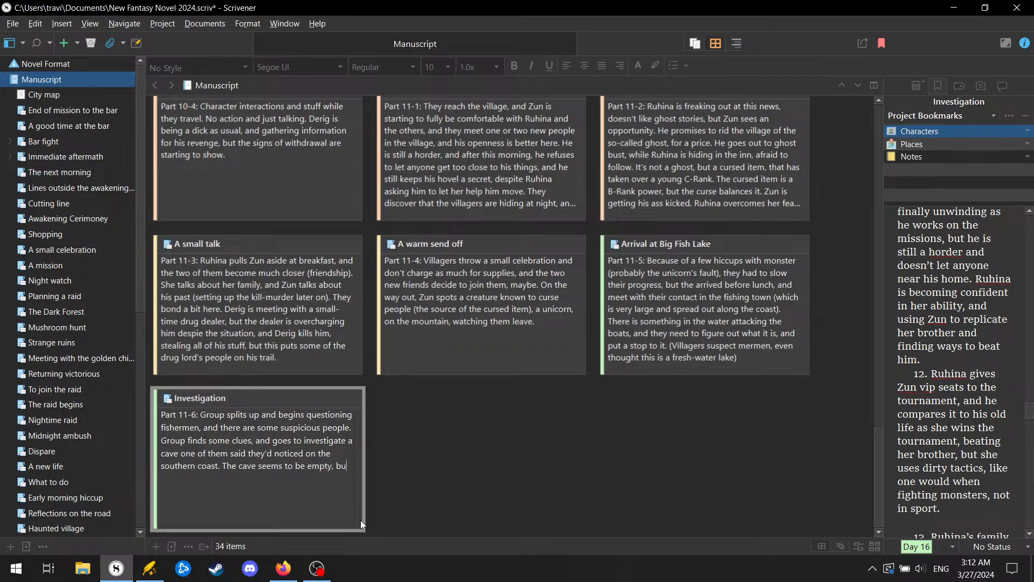
text(t one of the new member)
text(s )
text(finds that s)
text(usp)
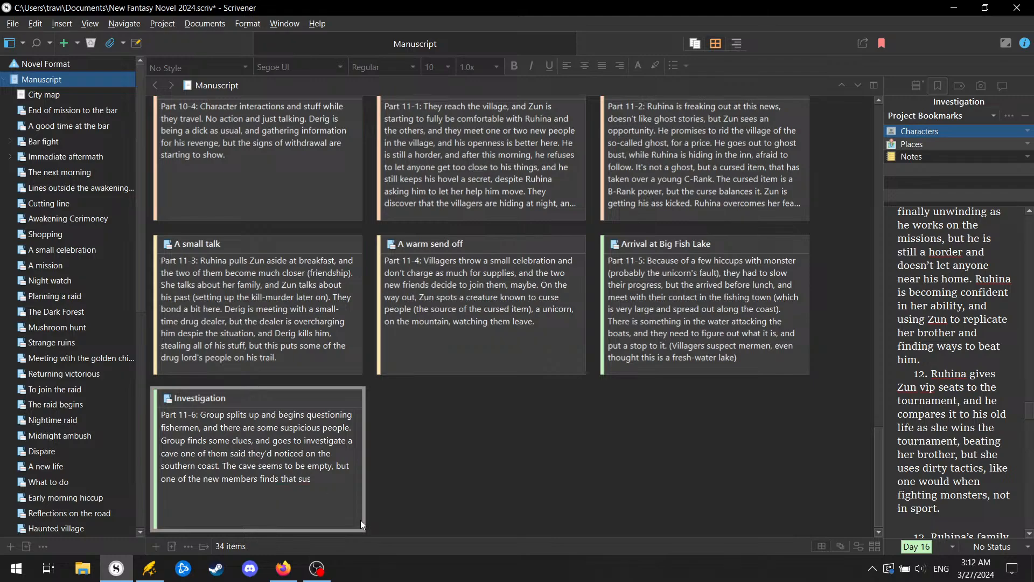
text(icous, then presses a lever, and)
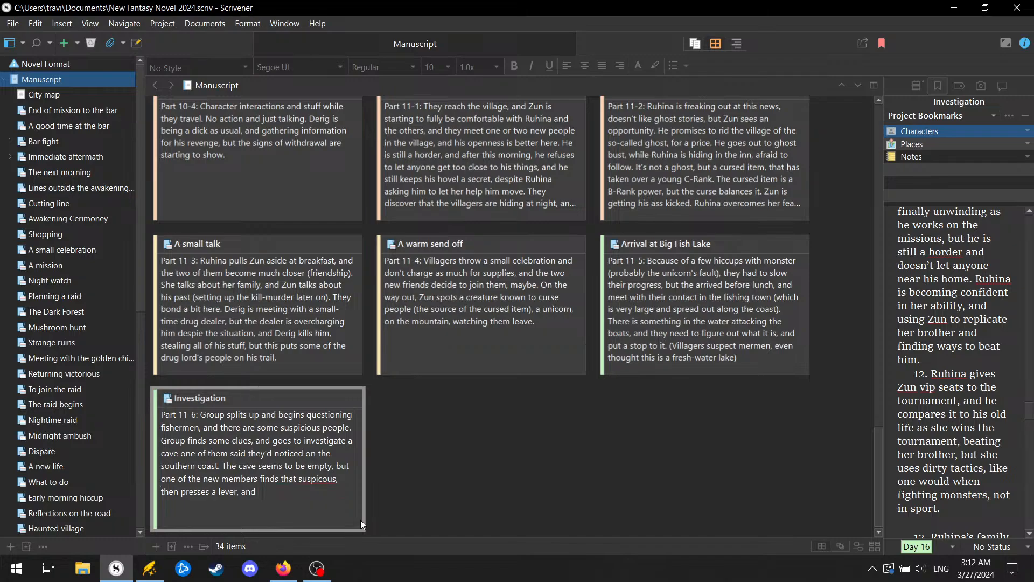
Step: Finish the synopsis with "it opens a room. They go inside." and replace the misspelled "suspicous" with "suspicion"
text( it opens a room. They go in)
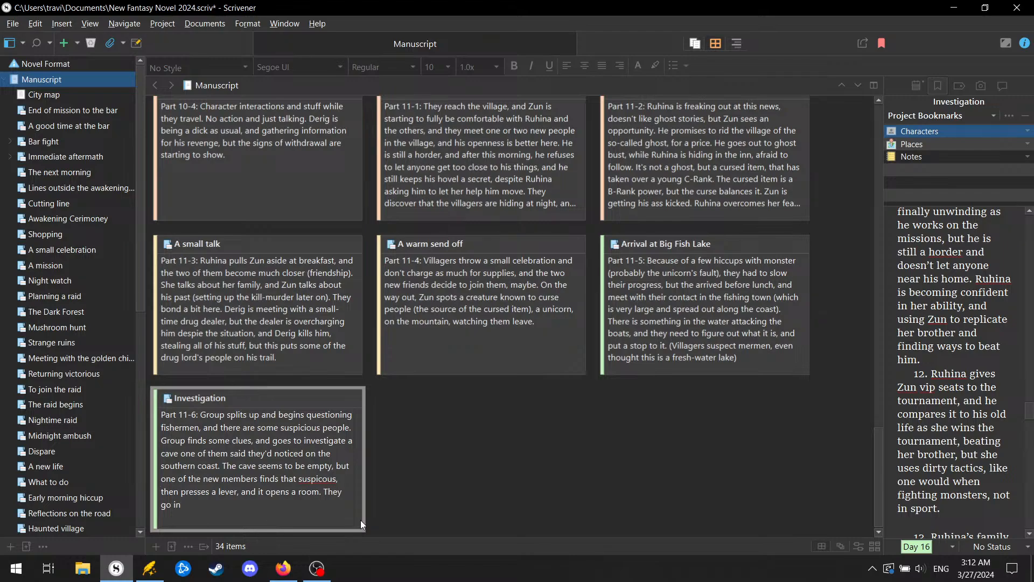
text(side.)
right_click(326, 481)
click(409, 231)
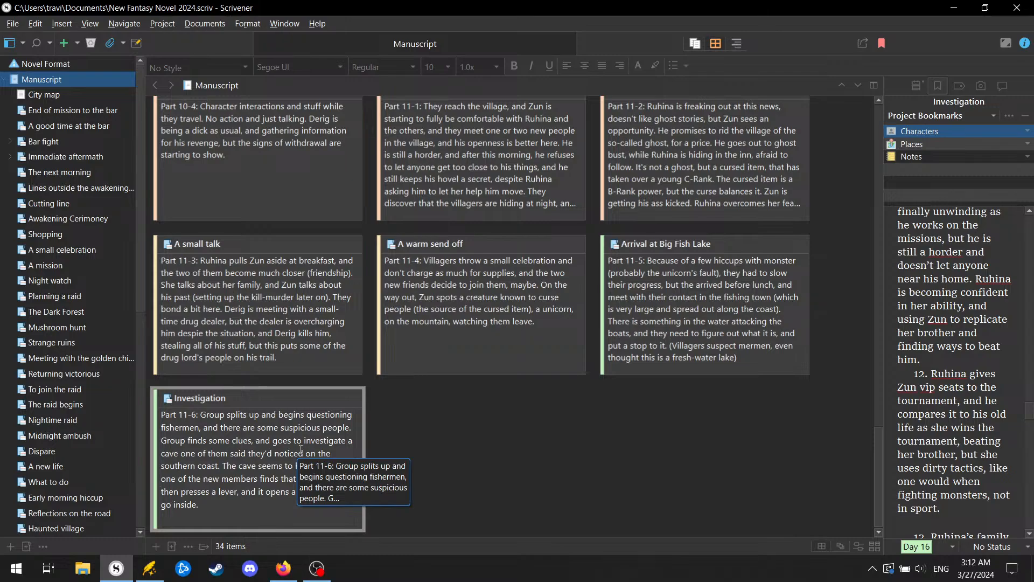
Step: Add another card after "Investigation" and label it Day 16
key(ctrl+shift+n)
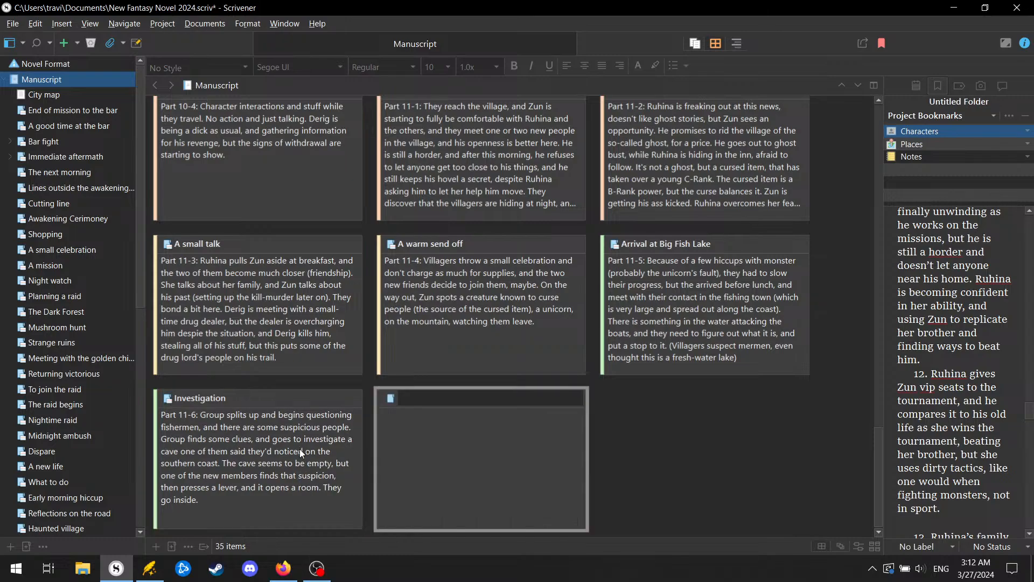
right_click(438, 387)
mouse_move(503, 244)
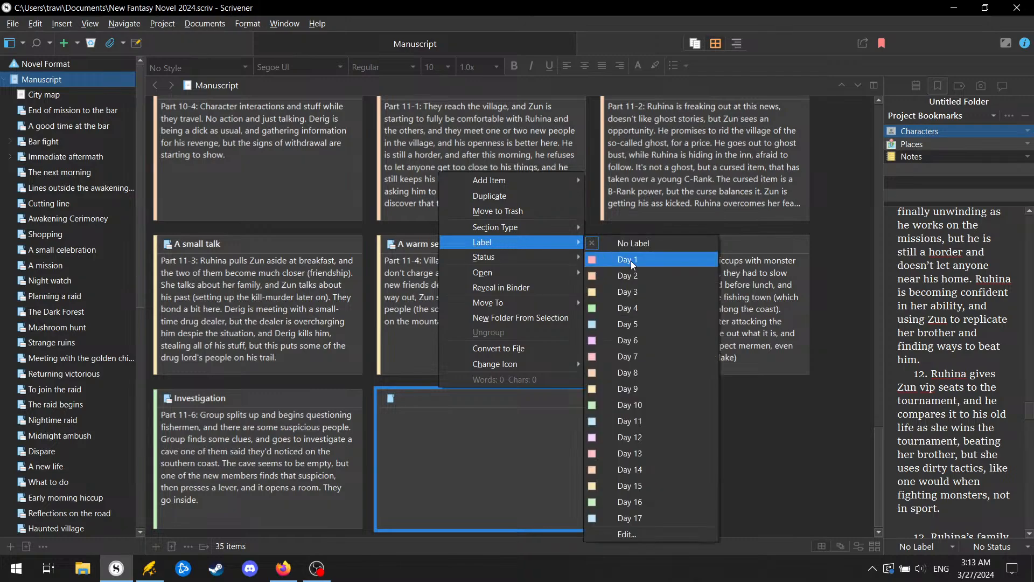
click(692, 494)
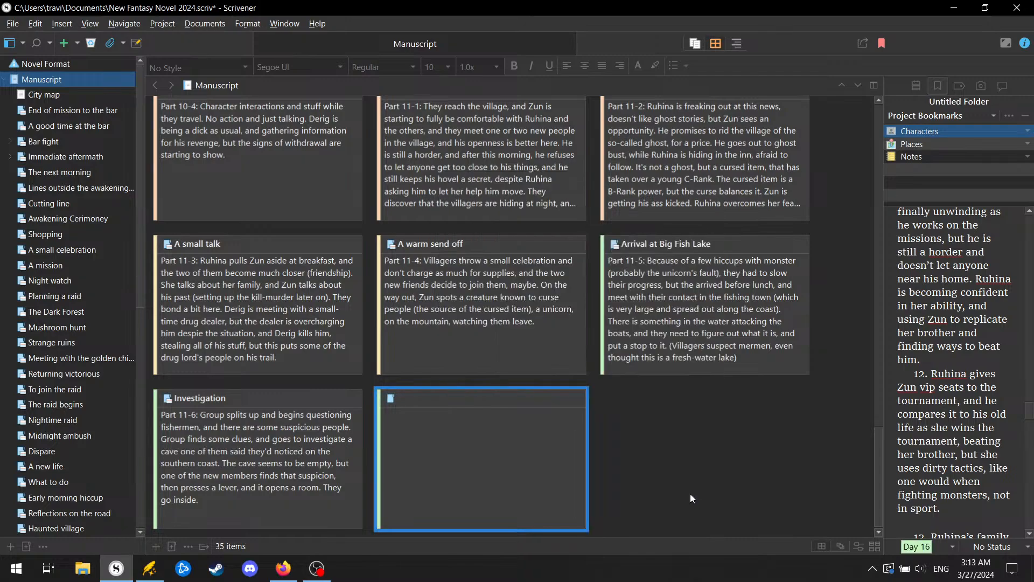
Step: Title the new Day 16 card "Unfaithful competition" and start its synopsis with "Part 11-7:"
click(541, 397)
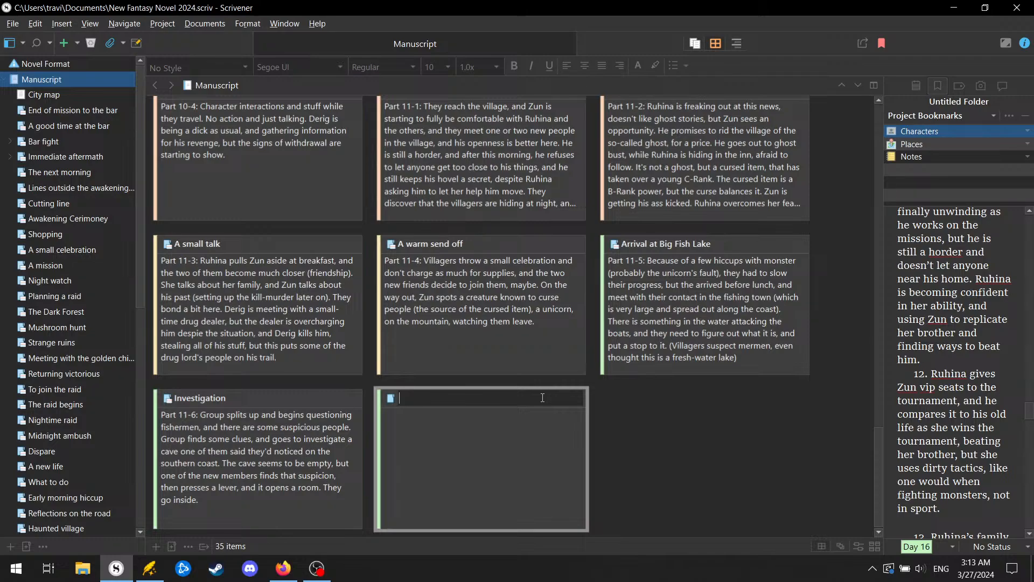
text(Unfaithful competition)
key(BackSpace)
double_click(501, 470)
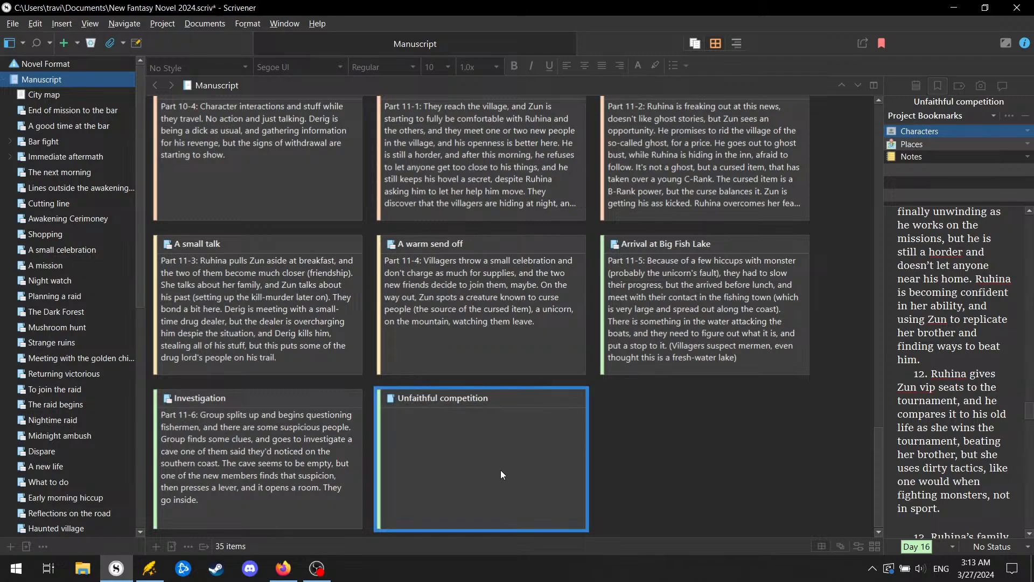
text(Part 11-7: A major family/corperation from the)
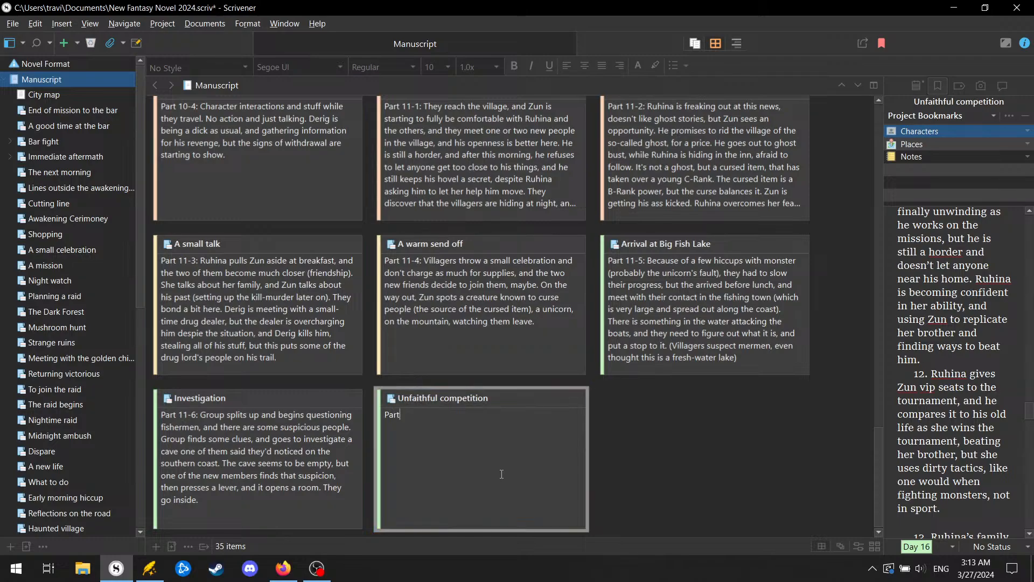
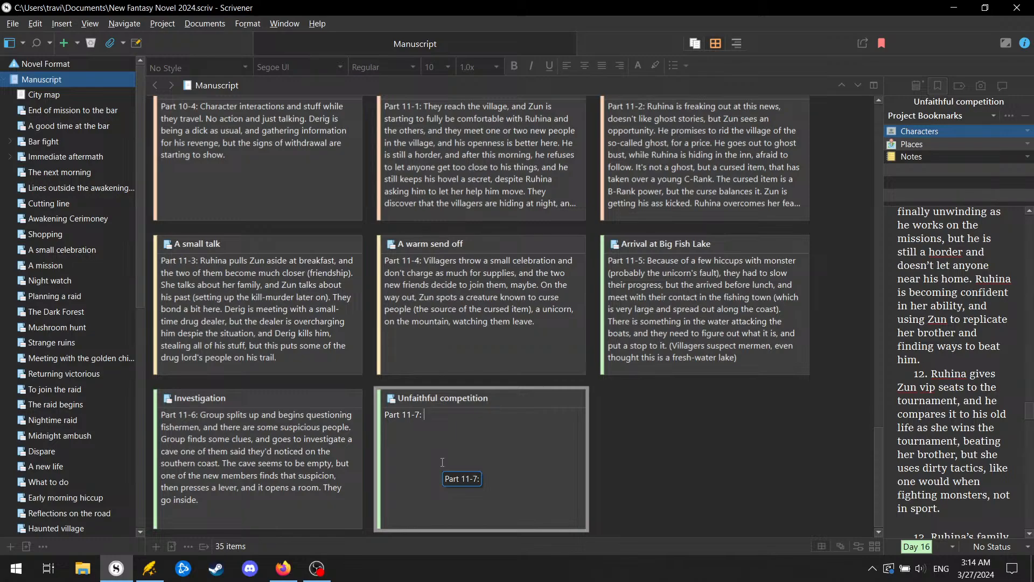
Step: Continue the synopsis with "A major family/corperation from Hograin city is set up here"
text(A major family/corper)
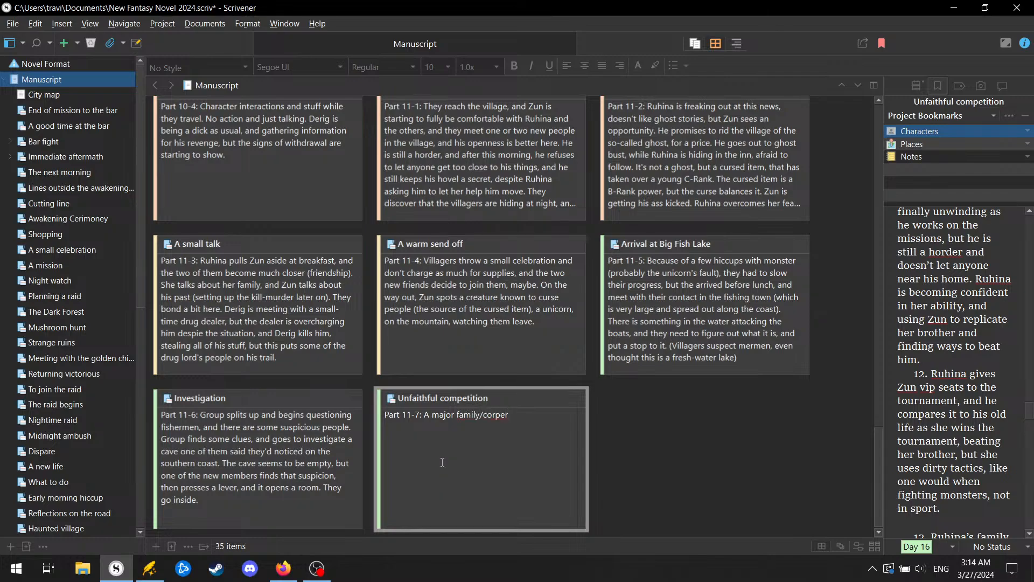
text(ation from the)
key(BackSpace)
key(BackSpace)
key(BackSpace)
key(BackSpace)
text(Hograin city is set up here)
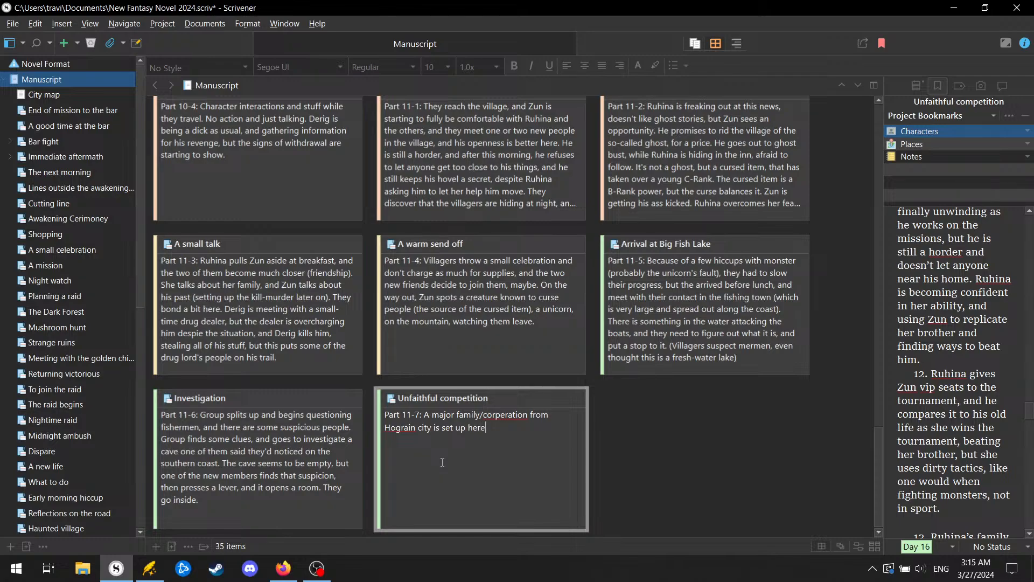
Step: Continue the synopsis with ", and they have been sabatoging the villagers, and they are also the reason no guild would take this contract."
text(, and they have been sabatoging the villagers)
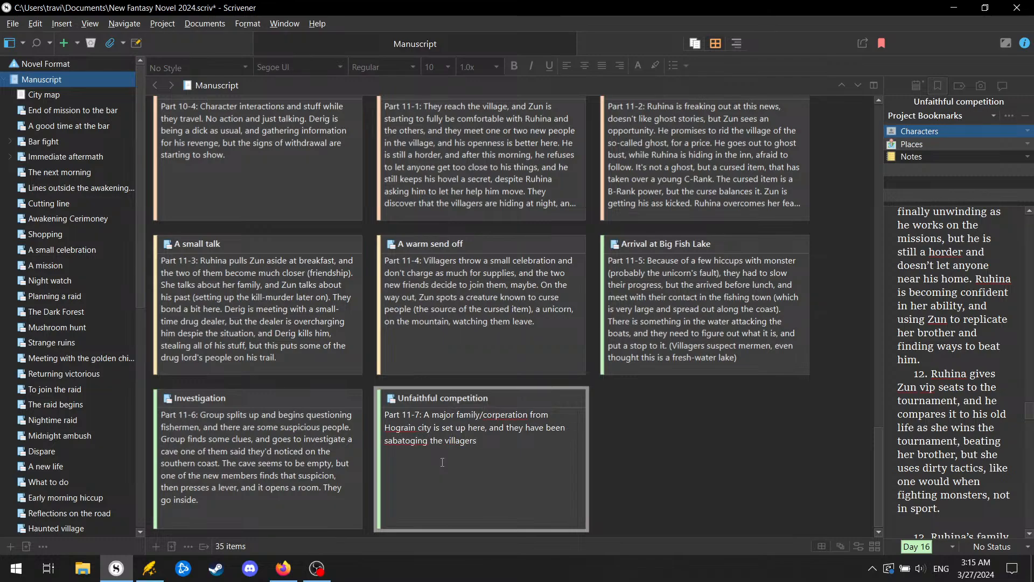
text(,)
text( and they are a)
text(lso the reaso)
text(n t)
text( no)
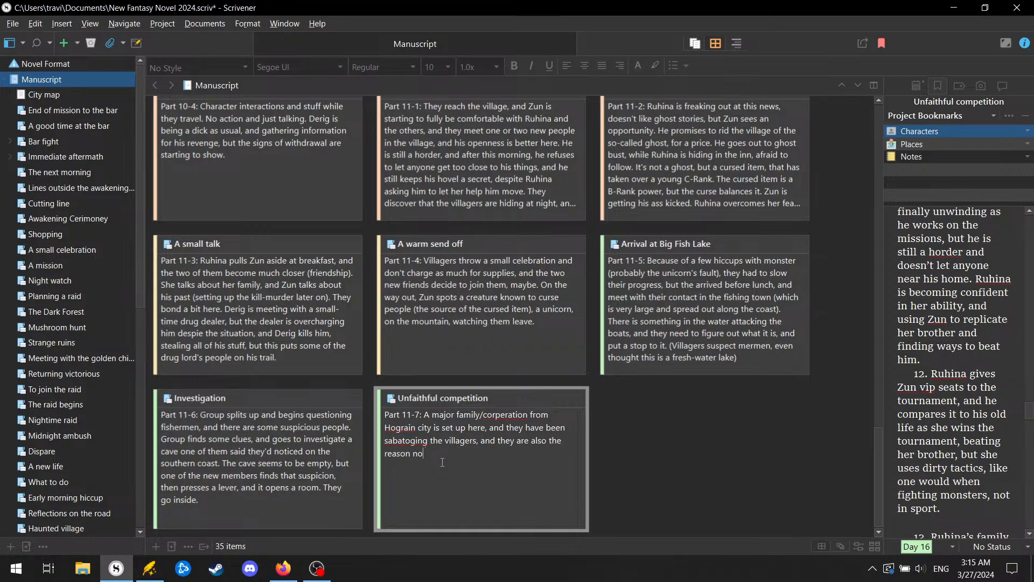
text( guild would take this contract.)
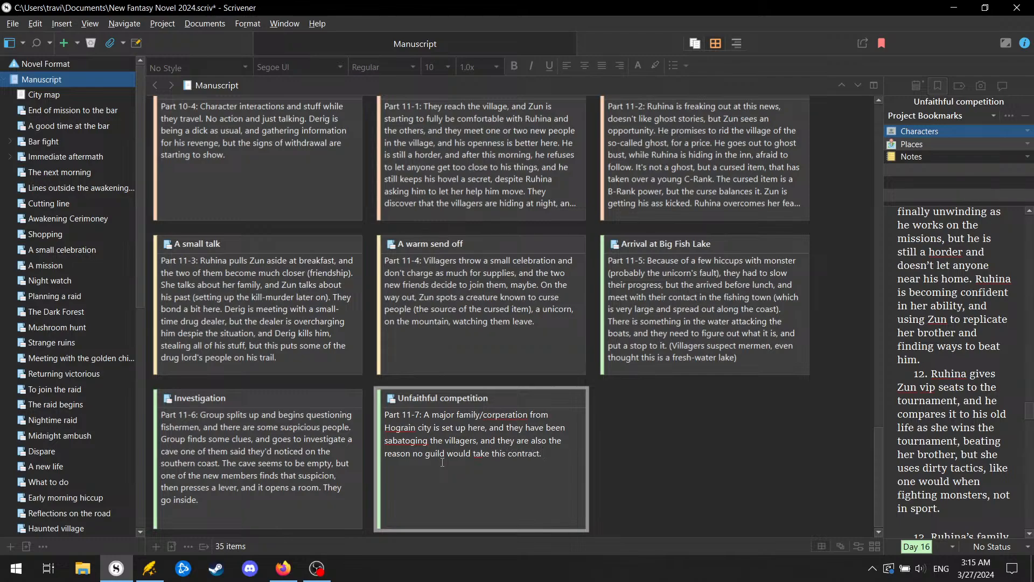
Step: Correct the two misspelled words in the "Unfaithful competition" synopsis to "sabotaging" and "corporation"
right_click(416, 440)
click(400, 440)
right_click(399, 440)
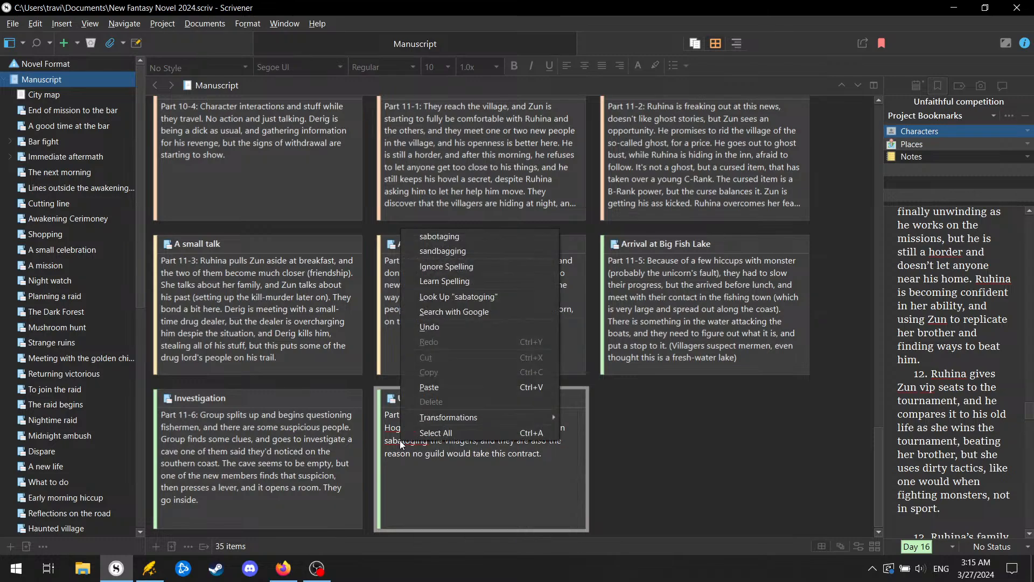
click(500, 243)
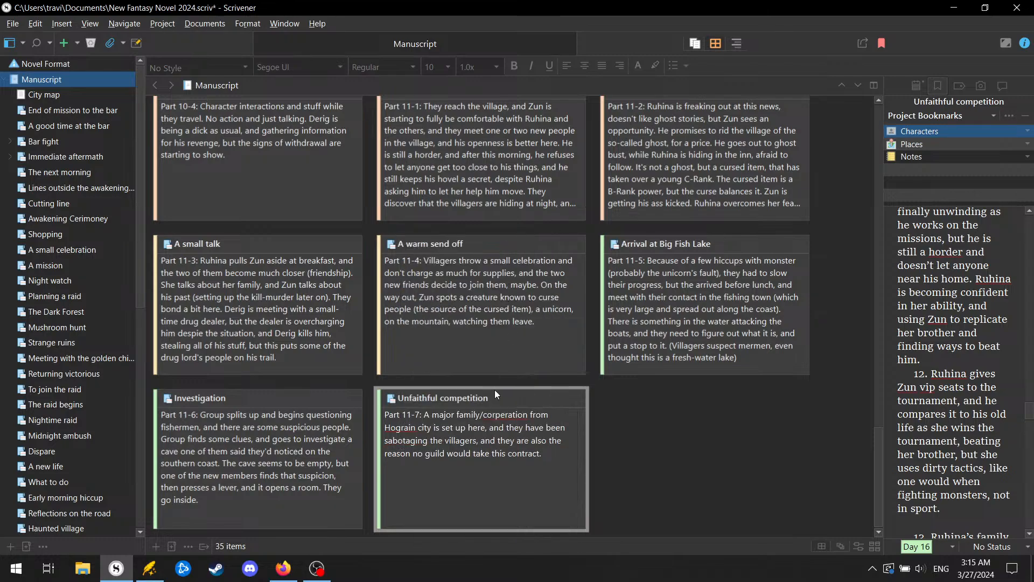
right_click(496, 418)
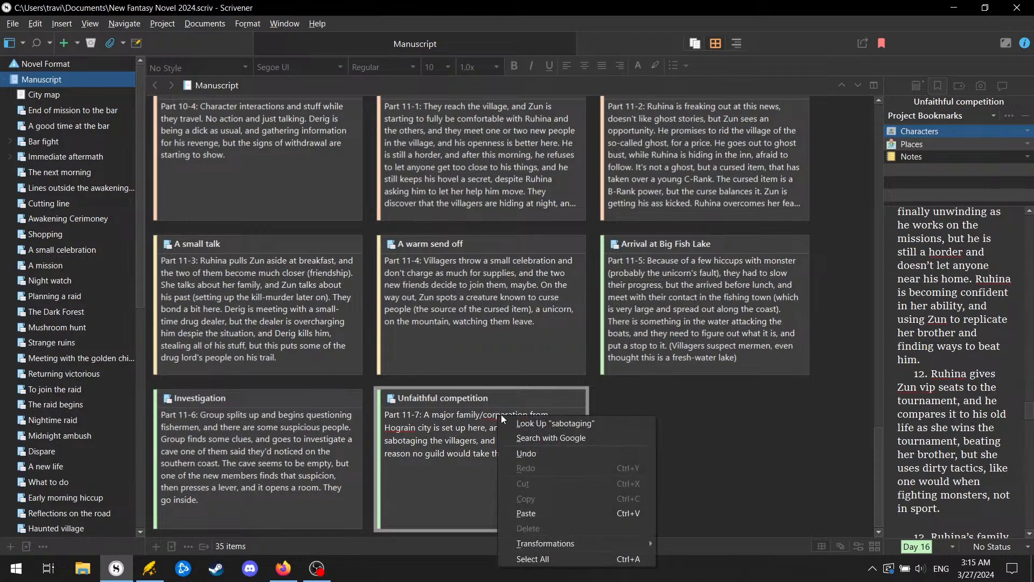
click(493, 416)
right_click(492, 418)
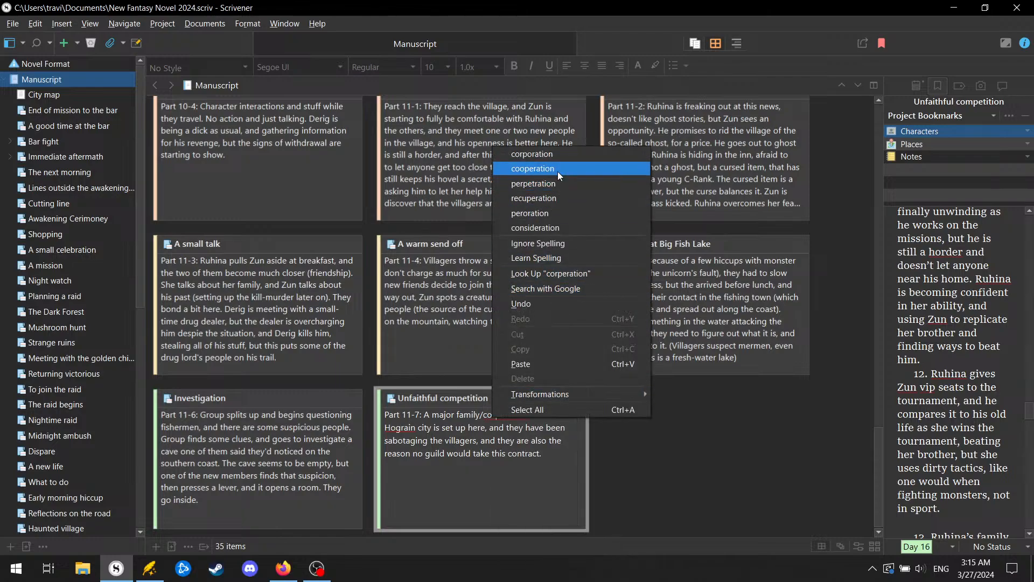
click(564, 154)
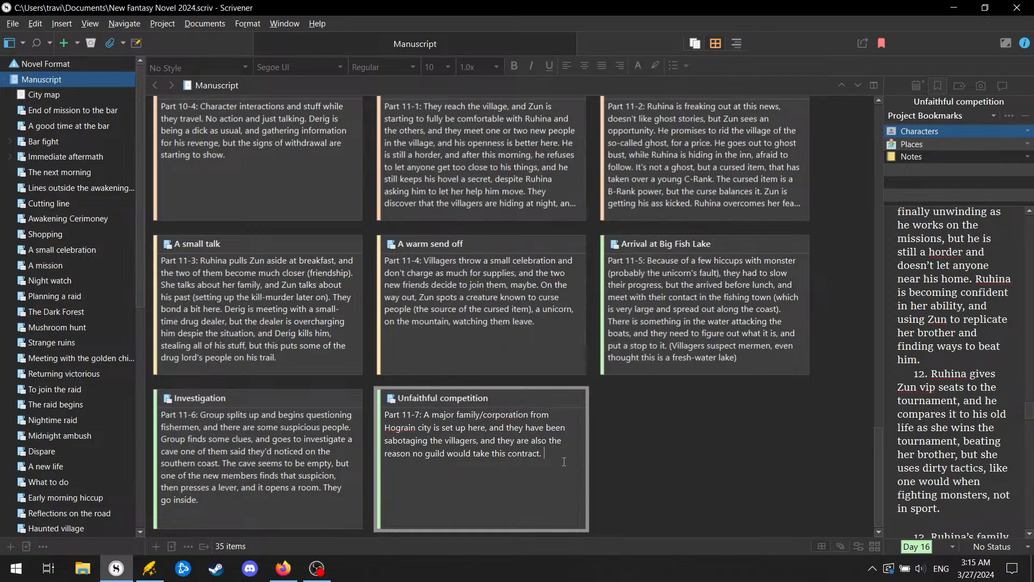
Step: Add to the synopsis "They try to buy off the group, and only Zun is willing to be bought off"
text(They try to )
text(buy off the)
text( grou)
text(,)
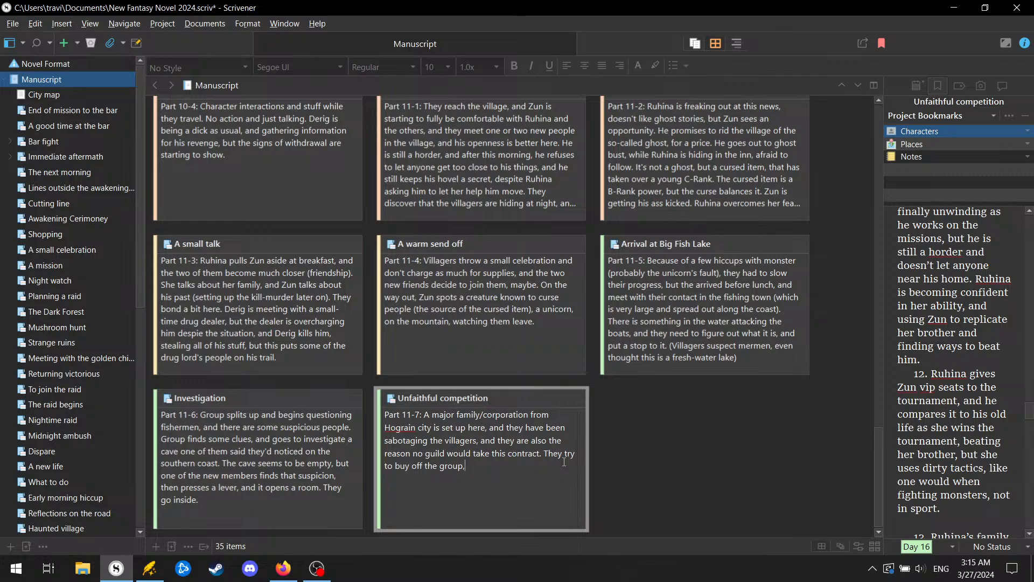
text( and only Zun is willing to be bought off)
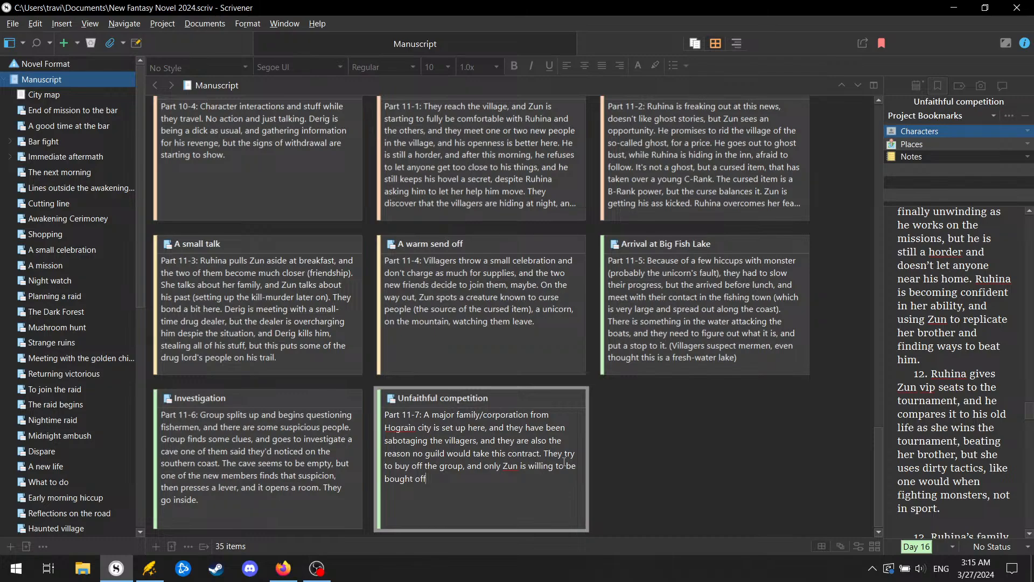
Step: Continue the synopsis with ", since this mission was all about money. Puts some stress on the group dynamic"
text(, since this mission was lall about mone)
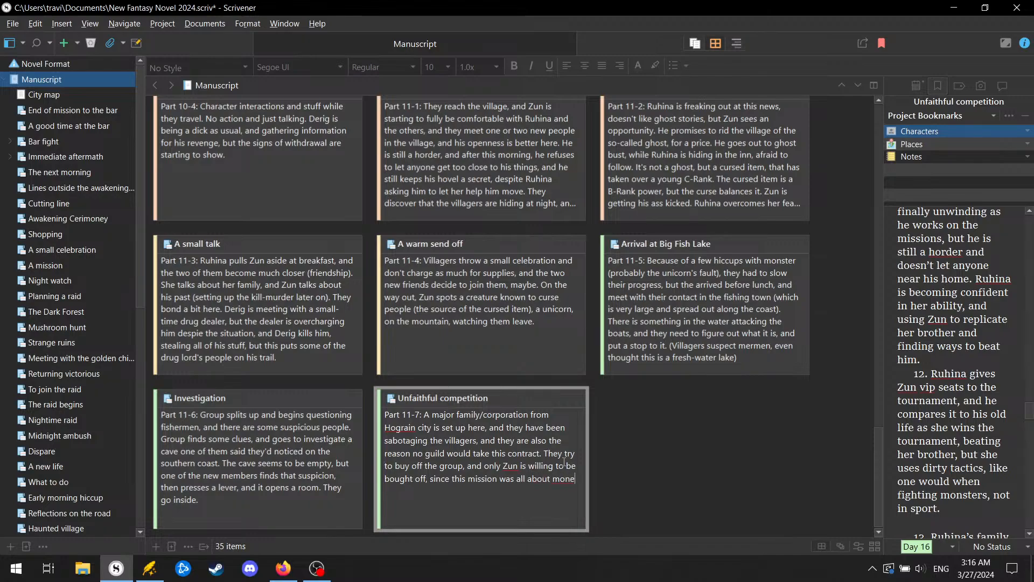
text(y. Puts some stress on the group)
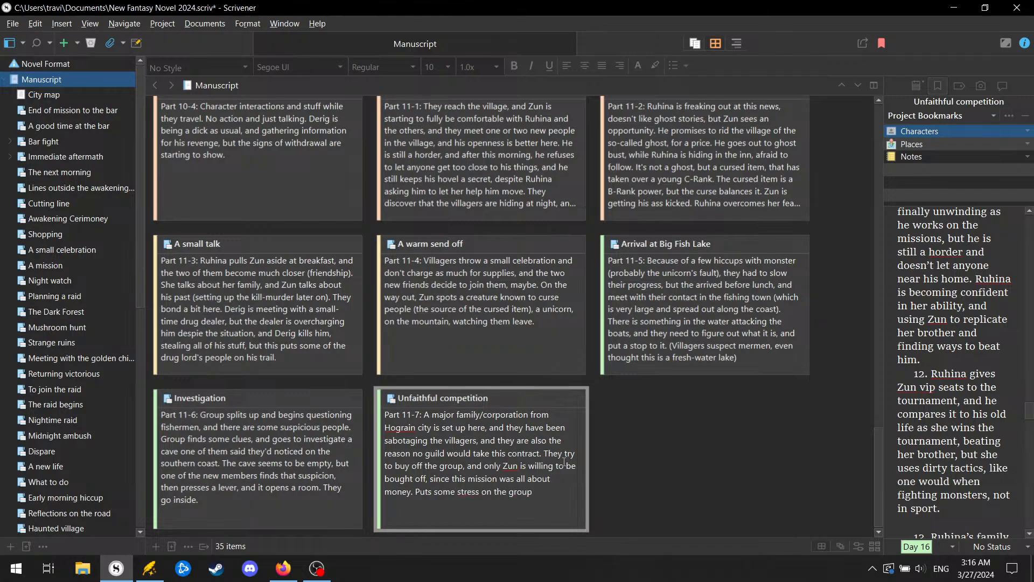
text( dynamic)
Step: Continue the synopsis with ", but they eventually work together, and capture the family members"
text(, but they )
text(eventuall)
text(y work toget)
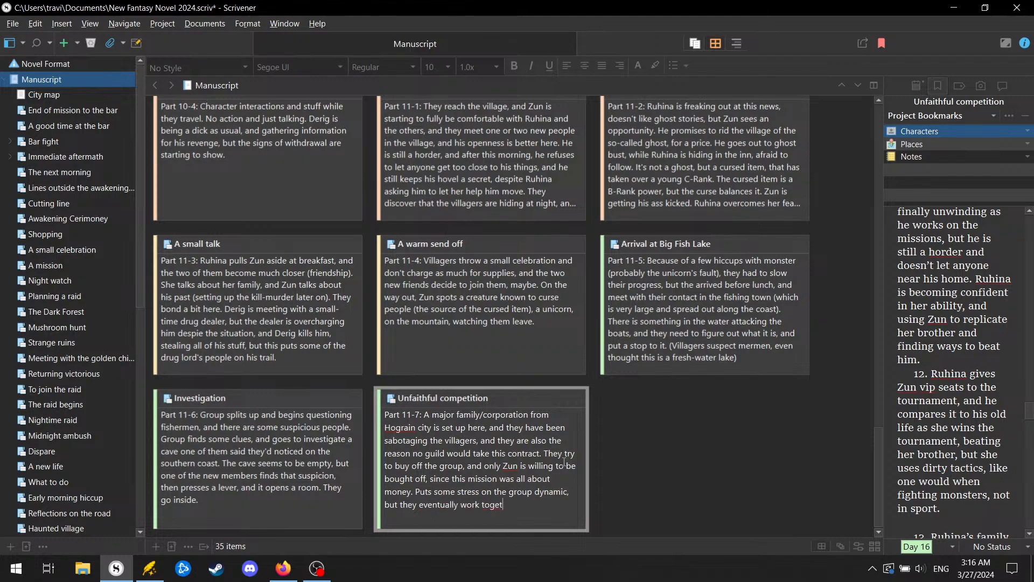
text(her, and capture the)
text(family members)
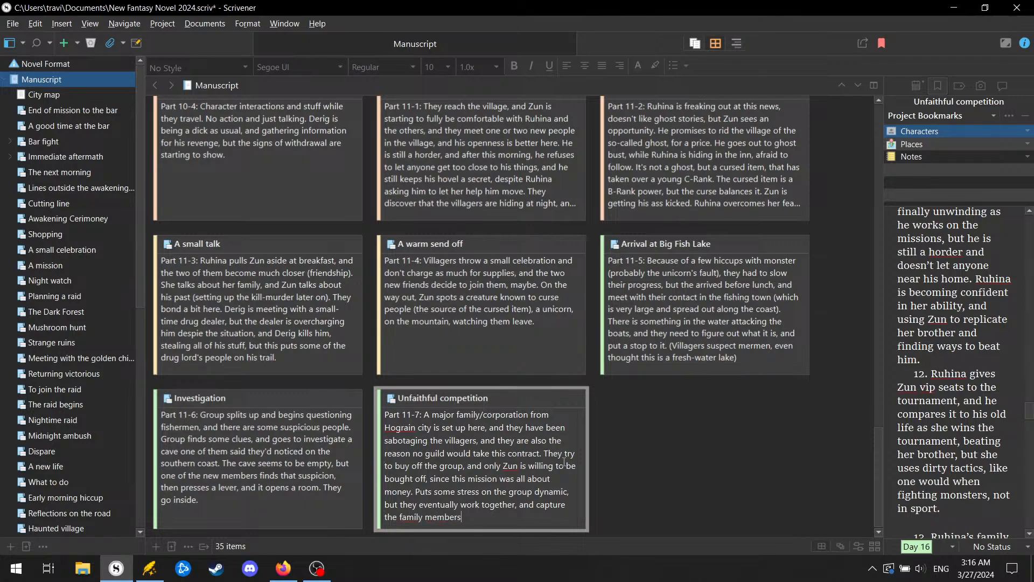
Step: Continue the synopsis with "(who are friendly with Ruhina's family, and this is one of the sticks that breaks"
text( (who are friendly with Ruhina's family))
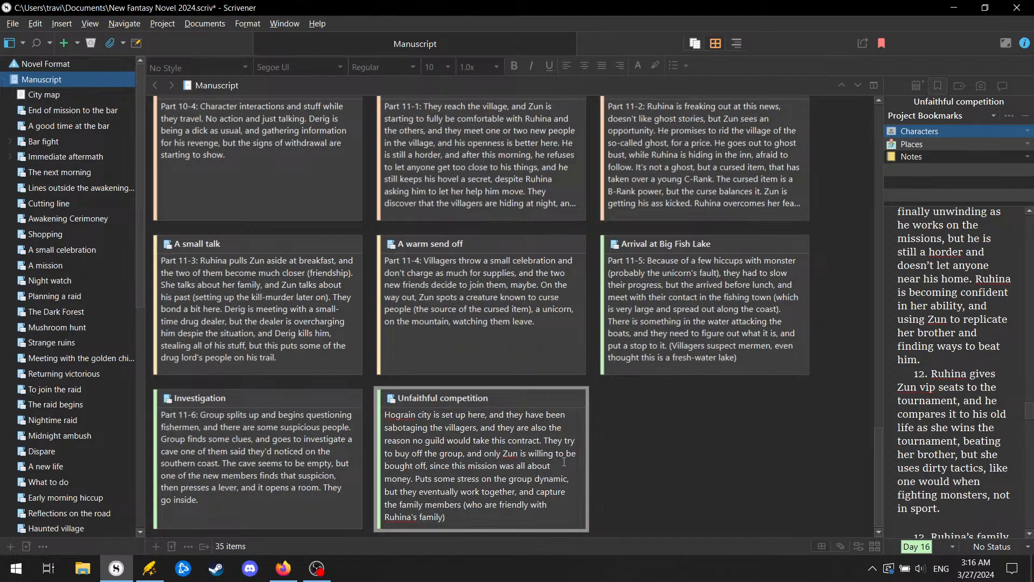
key(BackSpace)
text(, and thi)
text(s is part)
text(ly)
key(BackSpace)
key(BackSpace)
key(BackSpace)
key(BackSpace)
key(BackSpace)
key(BackSpace)
text(one of the sticks that b)
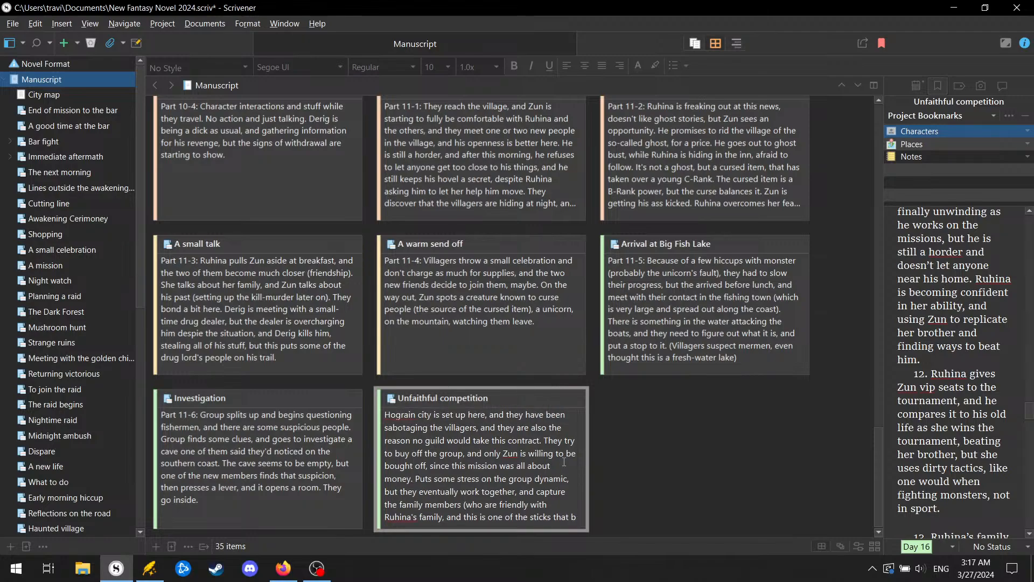
text(reaks)
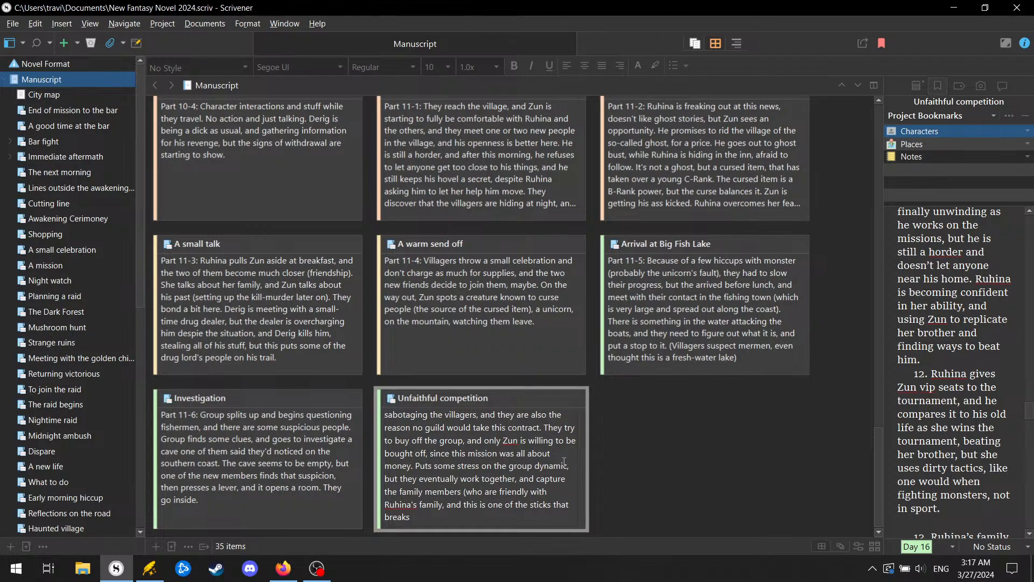
Step: Finish the synopsis with "before everything goes down after the tournament)"
key(BackSpace)
text(before everyt)
text(hign g)
key(BackSpace)
key(BackSpace)
key(BackSpace)
key(BackSpace)
text(ng goes down after t)
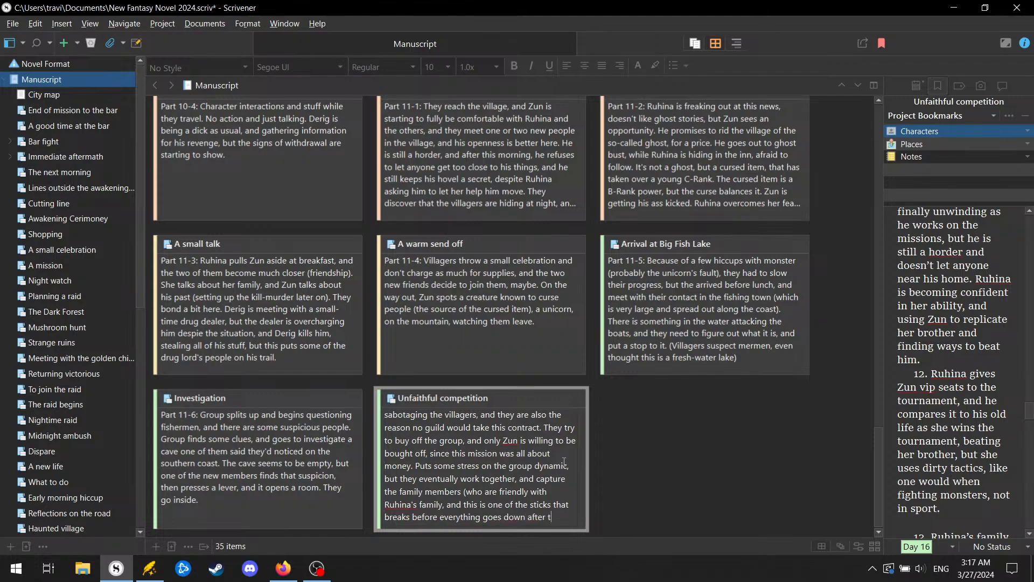
text(he tournament))
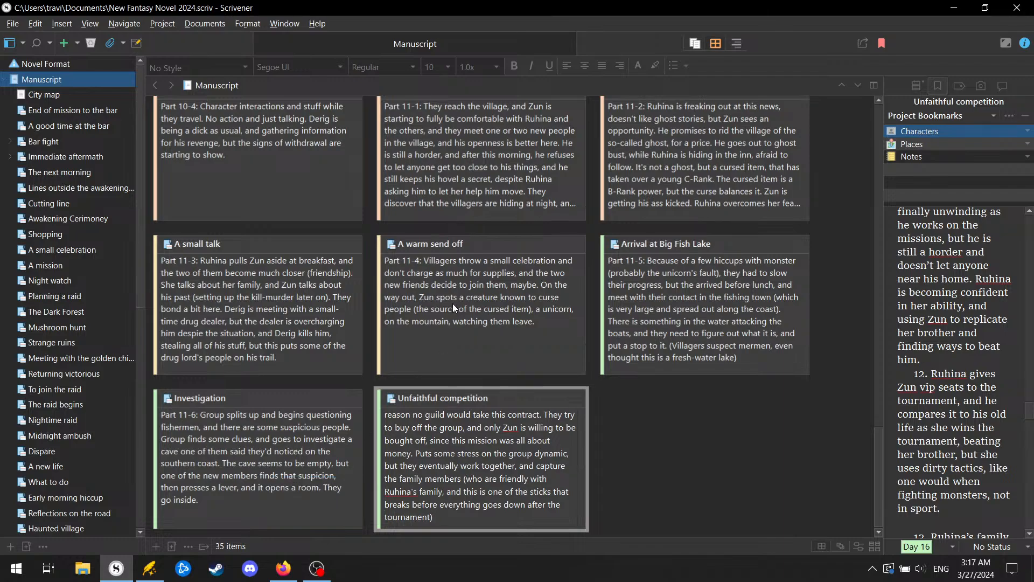
Step: Review the earlier scene cards and read the "What to do" synopsis through to its end
scroll(463, 281, up, 5)
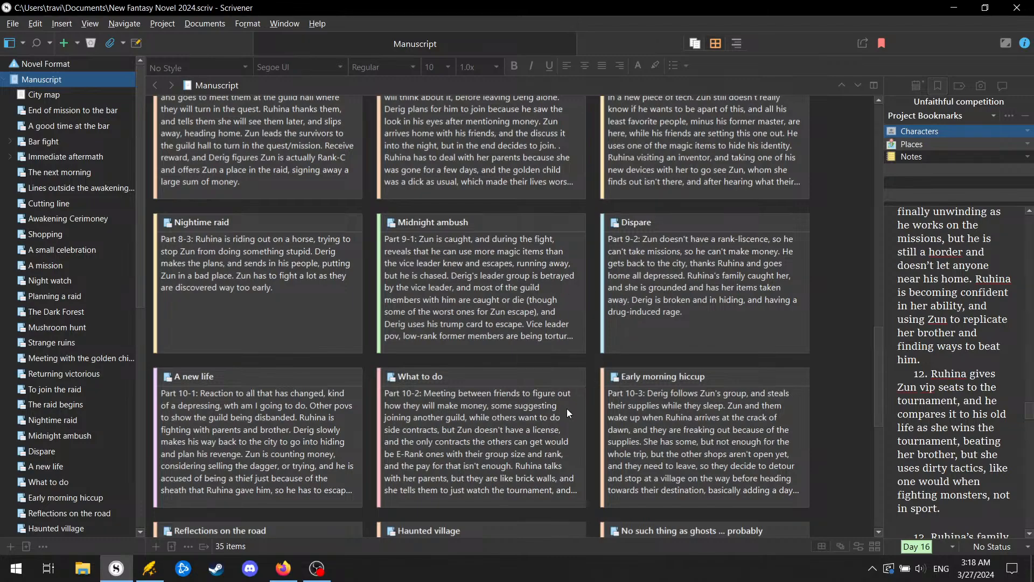
scroll(567, 408, down, 7)
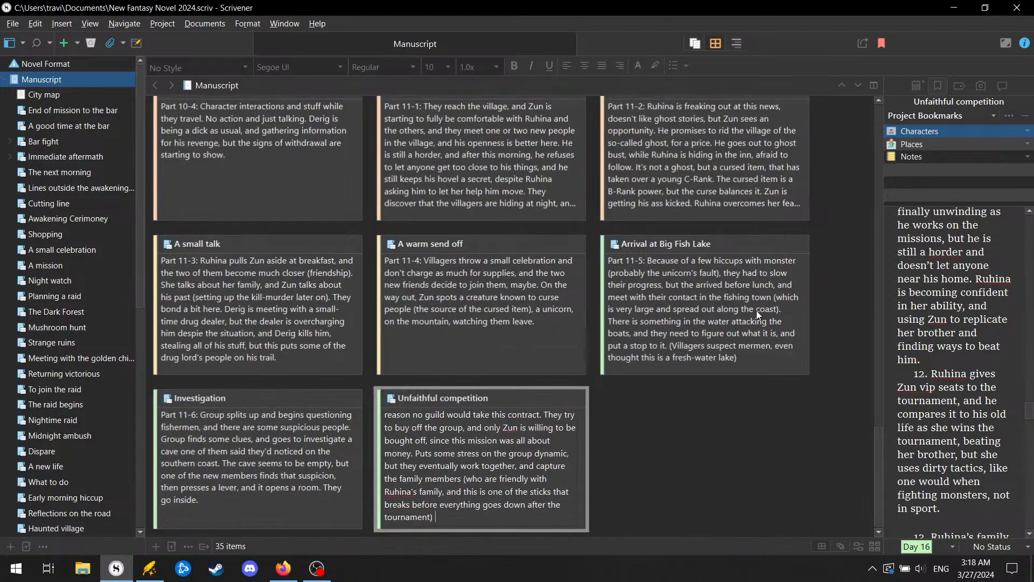
drag(873, 461, 876, 425)
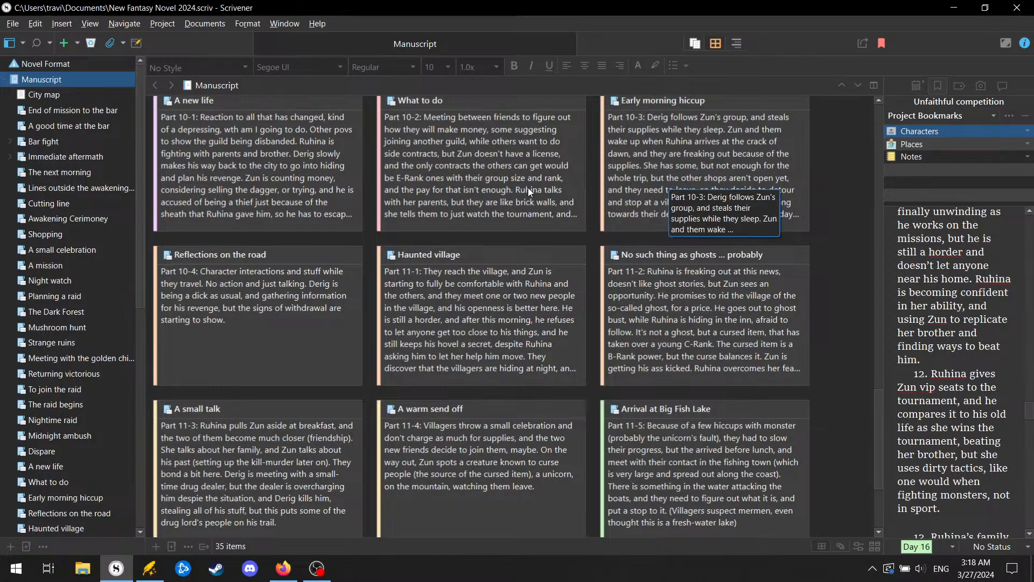
click(383, 203)
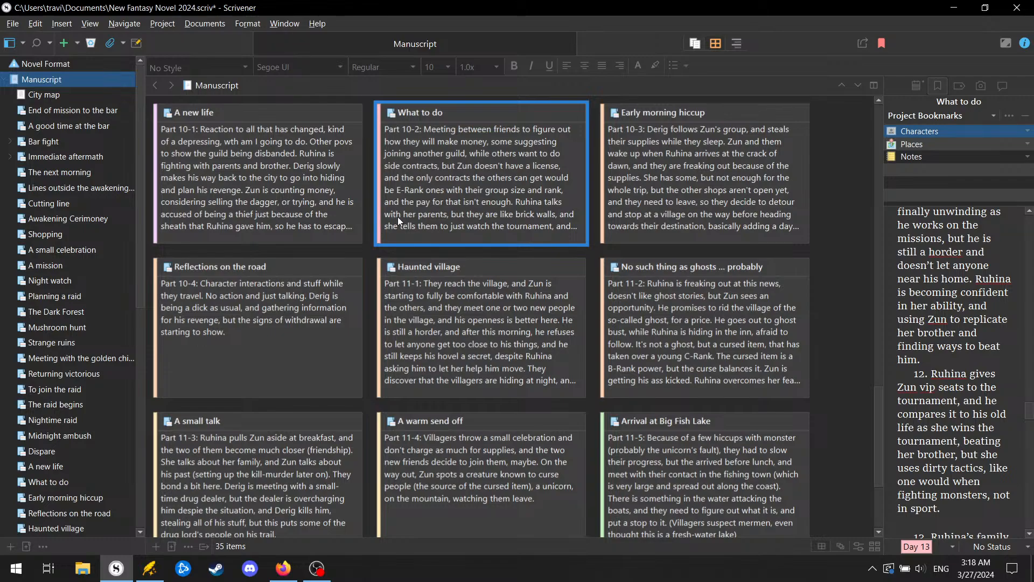
click(495, 208)
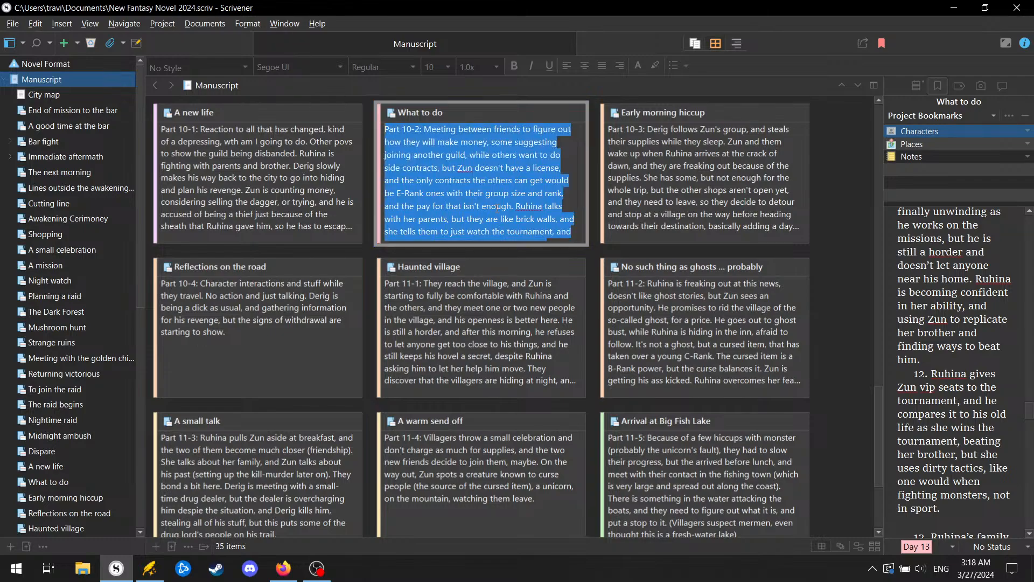
click(496, 208)
key(Down)
key(Down)
key(Down)
key(Down)
key(Down)
key(Down)
key(Down)
key(Down)
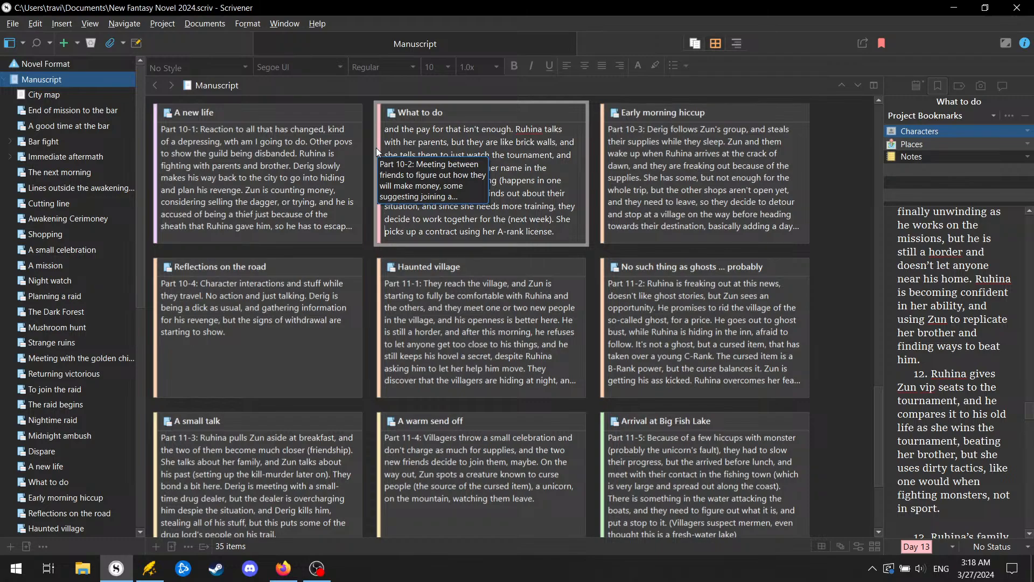
scroll(676, 374, down, 3)
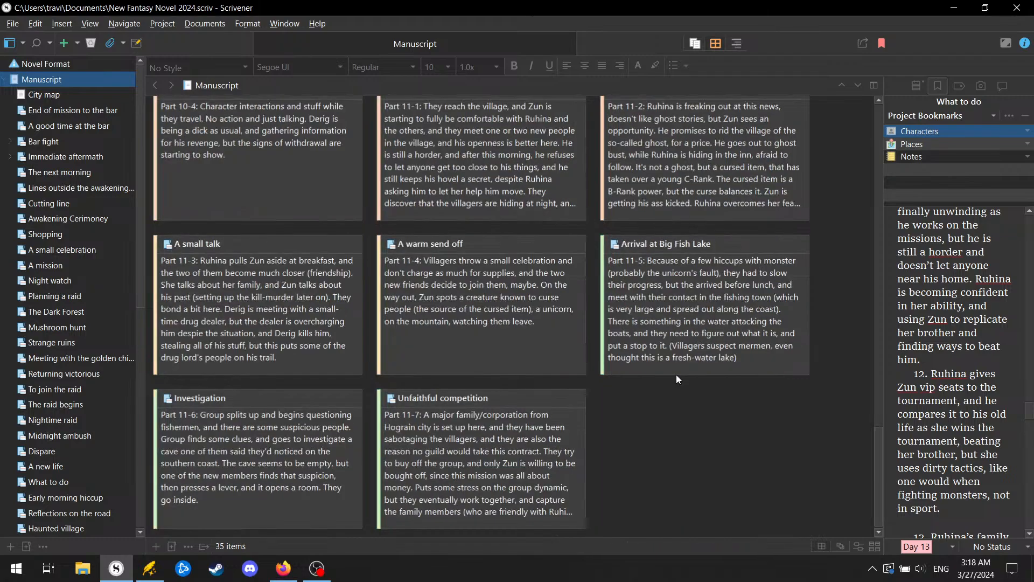
Step: Add five new blank entries to the end of the project's label list
click(245, 458)
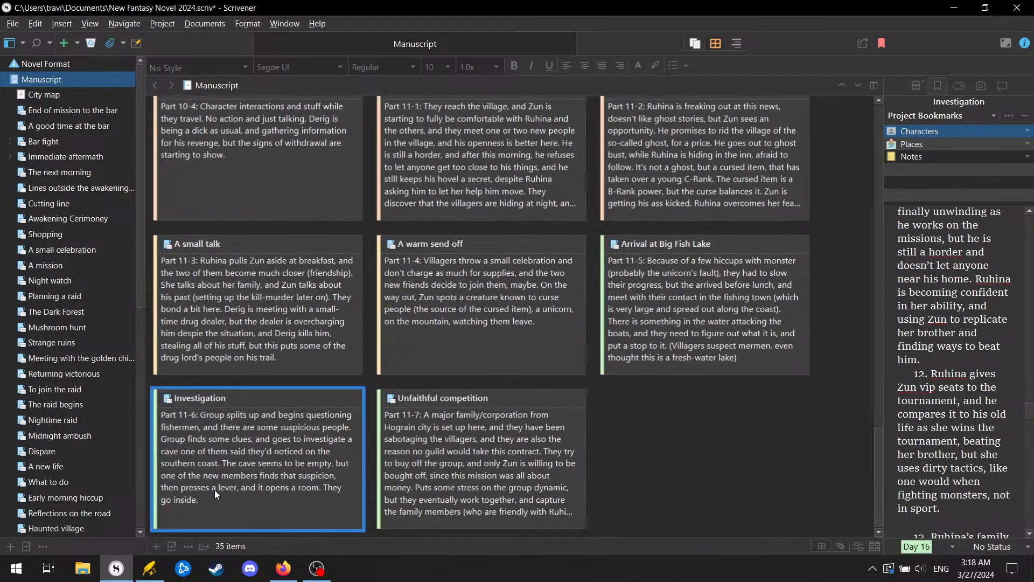
right_click(379, 400)
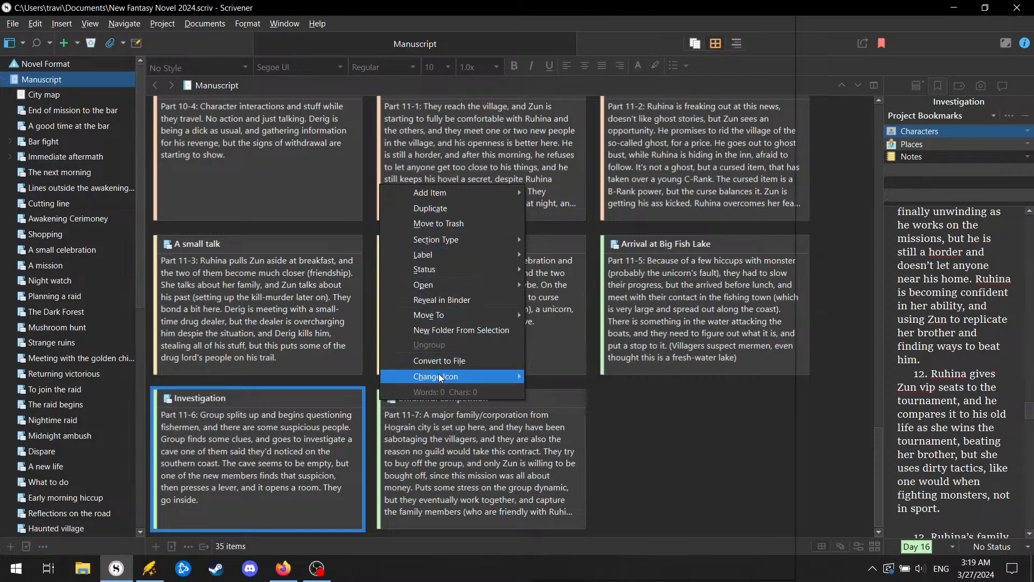
mouse_move(457, 251)
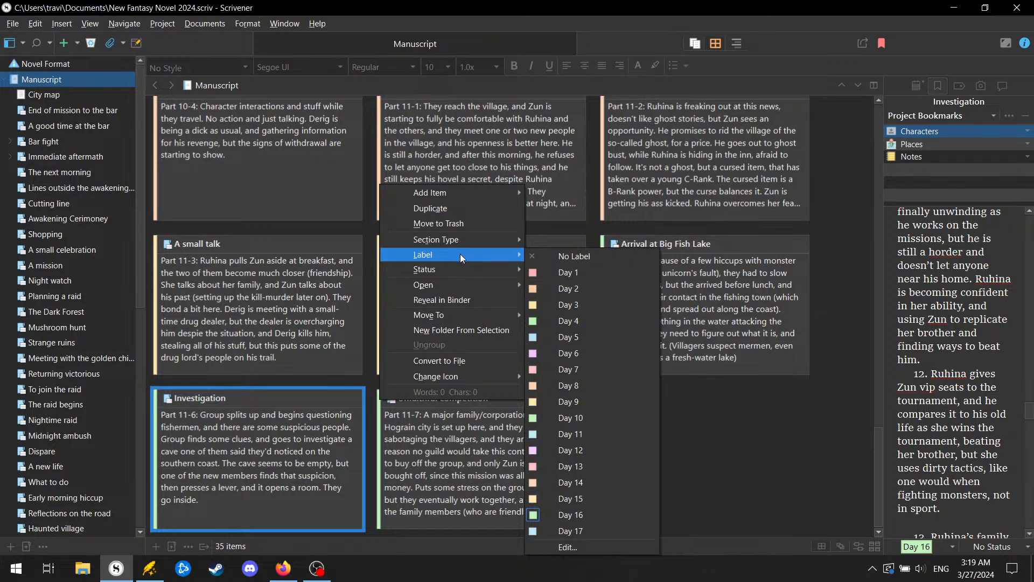
click(602, 543)
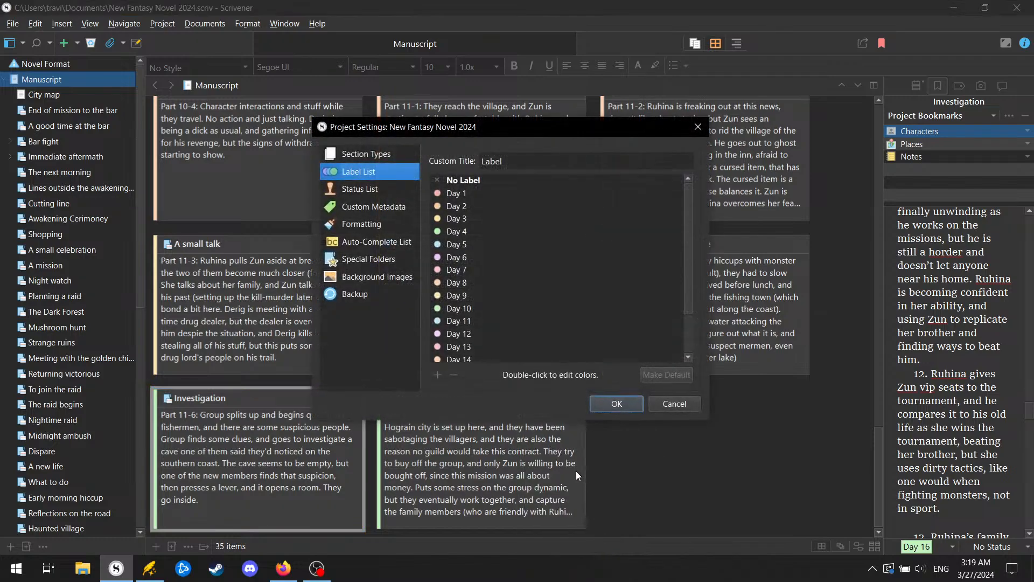
scroll(516, 340, down, 1)
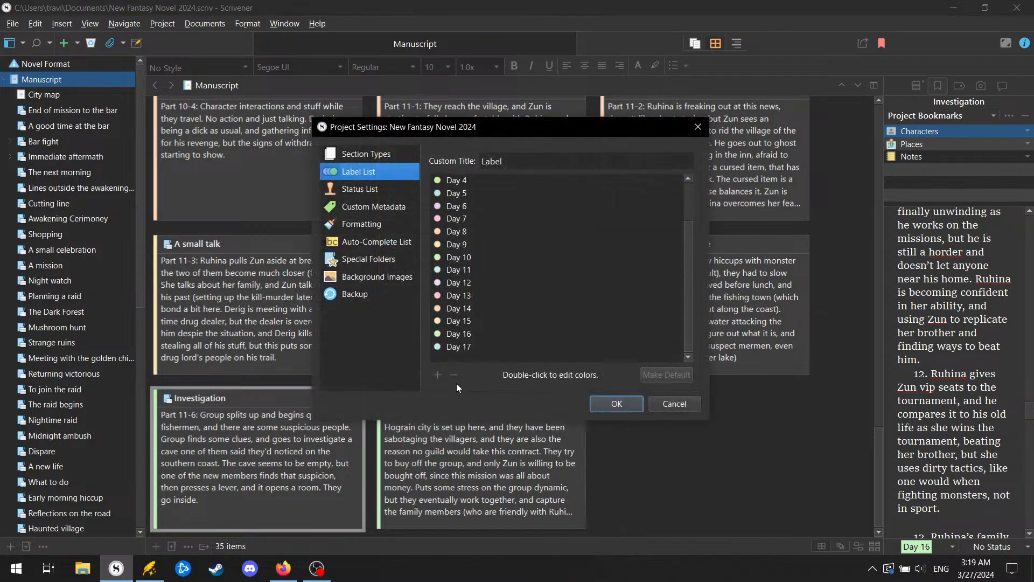
click(434, 375)
click(434, 375)
click(434, 374)
click(434, 375)
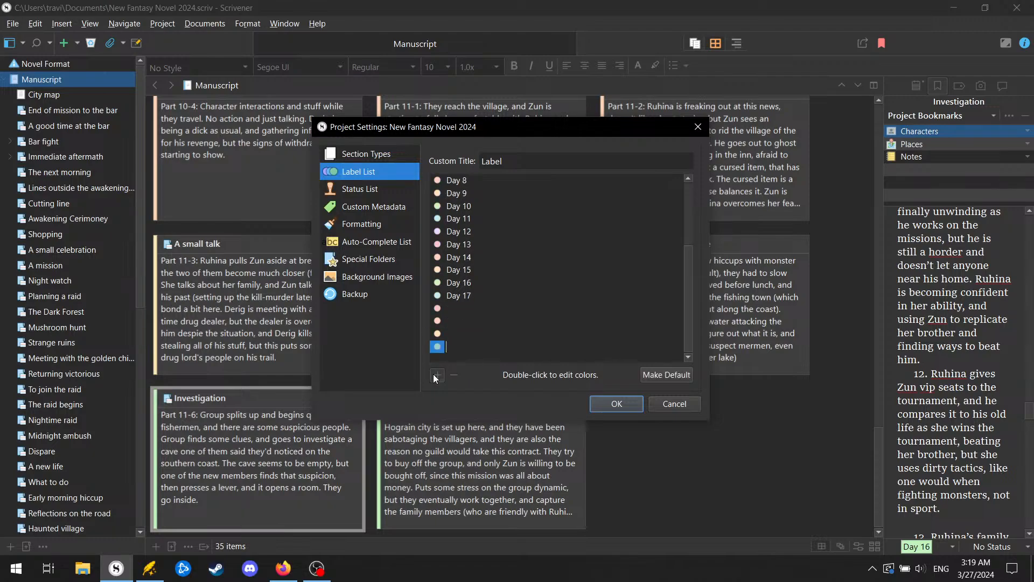
click(433, 375)
Step: Name the first two blank labels after Day 17 "Day 18" and "Day 19"
double_click(458, 297)
text(Day 18)
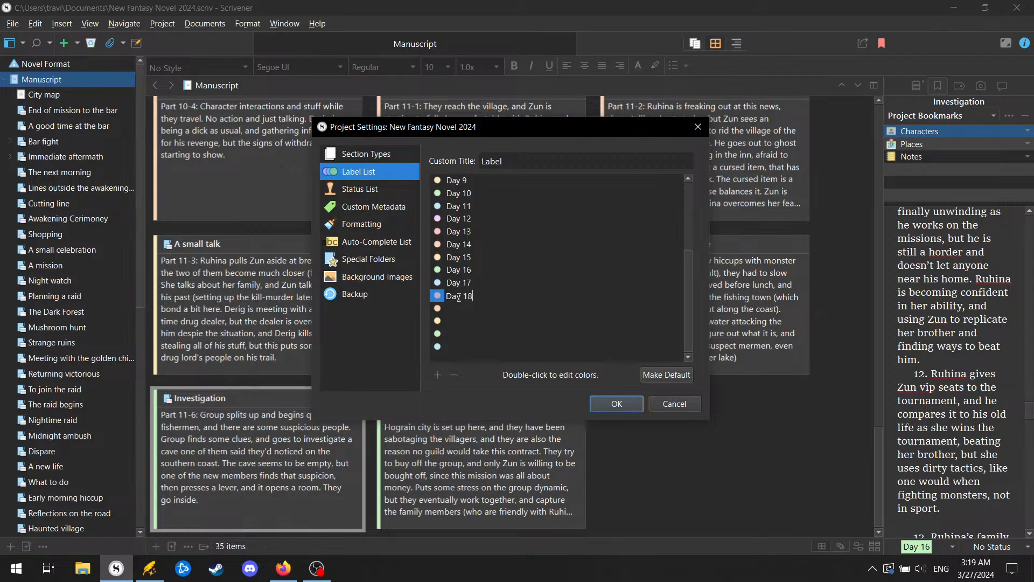
key(Return)
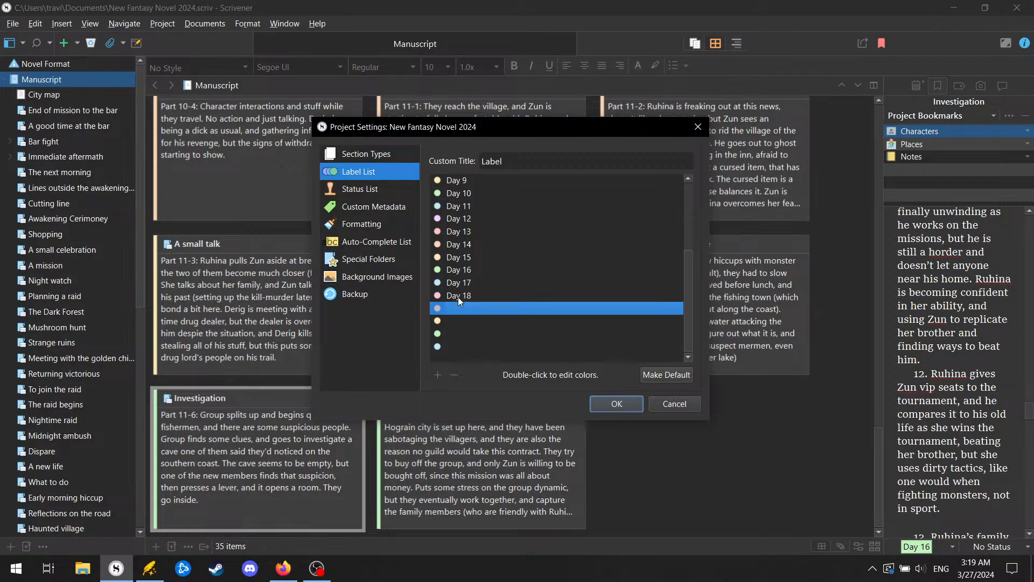
key(Return)
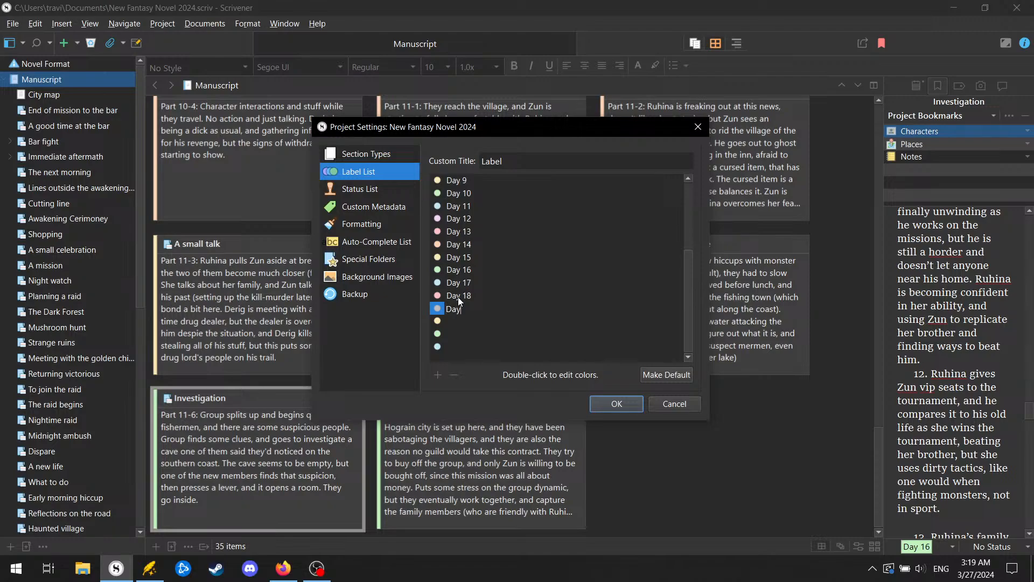
key(Return)
key(Return)
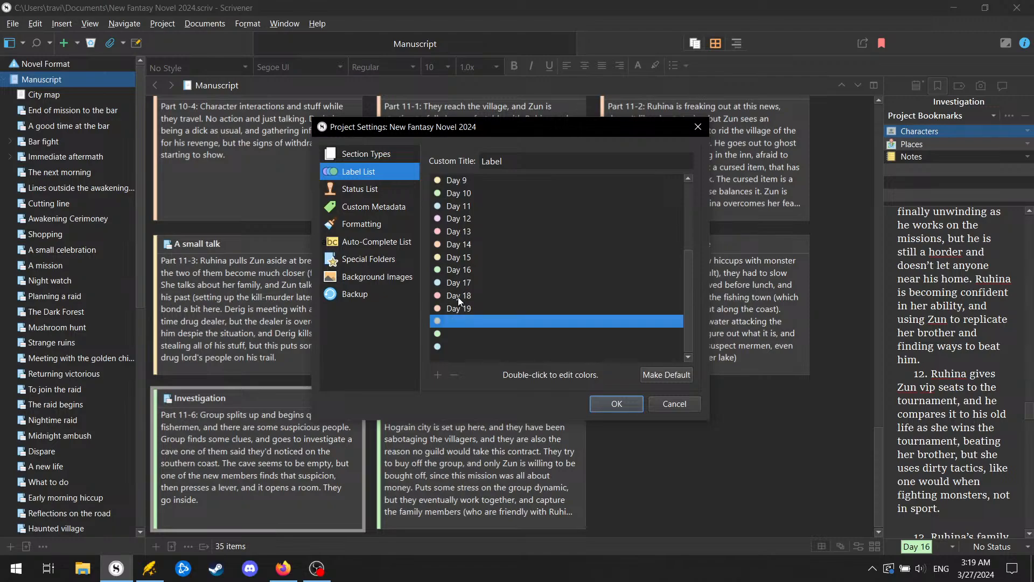
Step: Name the following two blank labels "Day 20" and "Day 21"
text(Day 2)
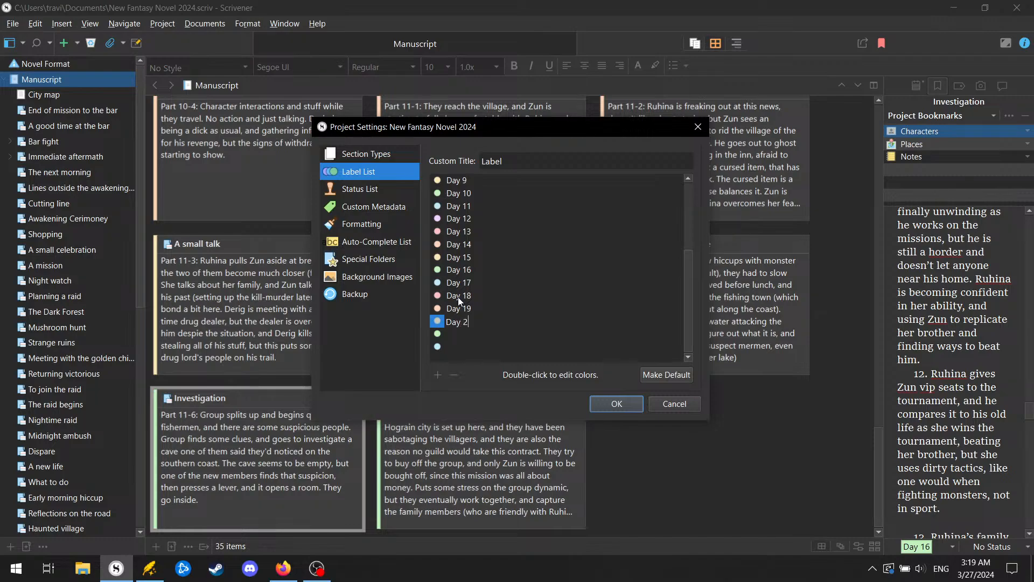
text(0)
key(Return)
key(Return)
text(Day 21)
key(Return)
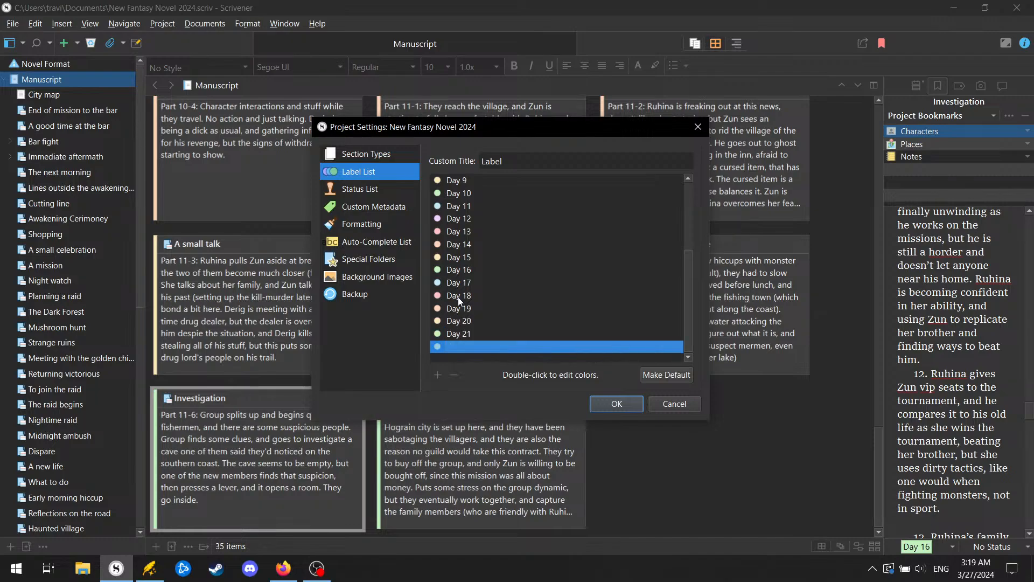
Step: Name the last blank label "Day 22" and save the label list
key(Escape)
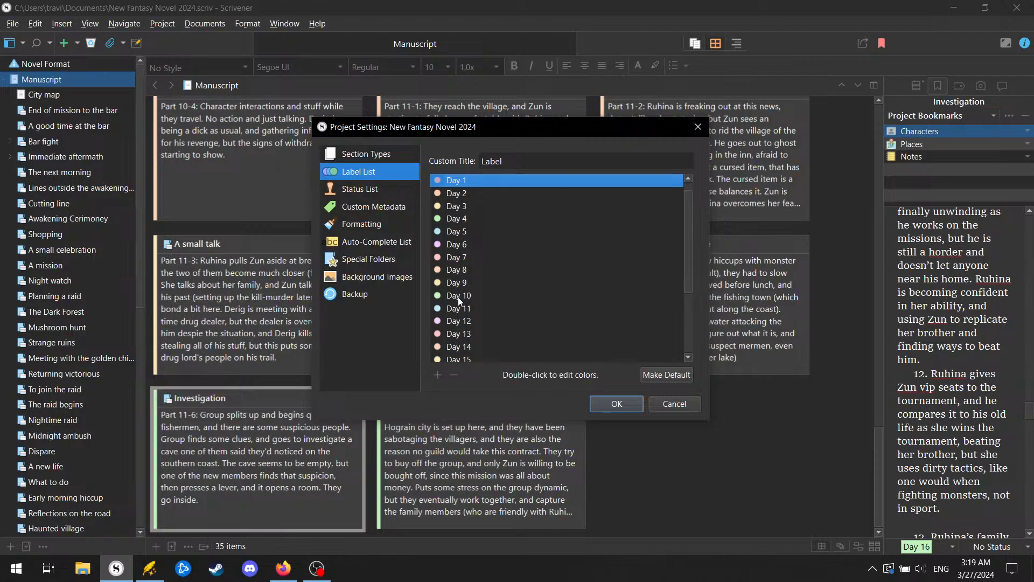
scroll(497, 279, down, 3)
click(457, 346)
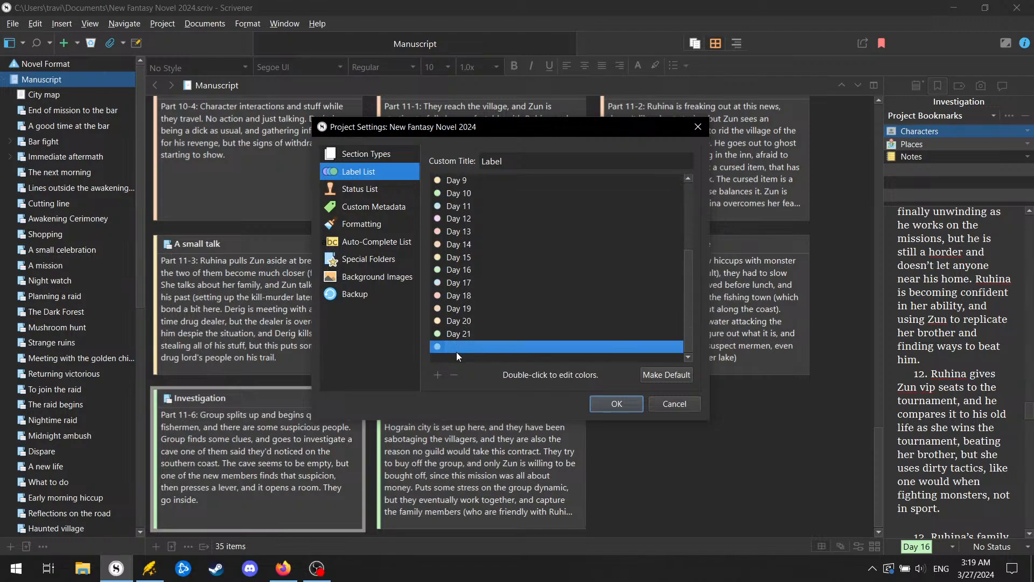
click(457, 346)
text(Day 22)
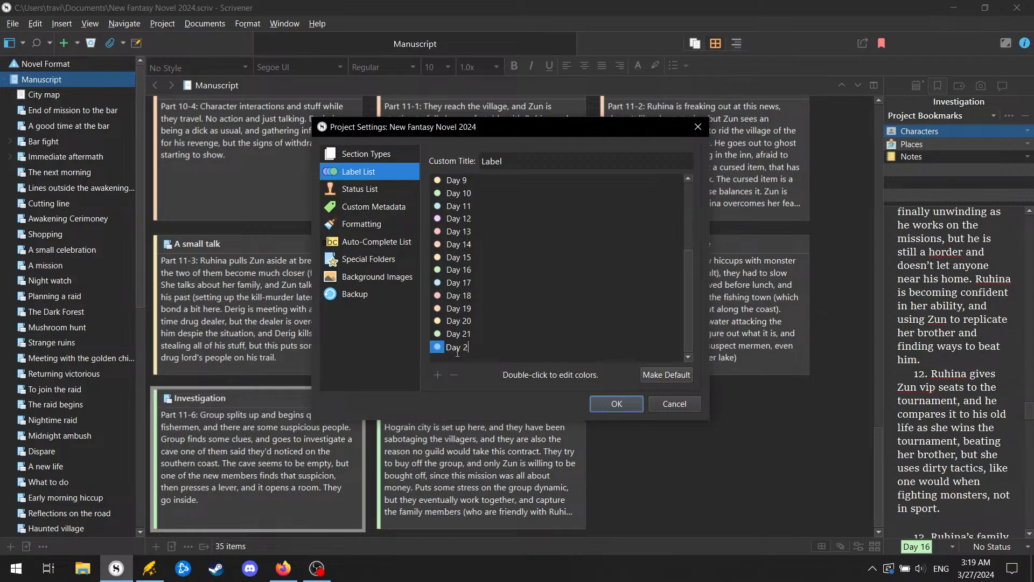
click(617, 405)
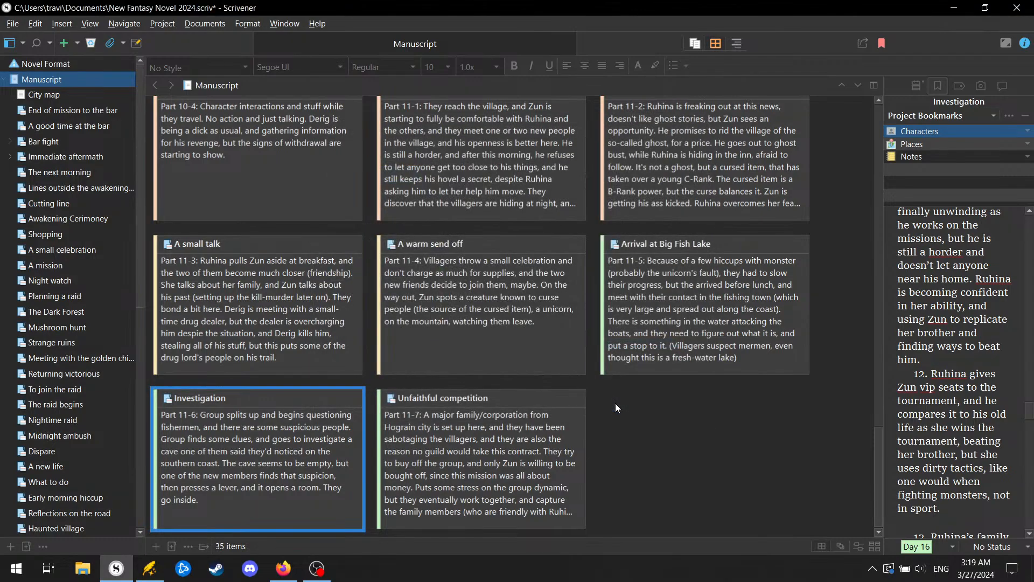
Step: Assign the Day 18 label to the "Unfaithful competition" card
right_click(382, 396)
key(Escape)
click(387, 426)
right_click(383, 410)
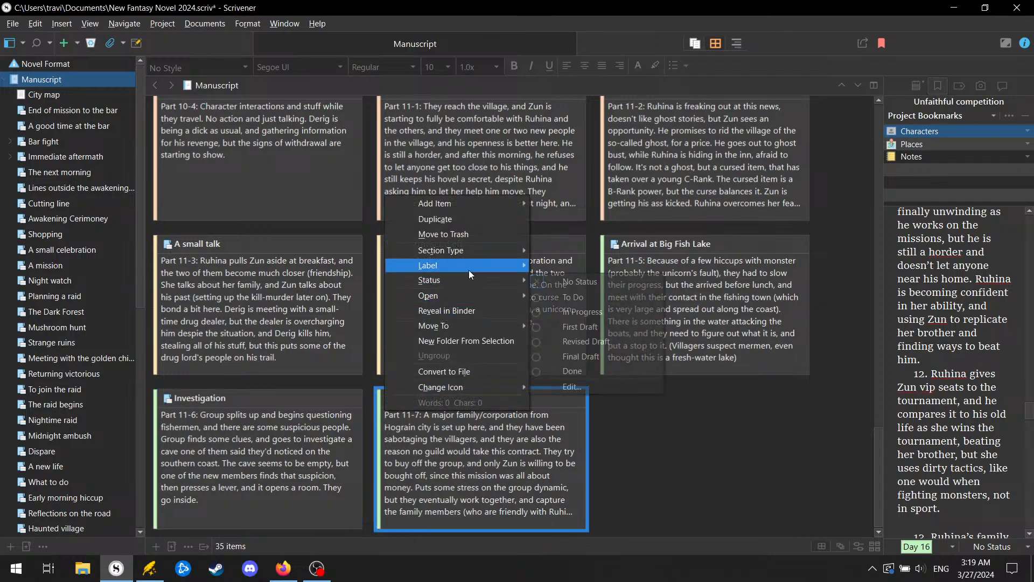
mouse_move(468, 267)
click(616, 496)
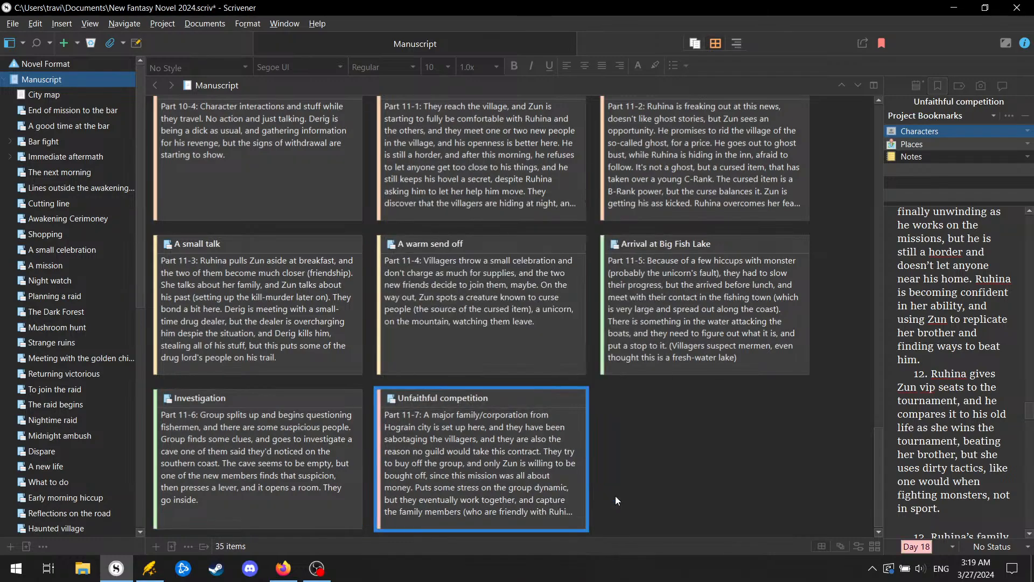
Step: In the "Investigation" synopsis, insert "for the next few days," after "Group finds some clues"
click(283, 444)
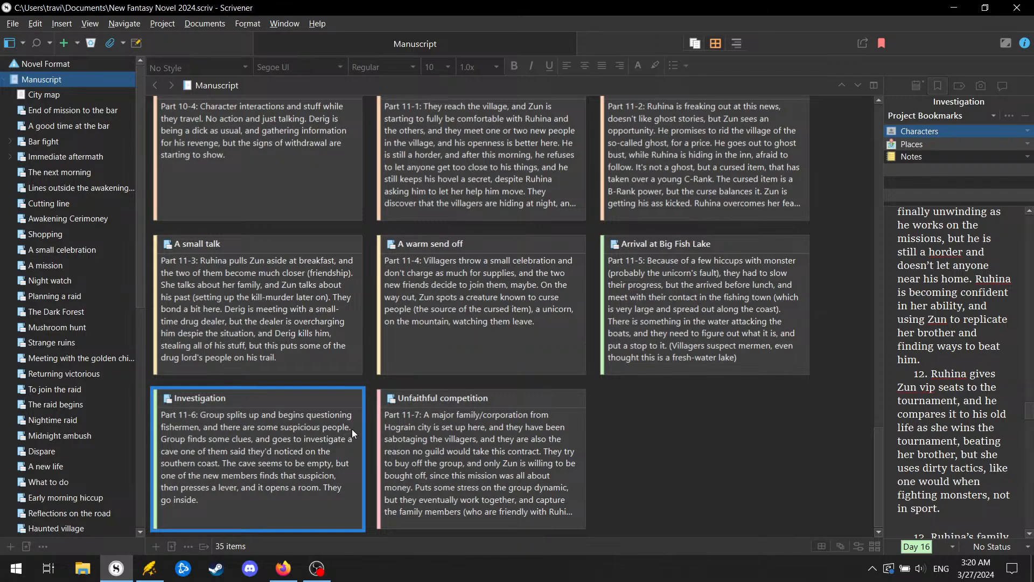
click(250, 441)
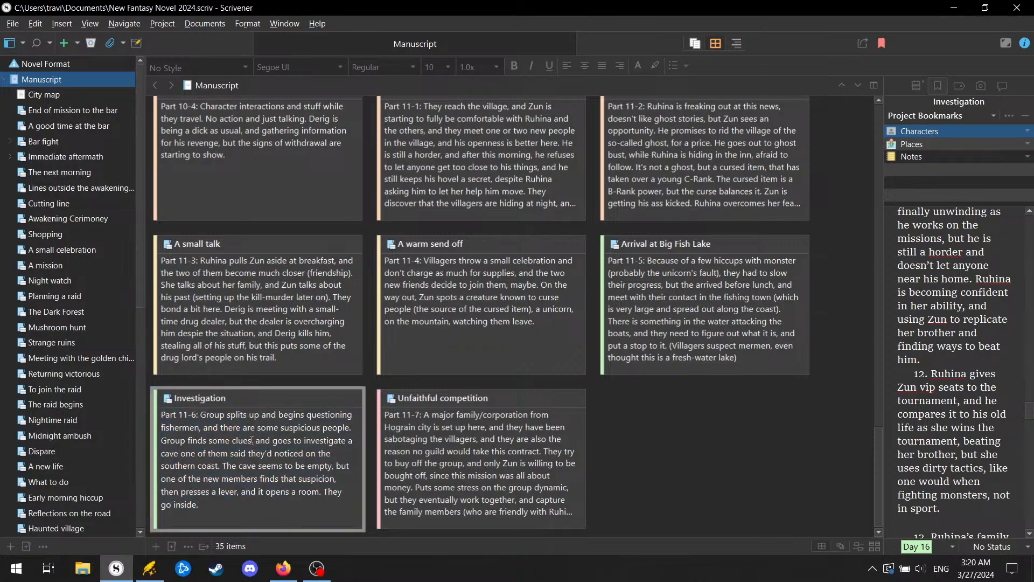
text(,for the next)
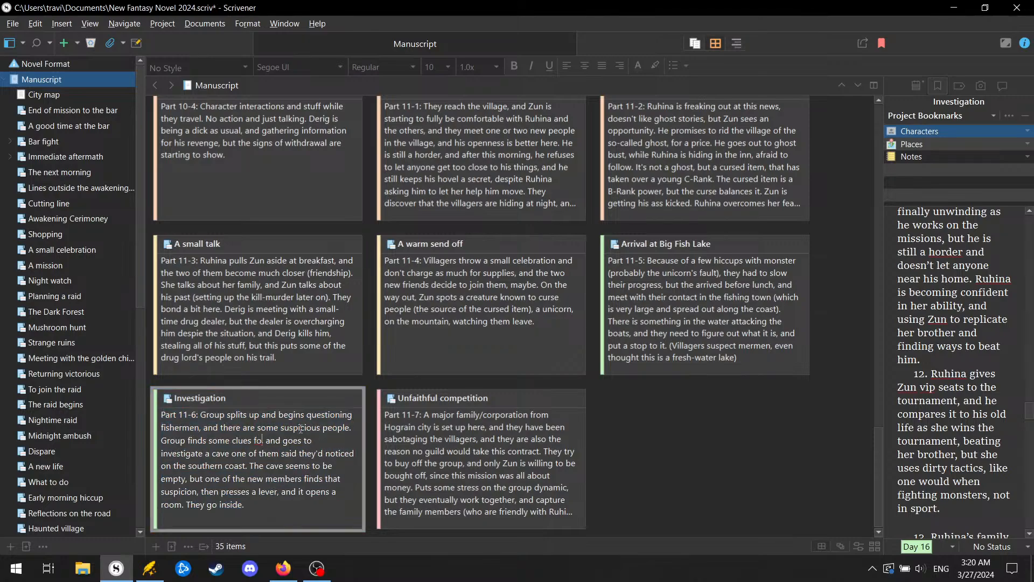
text( few days,)
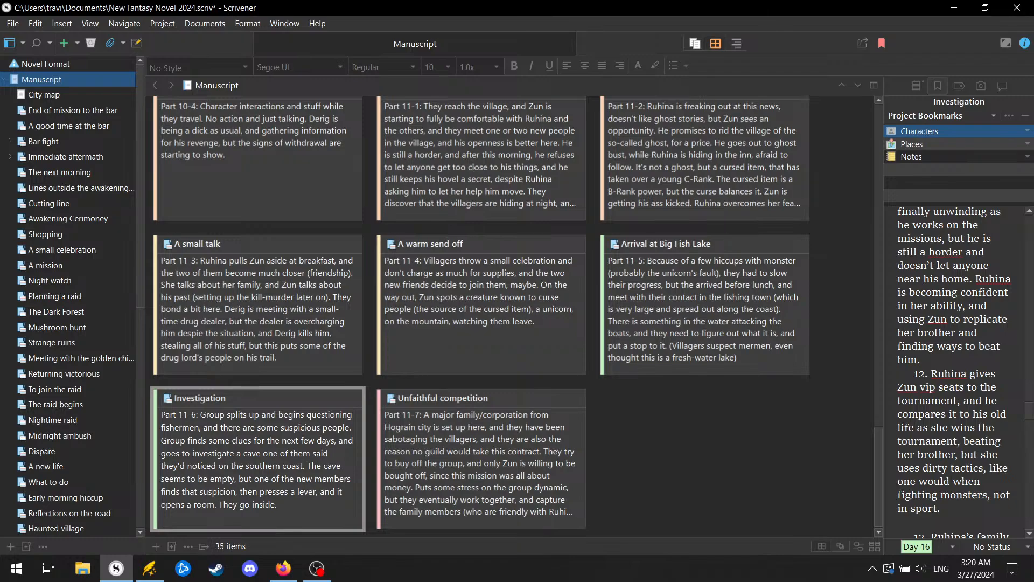
Step: Continue the "Investigation" sentence after "few days, and" with "at the end of day 17, they find something big abou the cave."
text(at the end of d )
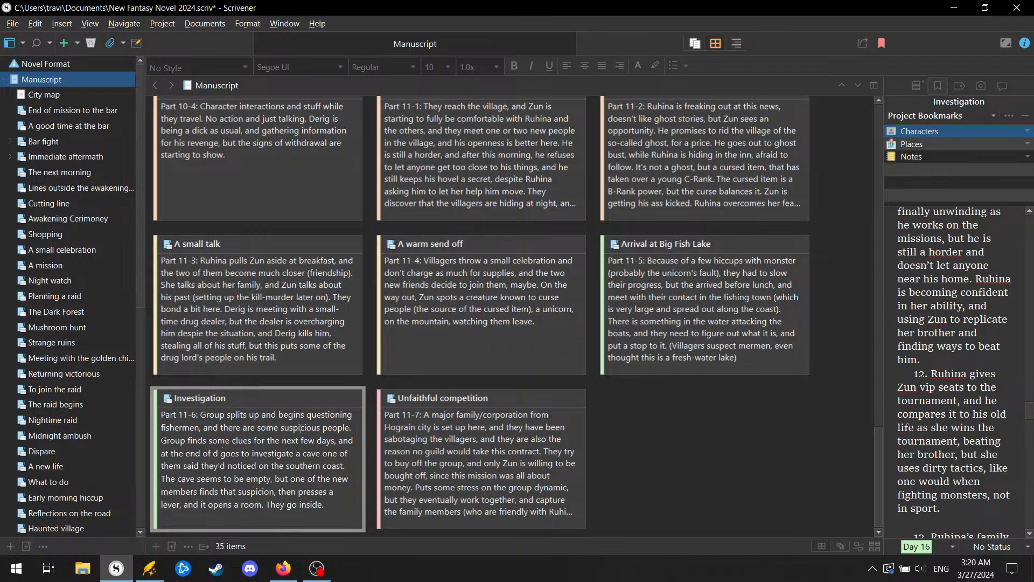
text(ay 17, t)
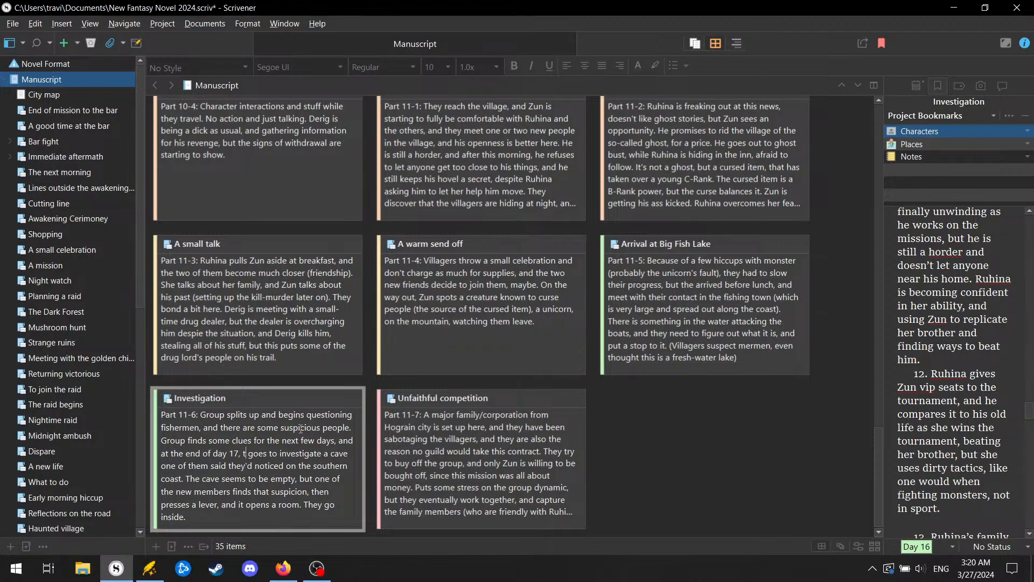
text(hey find )
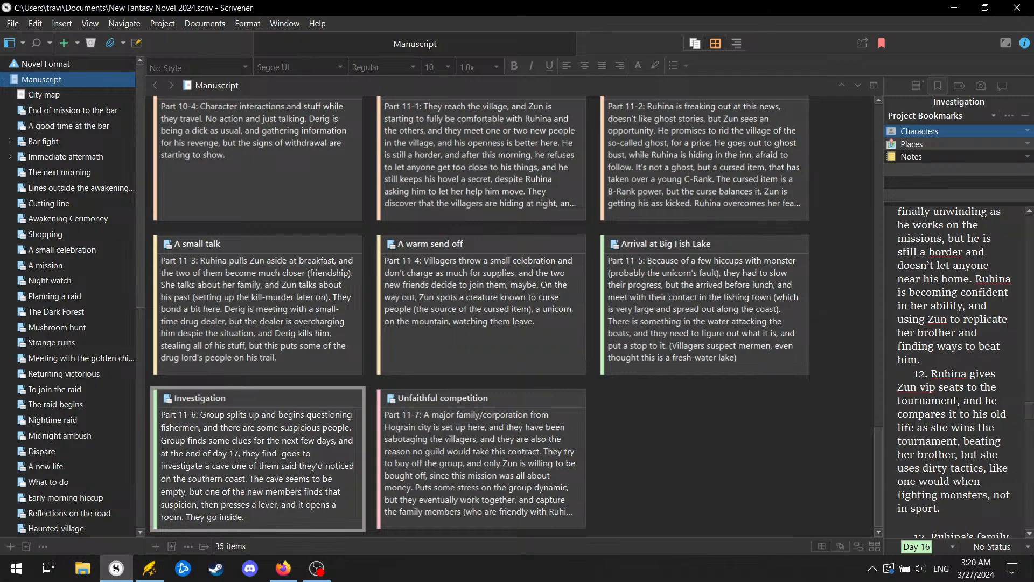
text(something big)
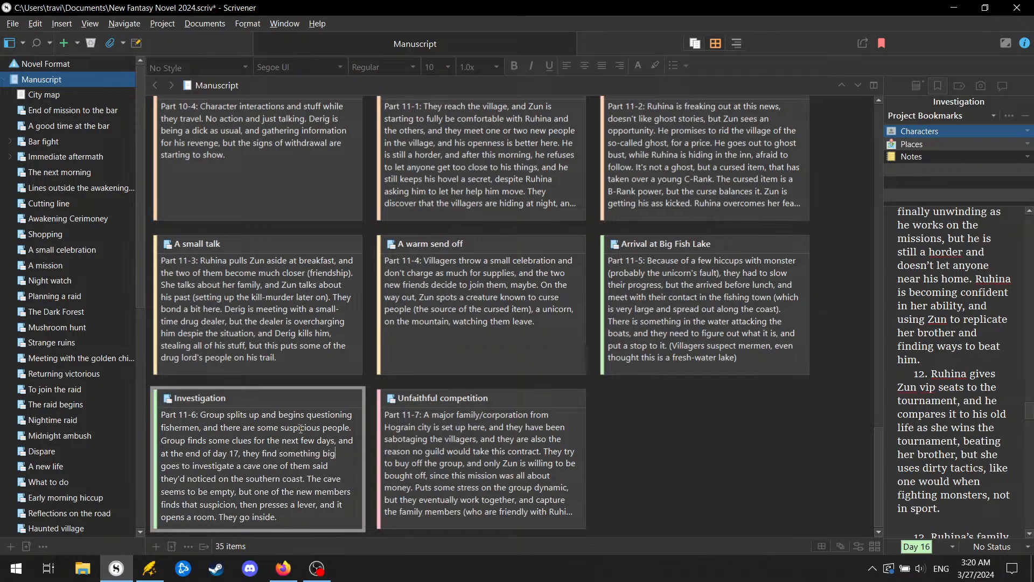
text( abou the cave)
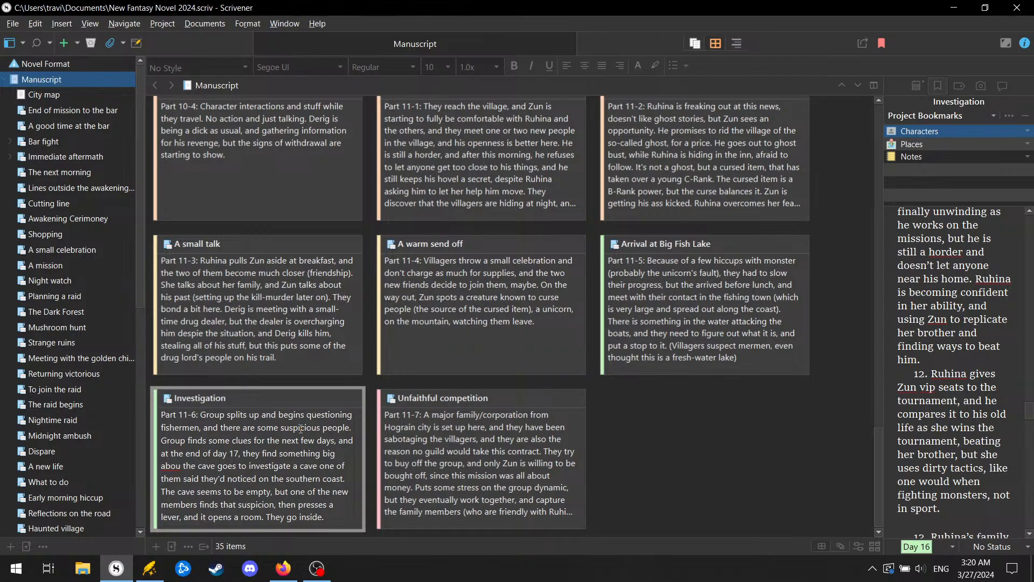
text(.)
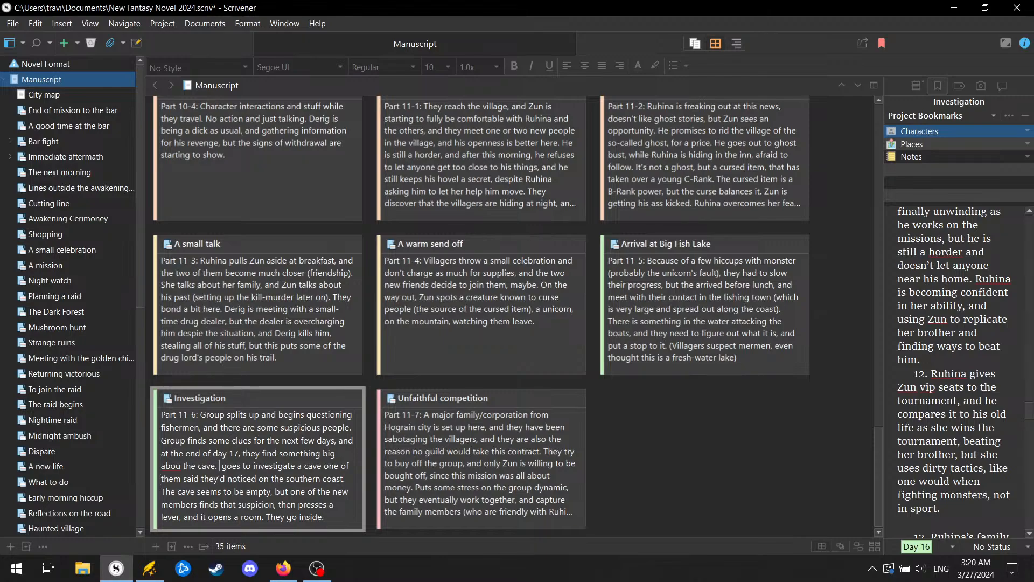
Step: Replace "goes" before "to investigate" with "The next morning, on day 18, after making plans, they go" and correct "abou" to "about"
text( The next)
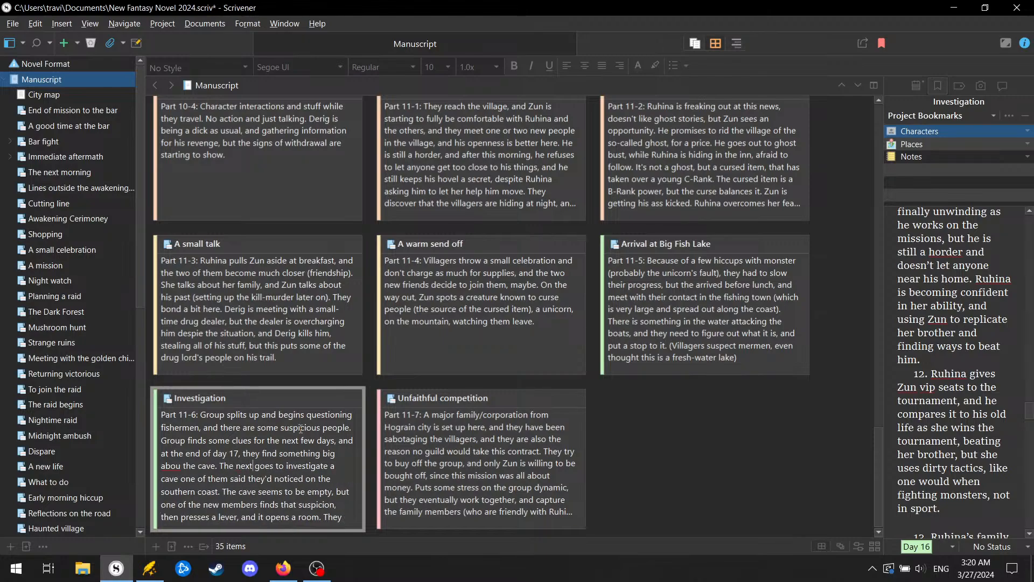
text( morning, on day  )
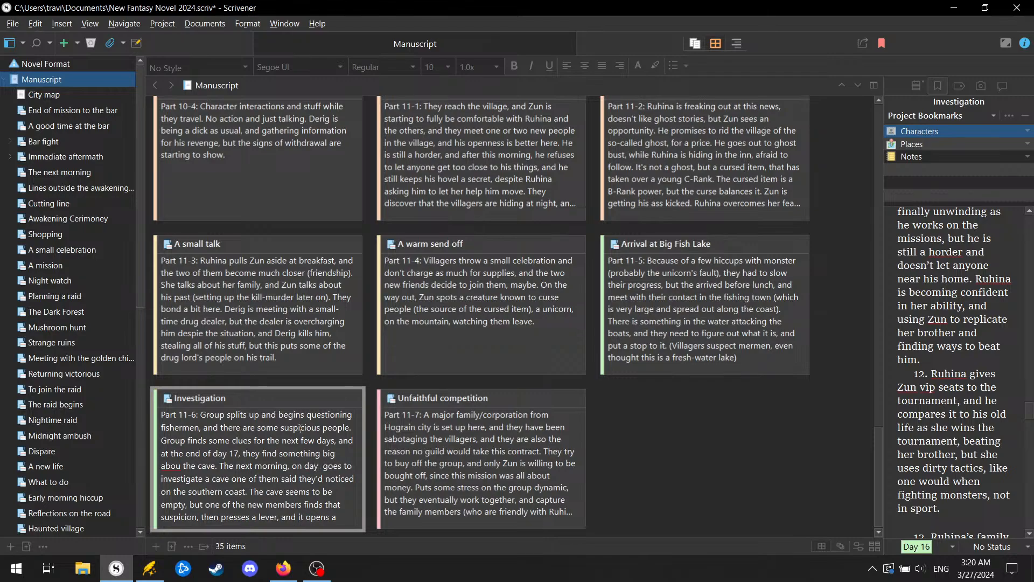
text(18, af)
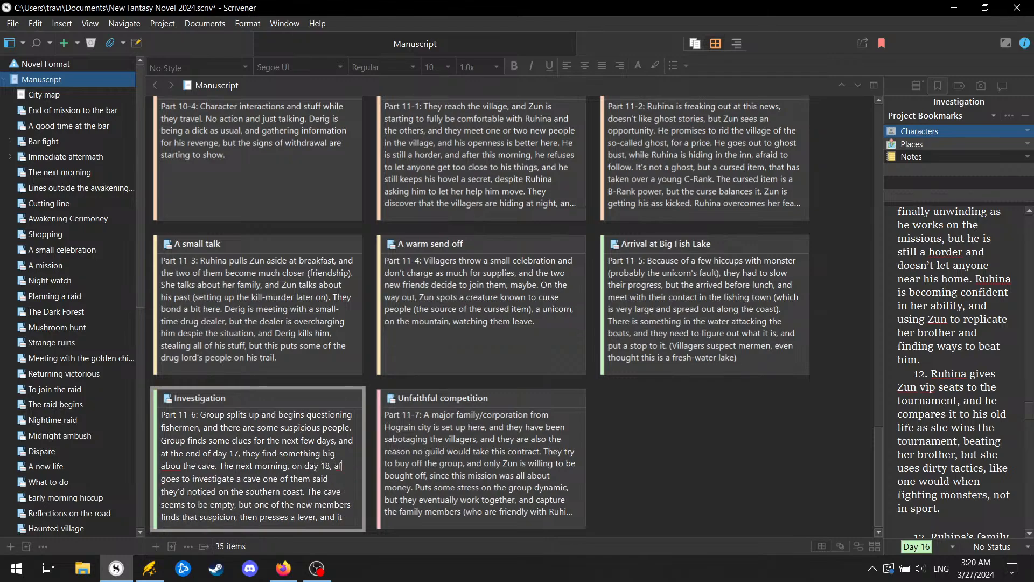
text(ter making p)
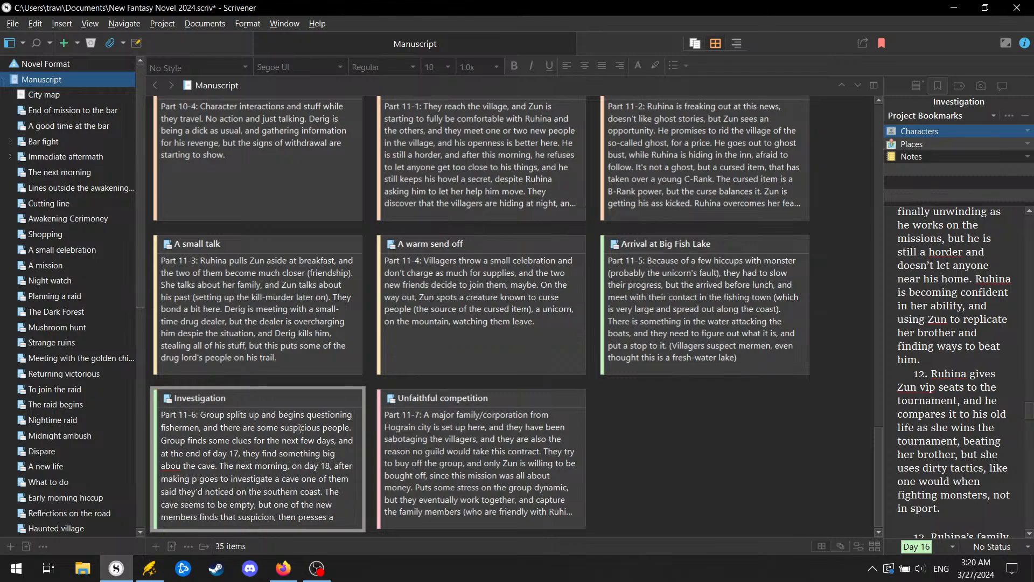
text(lans, they go)
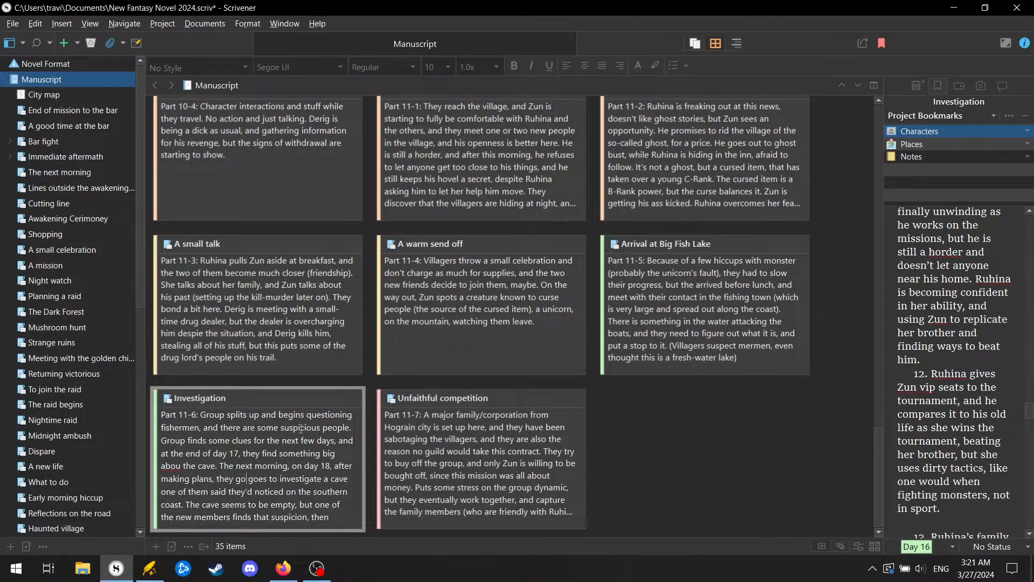
key(Delete)
key(Delete)
key(Delete)
key(Delete)
key(Delete)
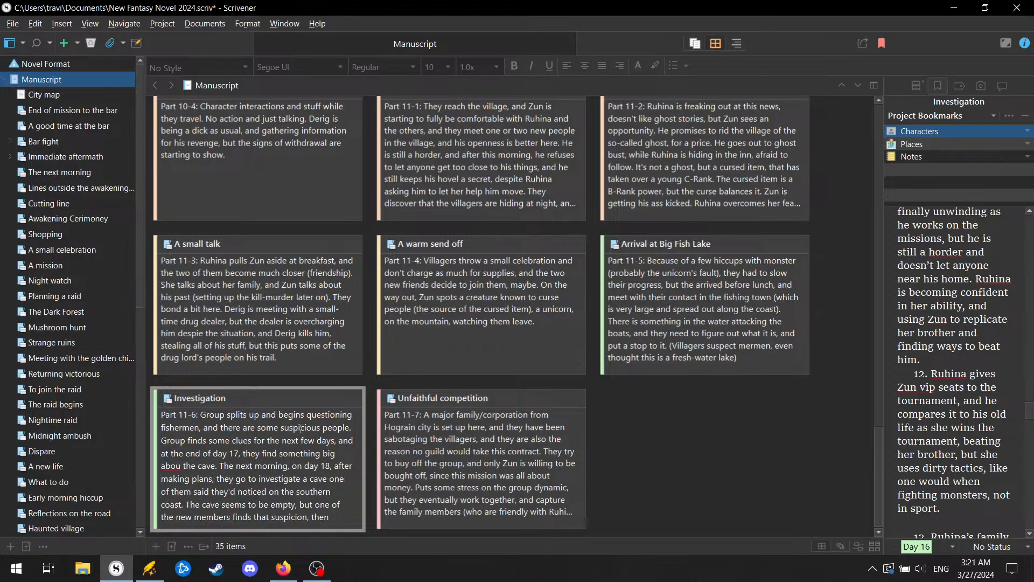
click(183, 465)
text(t)
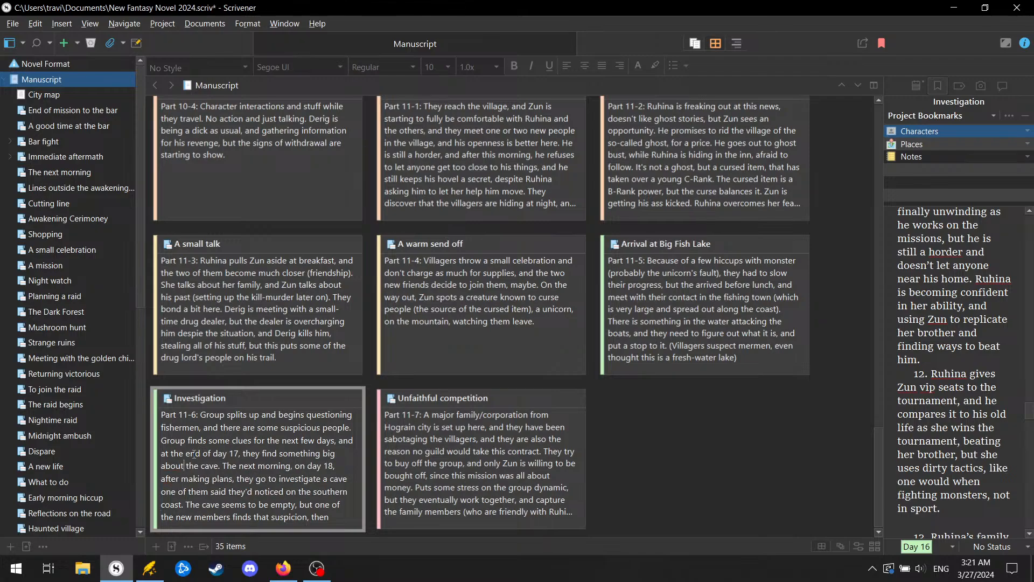
Step: Rename the "Investigation" card as "Investigation (3 days)"
click(250, 404)
click(241, 394)
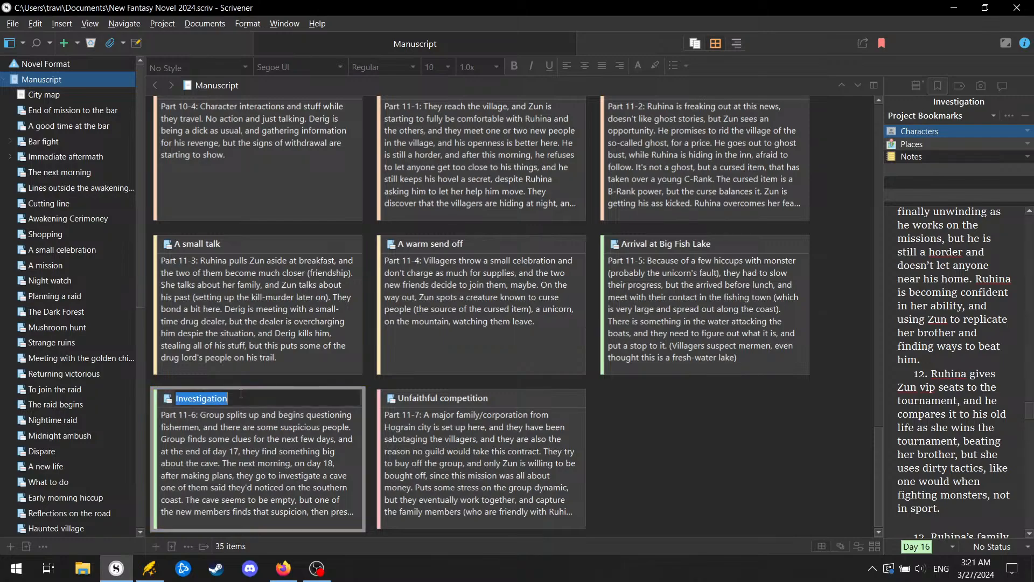
click(246, 396)
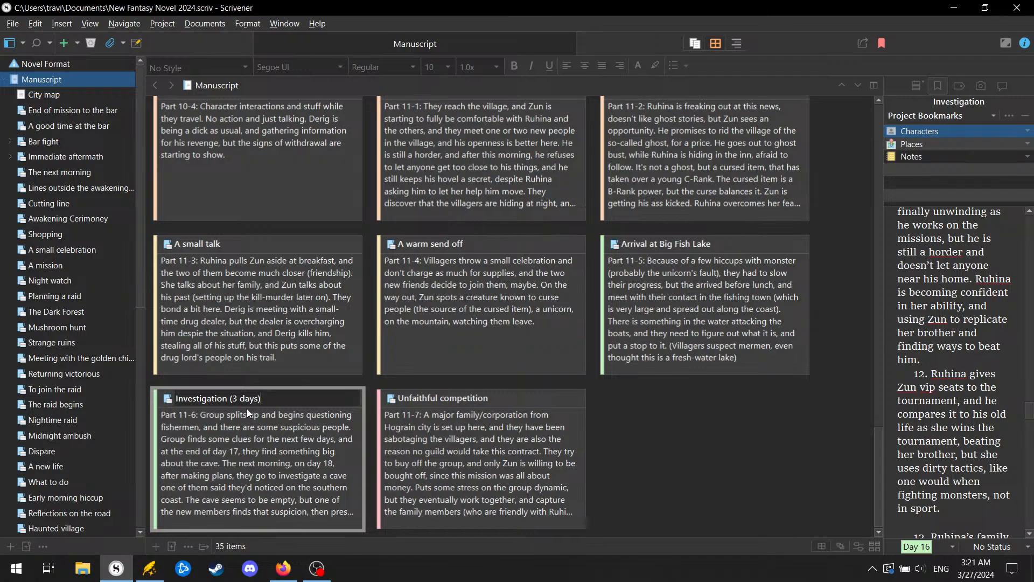
click(294, 479)
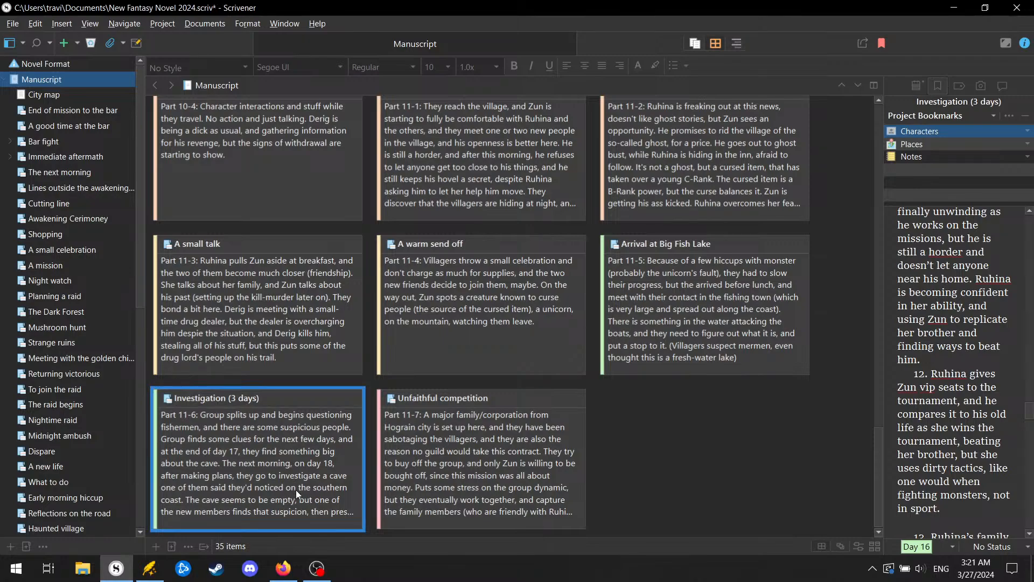
Step: End the "Investigation" synopsis with "Derig is cornered by an investigation team, but he manages to escape, but his stolen supplies are lost, making him more desperate"
click(308, 503)
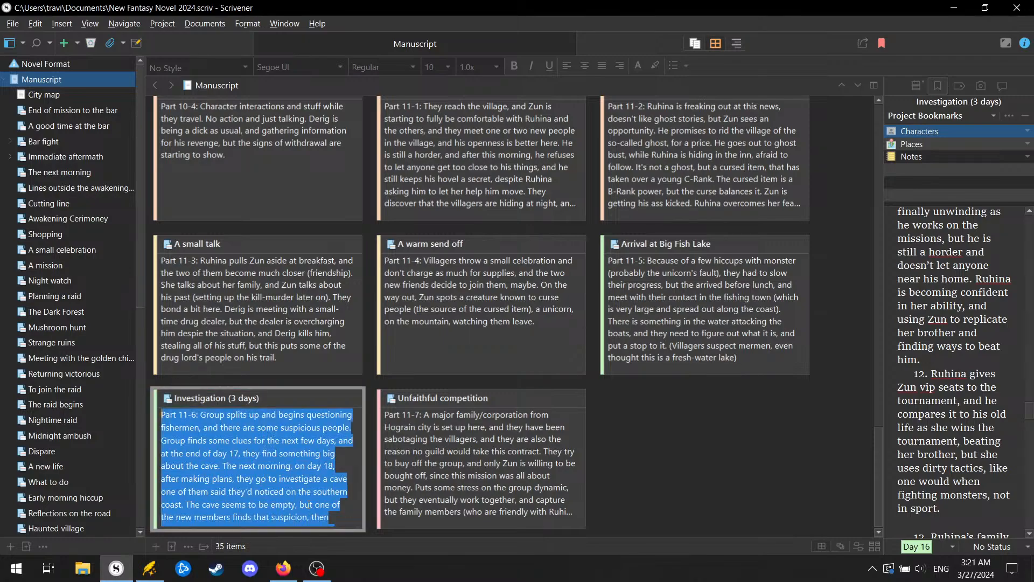
scroll(333, 515, down, 1)
click(333, 519)
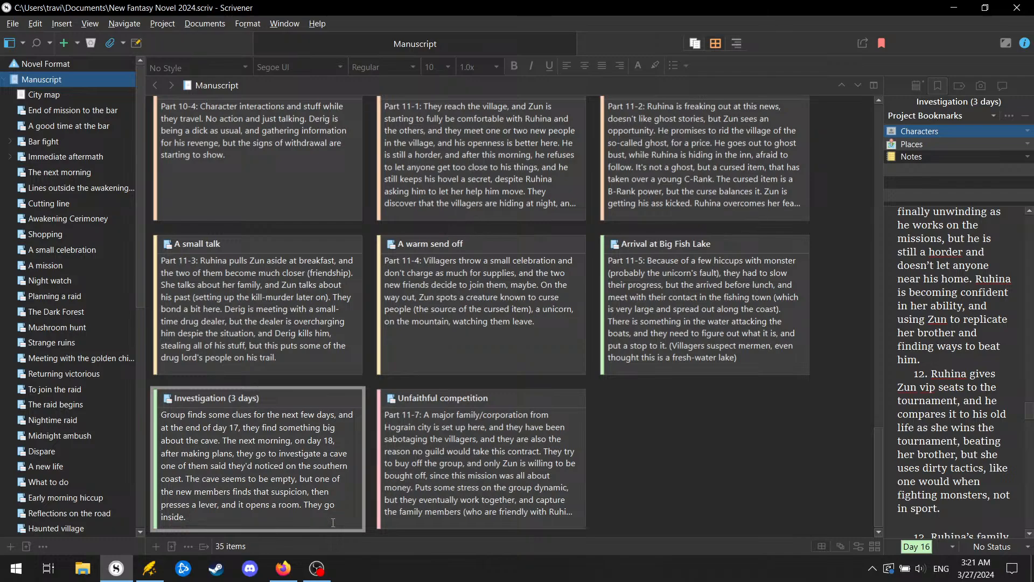
text(Derig)
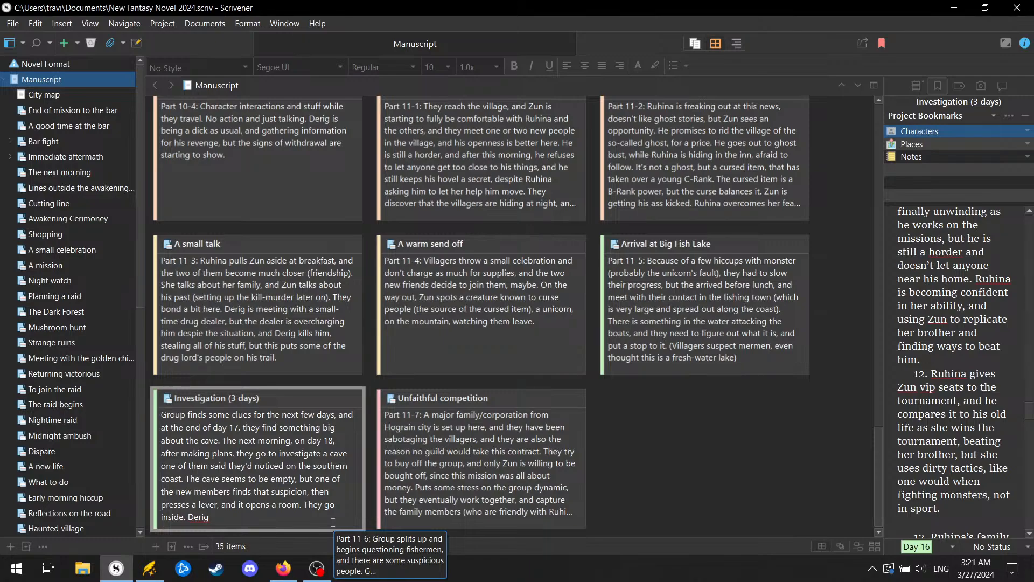
text( is cornered by )
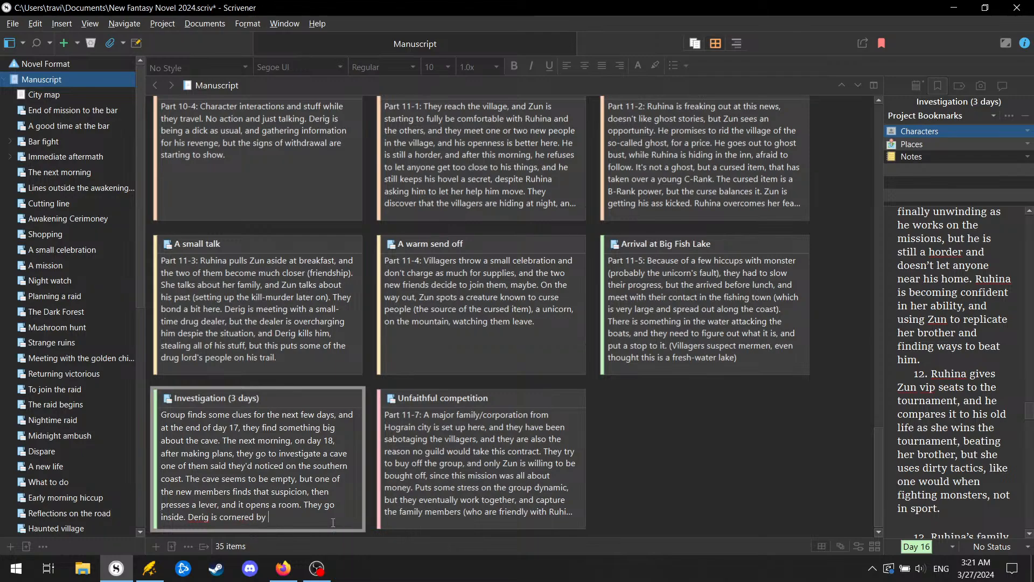
text(an investigation team, but he manag)
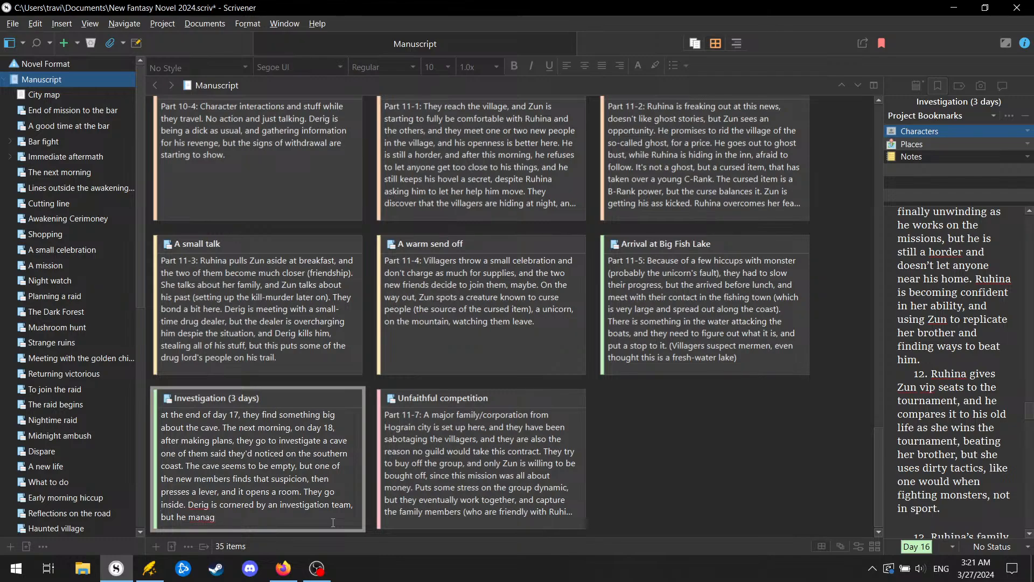
text(es to escape,)
text(but his stolen supplies are t)
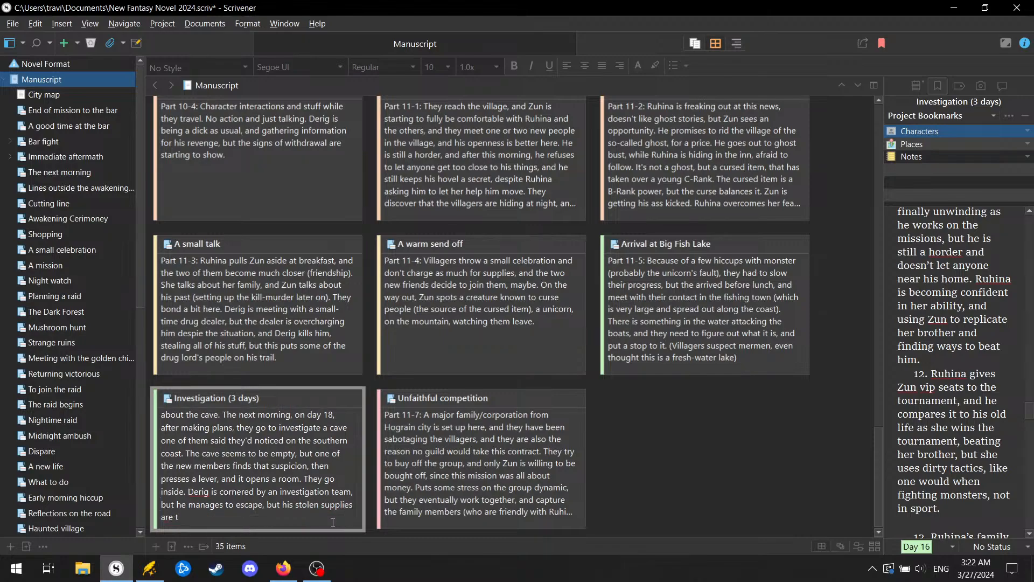
key(BackSpace)
text(lost., making him more desperate)
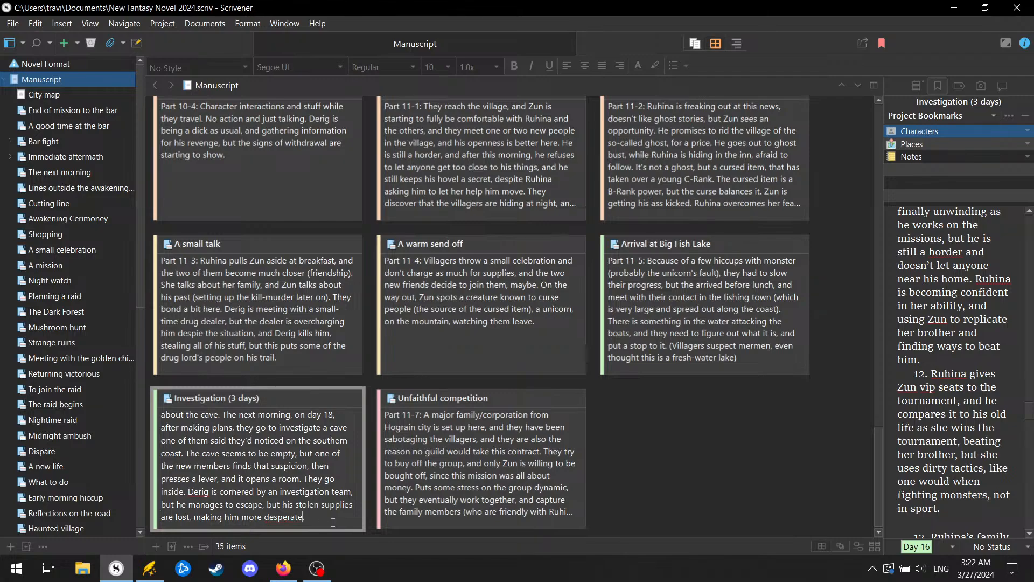
Step: Add a new card after "Unfaithful competition" and title it "A quick return"
click(424, 436)
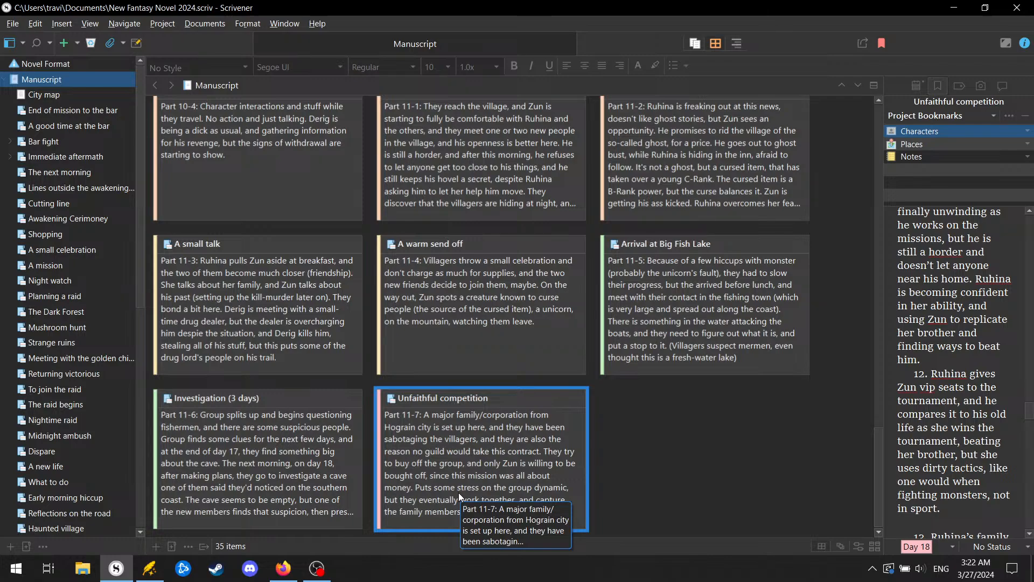
key(ctrl+shift+n)
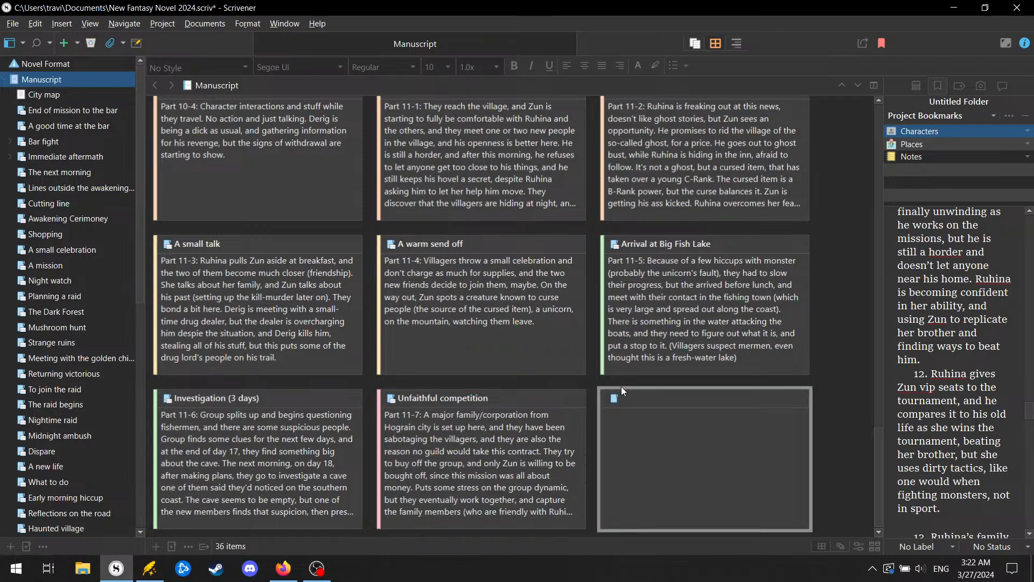
click(652, 397)
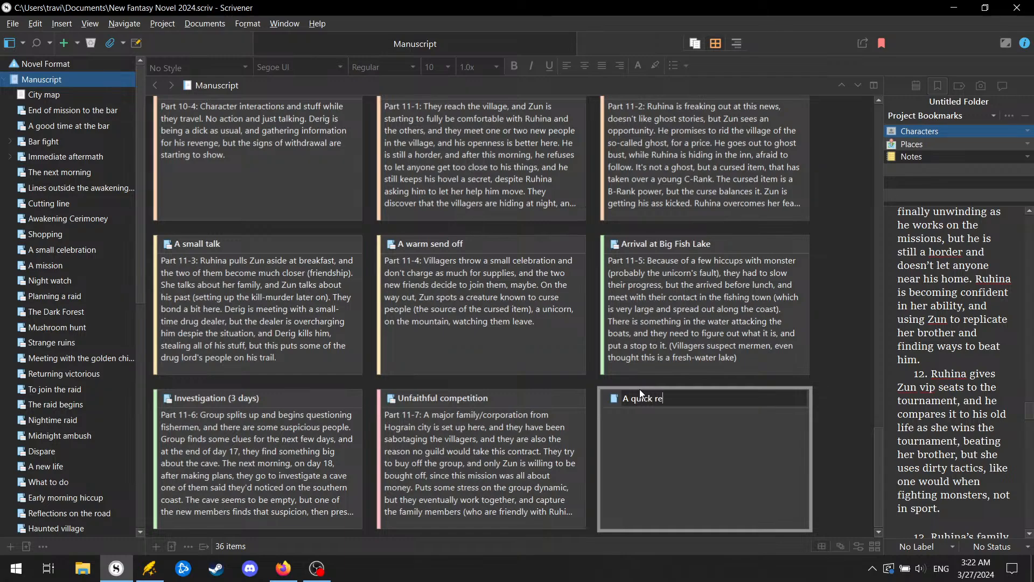
text(rn)
click(668, 442)
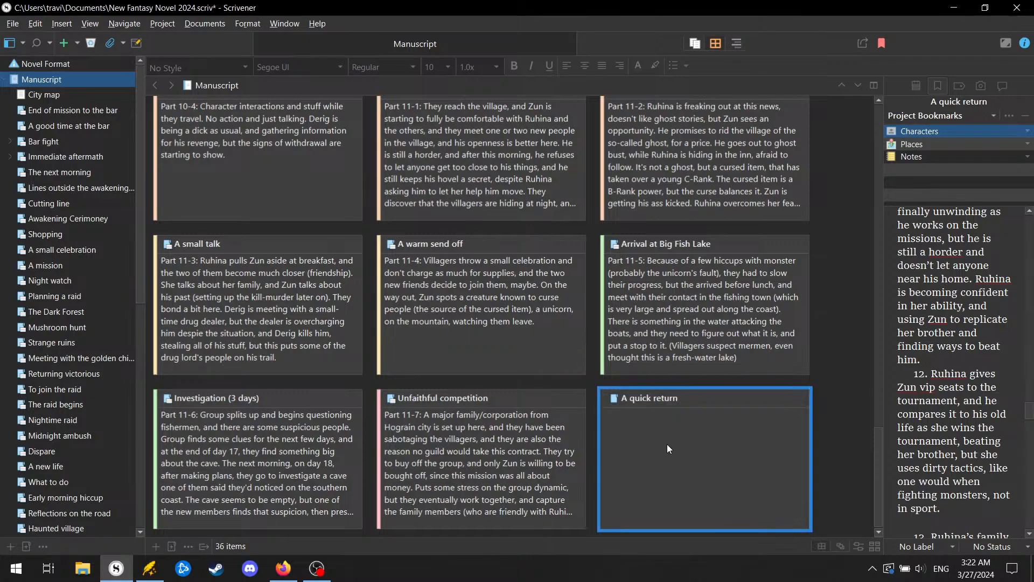
Step: Begin the synopsis of the "A quick return" card with "Part" and assign the card the Day 18 label
double_click(667, 444)
text(Part)
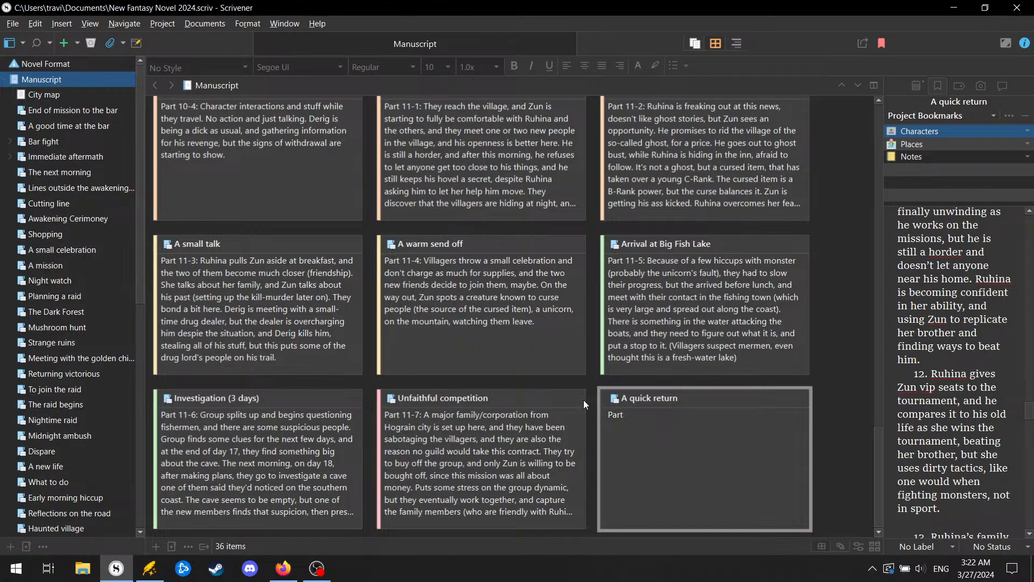
right_click(608, 386)
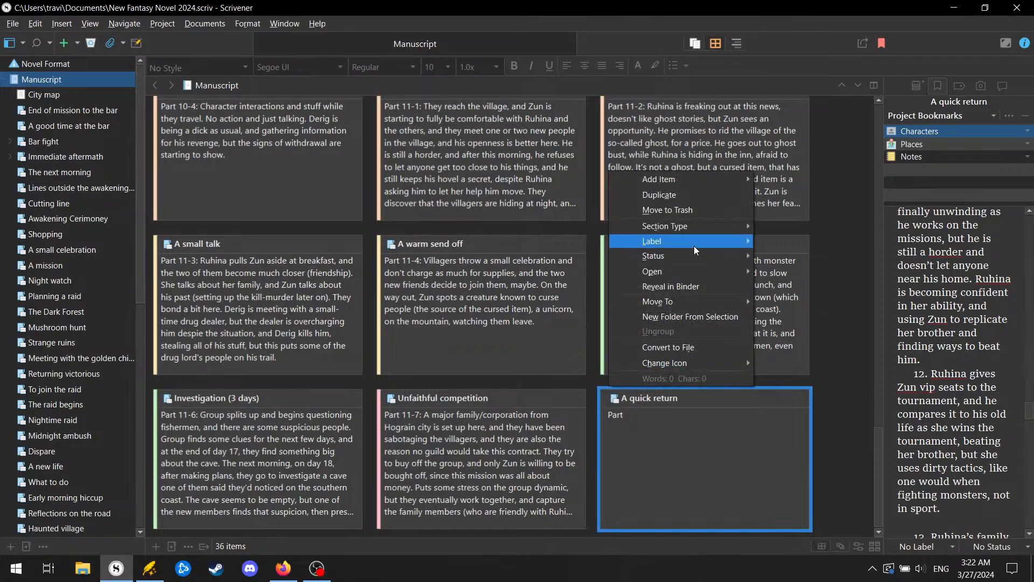
mouse_move(694, 246)
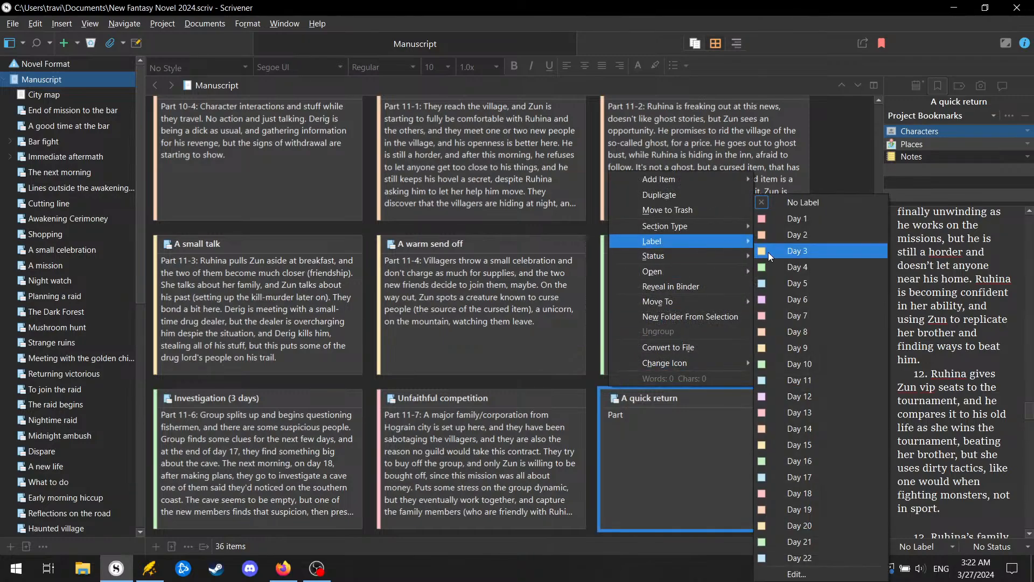
click(812, 493)
Step: Write "Part 11-8: The turn in the mission, recieve the reward token and a bonus reward" as the opening of the "A quick return" synopsis
click(707, 416)
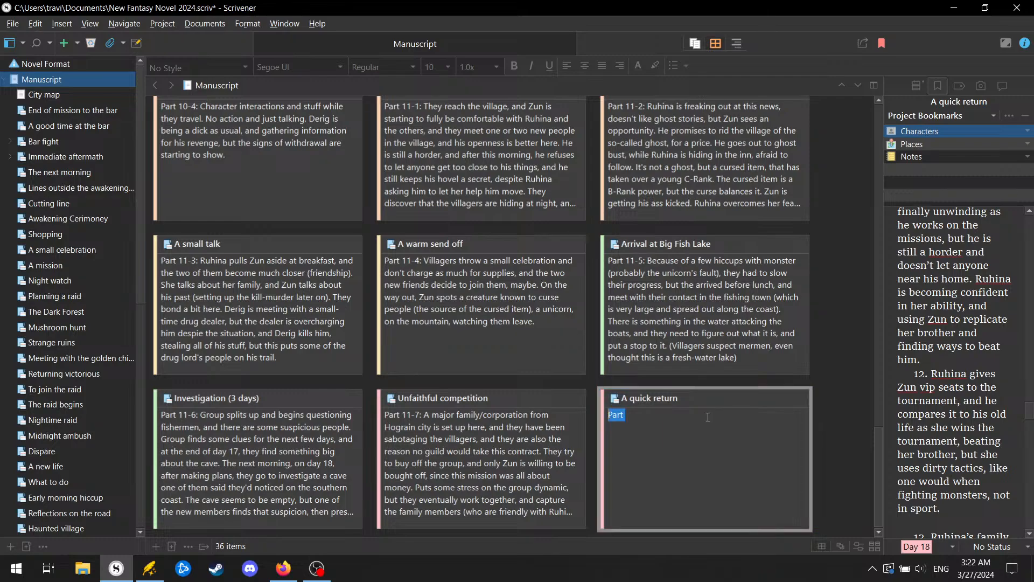
text(Part 11-8: The turn in the mission)
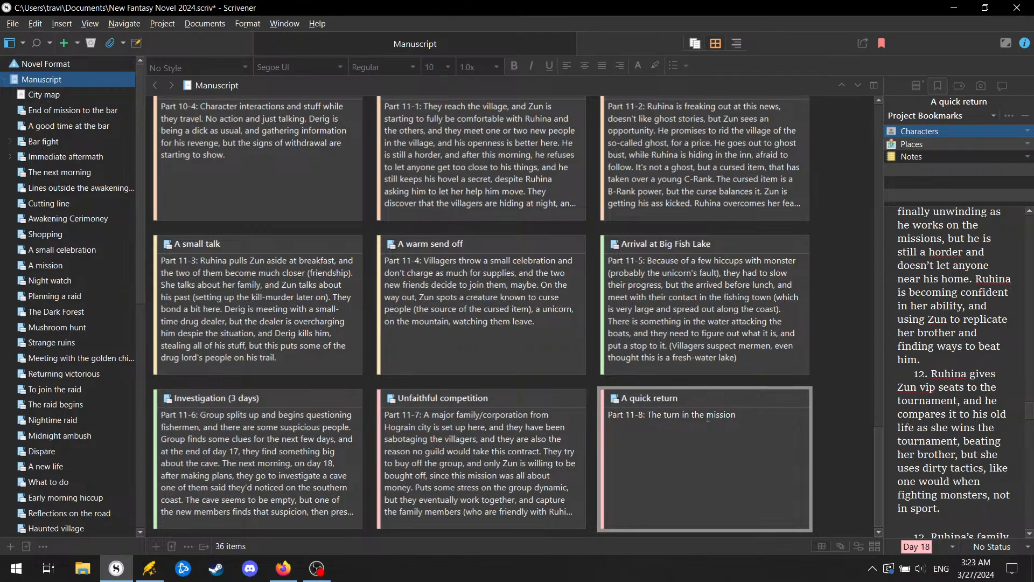
text(, recieve the reward token and a bonus reward)
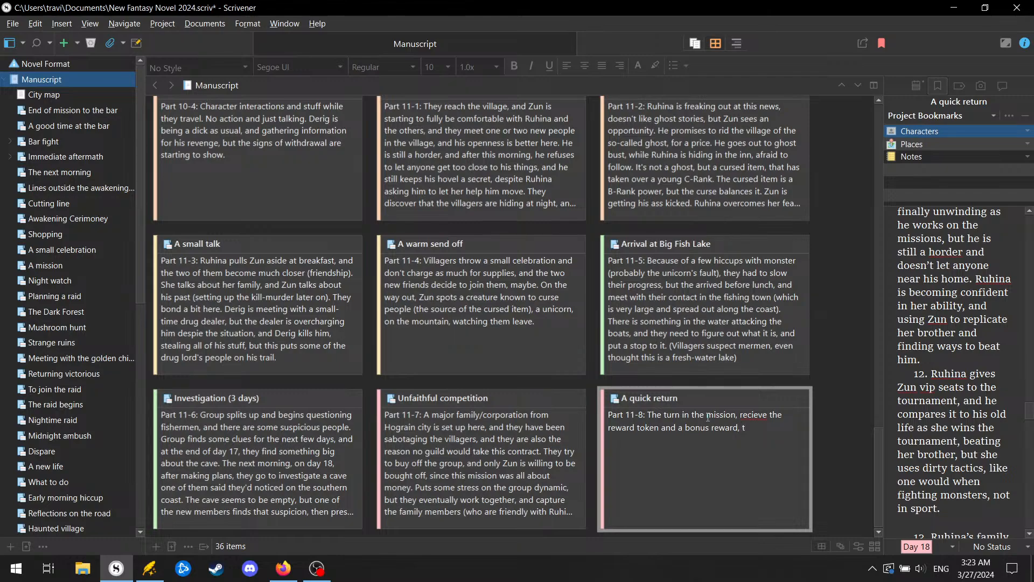
Step: Continue the synopsis with ", then because of how long this took, they leave the village in a hurry, despite them asking them to stay for a feast."
text(, then because of how long this too)
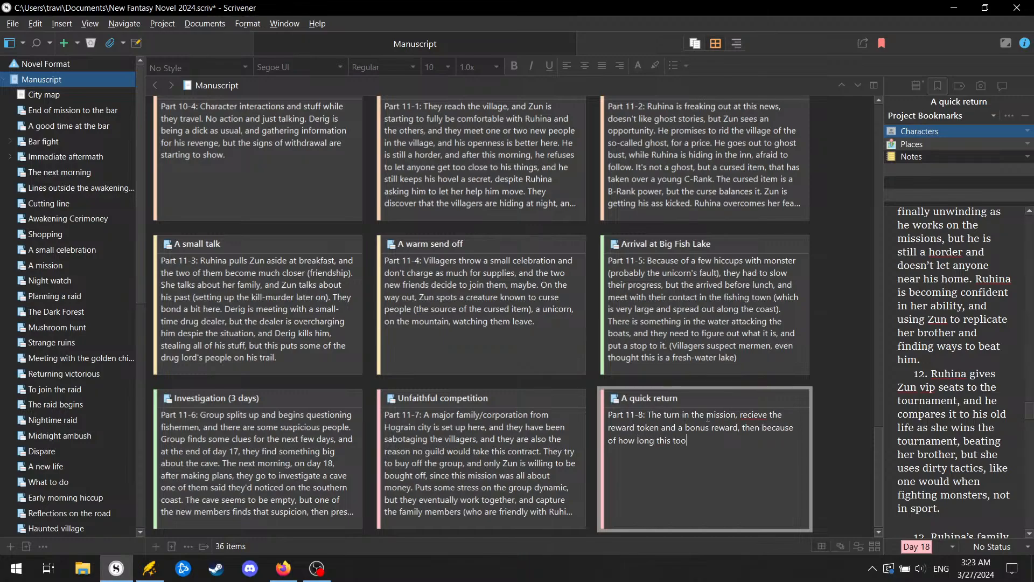
text(k, they leave the village in a hurry, de)
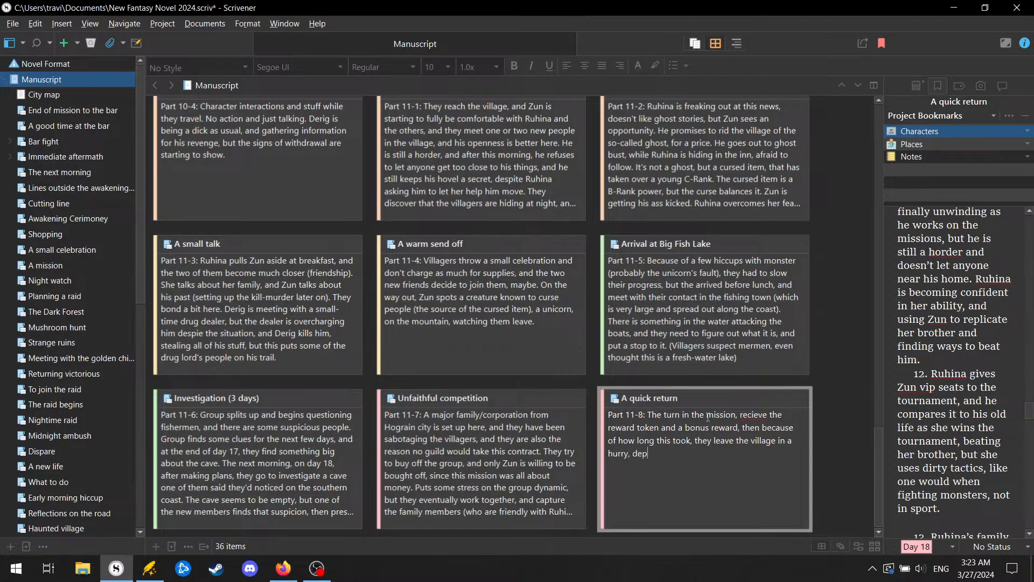
text(spite them asking them to stay fo)
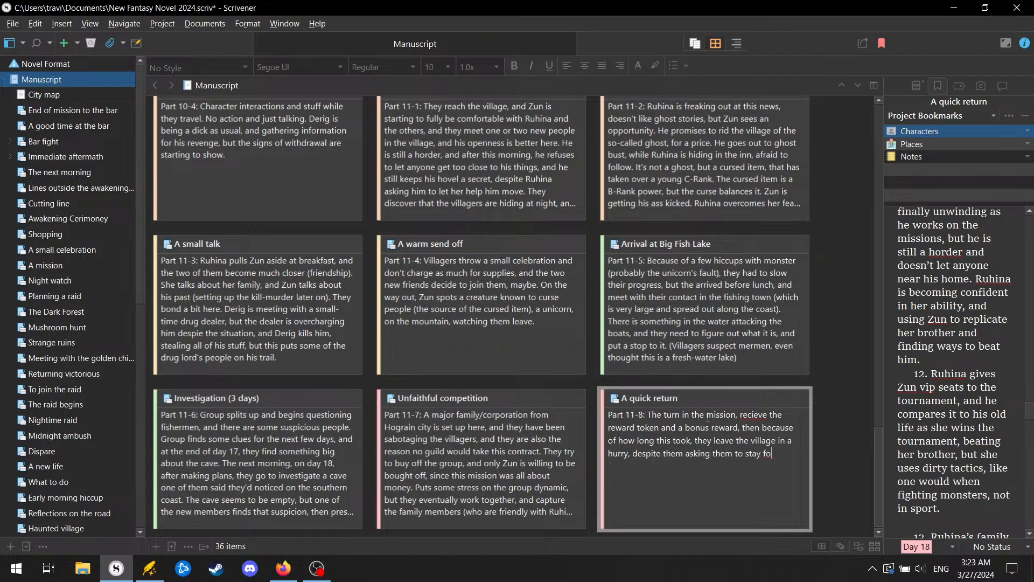
text(r a feast)
Step: Correct "recieve" to "receive" and append "They arrive at night on the 19th, they day before the tournament." to the synopsis
right_click(752, 414)
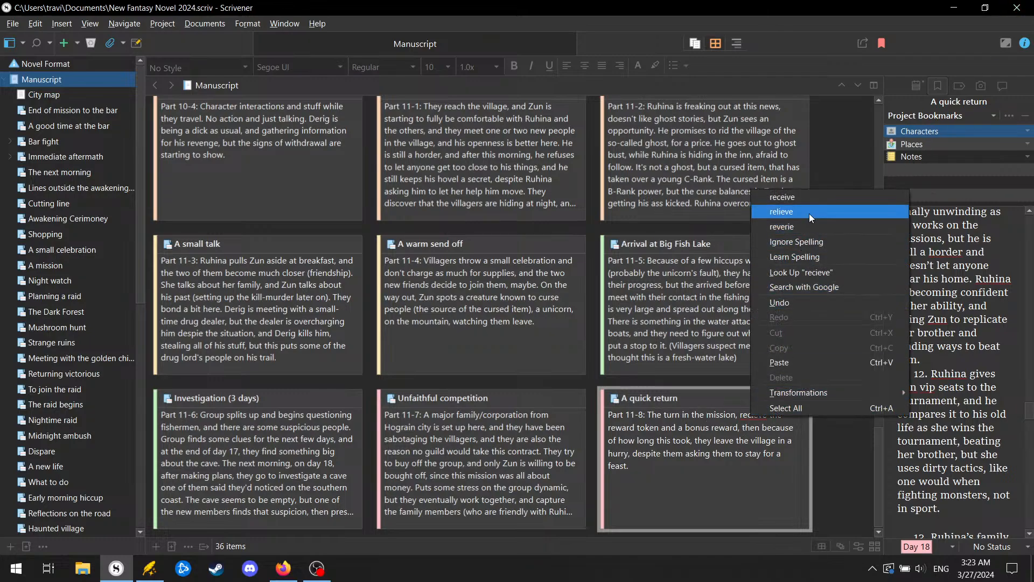
click(817, 198)
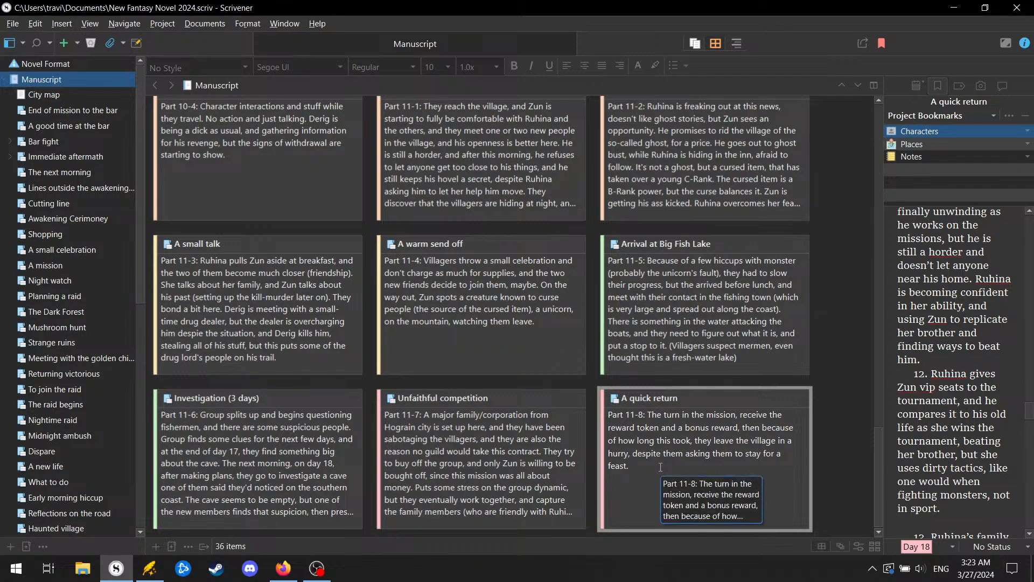
text(They arrive at night on the)
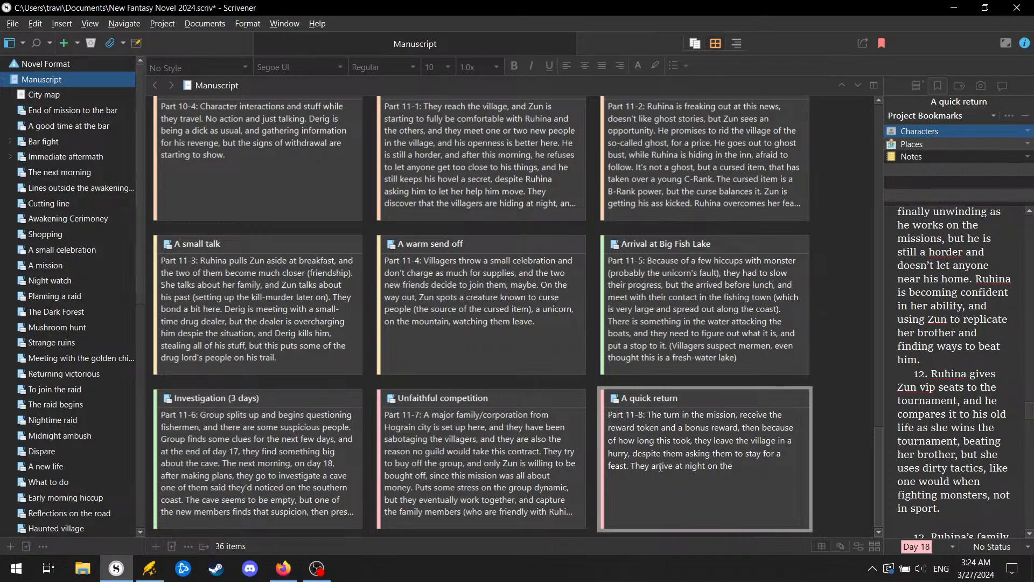
text( 19th, they day before the tournament)
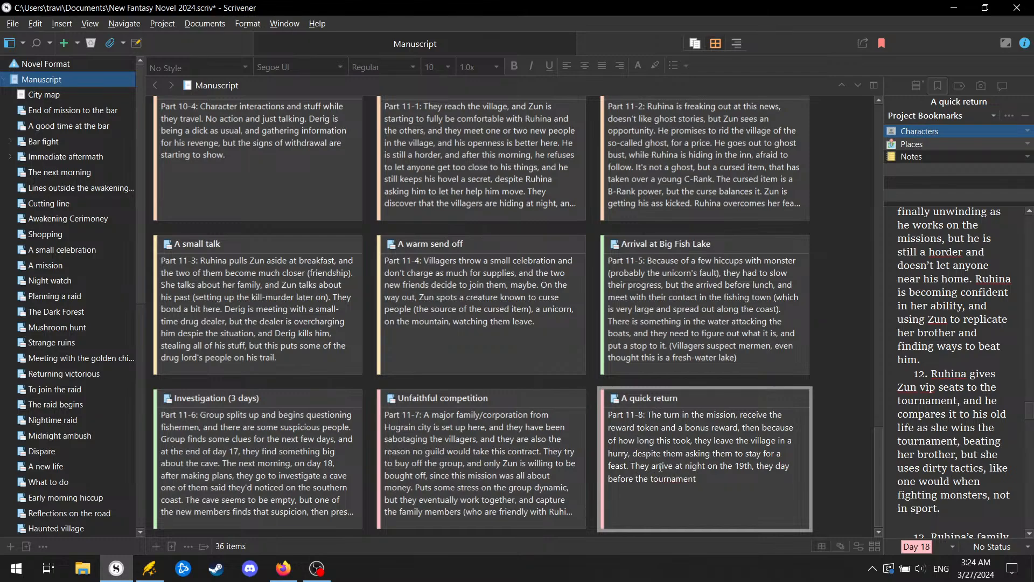
text(.)
Step: Append "(2 days)" to the "A quick return" card's title and add a new blank card after it
click(696, 399)
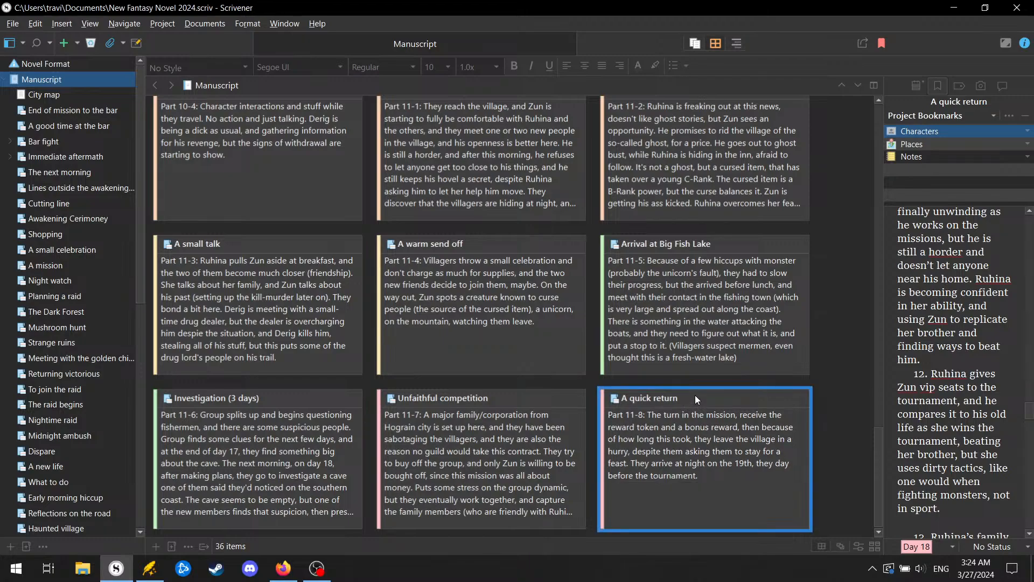
click(695, 397)
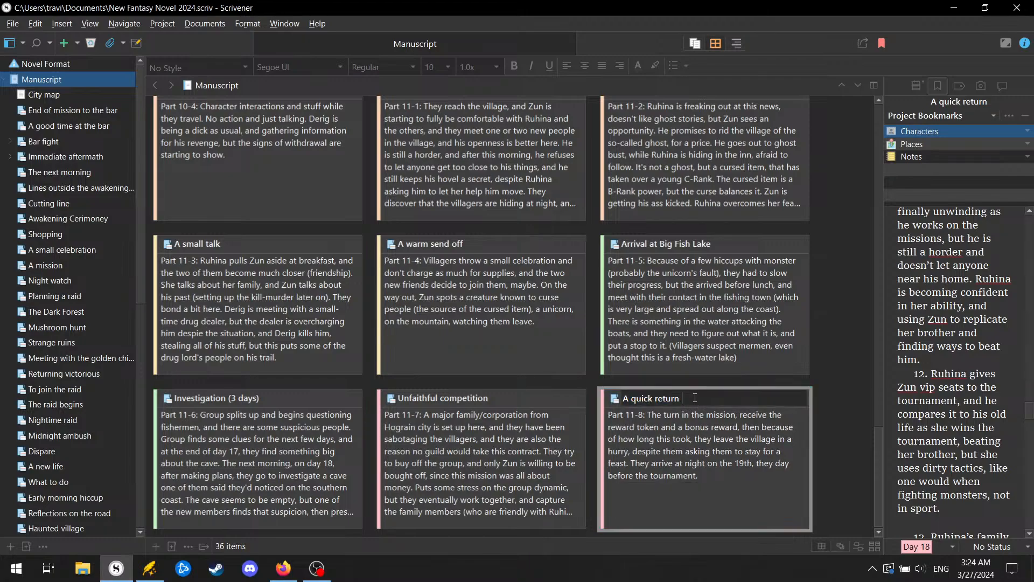
text((2 days))
key(ctrl+shift+n)
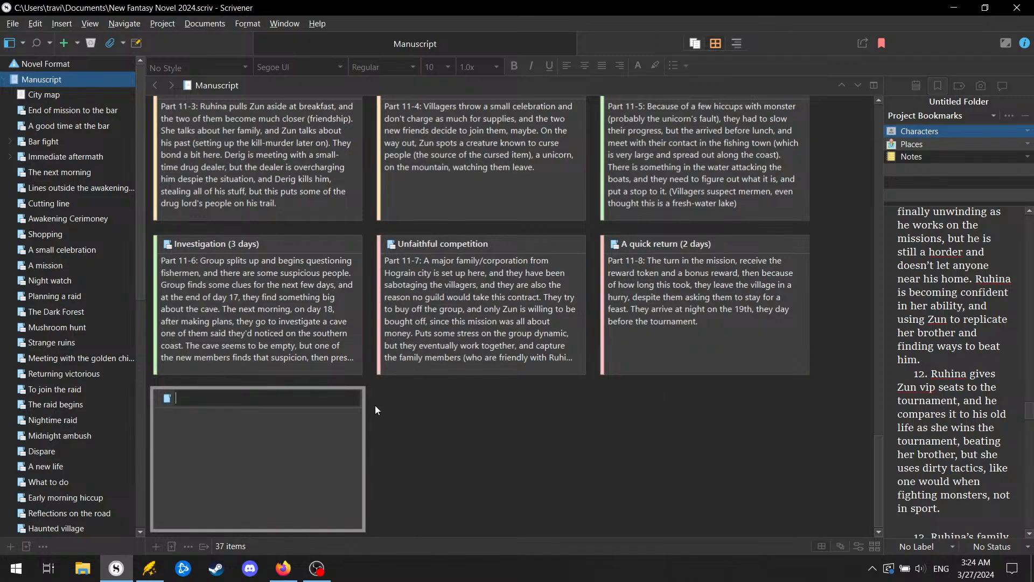
Step: Add "They report the mission, then split up." to the end of the "A quick return (2 days)" synopsis
click(707, 328)
click(707, 326)
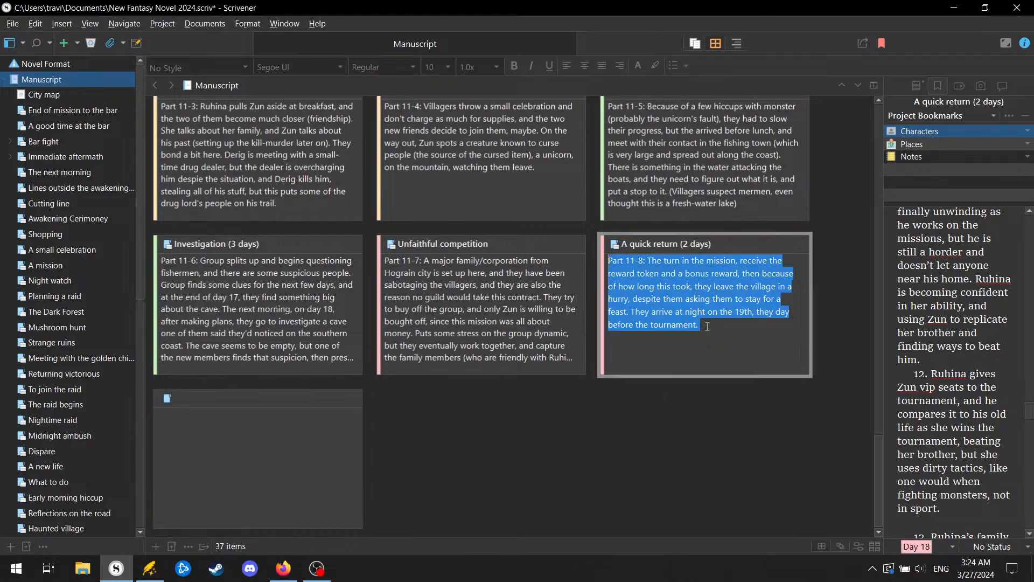
click(707, 326)
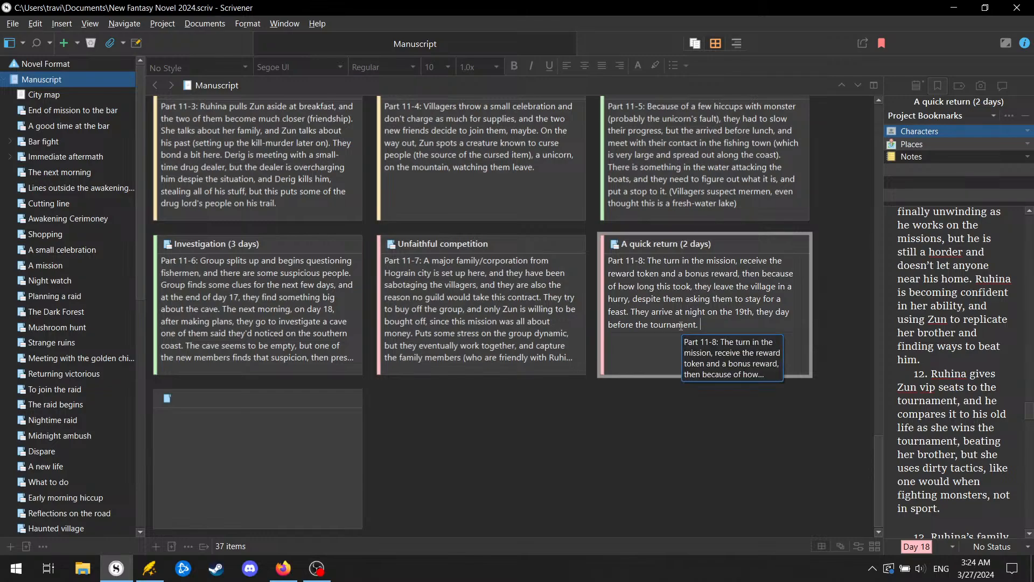
text(A)
text( They)
text( report the mis)
text(sion)
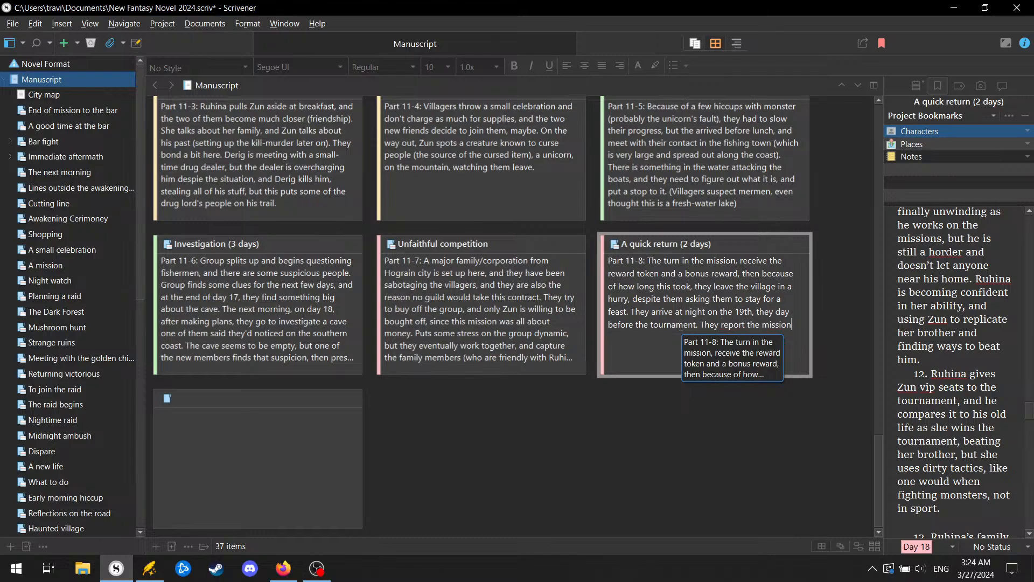
text(, then split up.)
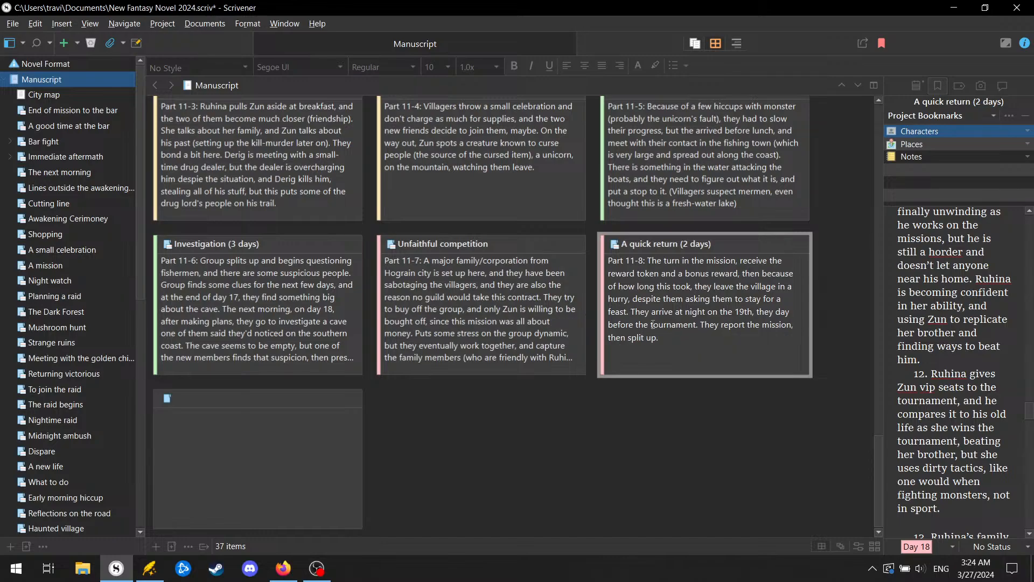
click(325, 402)
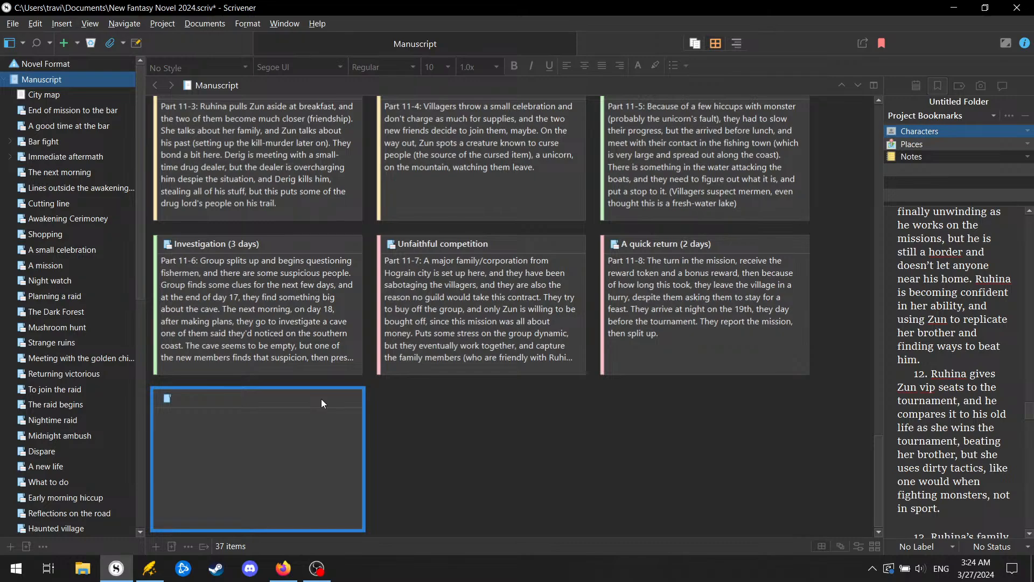
Step: Title the blank card "Not the cheap seats", start its synopsis with "Part 12-1:", and save the project
click(321, 398)
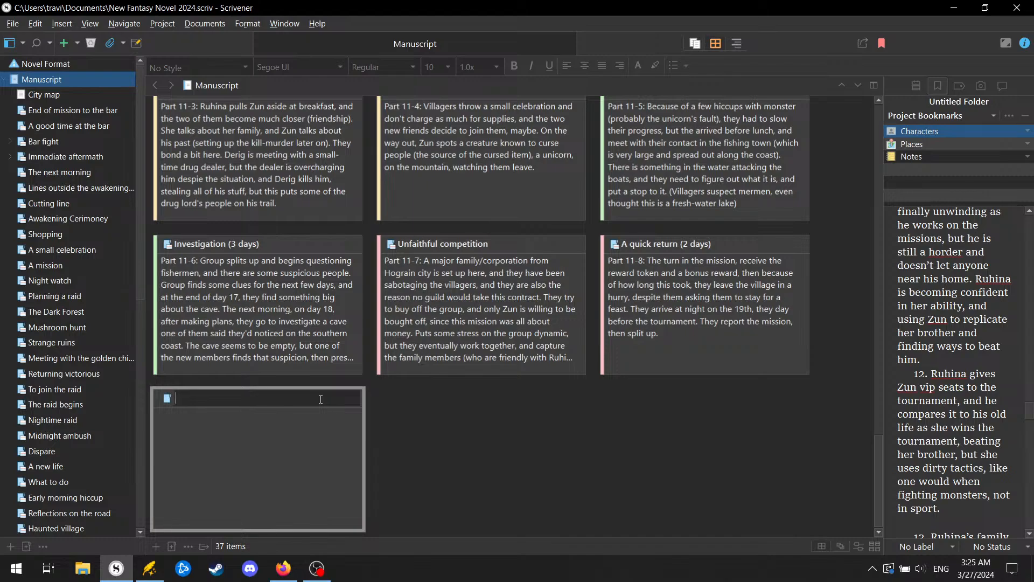
text(Not the cheap seats)
click(263, 454)
text(Part 12)
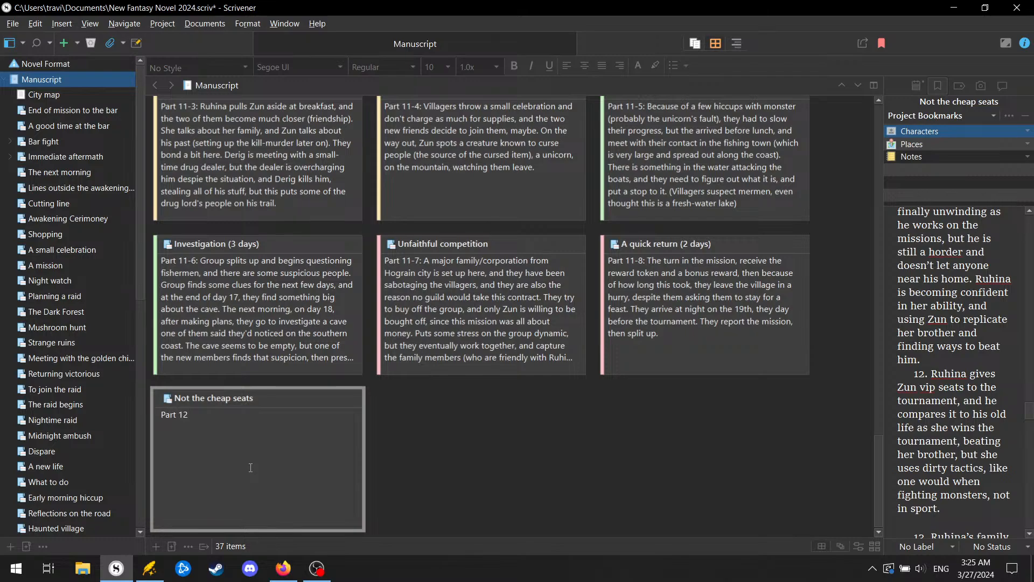
text(-1:)
key(ctrl+s)
Step: Continue the synopsis with "Ruhina is hurrying to prepare for the tournament and thinking about using the cursed item, but decides against it"
text(Ruhina is hurrying to prepar)
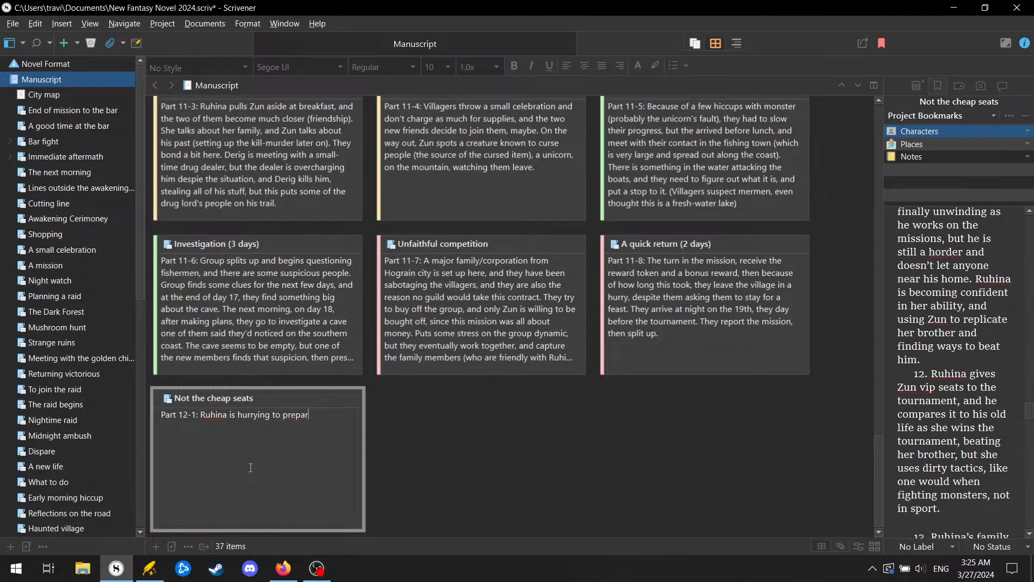
text(e for the tournament)
text(and thinking about u)
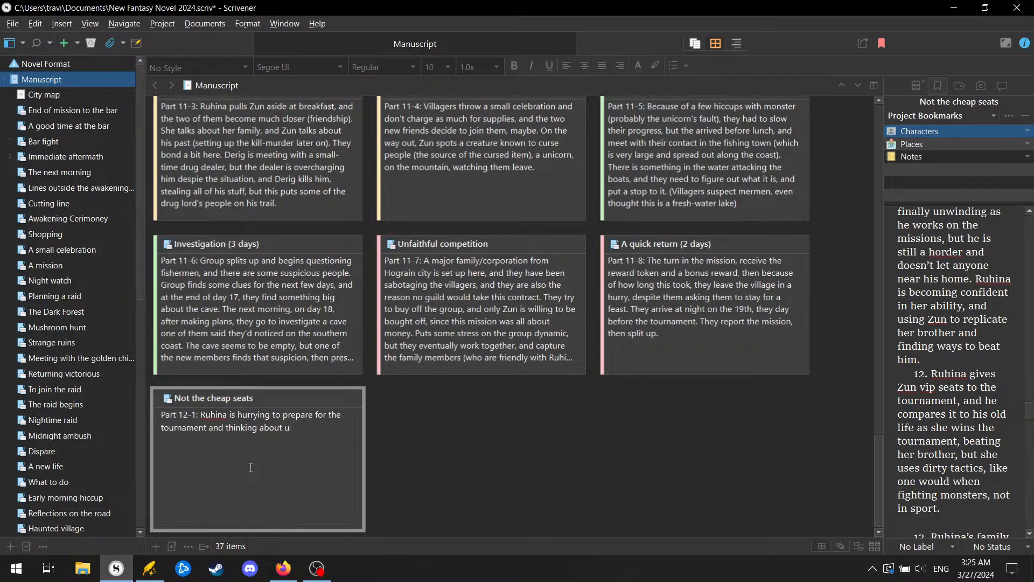
text(sing the cursed item)
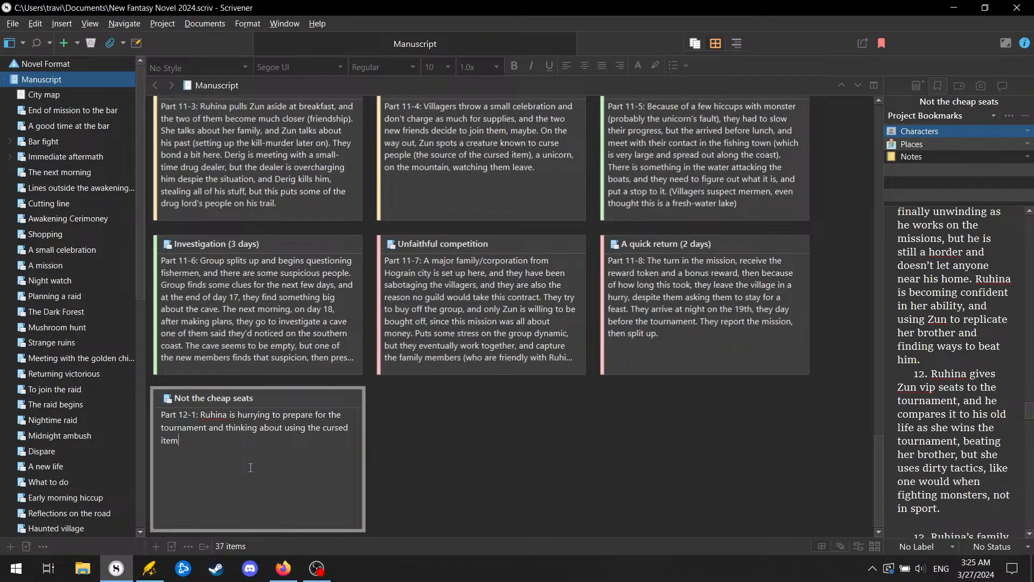
text(, but decides against it)
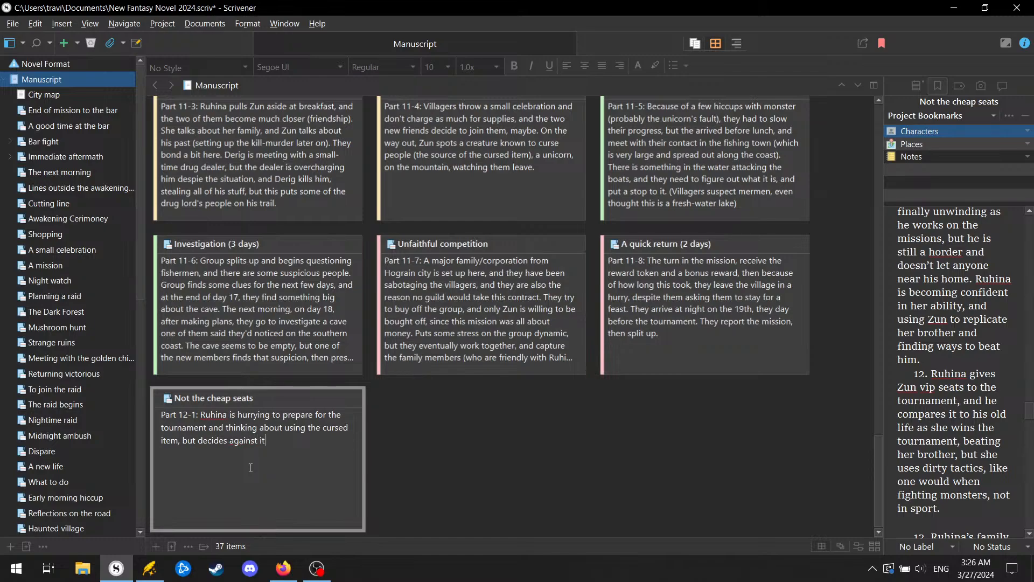
Step: Add "(it is used as evidence against her later to say she cheated, though she didn't use it)", correcting the misspelled "evedence"
text(. (it is used as even)
key(BackSpace)
text(dence against her)
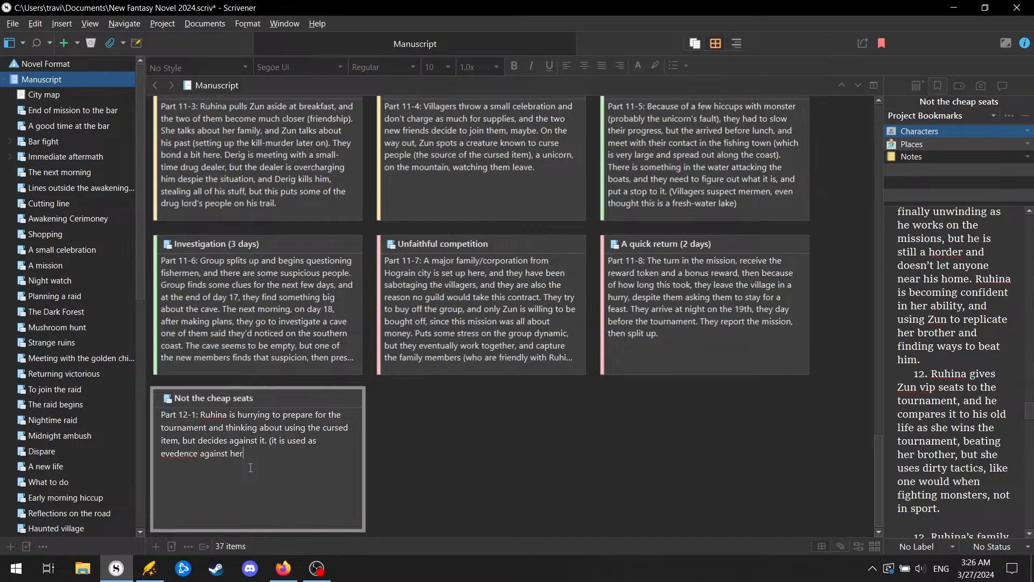
text( later to the)
key(BackSpace)
key(BackSpace)
key(BackSpace)
key(BackSpace)
key(BackSpace)
text(say she cheated, though she)
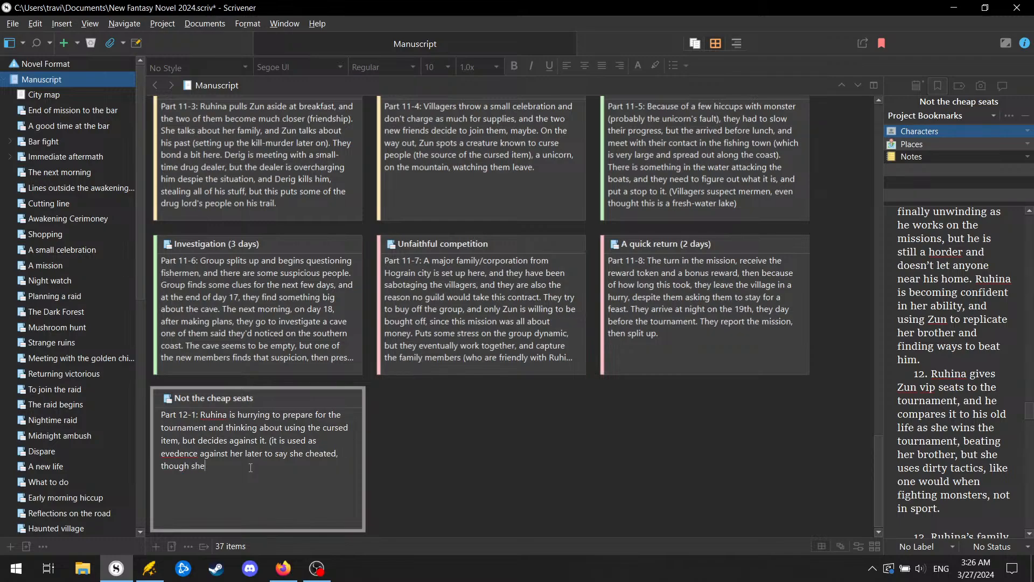
text( didn't use it)
right_click(184, 456)
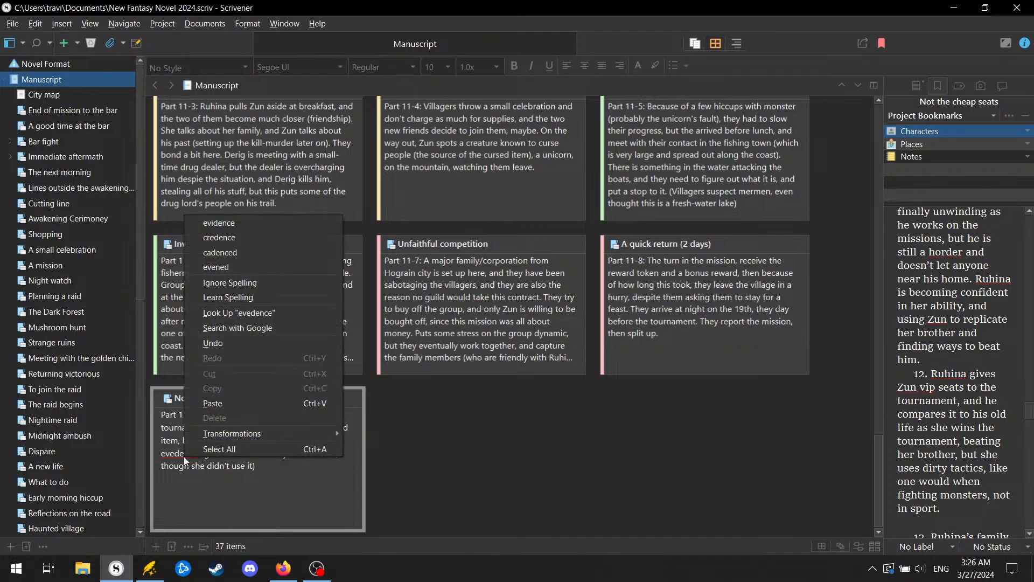
click(249, 226)
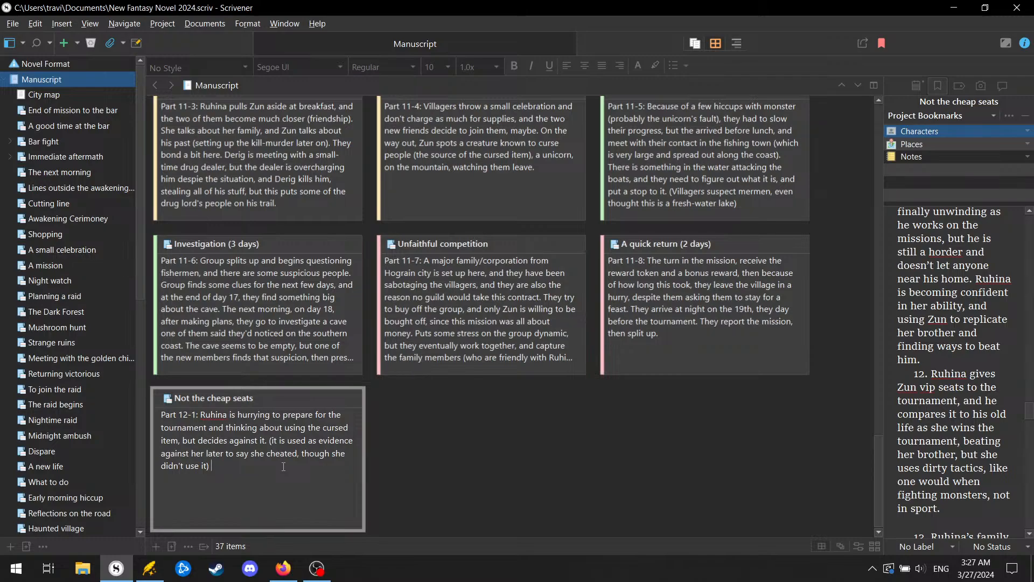
Step: Add "She gets ready and runs to find Zun and the others. Zun is being badgered by his friends to go to the tournament"
text(She gets ready and runs to find Zun )
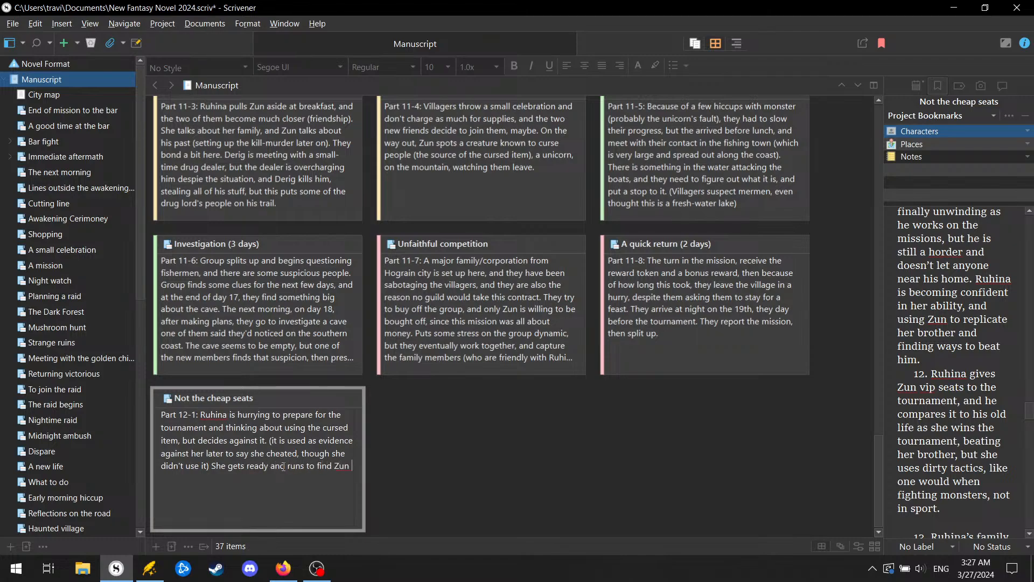
text(and the others. Zun is being badgered )
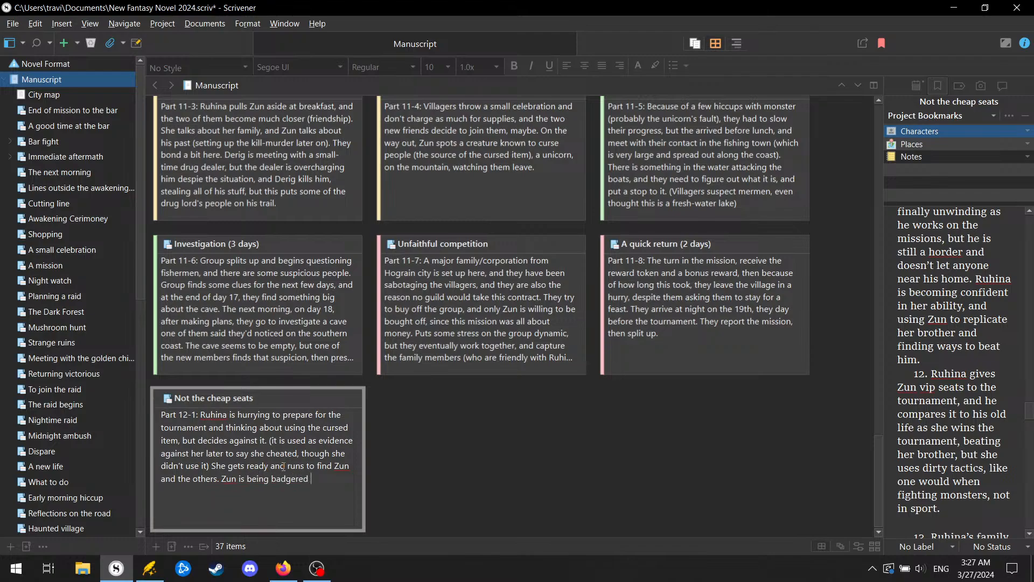
text(by his friends to go to the tournament)
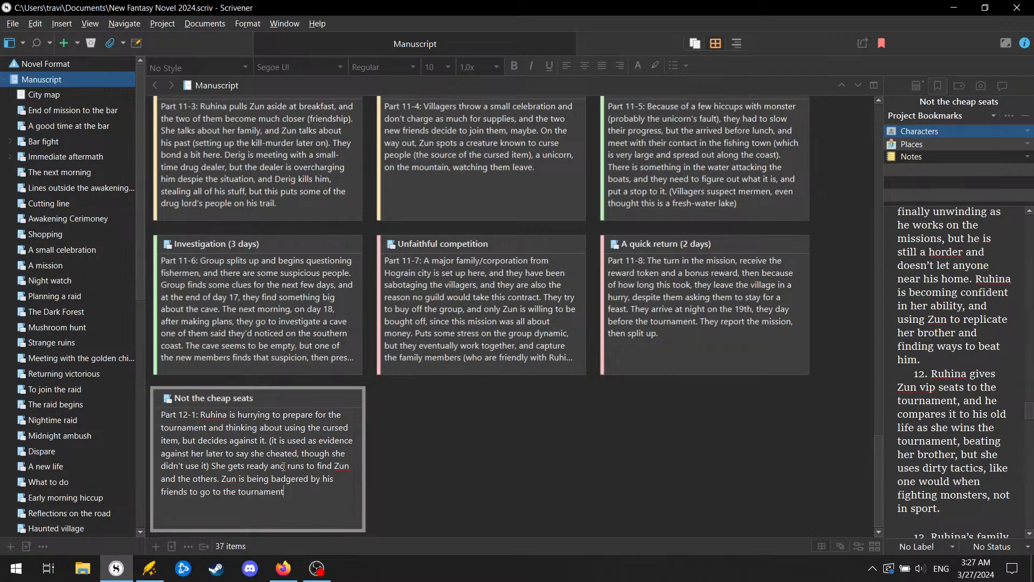
Step: Continue the synopsis with ", and while he really wants to go to support Ruhina, he's unwilling to part with the money, despite the cheap seats"
text(, and while he eeally wants to go o sup)
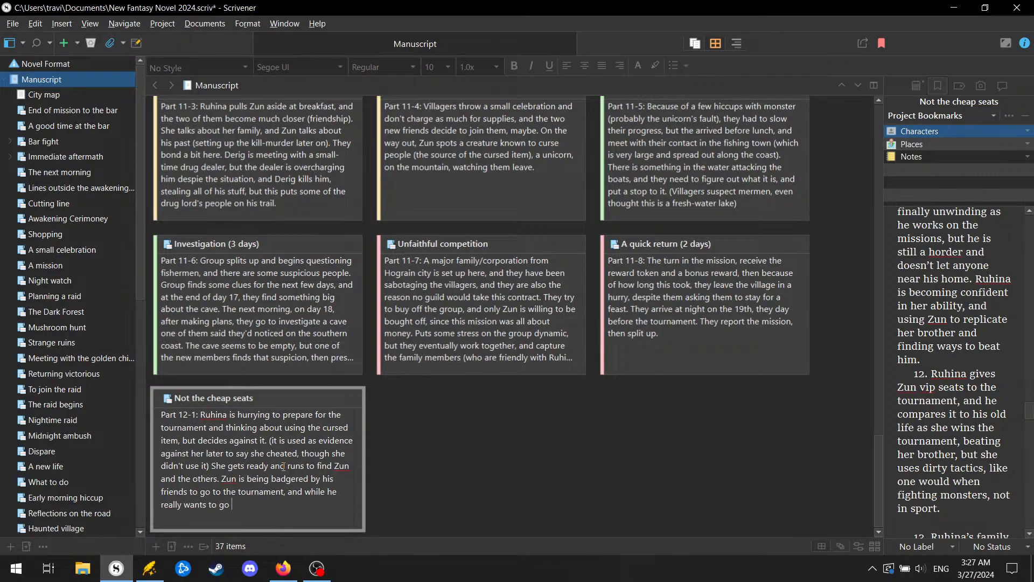
key(BackSpace)
key(BackSpace)
key(BackSpace)
key(BackSpace)
key(BackSpace)
text(to support Rui)
key(BackSpace)
text(hina, he's unwilling to p)
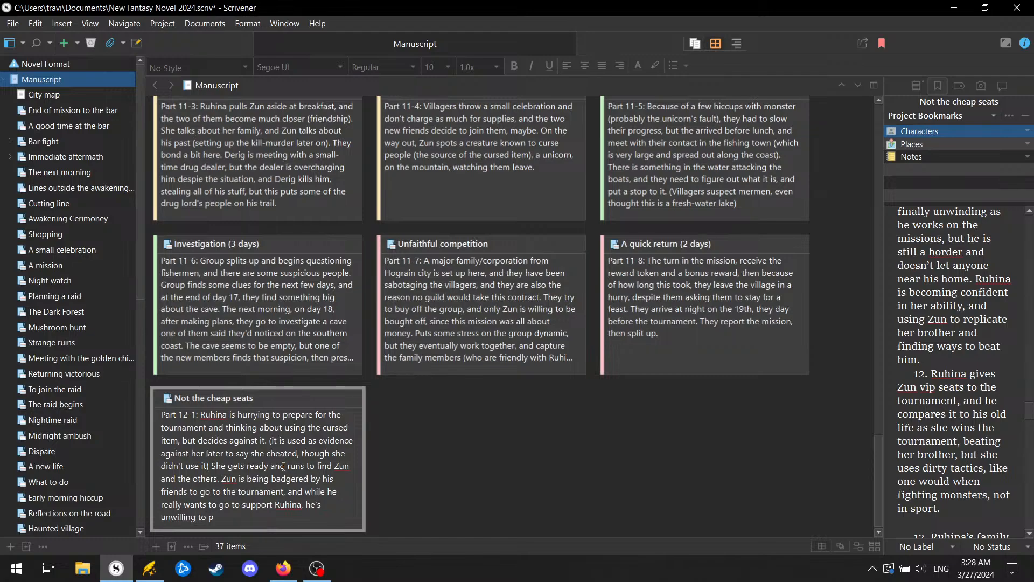
text(art with the money, despite the cheap sea)
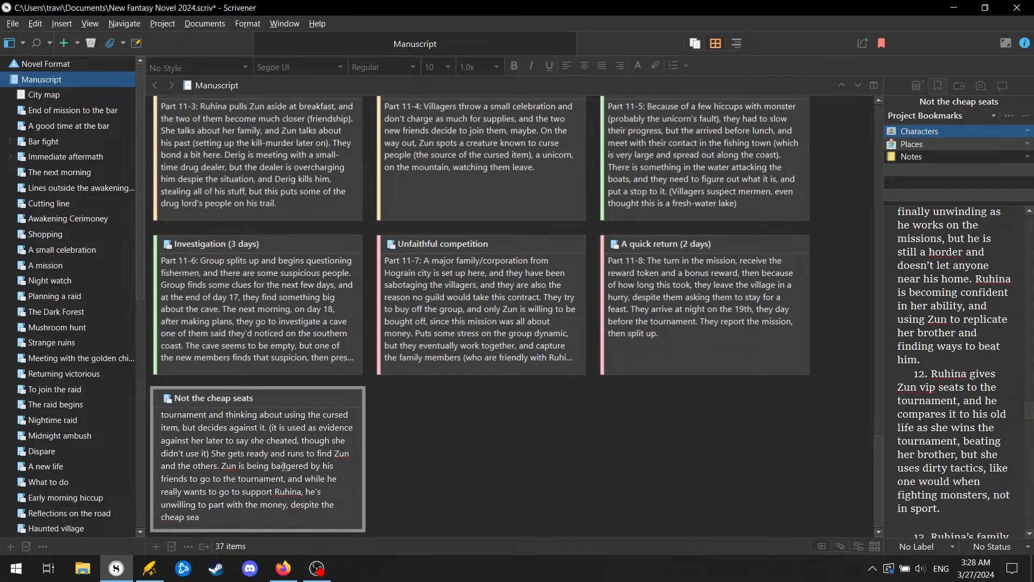
Step: Finish the sentence about the cheap seats with "being fairly cheap, especially with their haul."
text(ts being f)
text(airly)
text( cheap)
text(.)
key(BackSpace)
key(BackSpace)
text(, especially with th)
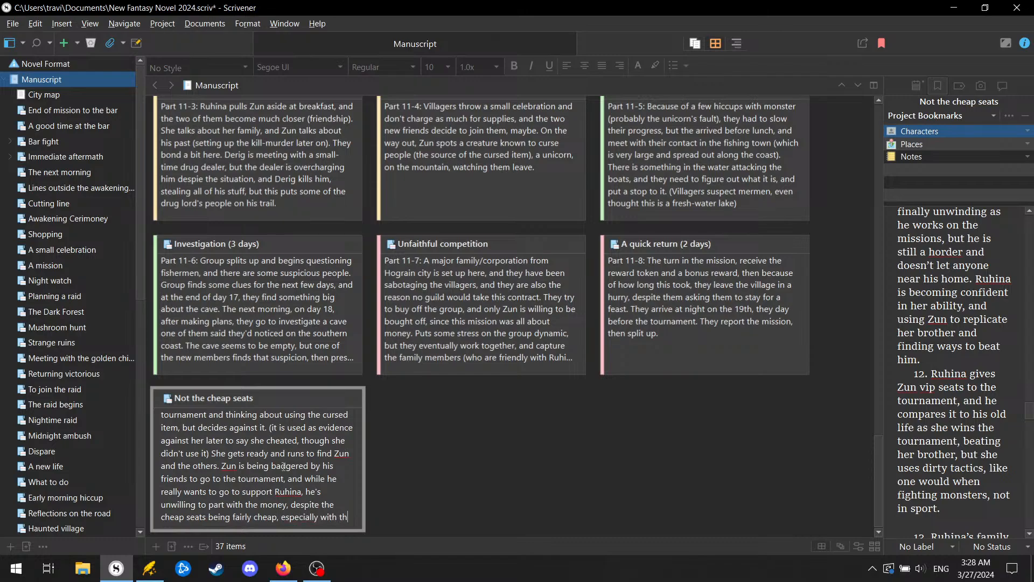
text(eir hau)
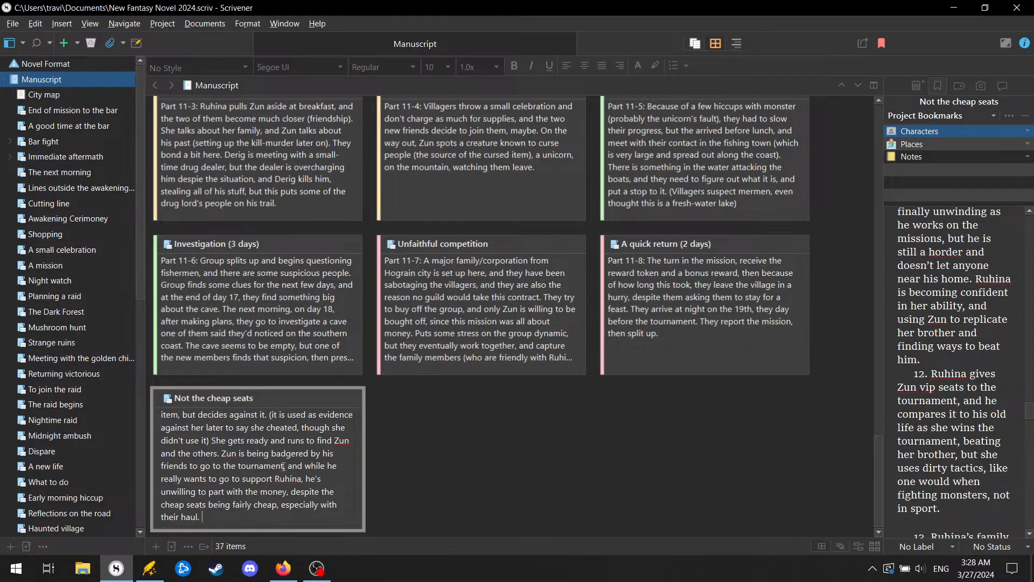
Step: Add "Derig uses the influx of people in the city to get money" to the synopsis
text(D)
text(erig)
text( usi)
text(e)
text(s )
text(the in)
text(flux o)
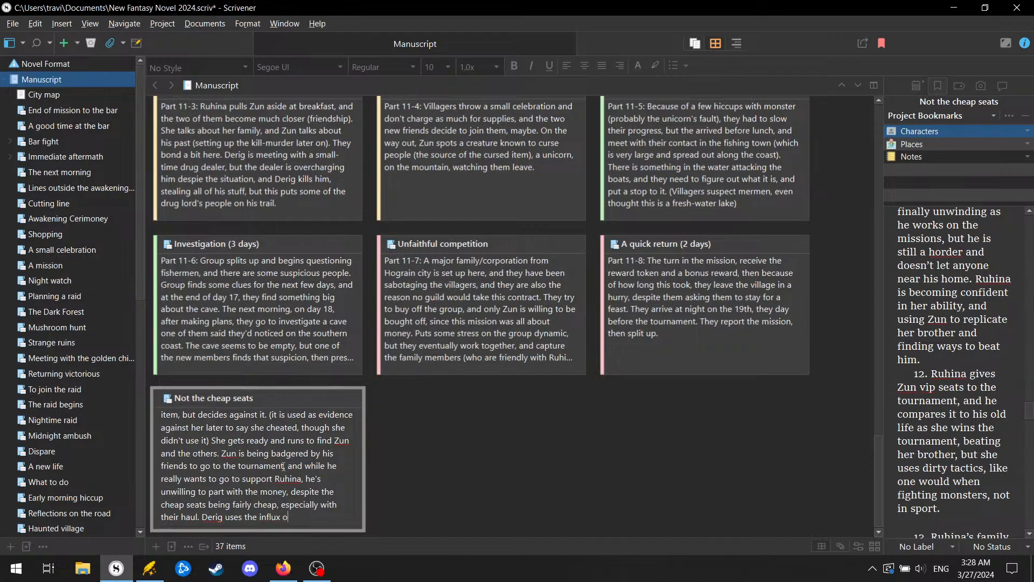
text(f people in the city)
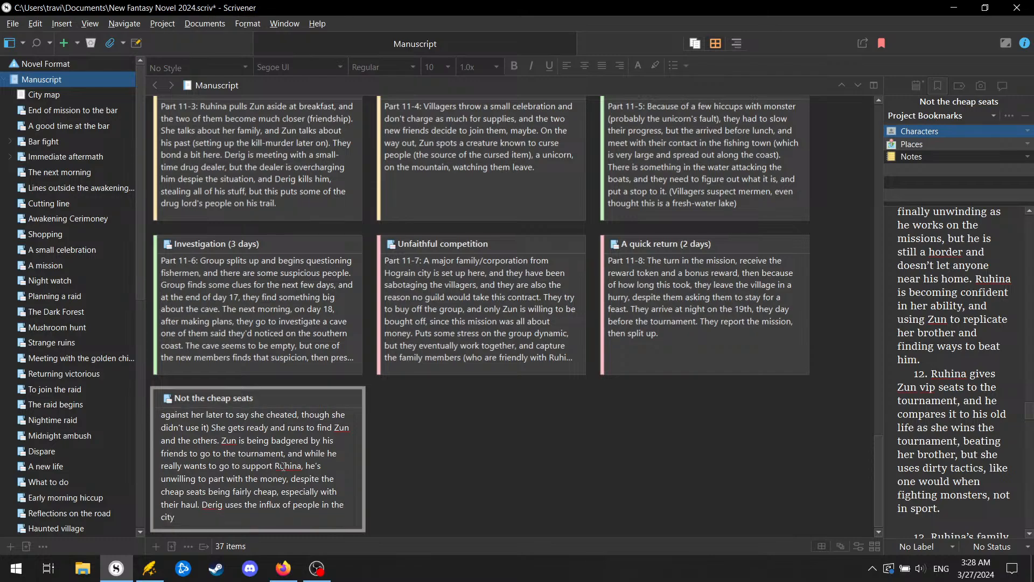
text(to get money)
key(BackSpace)
Step: Extend the Derig sentence with ", break into a hovel and kill the occupants to have a new home for himself, and steal"
text(, break into a hovel and kill the occup)
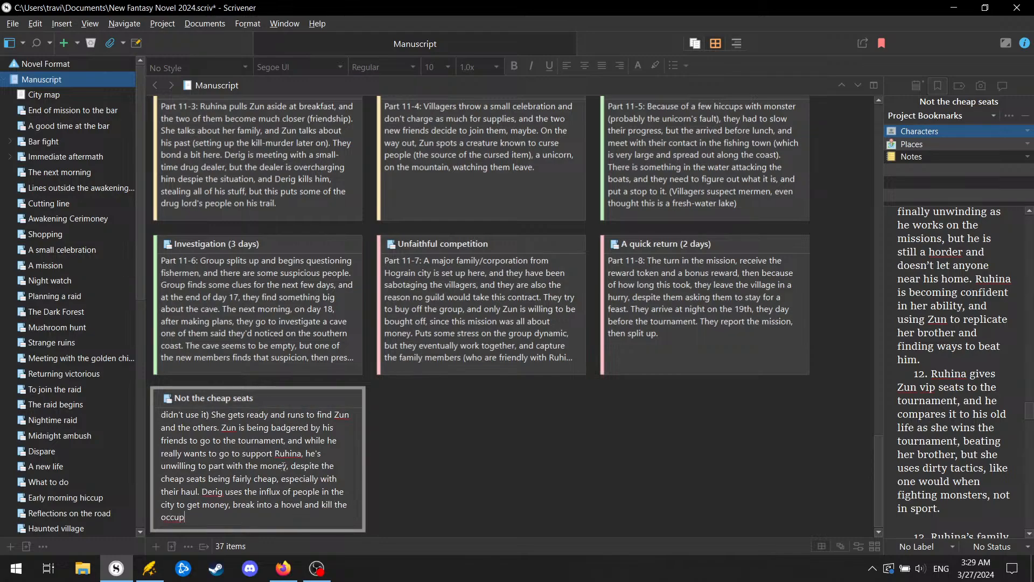
text(ants)
text(ve a new home for himself, an)
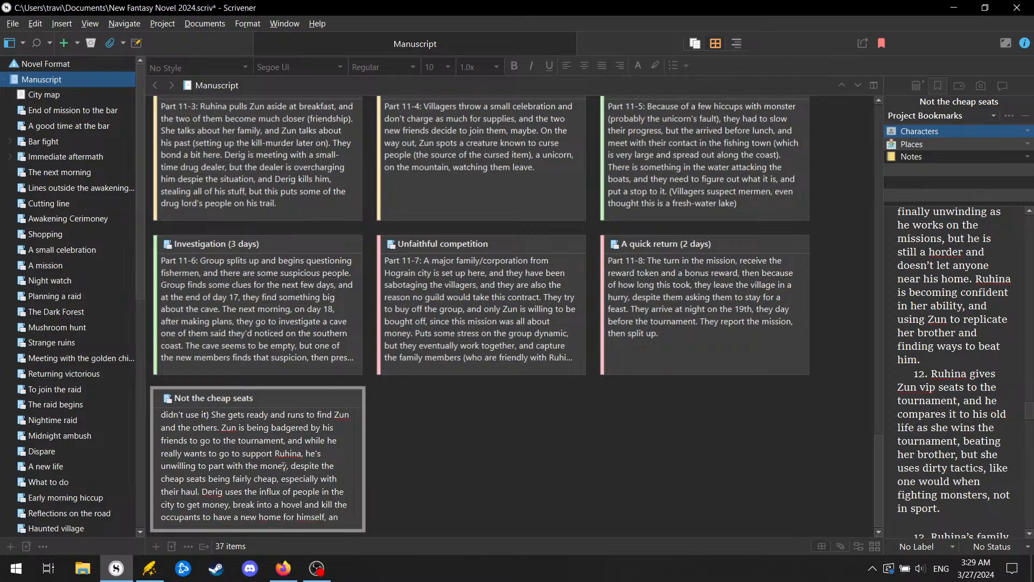
text(d steal fo)
key(BackSpace)
key(BackSpace)
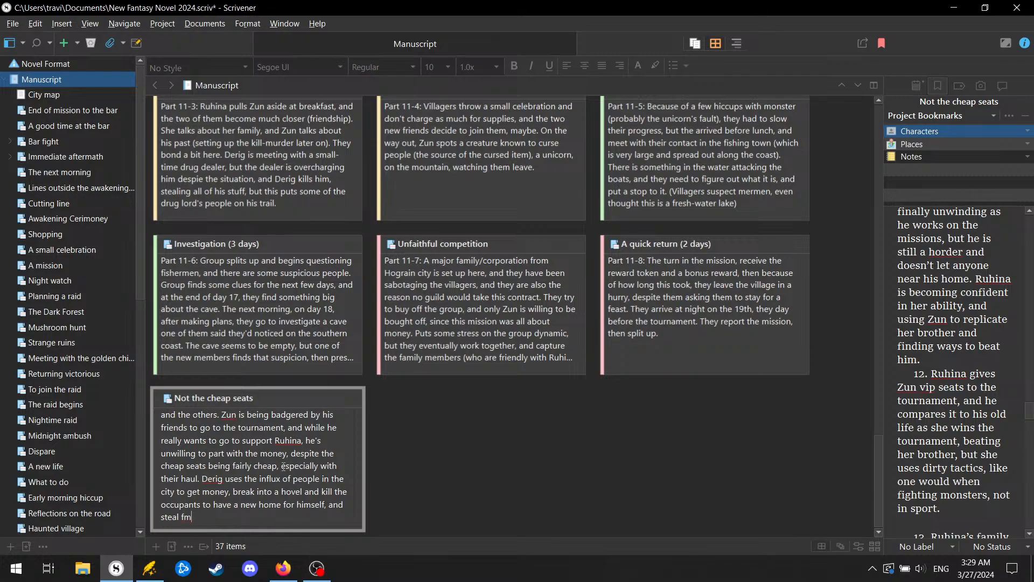
Step: Finish the Derig sentence with "more drugs." and add "Ruhina finds Zun being dragged towards the East gate"
text(more drugs. Ruhina finds Zun being)
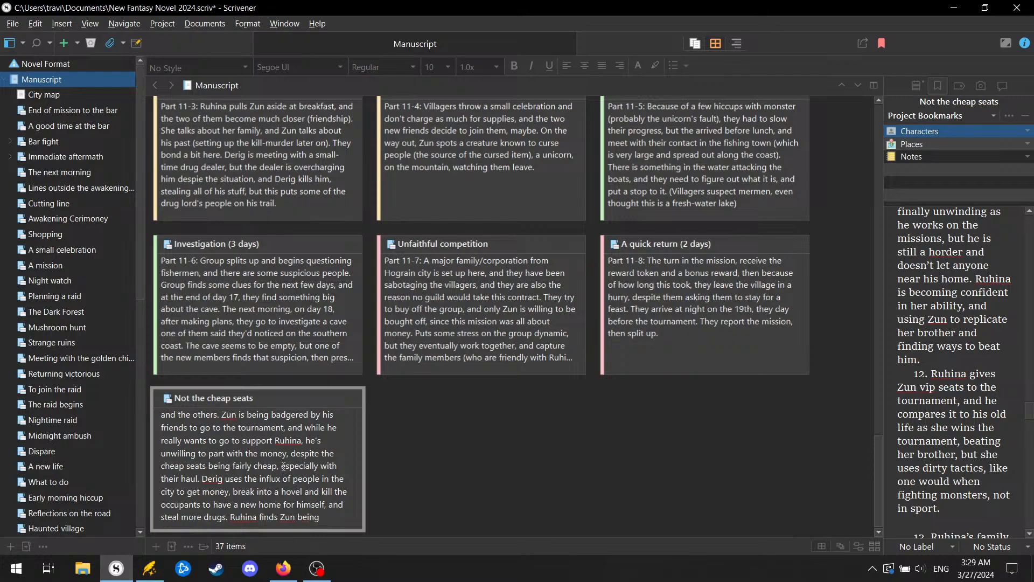
text( dragged towar)
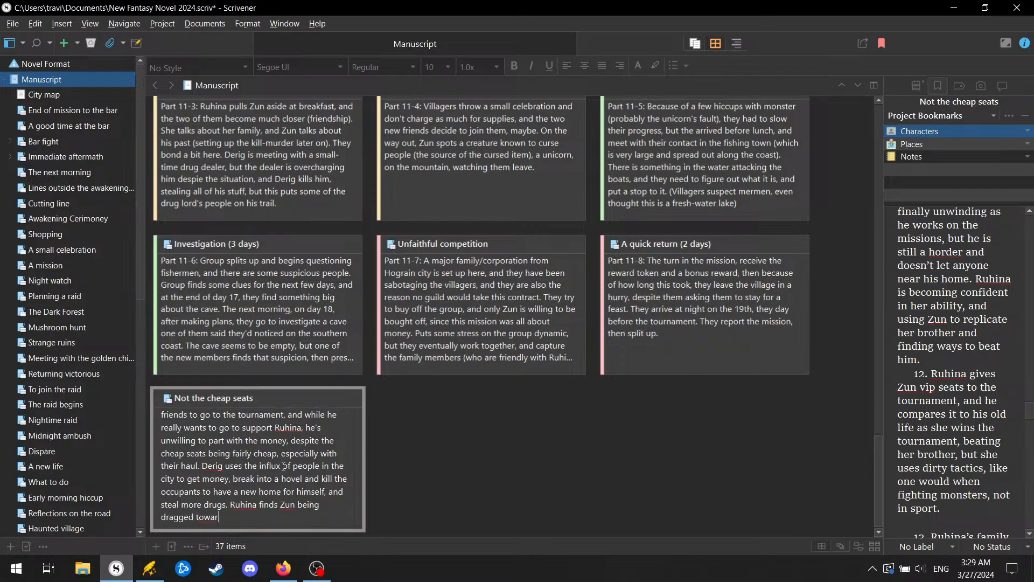
text(ds the stadium)
key(BackSpace)
key(BackSpace)
key(BackSpace)
key(BackSpace)
key(BackSpace)
text(East gate)
Step: Check the world map in Wonderdraft, return to Scrivener, and label the "Not the cheap seats" card Day 20
key(alt+Tab)
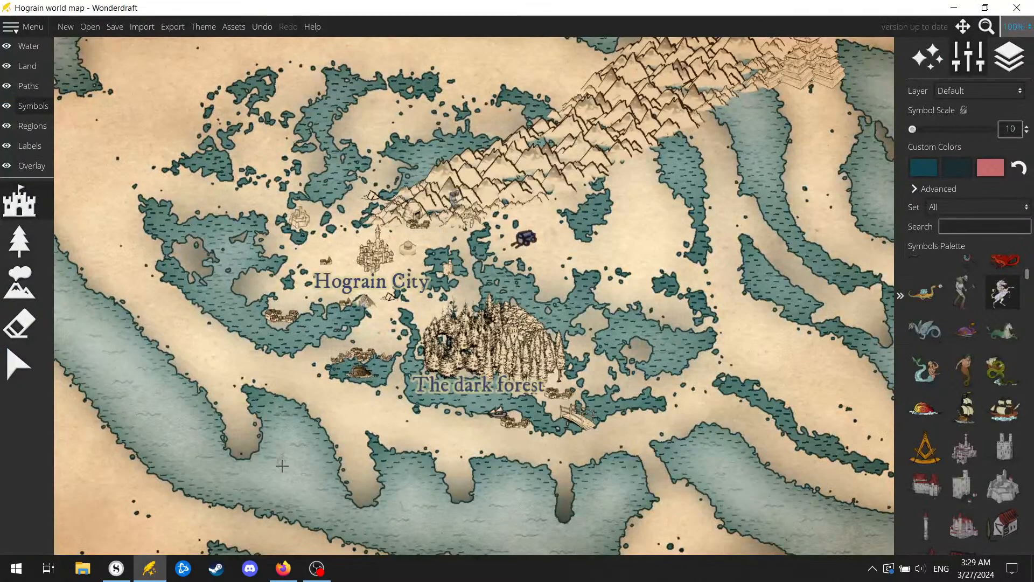
key(alt+Tab)
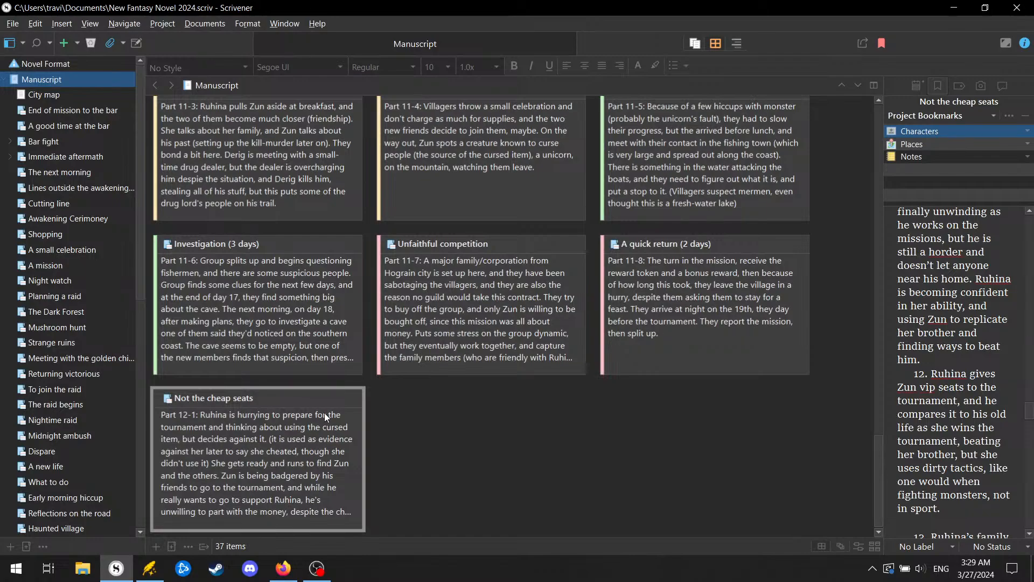
right_click(335, 386)
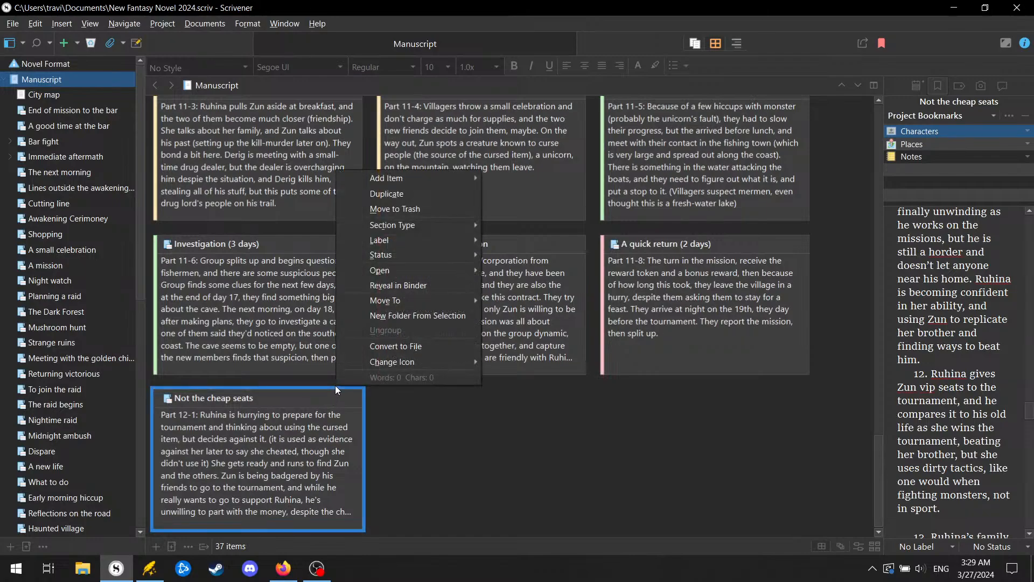
mouse_move(414, 251)
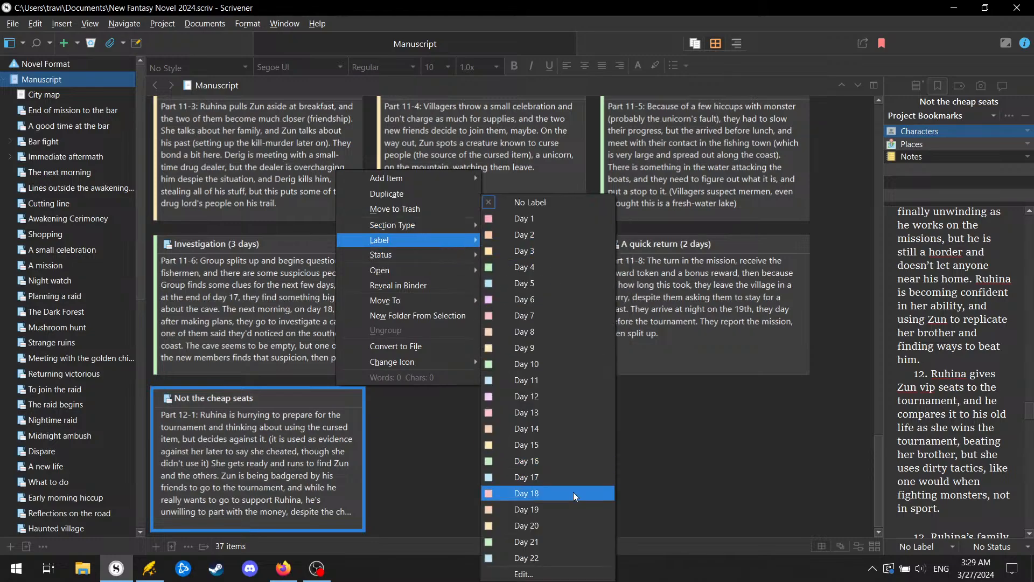
click(568, 521)
Step: Continue the synopsis after "East gate" with "into the crowd heading to the stadium"
click(302, 510)
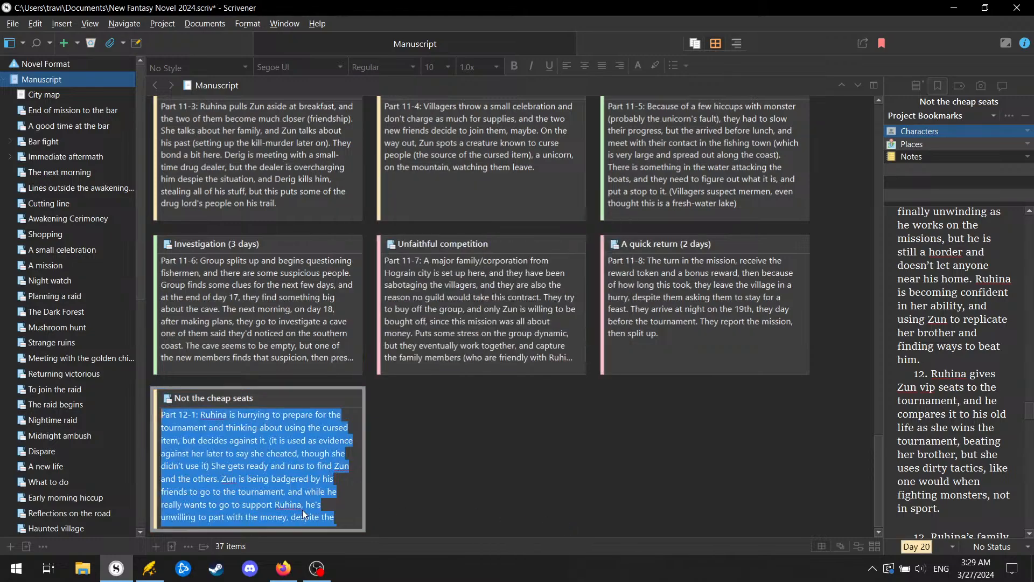
scroll(304, 512, down, 2)
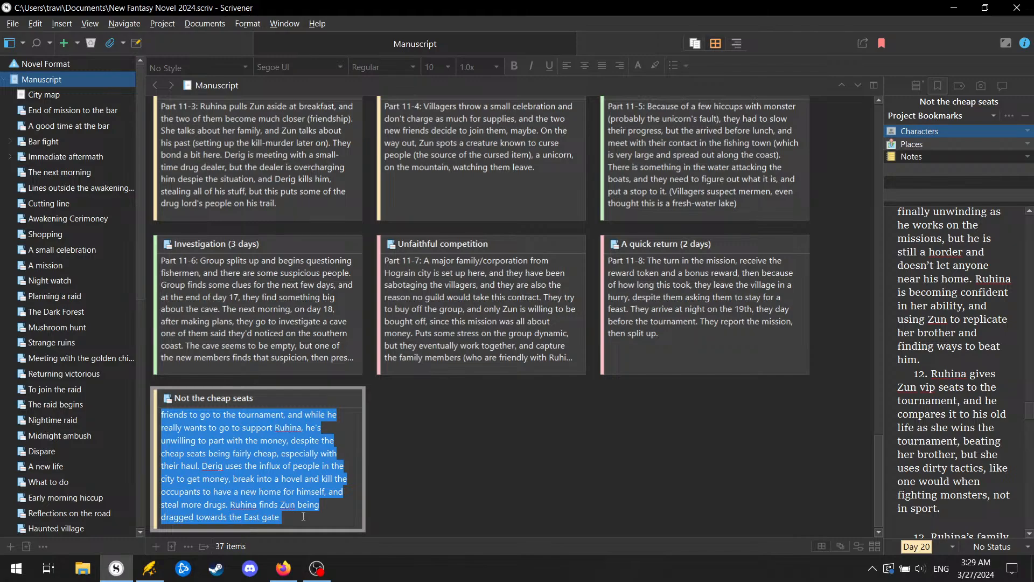
click(303, 520)
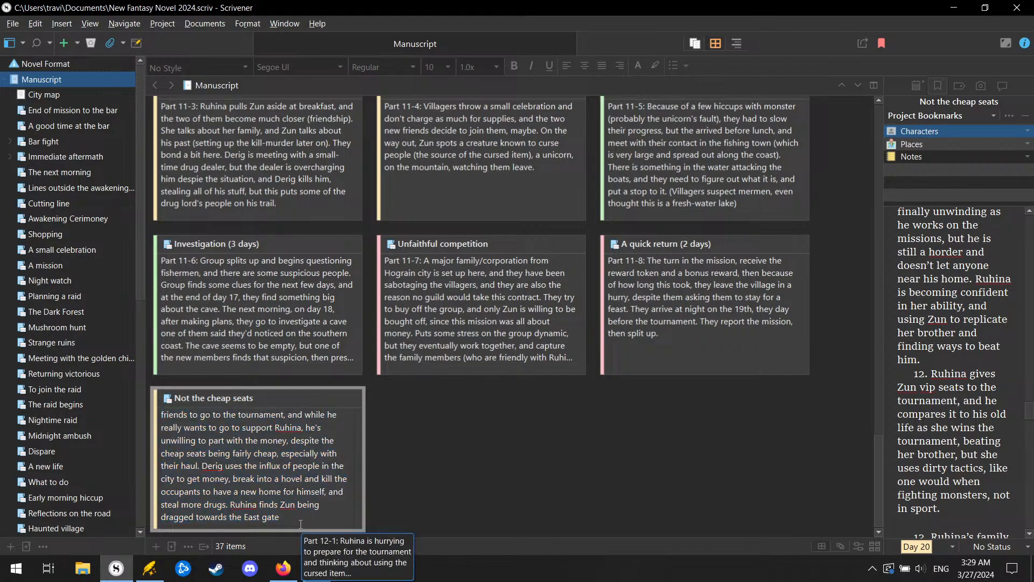
text(to the)
key(BackSpace)
key(BackSpace)
key(BackSpace)
key(BackSpace)
key(BackSpace)
key(BackSpace)
text(into the crowd heading to the stadium)
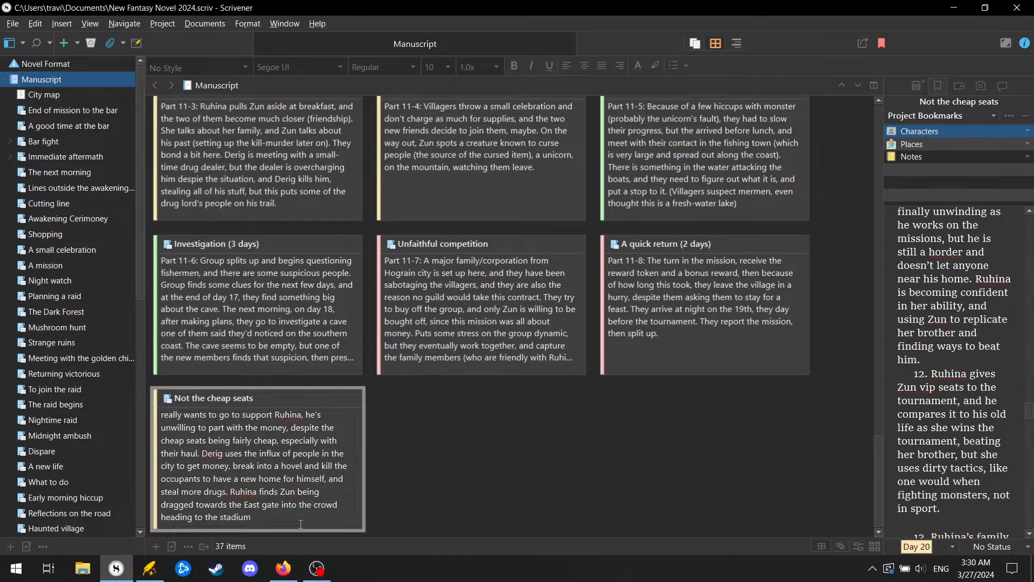
Step: Complete the synopsis: ", and she gives him and the others a vip ticket. They kind of freak out, and have a moment, then head to the stadium together."
text(, and she give)
text(s him and th)
text(e others a vi)
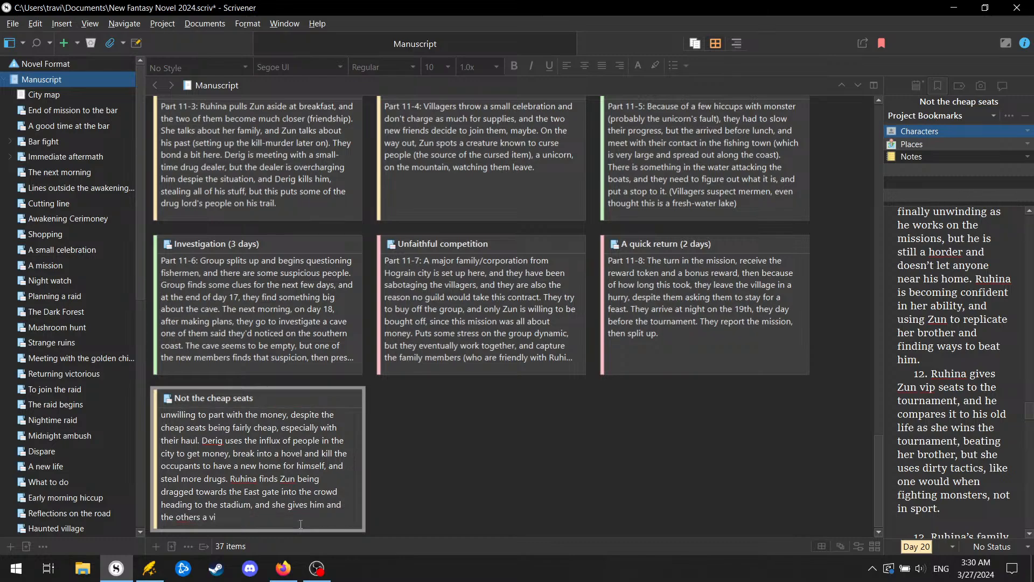
text(p ticket. They kind of freak out, and have a momenty,)
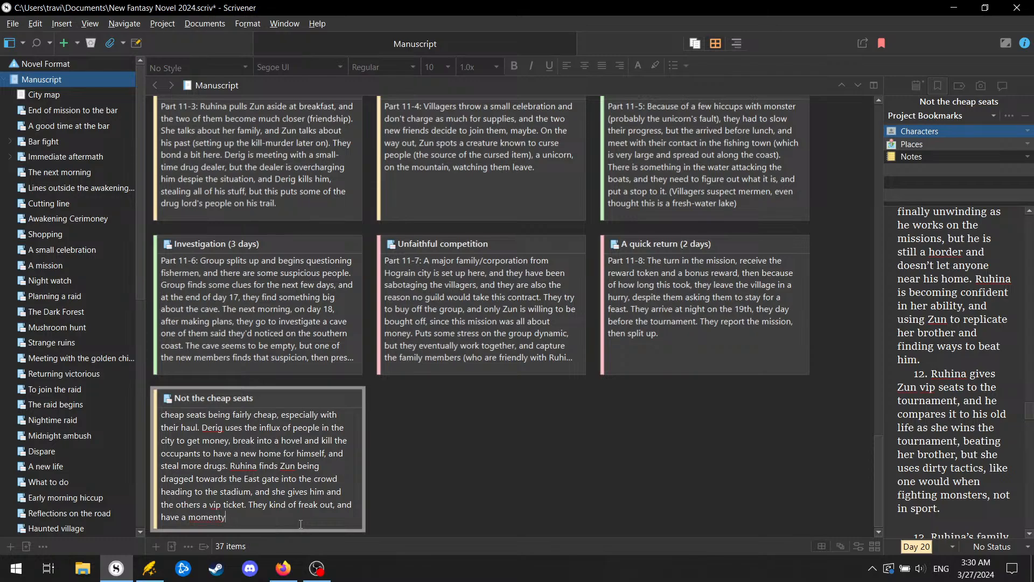
key(BackSpace)
text(, then head to the stadium together.)
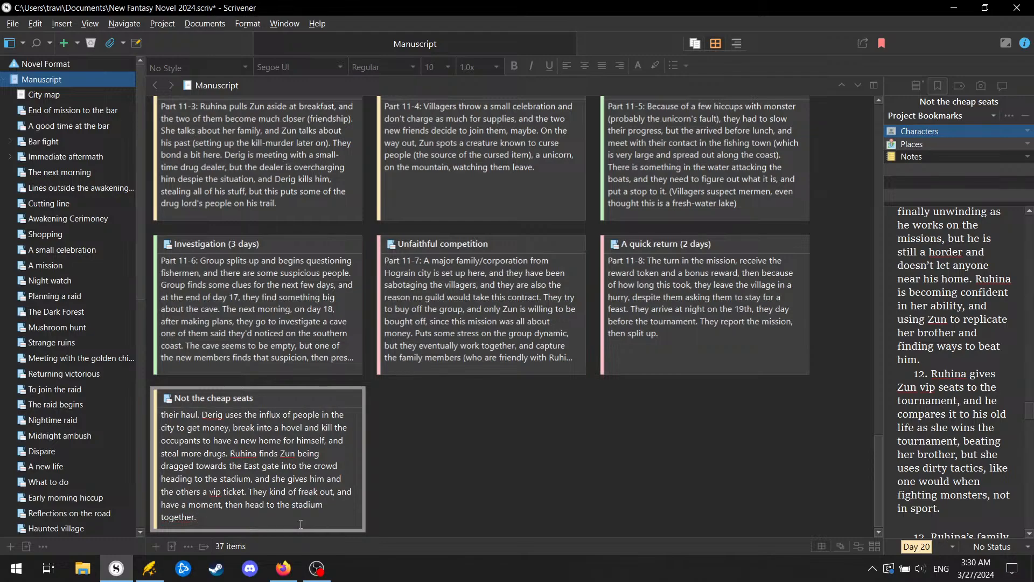
Step: Add a card titled "Festivities" after "Not the cheap seats" and label it Day 20
click(414, 445)
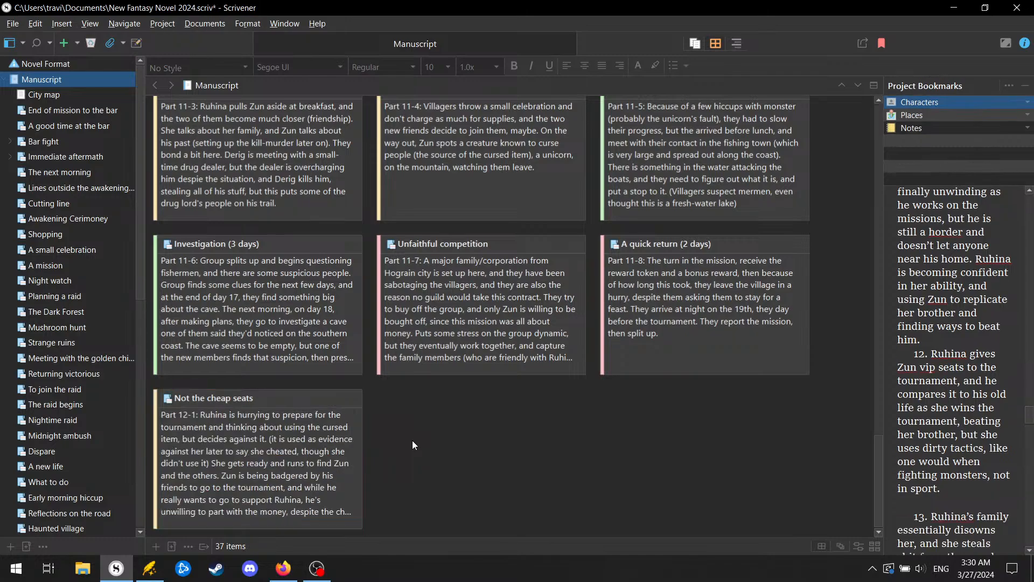
double_click(413, 445)
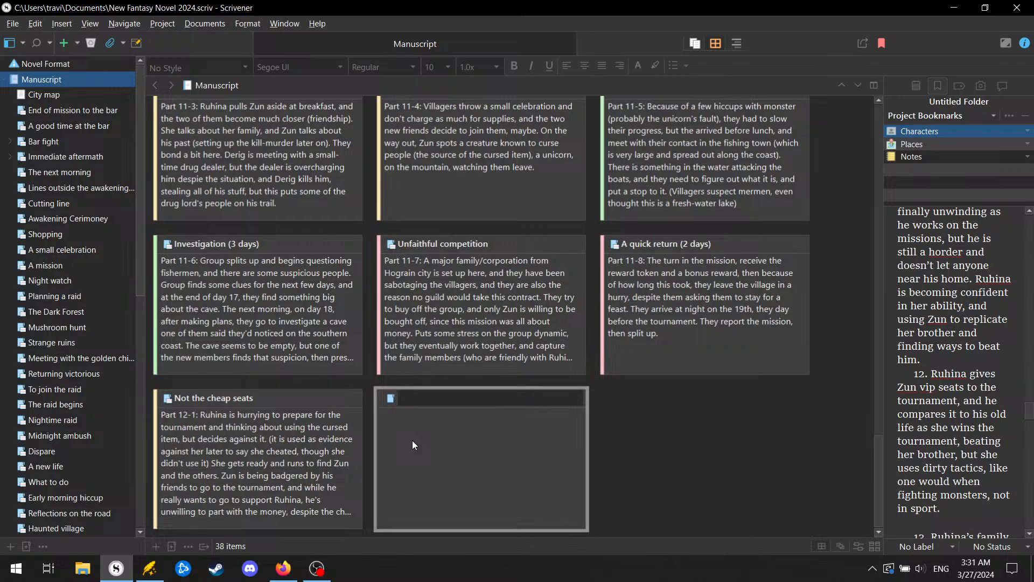
text(Festivities)
right_click(424, 389)
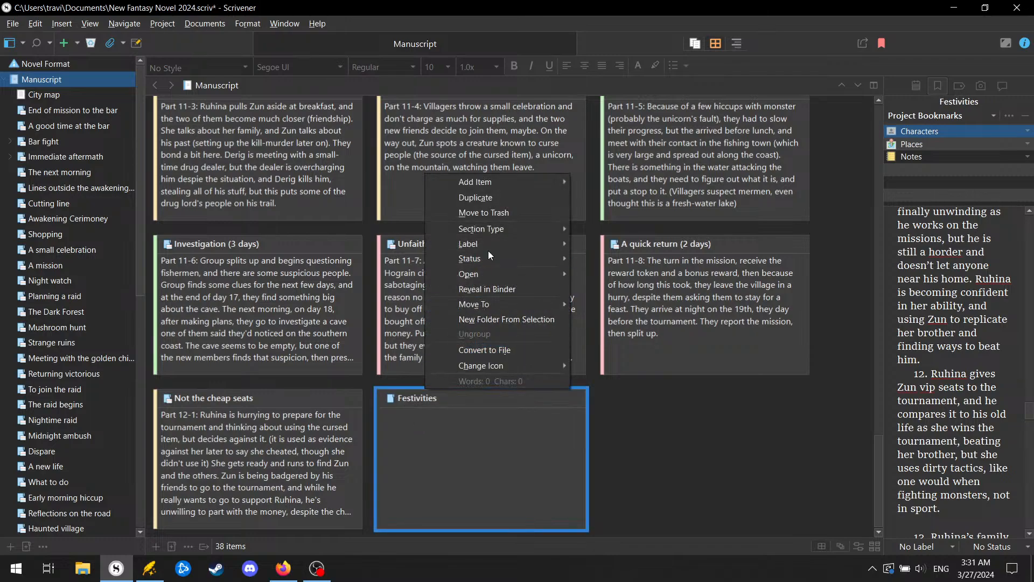
mouse_move(489, 248)
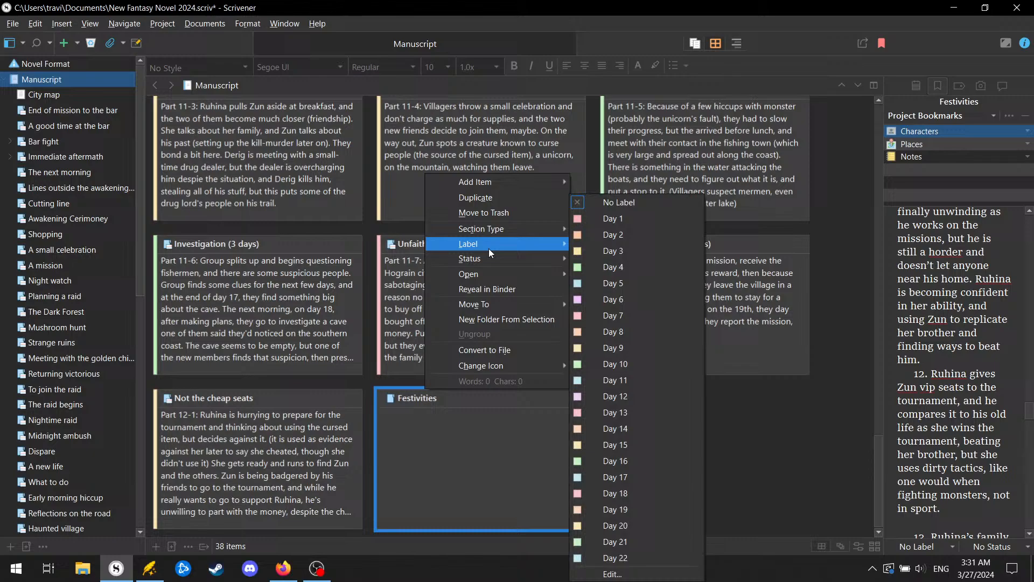
click(642, 524)
Step: Write the Festivities synopsis: "Part 12-2: Ruhina is preparing for her matches, while Zun and the others are enjoying the festival stuff and seeing some of the matches."
click(523, 456)
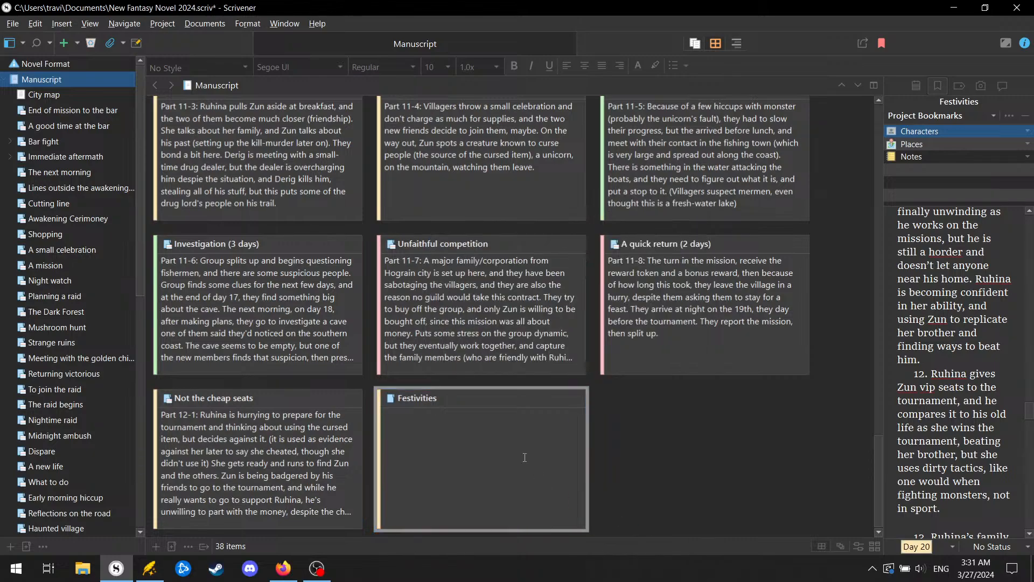
text(Part 12-2:)
key(ctrl+s)
text(Ruhina is preparing for)
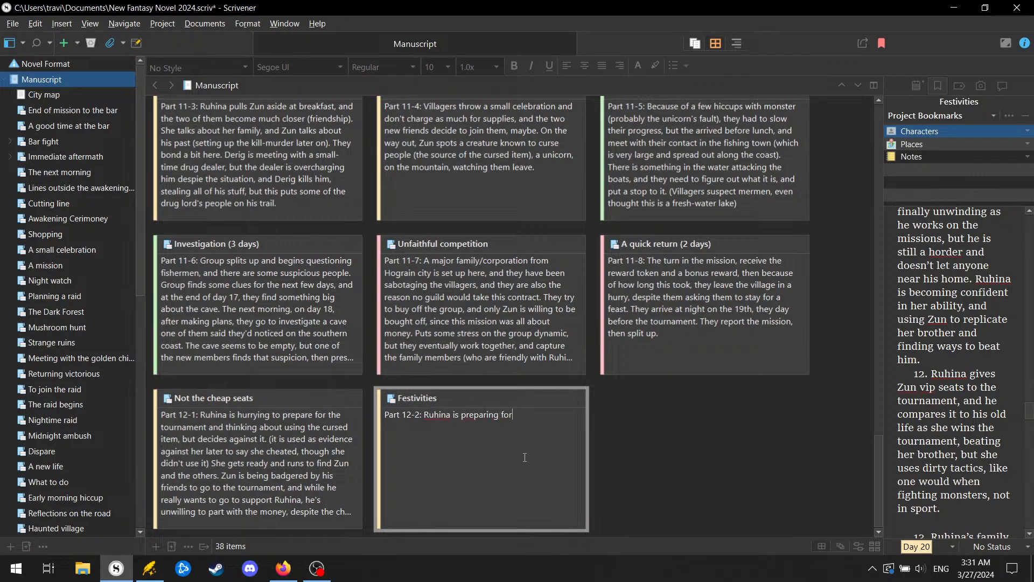
text( her matches, while Zun and the others )
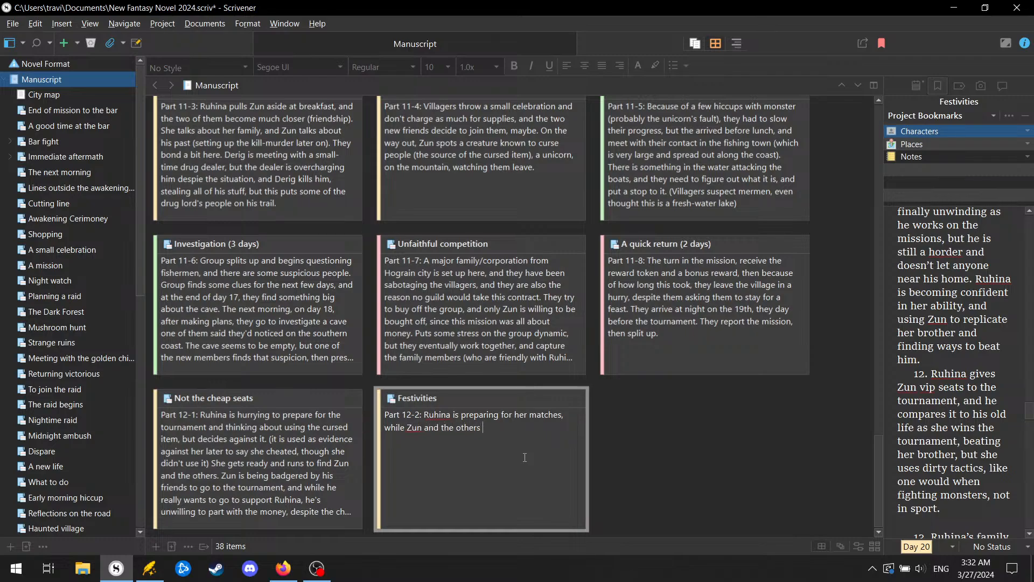
text(are enjoying the festival stuff a)
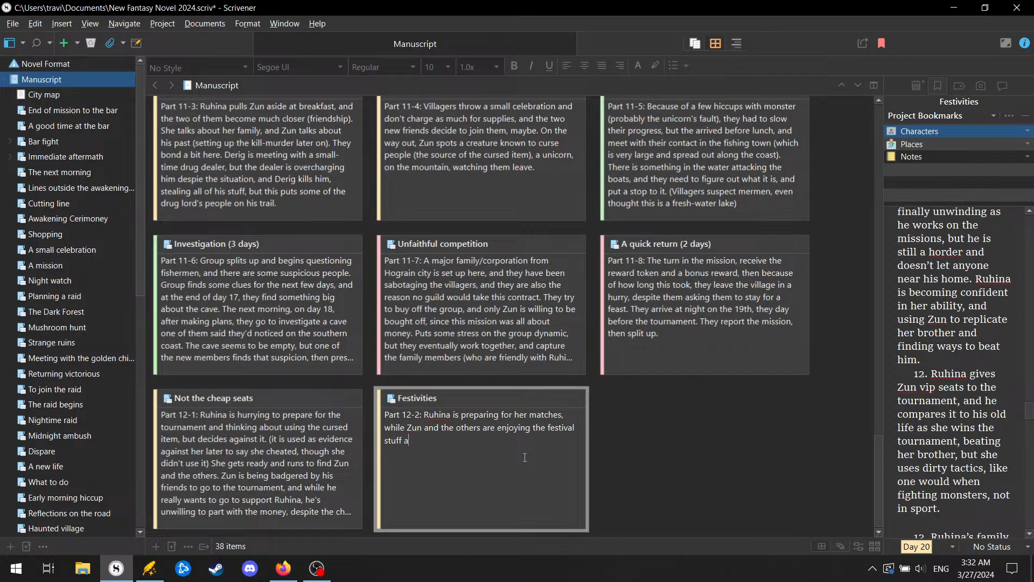
text(nd seeing some of the match)
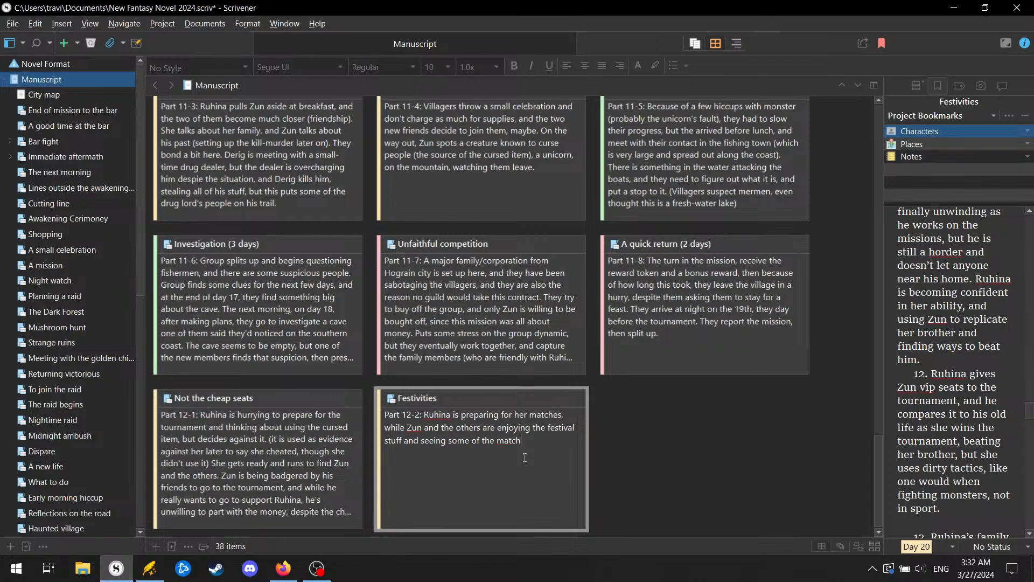
text(es)
text(.)
Step: Continue with "Zun leaves the group and goes to his seats when Ruhina's first match comes up. He cheers for her, but he is the only"
text( Zun goe)
key(BackSpace)
key(BackSpace)
key(BackSpace)
text(leaves the group and)
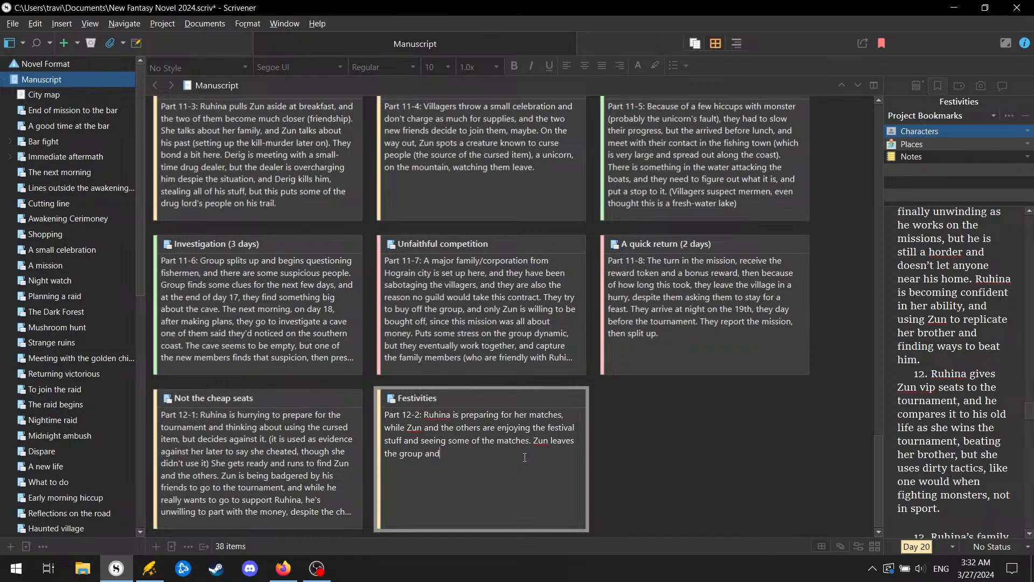
text( goes to his seats when Ruhina's first ma)
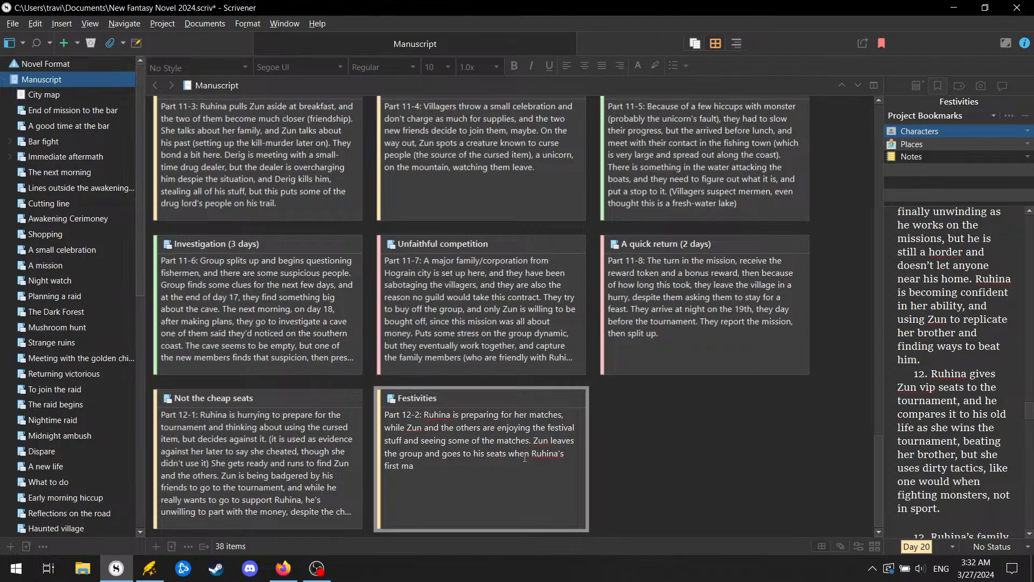
text(ch)
key(BackSpace)
key(BackSpace)
text(tch comes up. He cheers for her, but he is the only )
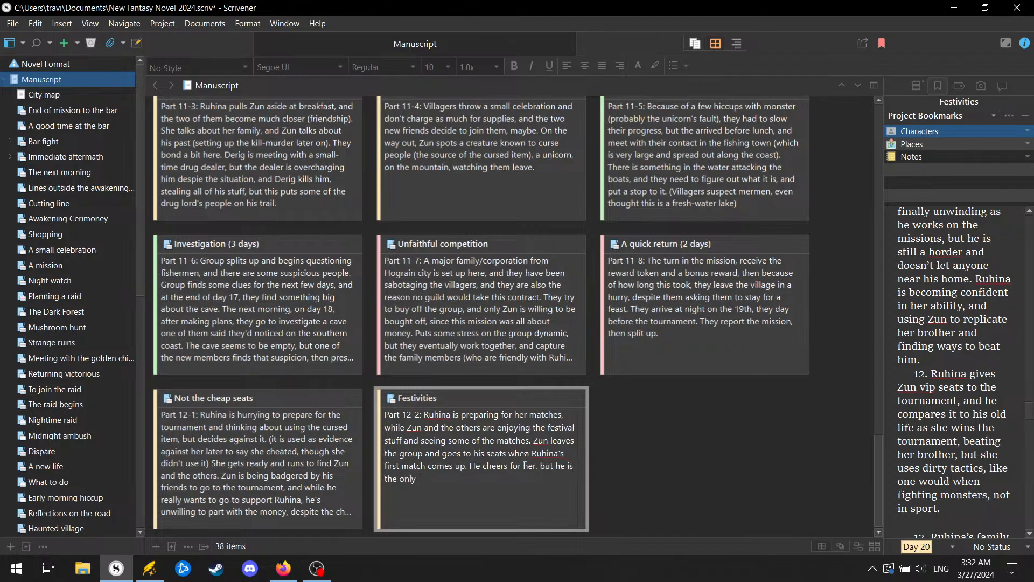
Step: Extend the sentence with "one in the VIP section to do so. Ruhina finghts and wins. And the other fights happen"
text(one in the VIP section to do so. Runhin)
key(BackSpace)
key(BackSpace)
key(BackSpace)
key(BackSpace)
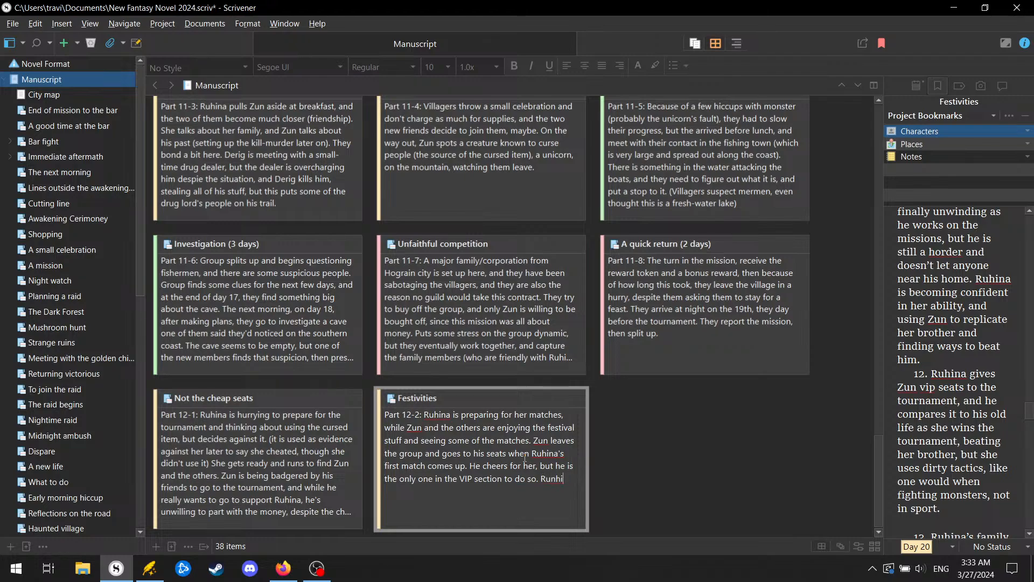
text(hina)
text( fingths and wi)
text(ns)
text(. A)
text(nd the other fig)
text(hts happen)
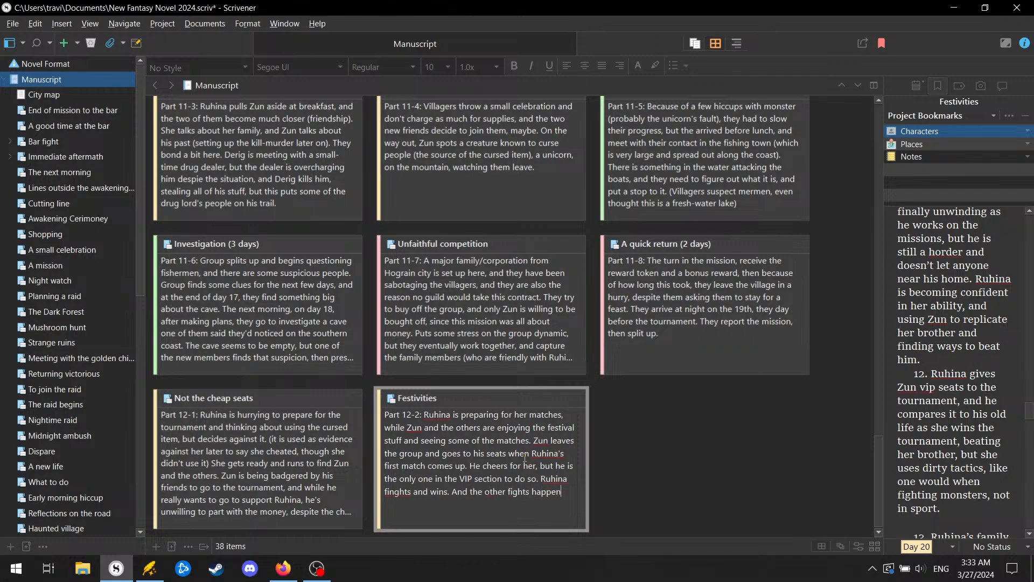
Step: Finish the synopsis with ", and she faces her brother in the finals, but there are events, like a musical performance before that." and correct "finghts" to "fights"
text(, and she faces her brother in the finals, but the)
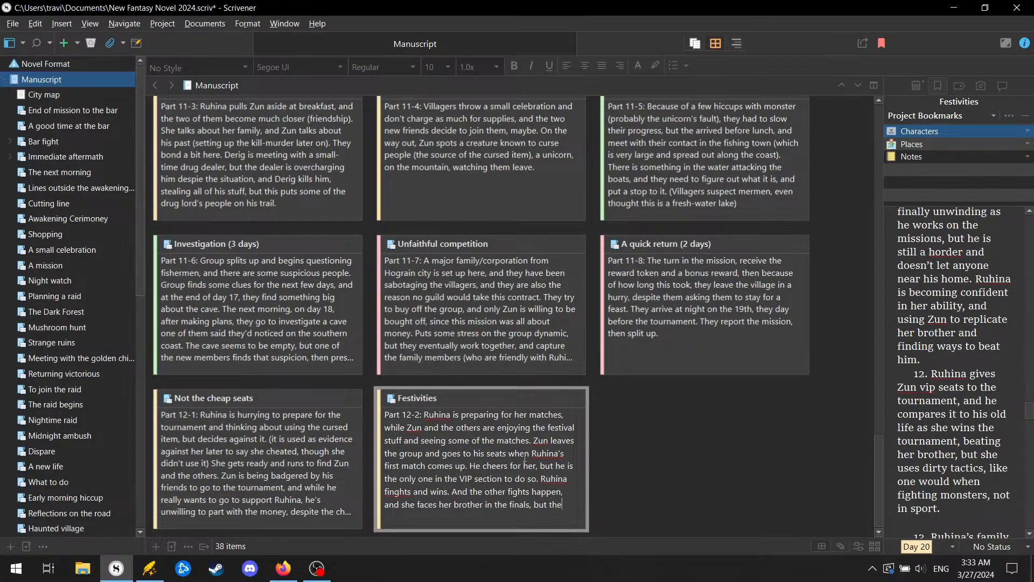
text(re are events, like a musical performance bef)
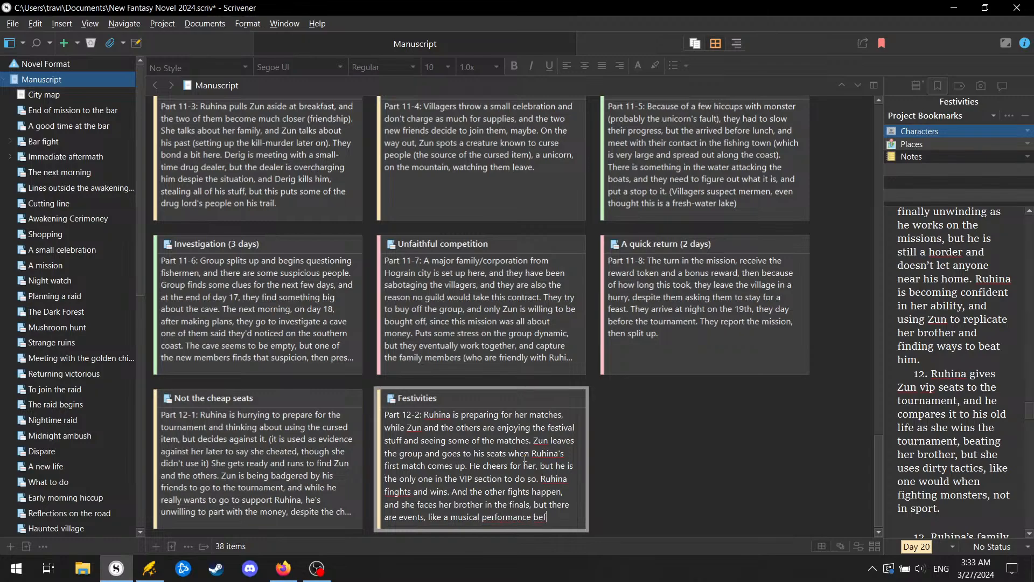
text(ore that to dra)
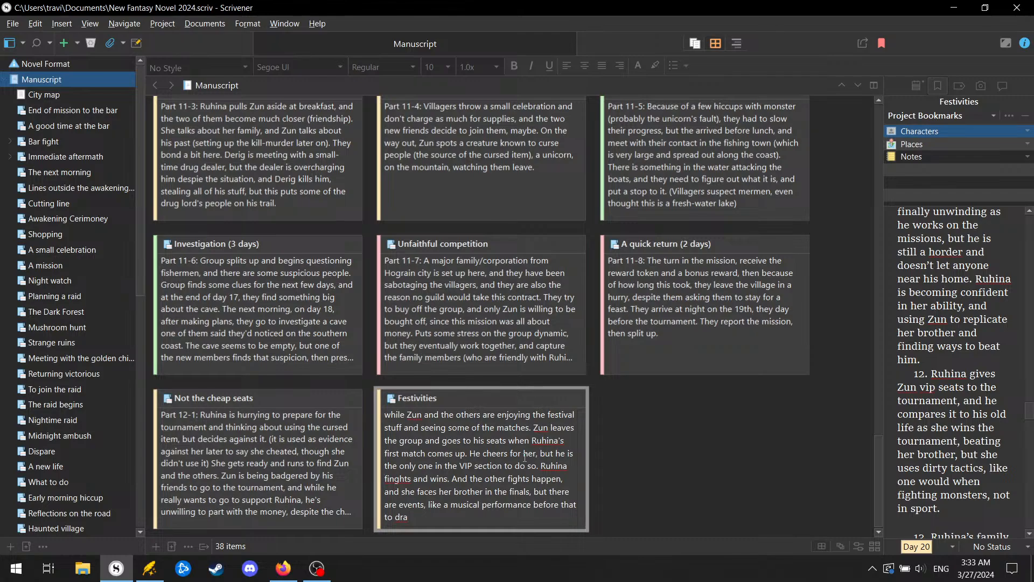
key(BackSpace)
key(BackSpace)
key(BackSpace)
key(BackSpace)
key(BackSpace)
key(BackSpace)
key(BackSpace)
key(BackSpace)
key(BackSpace)
key(BackSpace)
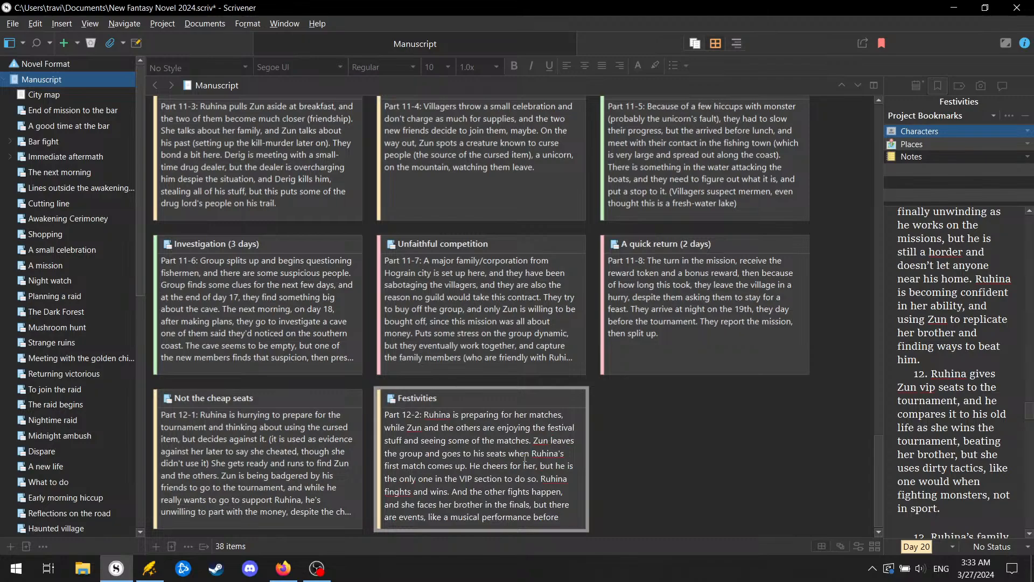
text(hat.)
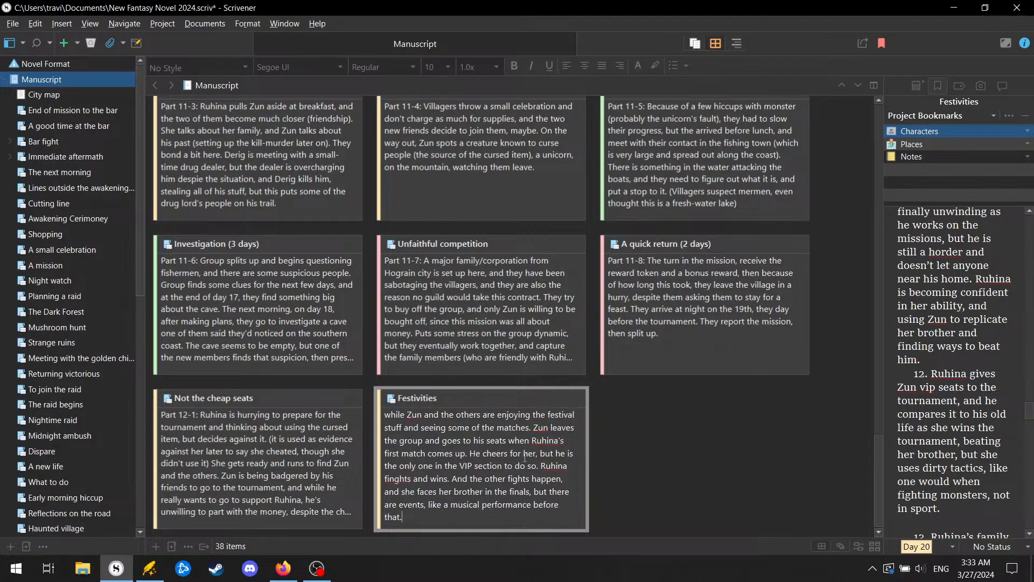
right_click(393, 480)
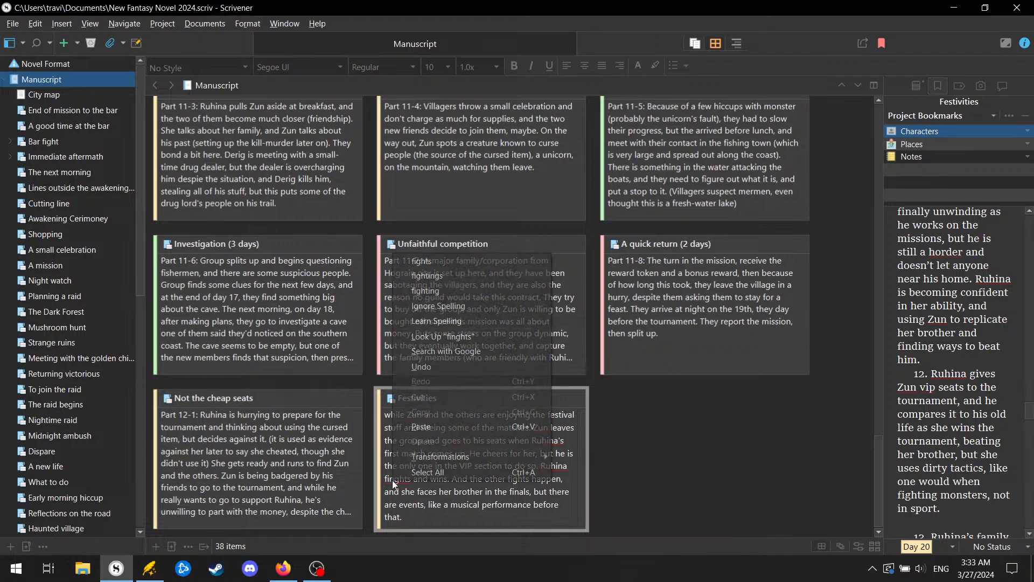
click(459, 264)
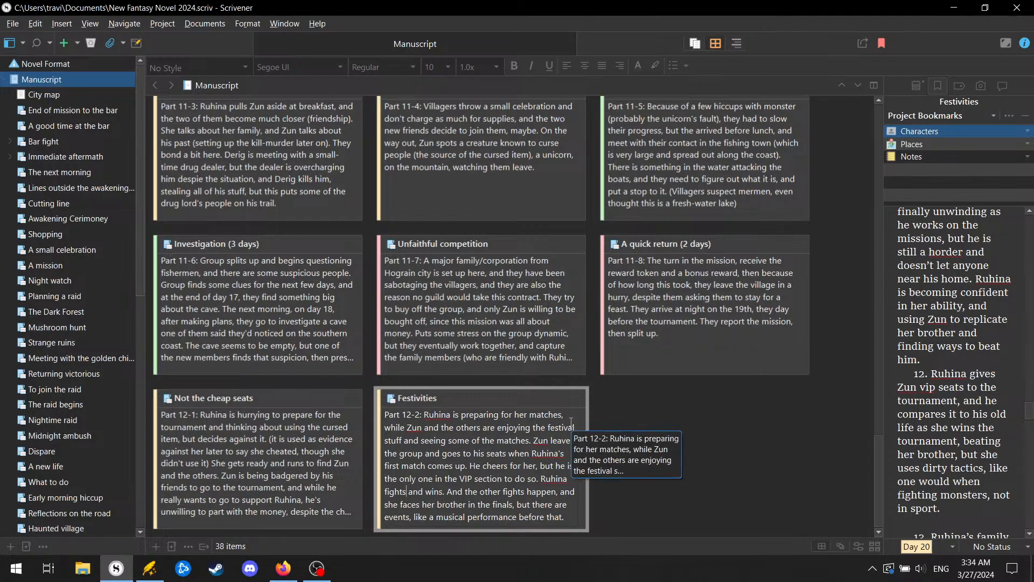
Step: Add a card titled "The finals" after "Festivities" and label it Day 20
key(ctrl+shift+n)
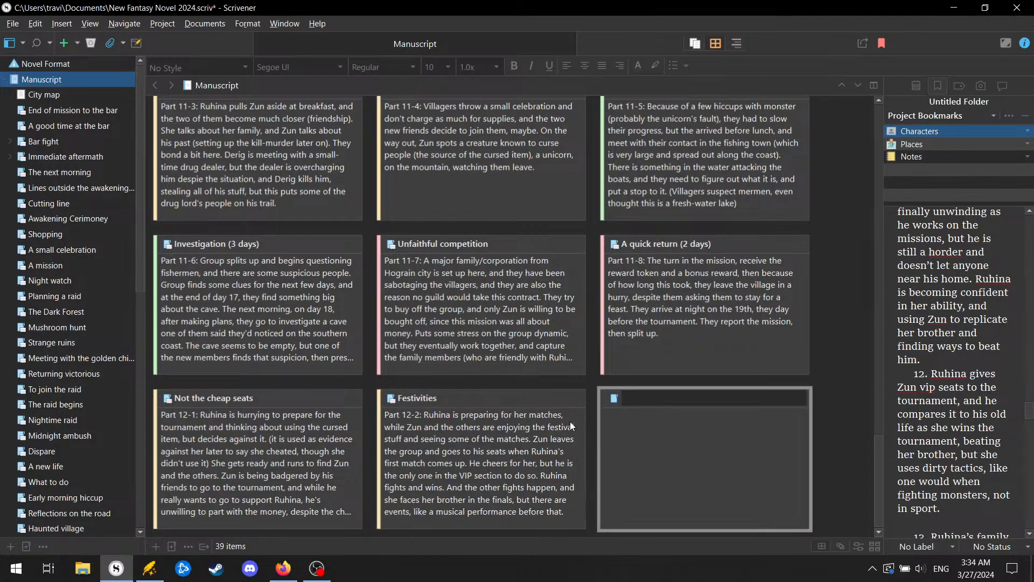
text(The finals)
click(628, 387)
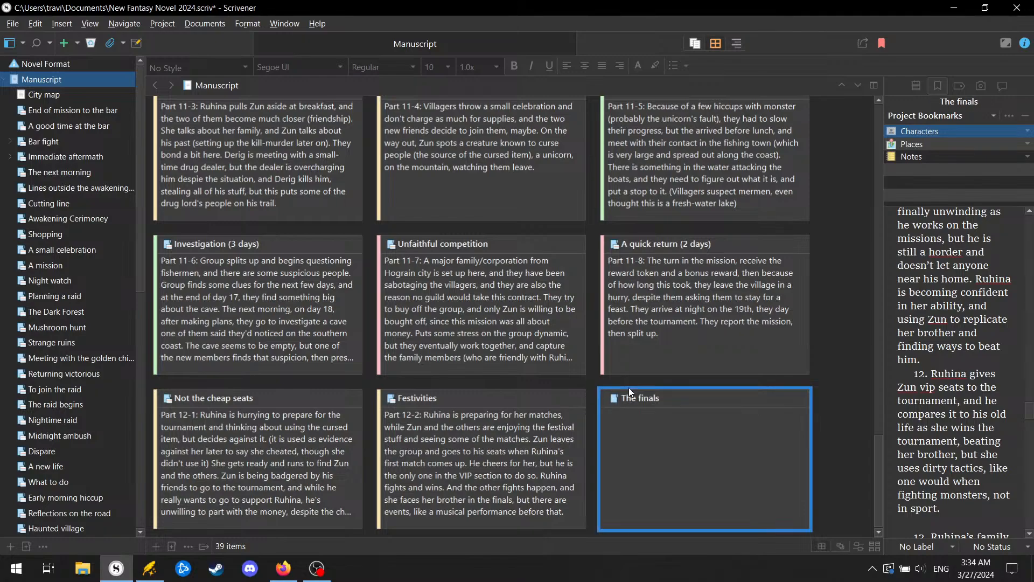
right_click(629, 387)
mouse_move(738, 244)
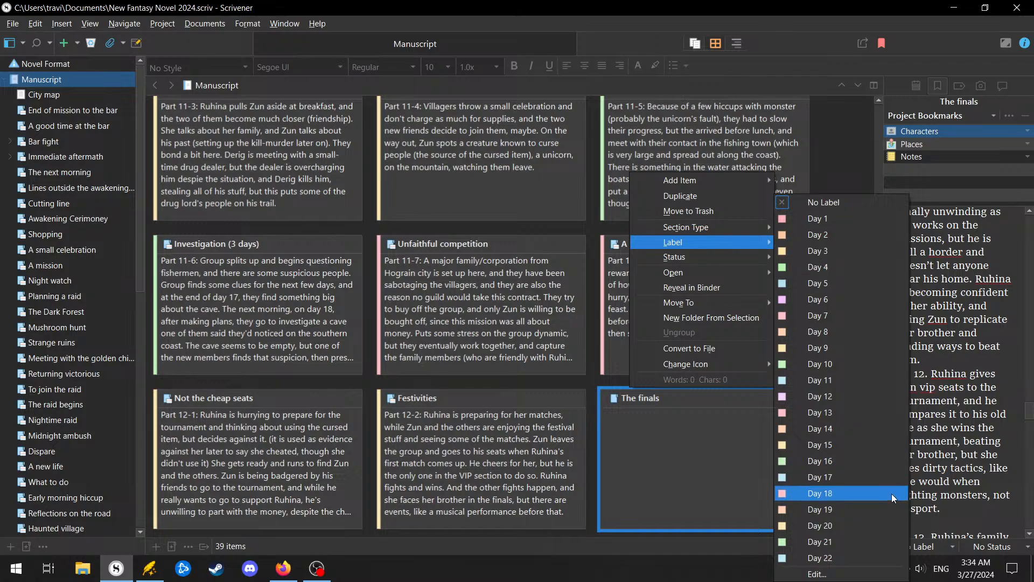
click(879, 522)
Step: Start its synopsis with "Part 12-3: Ruhina and her brother fight, and she eventually wins, but her parentes race out onto the grounds,"
click(705, 457)
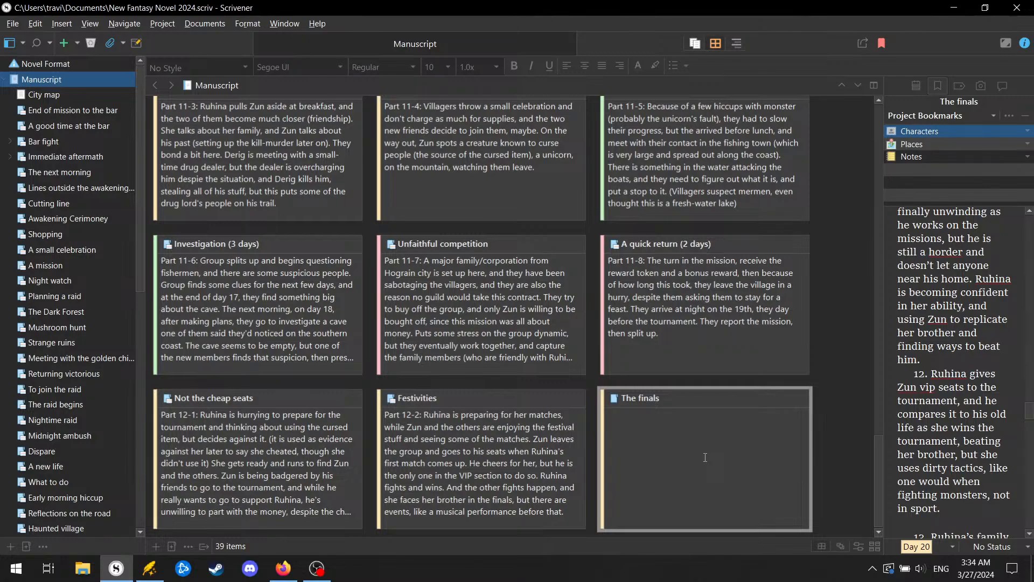
text(Part 12-3: Ruhina and h)
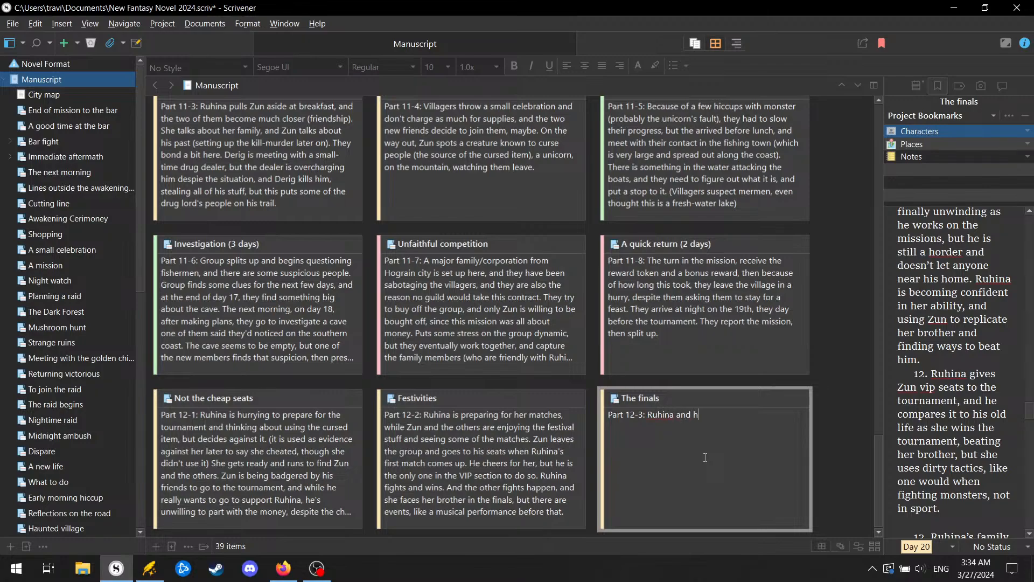
text(er brother fight, and she eventually win)
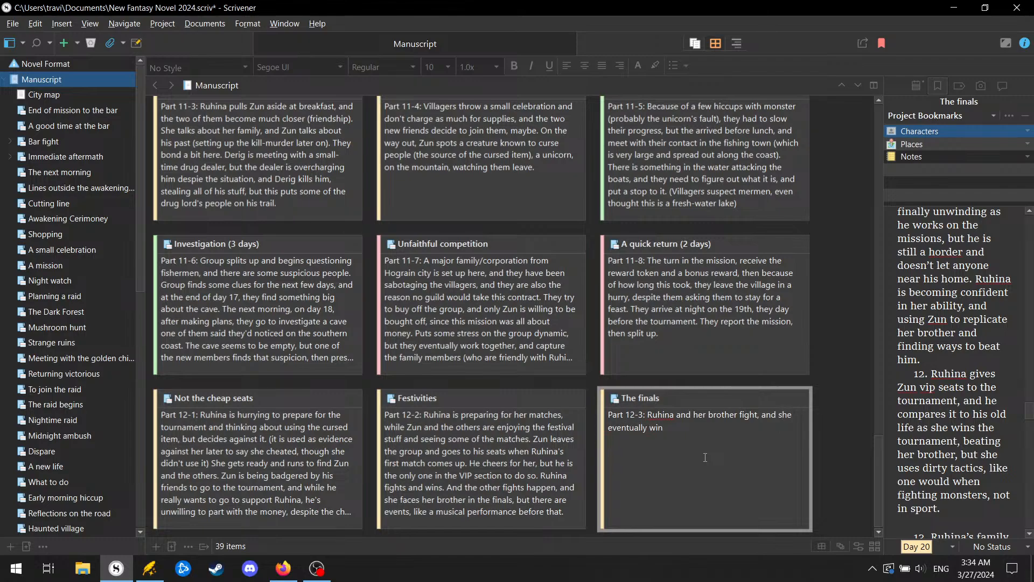
text(s, but her parentes race out onto the )
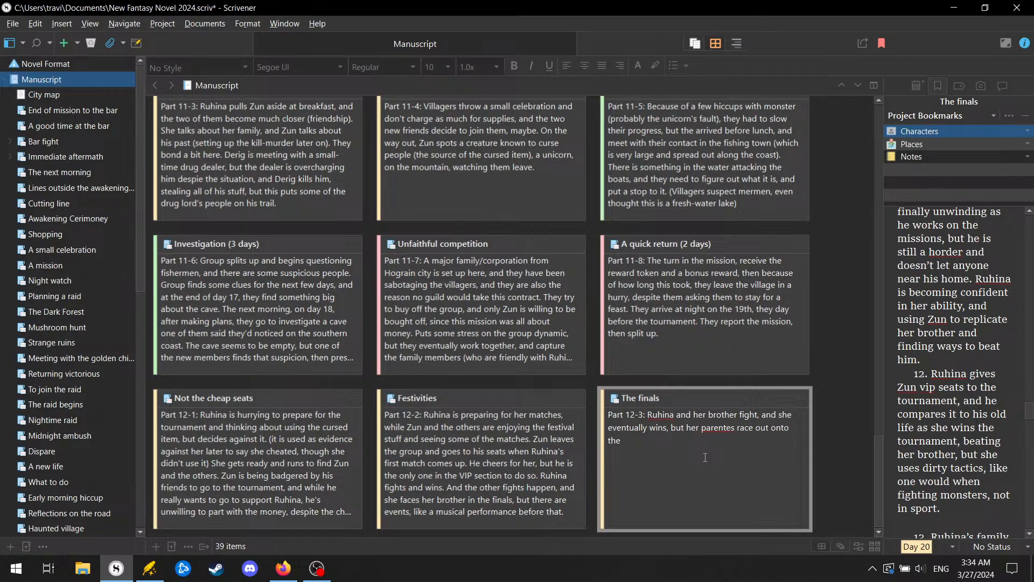
text(grounds,)
Step: Finish the synopsis with "and demand she is disqualified. They use her dirty tactics as a reason why, but she is defended by Zun and his group."
text(and demand she is di)
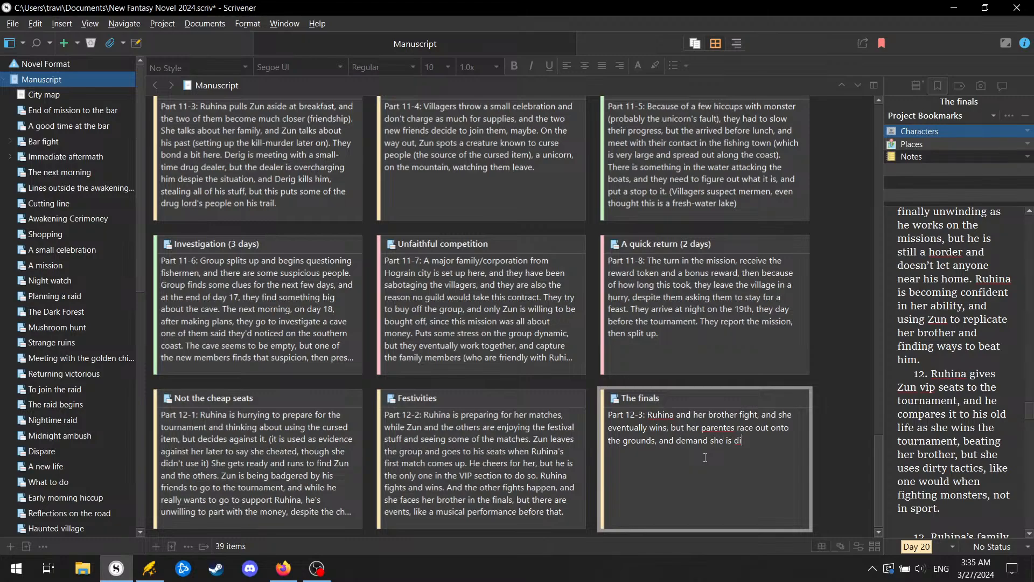
text(squalified. They use her dirty ta)
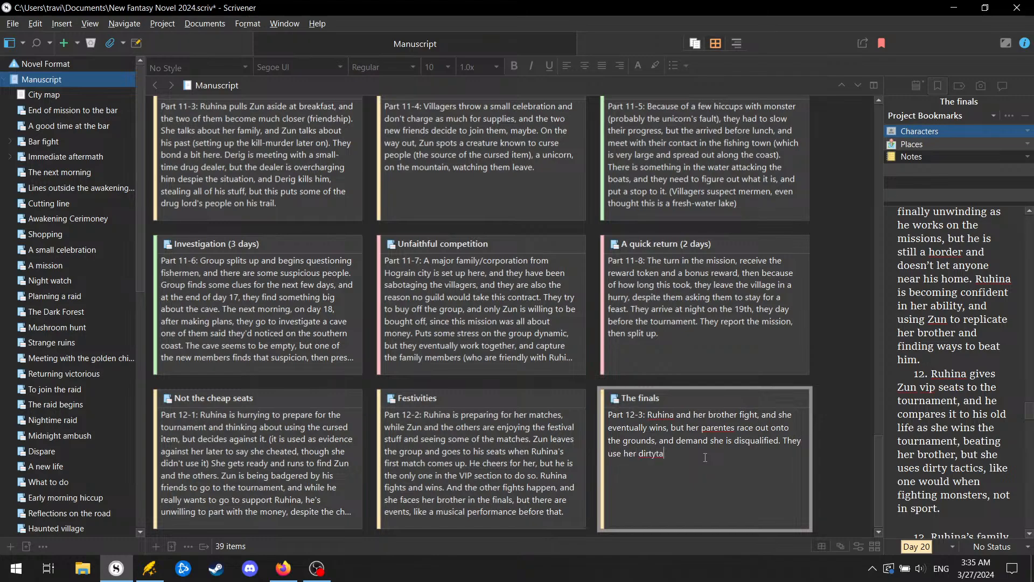
text(ctics as a reason why, but she is defend)
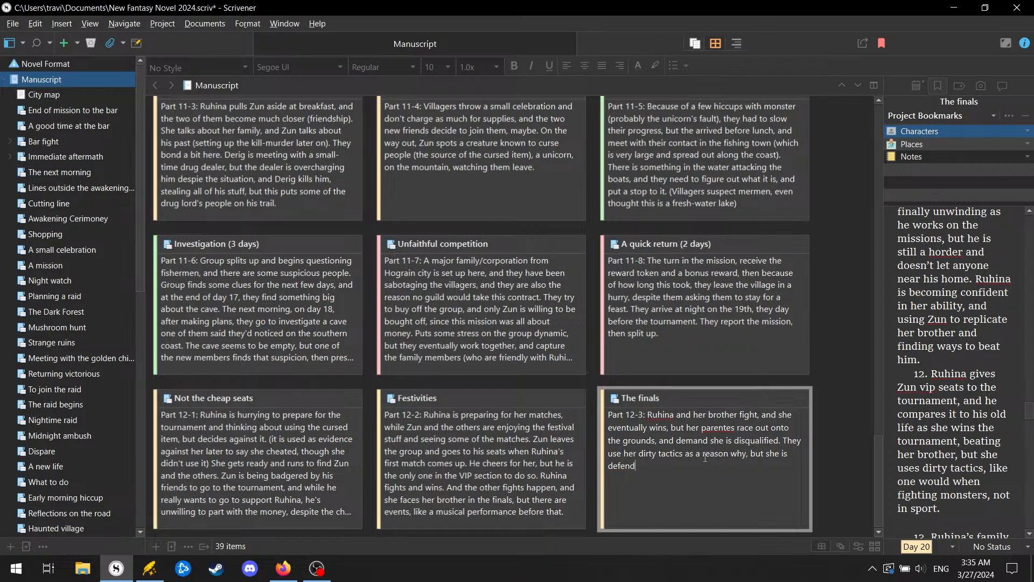
text(ed by Zun)
key(BackSpace)
key(BackSpace)
text(un and his group.)
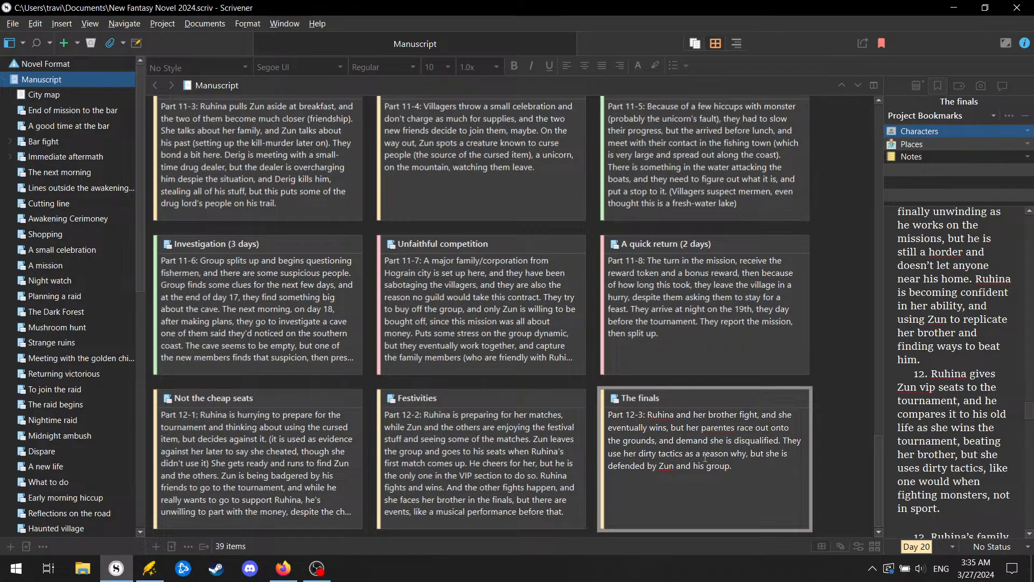
Step: Correct "parentes" to "parents" in "The finals" synopsis and append "The other nobles are scoffing at Ruhina now, further ostrocizing her."
right_click(712, 426)
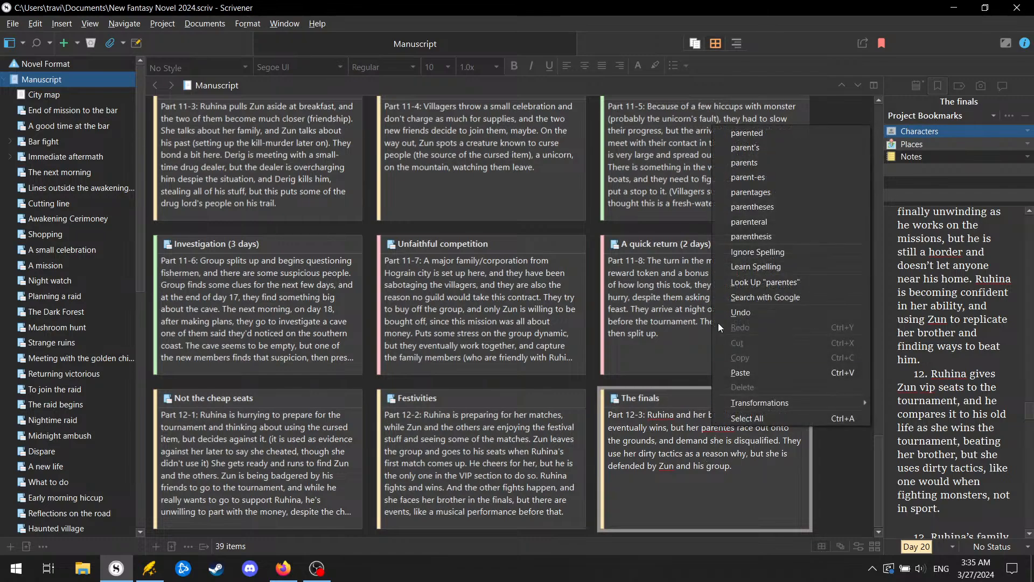
click(777, 163)
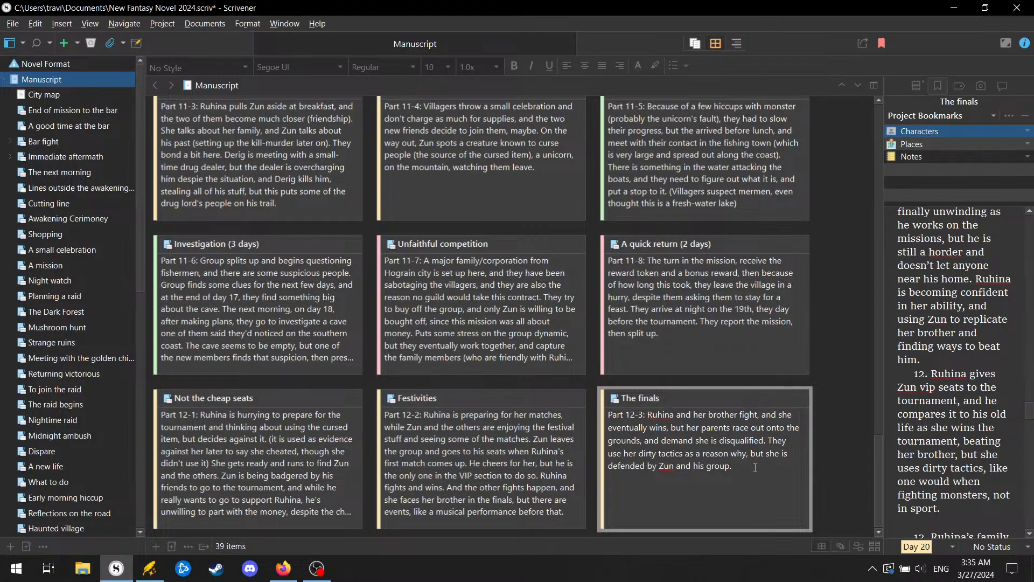
text(The other nobles are scoffing at Ruhinanow, further os)
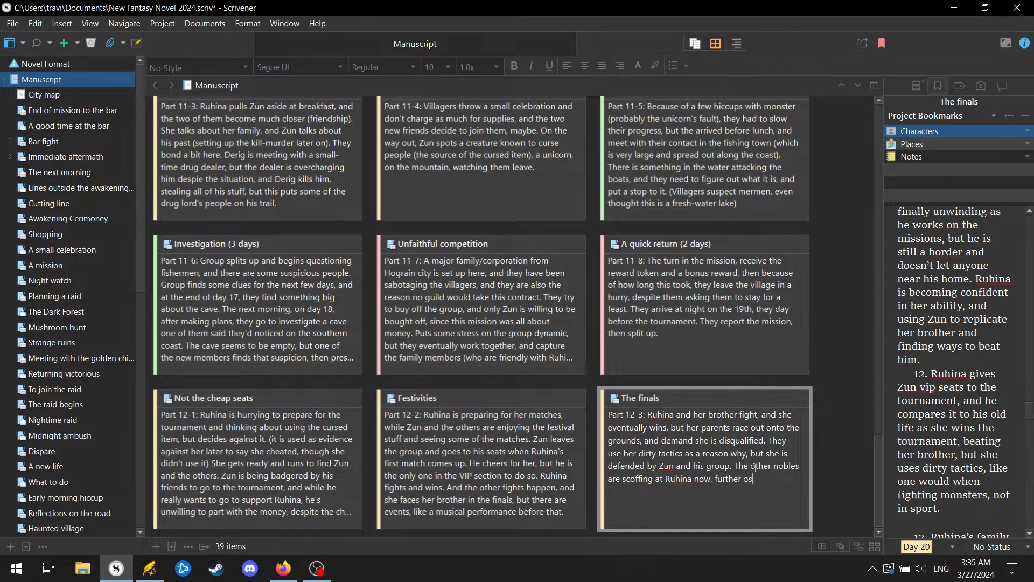
text(trocizing her.)
text(H)
key(BackSpace)
Step: Continue the synopsis with "In a final ditch effort to get her dqed so the golden child could win, they present the cursed item? Dagger/"
text(In a final ditch effort to)
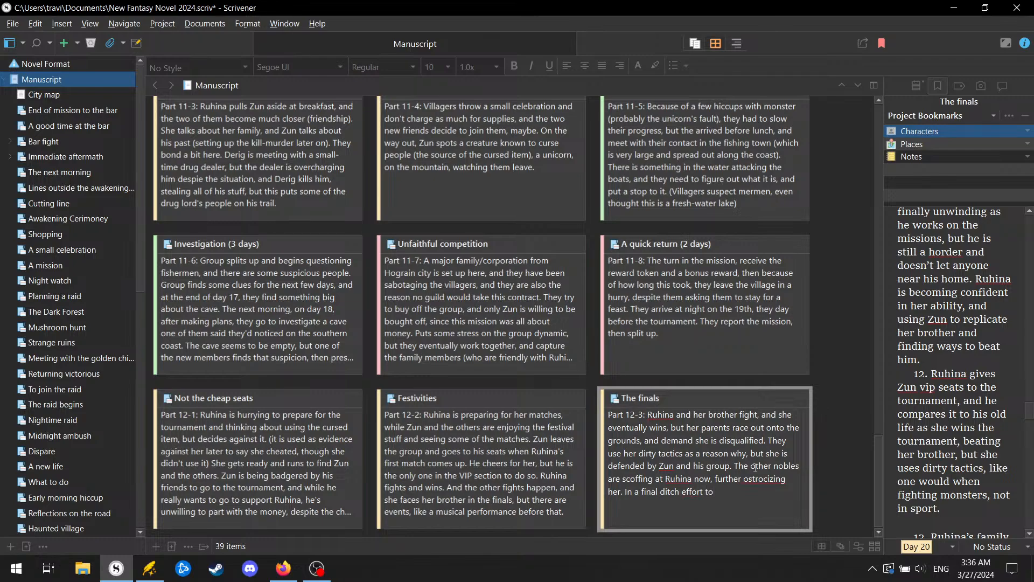
text( get her dqed so h the golden child)
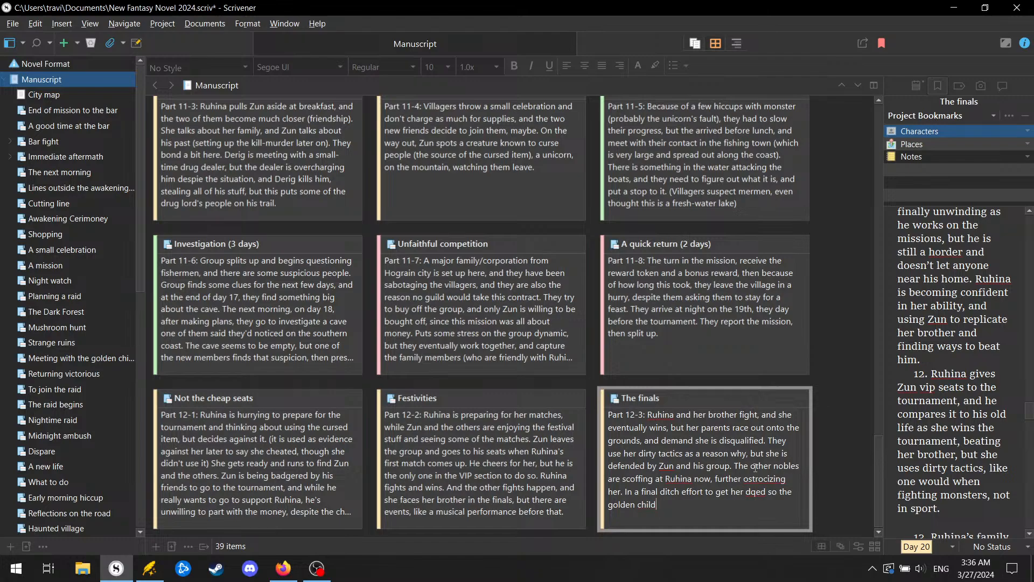
text( could win, they present the cursed ite)
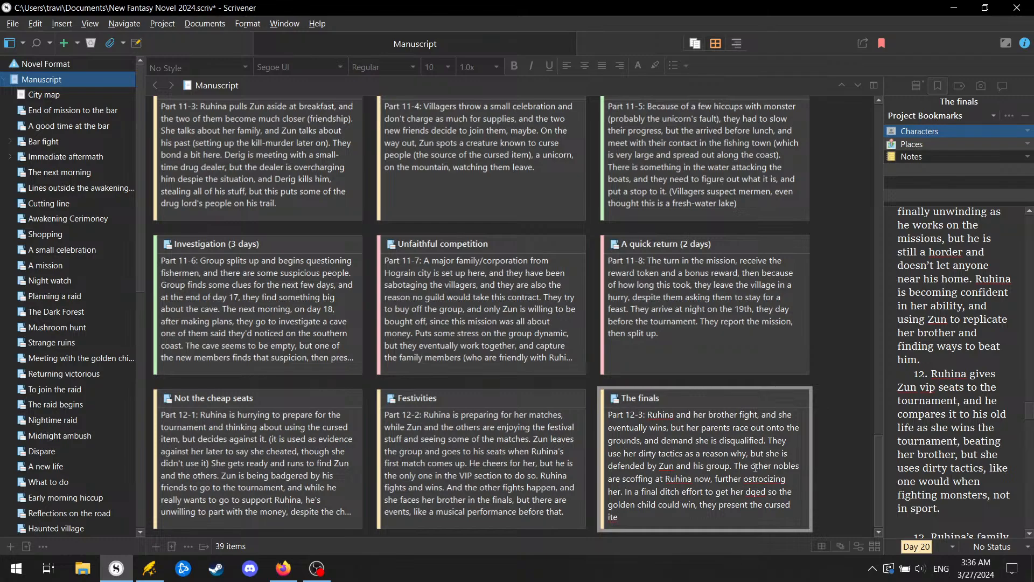
text(m? Dagger/)
Step: Complete the passage with "sword they found when snoopin her her locker, and the judges finally agree (they were mostly just looking for an excuse)"
text(so)
text(word they found)
text( when s)
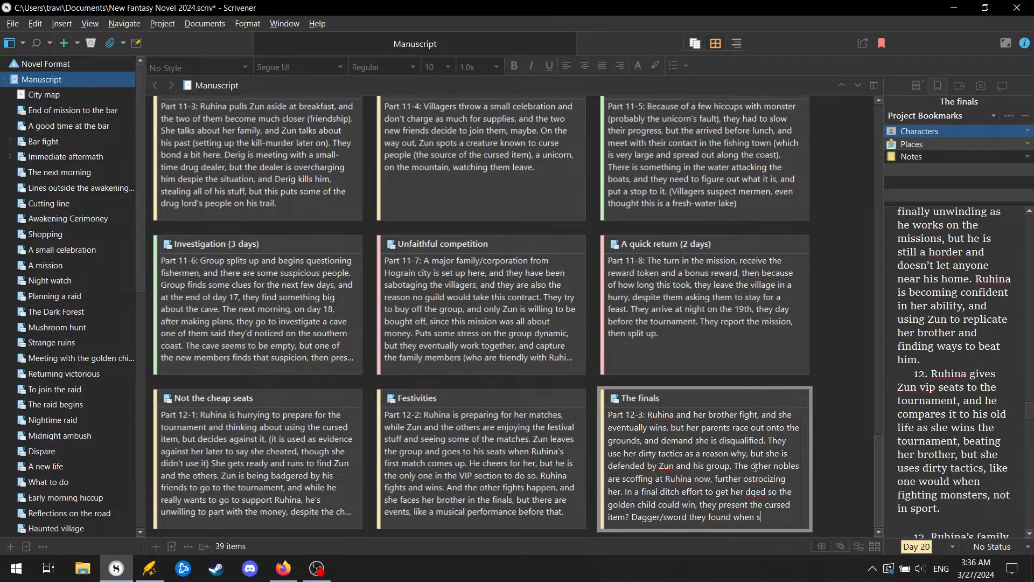
text(noopin her her )
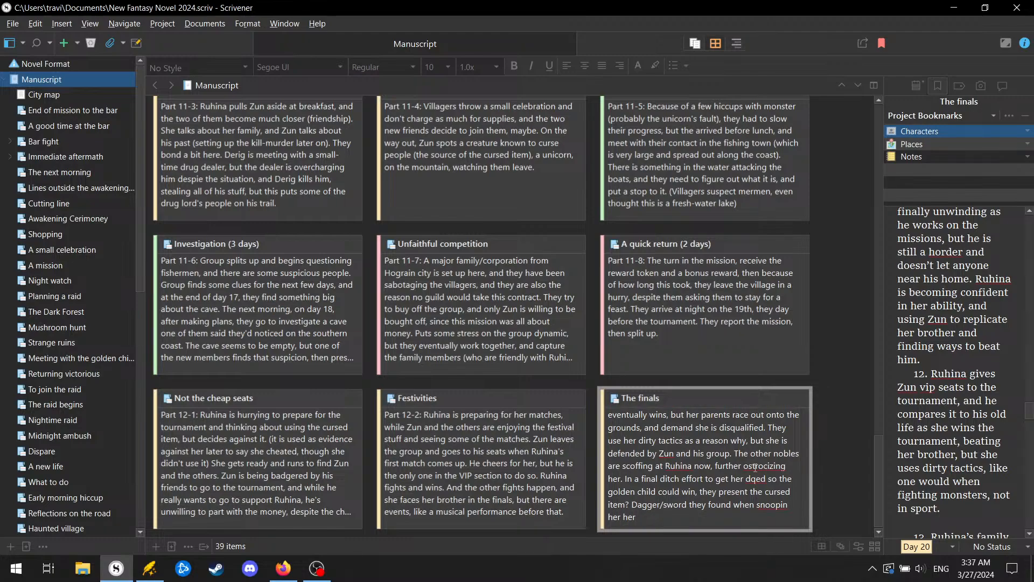
text(locker, and the judges fi)
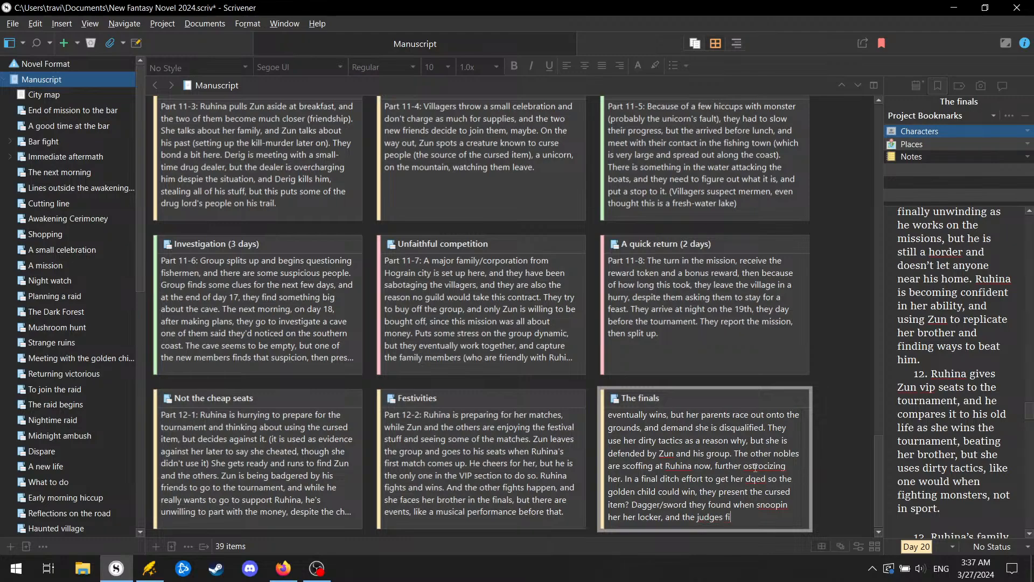
text(nally agree (they were mso)
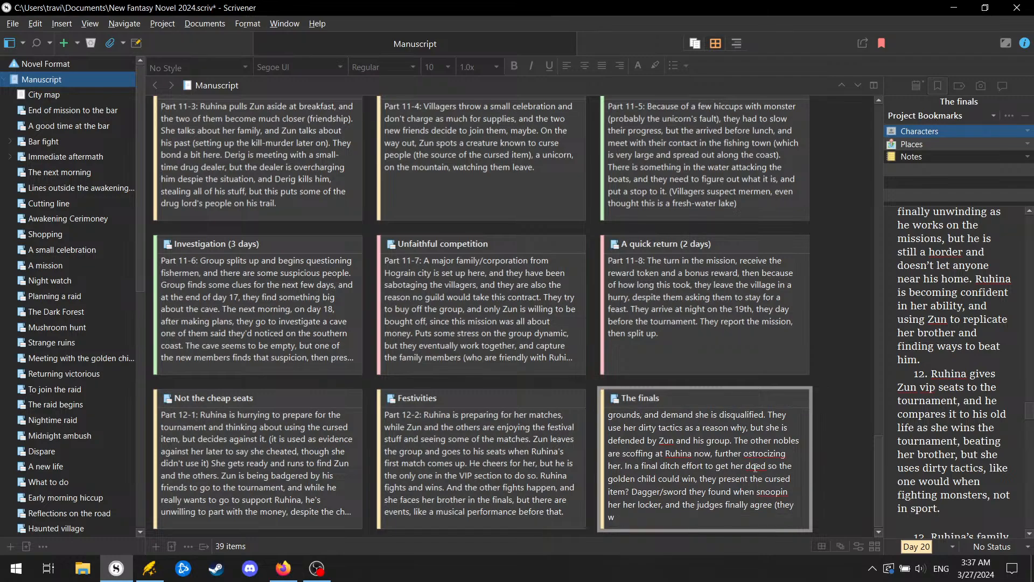
key(BackSpace)
text(ostly just looking for)
key(BackSpace)
key(BackSpace)
text(for an excuse))
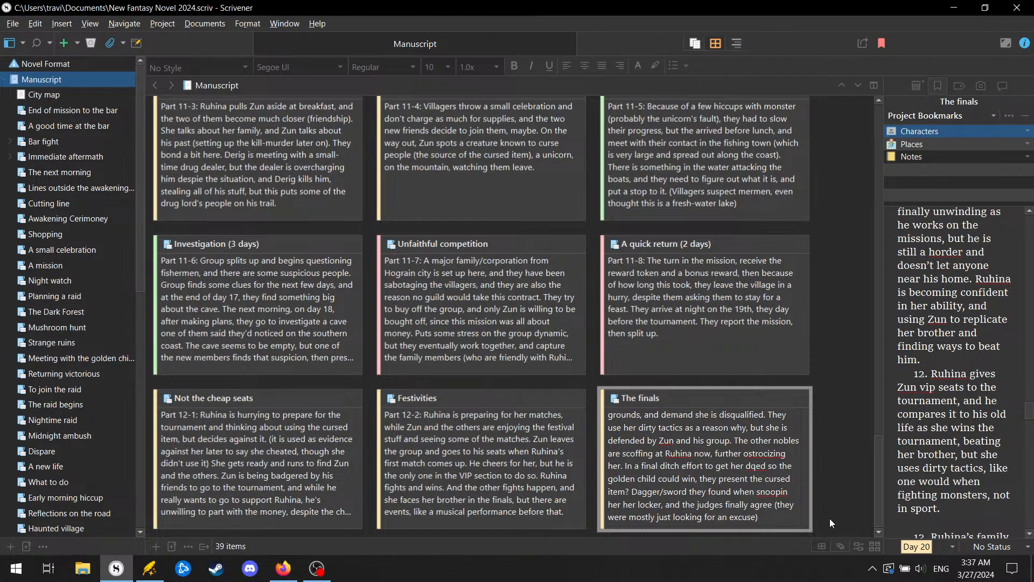
Step: Correct the misspelled "snoopin" to "snooping" in "The finals" synopsis
right_click(778, 494)
click(764, 492)
right_click(764, 492)
click(804, 256)
Step: End the synopsis with "Feeling degected, she leaves with Zun." and add a blank card after "The finals"
scroll(927, 500, down, 1)
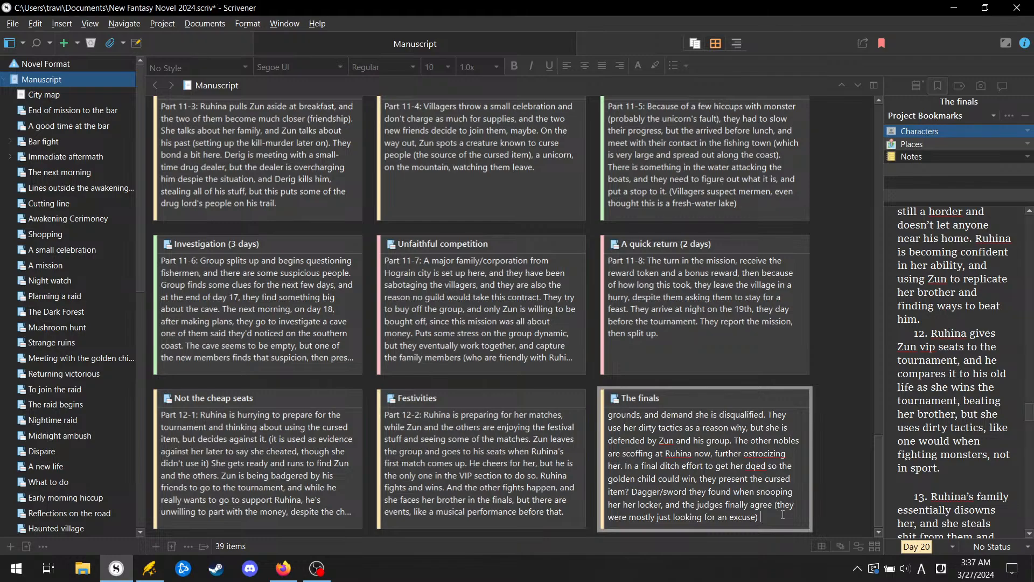
text(Feeling dege)
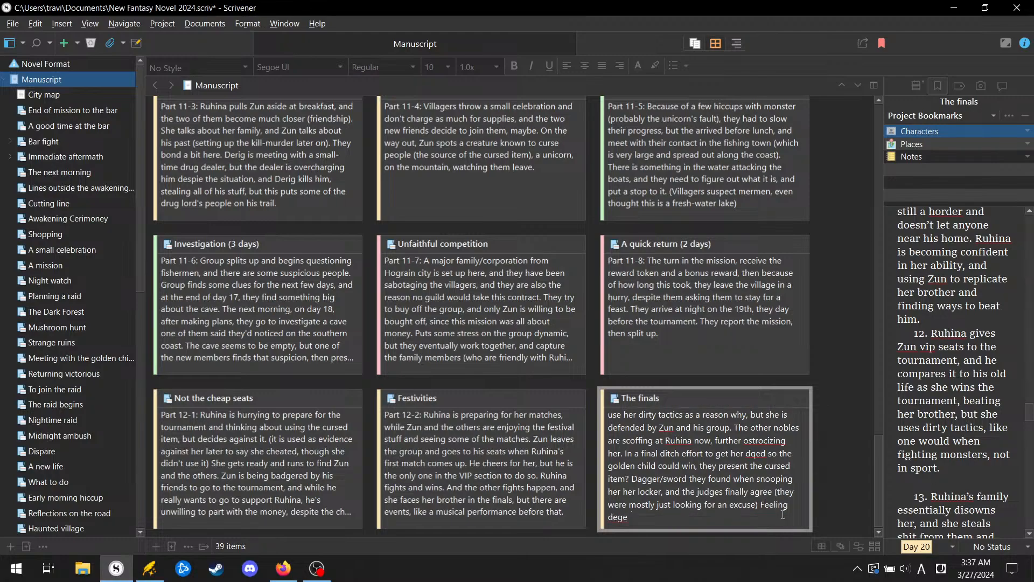
text(cted, she leaves with ZUn)
key(BackSpace)
key(BackSpace)
text(un.)
key(ctrl+n)
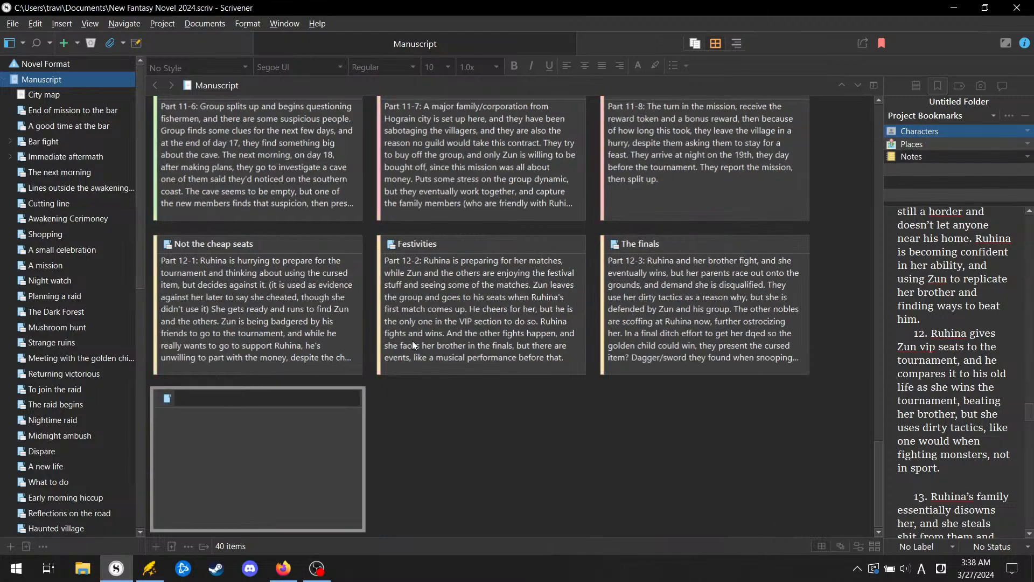
Step: In "The finals" synopsis, correct "ostrocizing" to "ostracizing" and "degected" to "dejected"
click(673, 326)
click(673, 326)
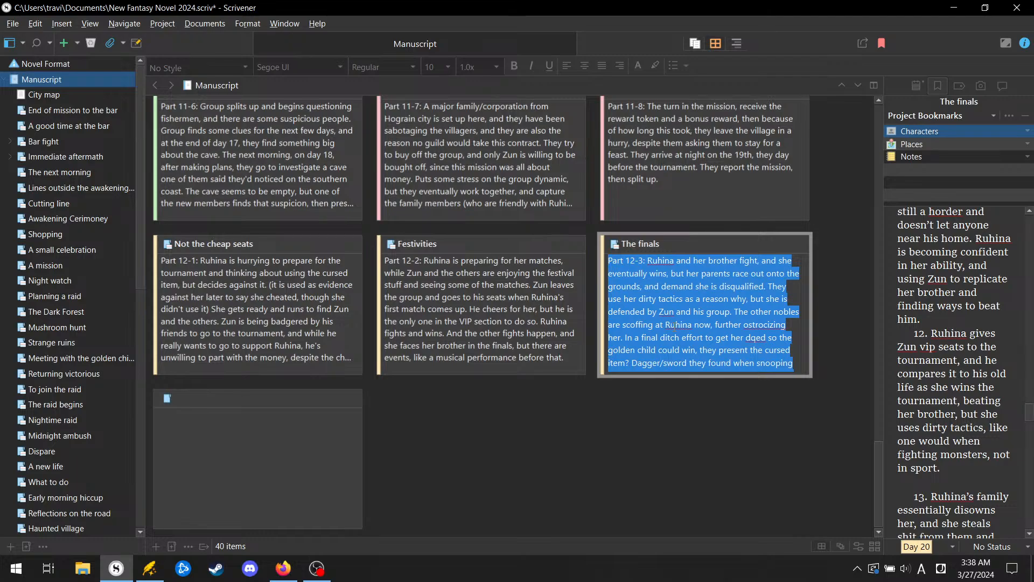
click(757, 326)
right_click(758, 324)
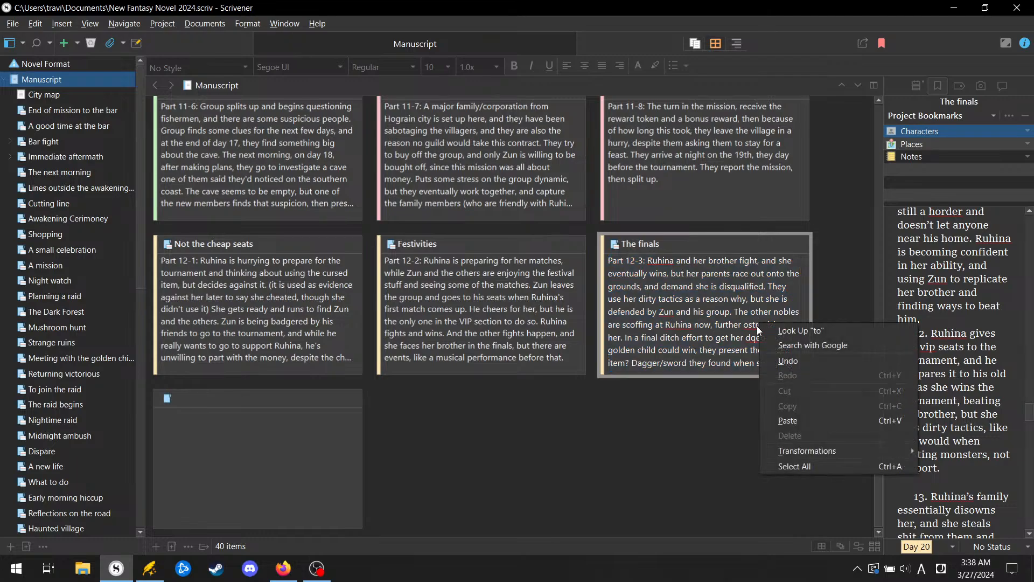
click(756, 325)
right_click(757, 326)
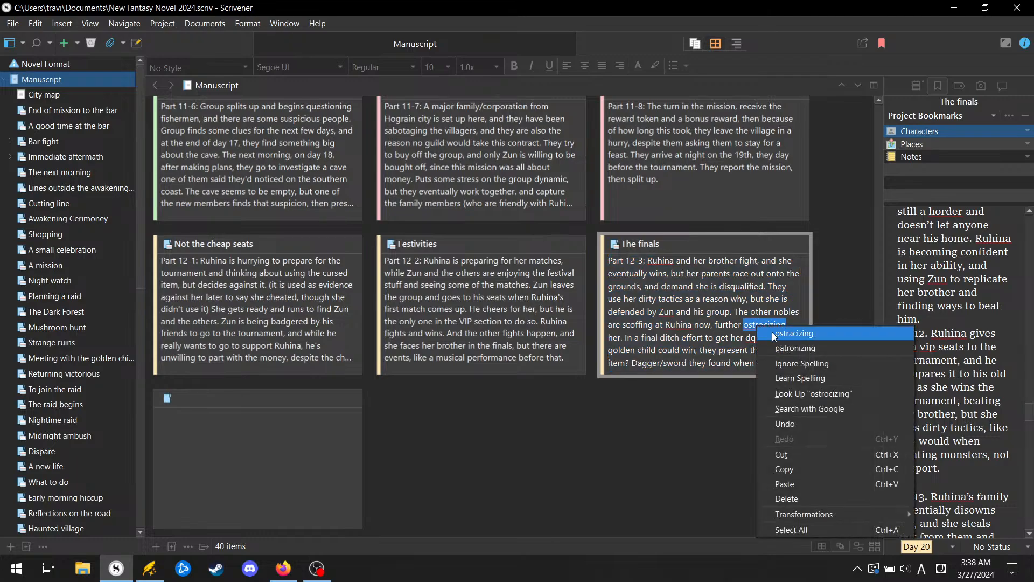
click(772, 332)
scroll(758, 345, down, 1)
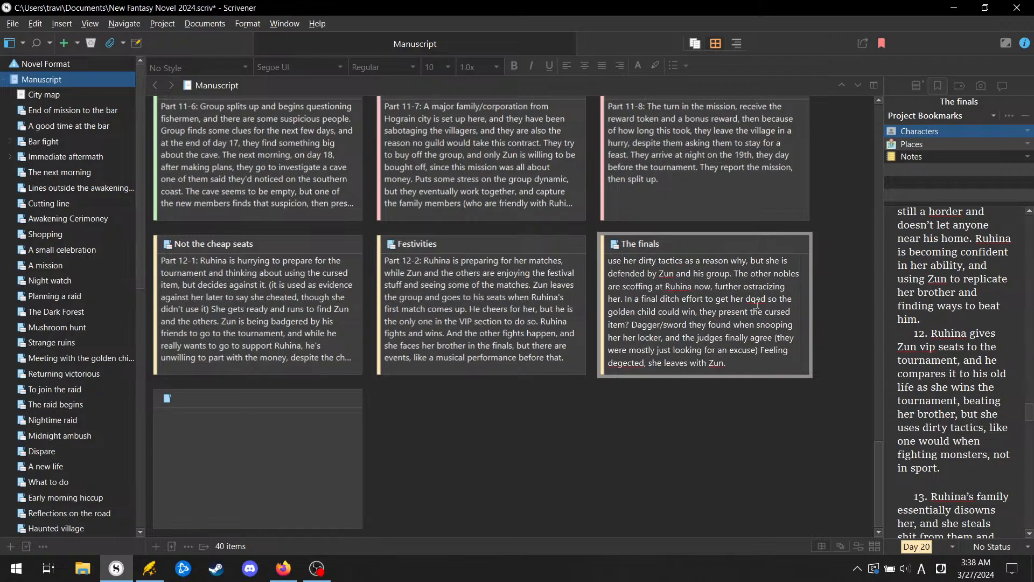
right_click(630, 364)
key(Escape)
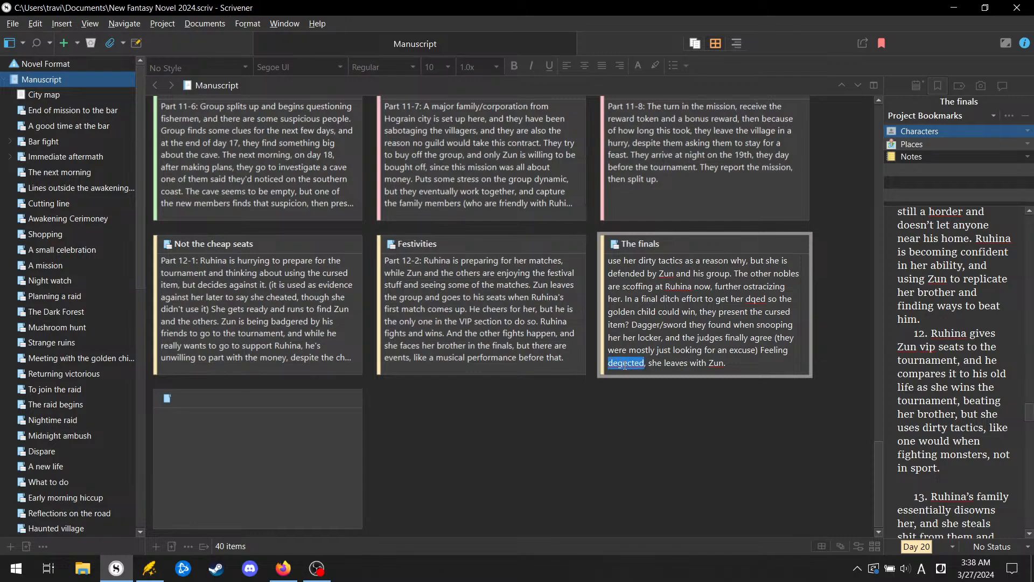
right_click(624, 365)
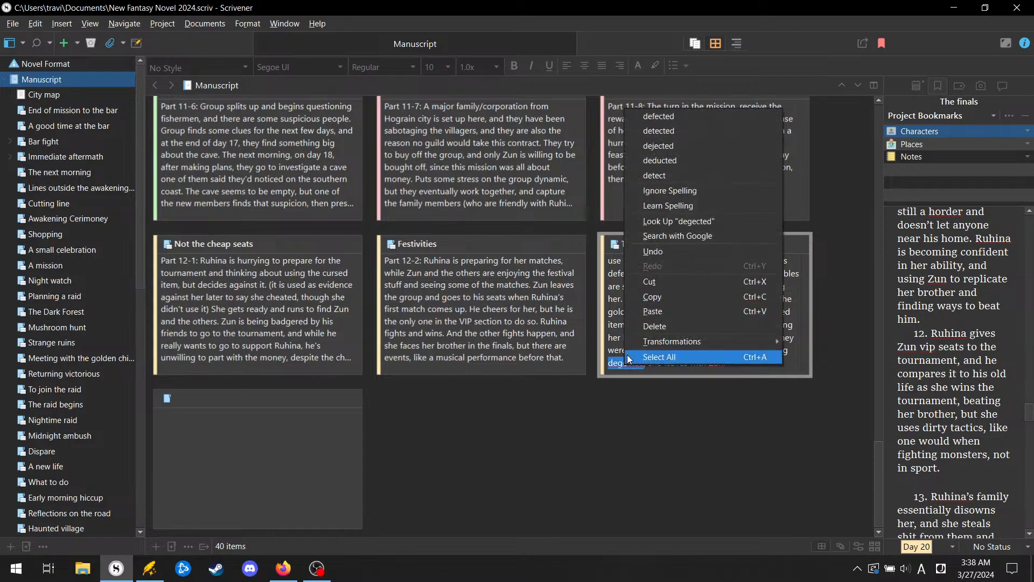
click(686, 148)
Step: Label the blank card after "The finals" Day 20 and title it "A sad celebration"
click(297, 401)
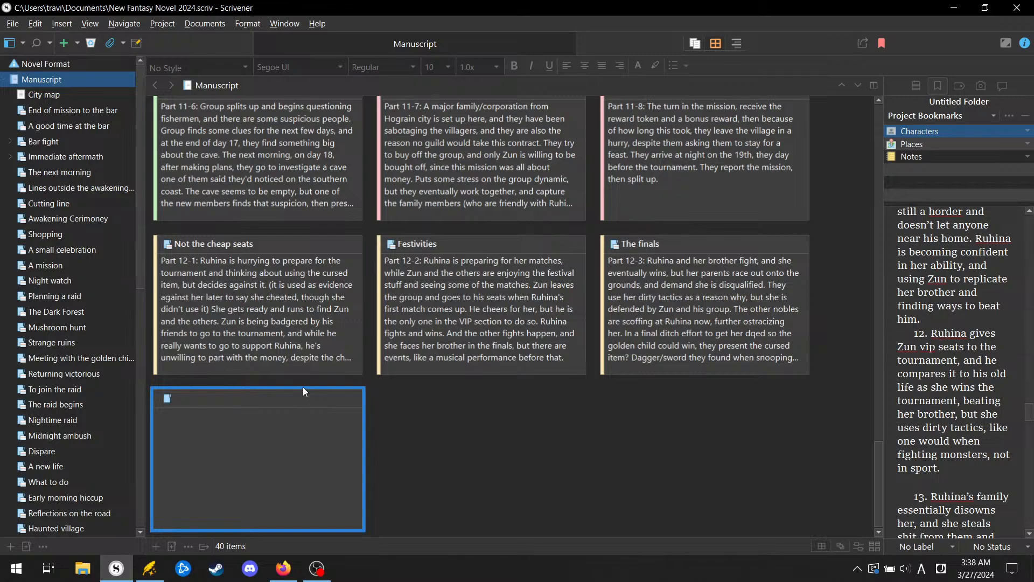
right_click(303, 387)
mouse_move(415, 242)
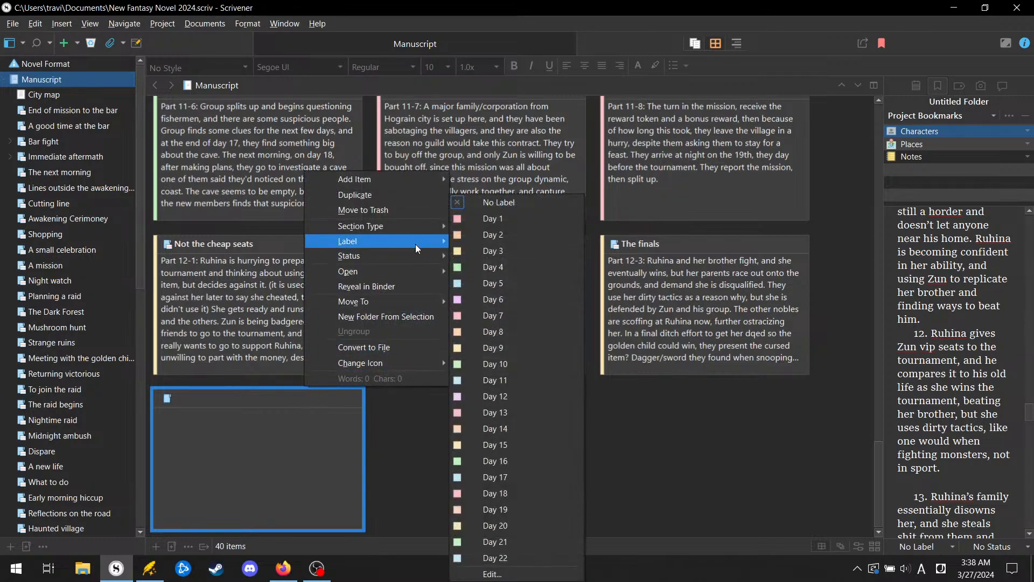
click(486, 526)
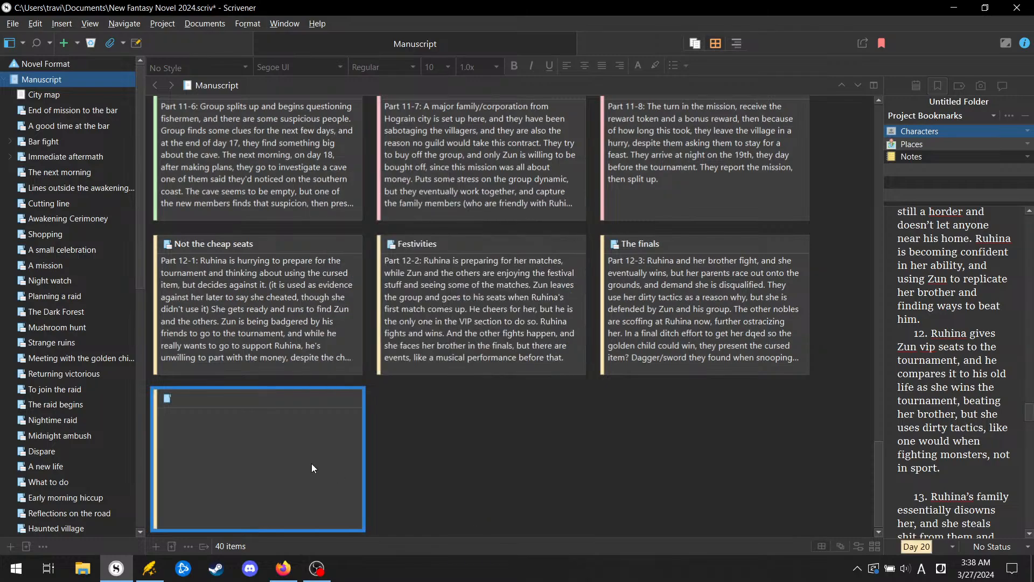
click(260, 398)
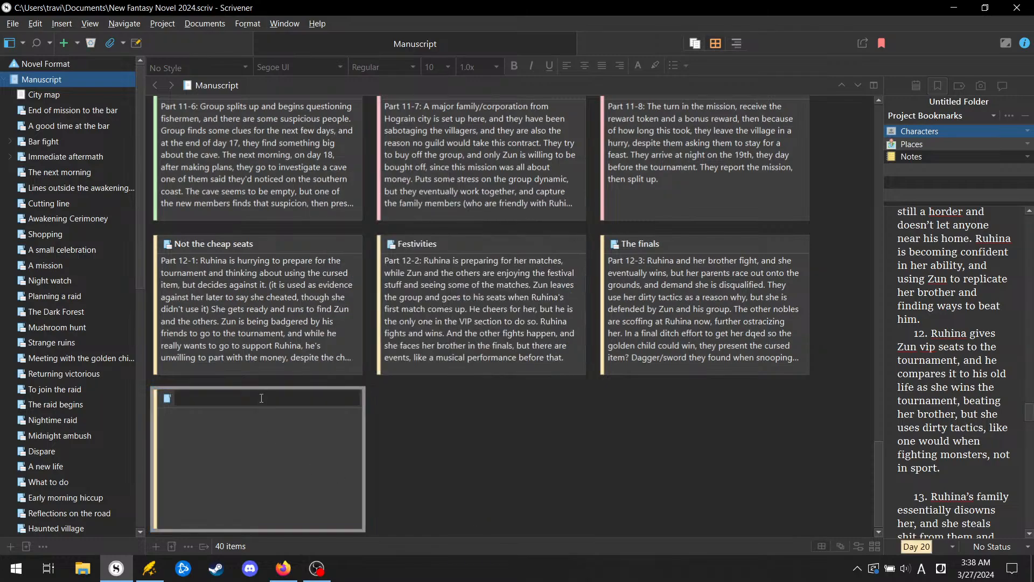
text(A sad celebration)
key(Return)
Step: Start its synopsis with "Part 12-4: Zun and the others work to cheer her up because she won and fuck her family because they are dicks."
click(243, 487)
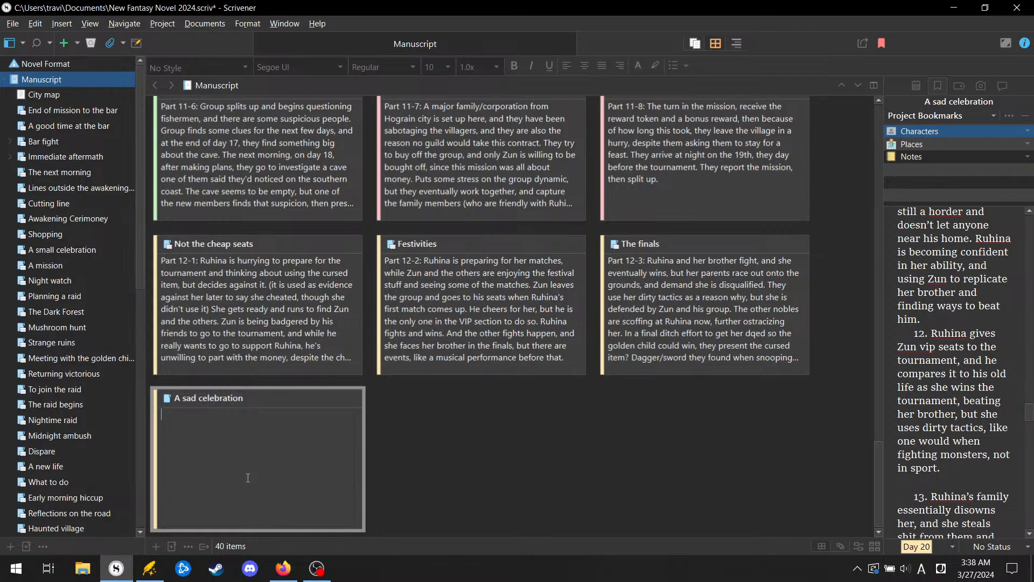
text(Part 12-4: Zun and the others)
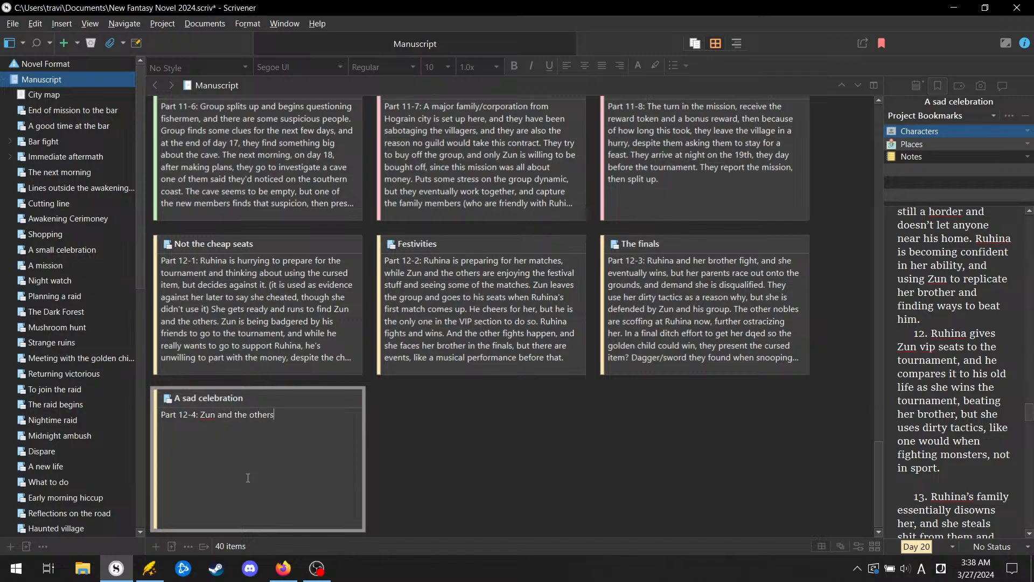
text( work to cheer her up because s)
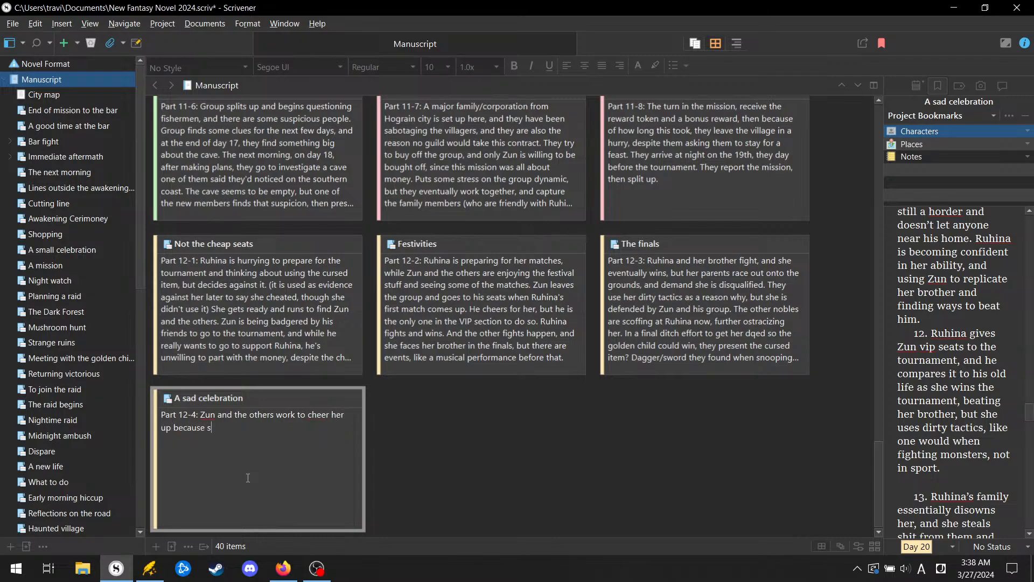
text(he won and fuck her family because)
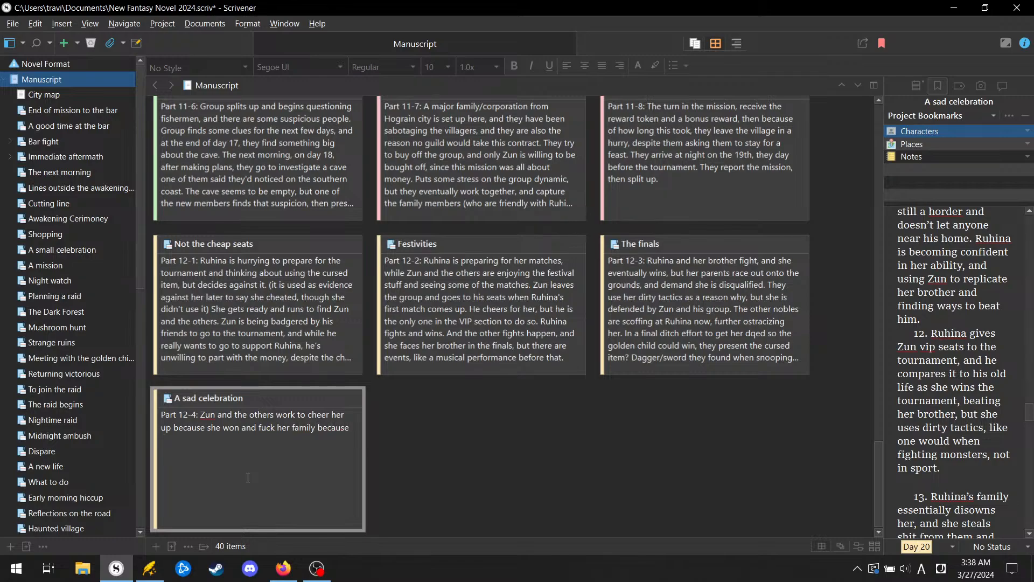
text( they are dicks.)
Step: Finish the "A sad celebration" synopsis with "Eventually, she cheers up, then heads home."
text(Eventua)
text(lly, she cheers up,)
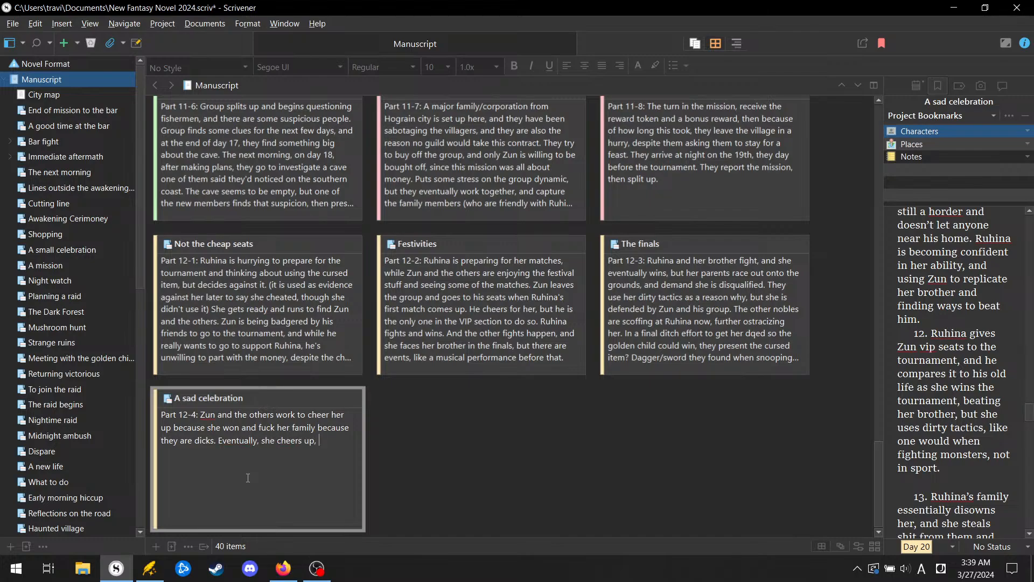
text( then heads home.)
Step: Add a card after "A sad celebration", label it Day 20, title it "Disowned" and open its synopsis for editing
double_click(379, 436)
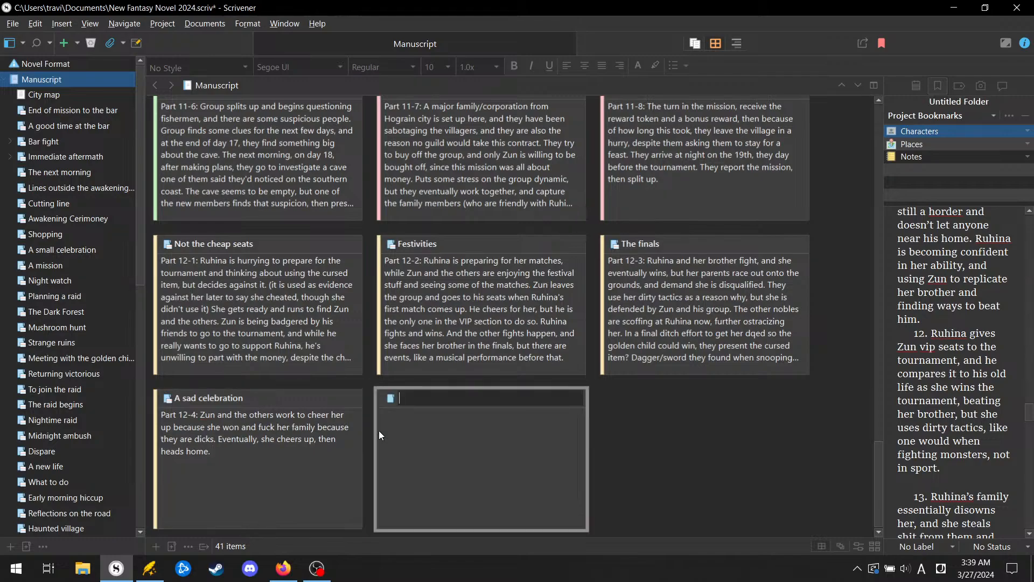
right_click(393, 386)
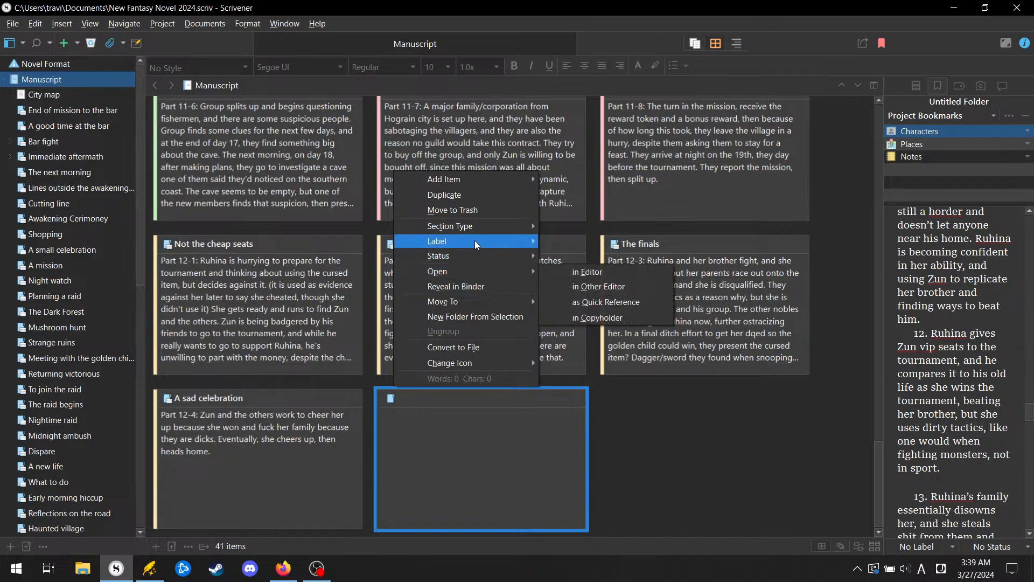
mouse_move(510, 240)
click(619, 521)
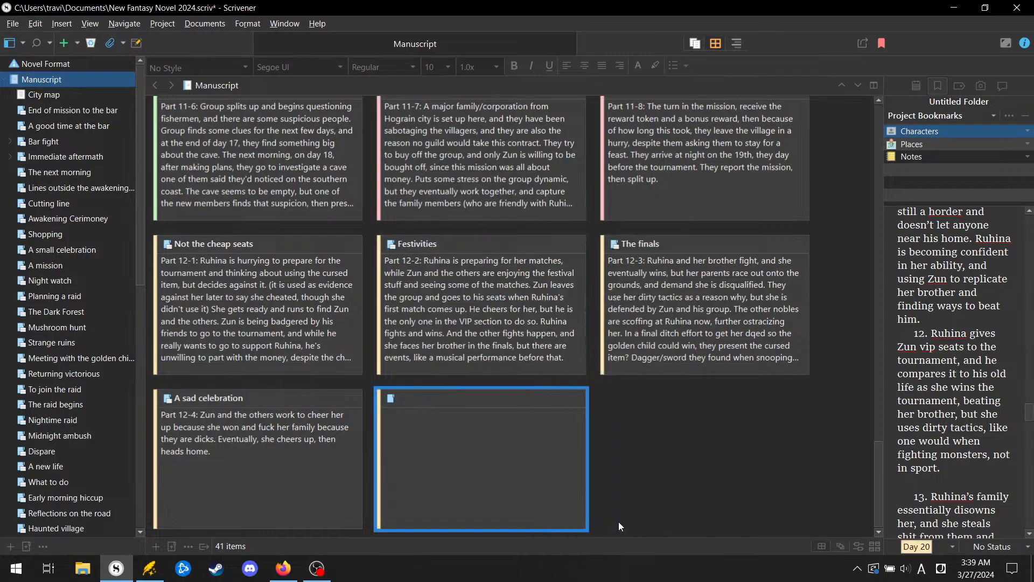
scroll(950, 512, down, 5)
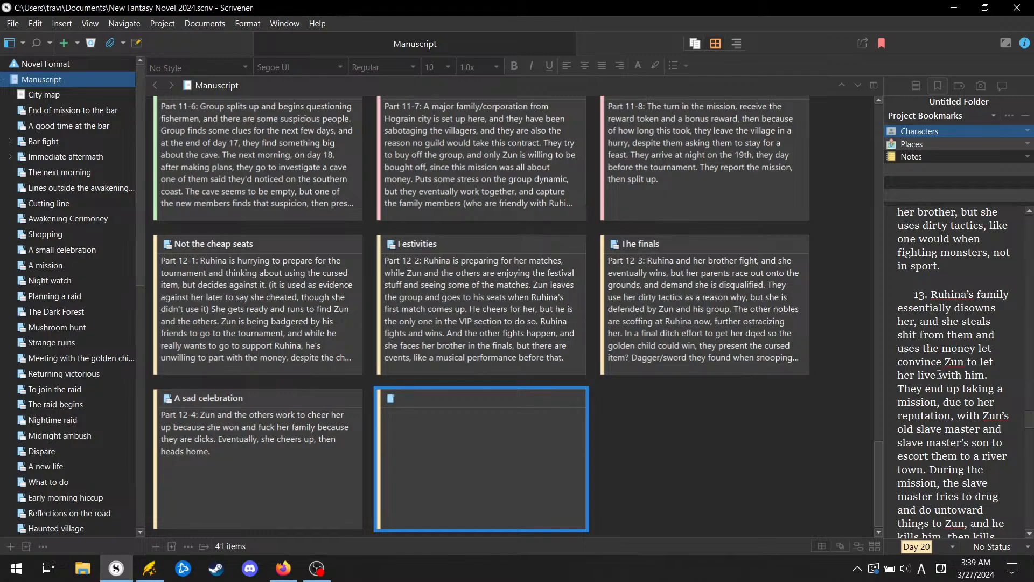
click(520, 400)
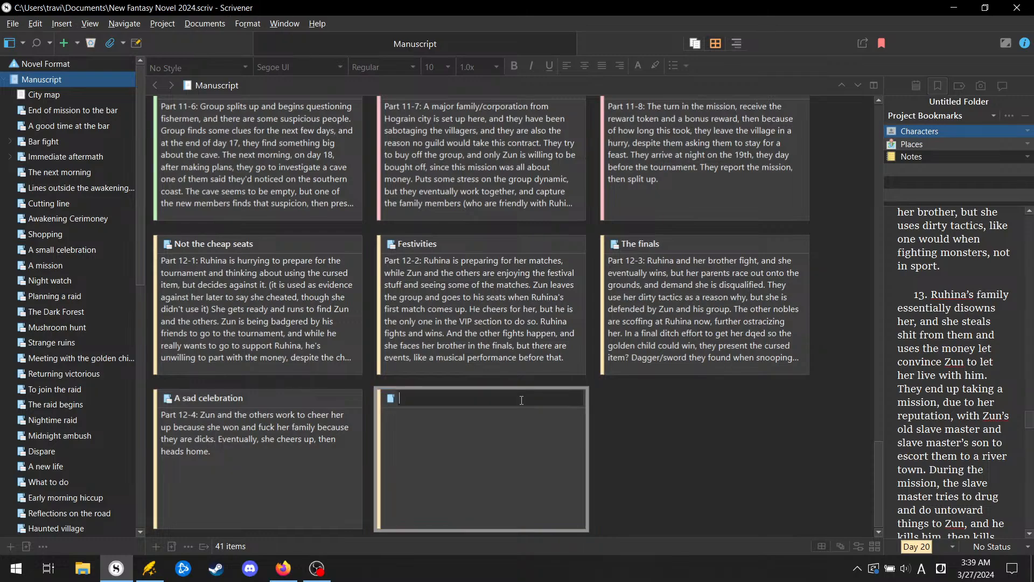
text(Disowned)
key(Return)
click(533, 440)
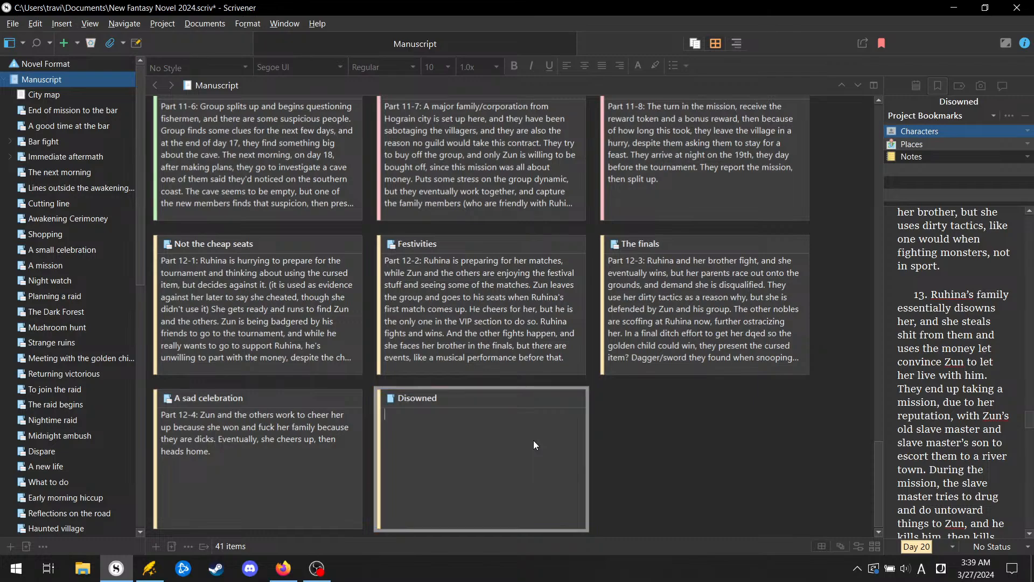
Step: Start the "Disowned" synopsis with "Part 13-1: Ruhina returns home to see her bags packed and sitting on the front porch"
text(Part 13-1: Ruhina returns home)
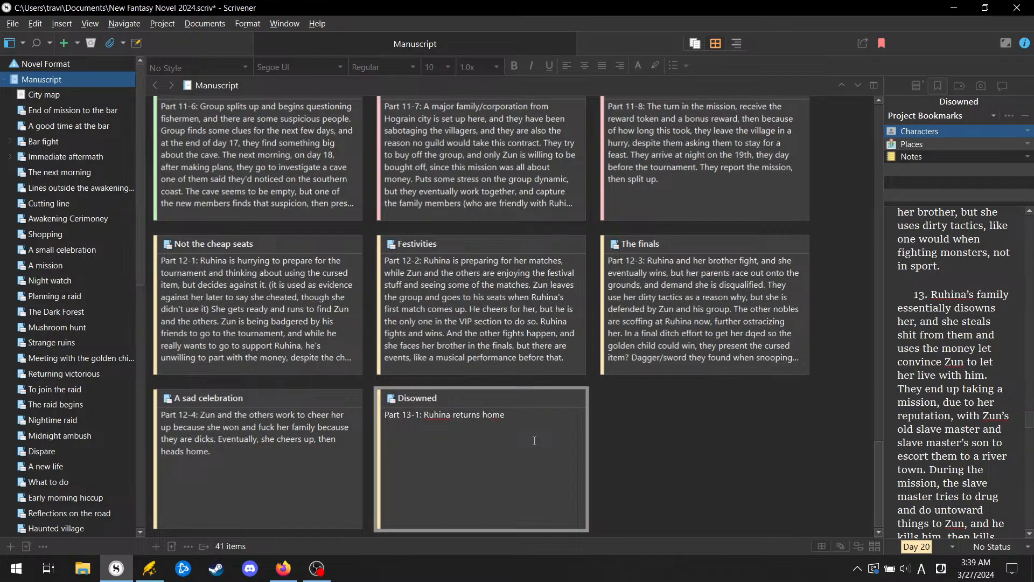
text( to see her bags packed and si)
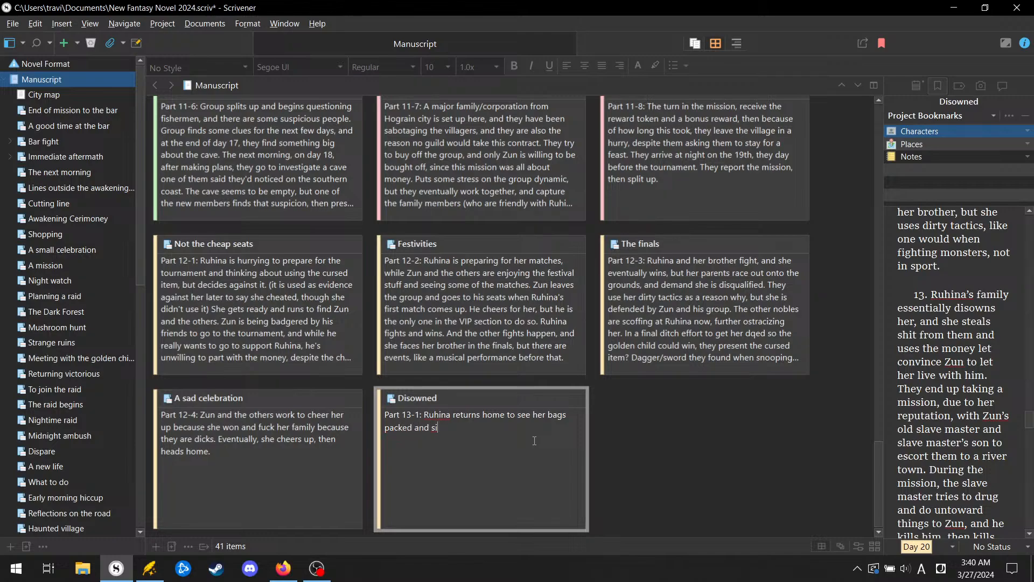
text(tting ont he f)
key(BackSpace)
key(BackSpace)
key(BackSpace)
key(BackSpace)
key(BackSpace)
key(BackSpace)
text(the front porch)
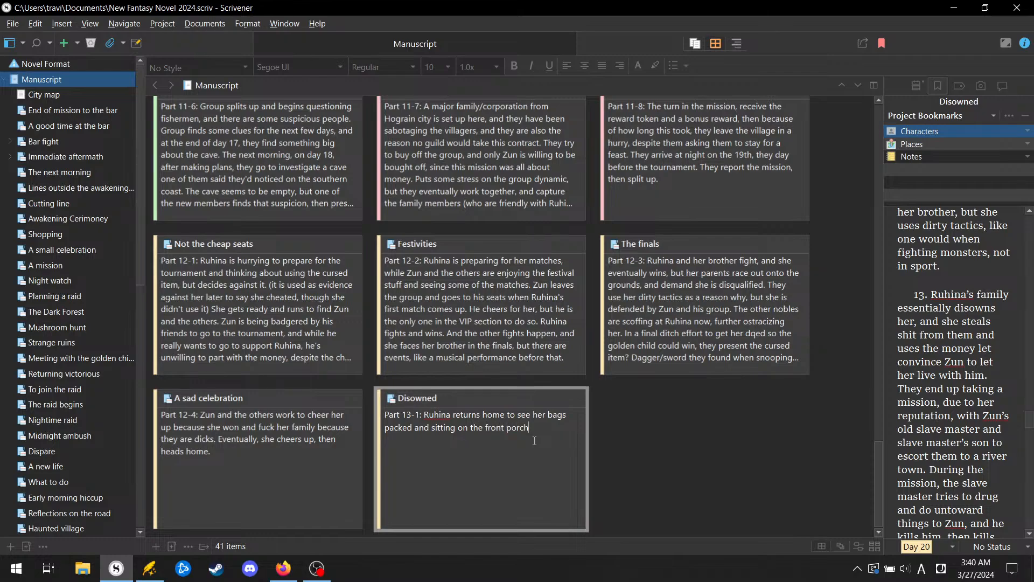
Step: Complete the first sentence of the synopsis with ", with the family guards blocking her from going inside."
text(, with)
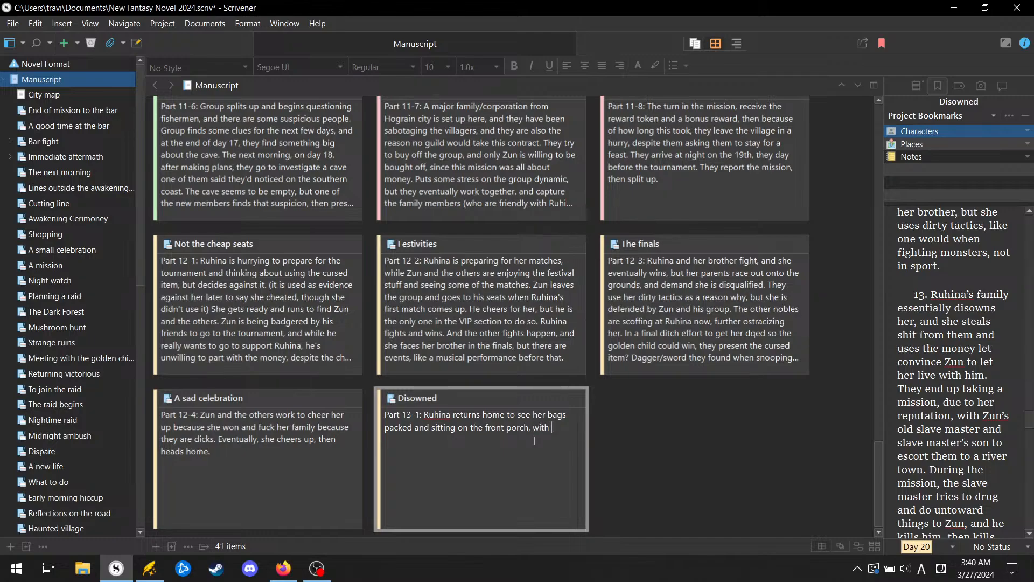
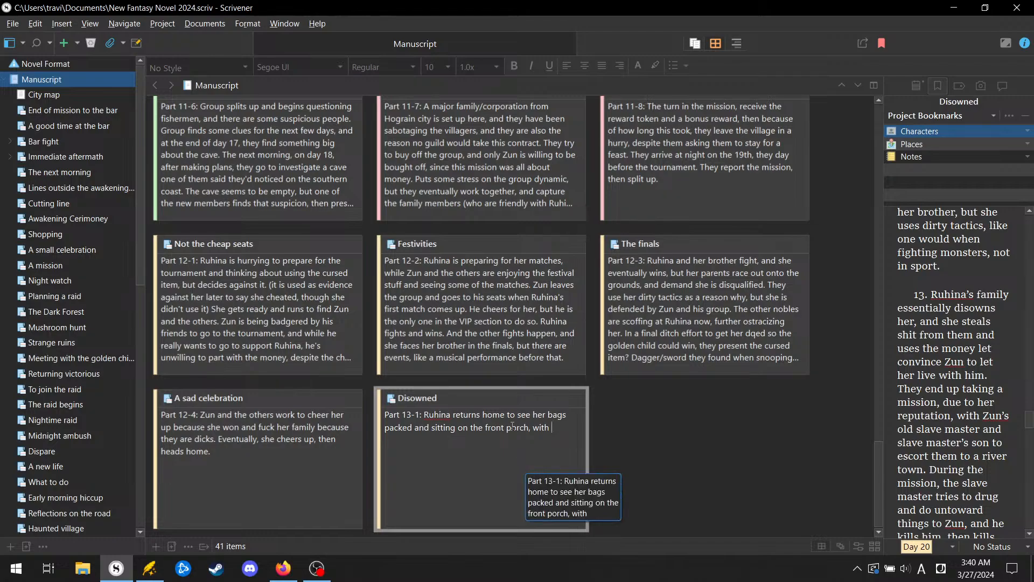
text(the family guards blok)
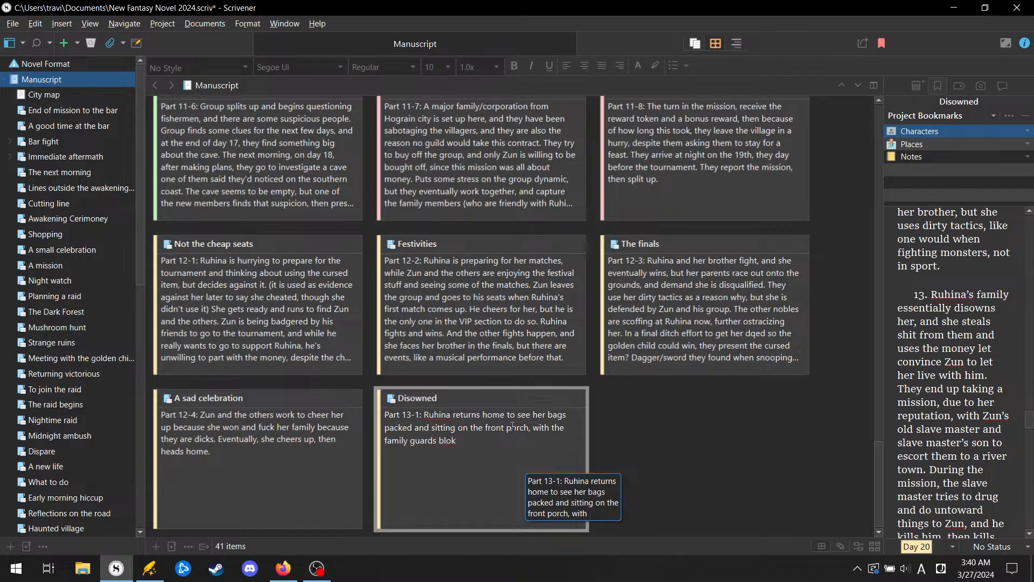
key(BackSpace)
text(cking her from )
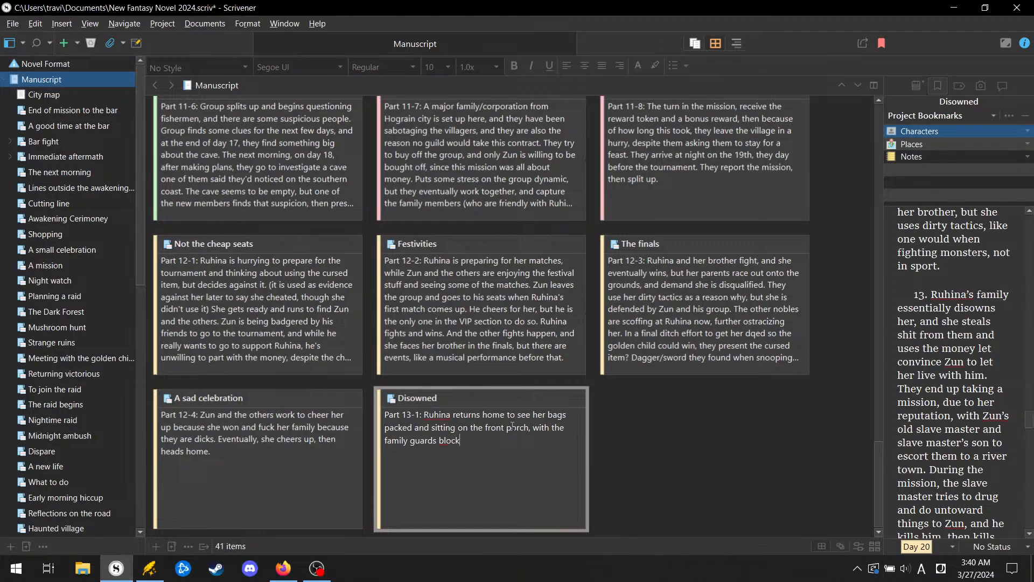
text(going inside. S)
key(BackSpace)
Step: Continue the synopsis with "They deliver the disownment message, and she starts to break down again, but remembers her friends"
text(They deliver the di)
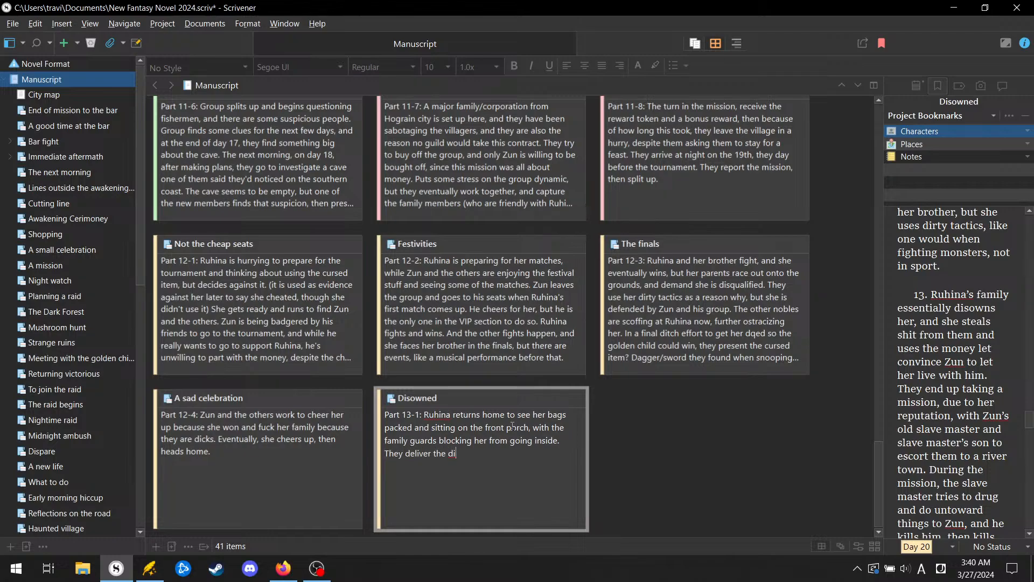
text(sownment message, and she breaks )
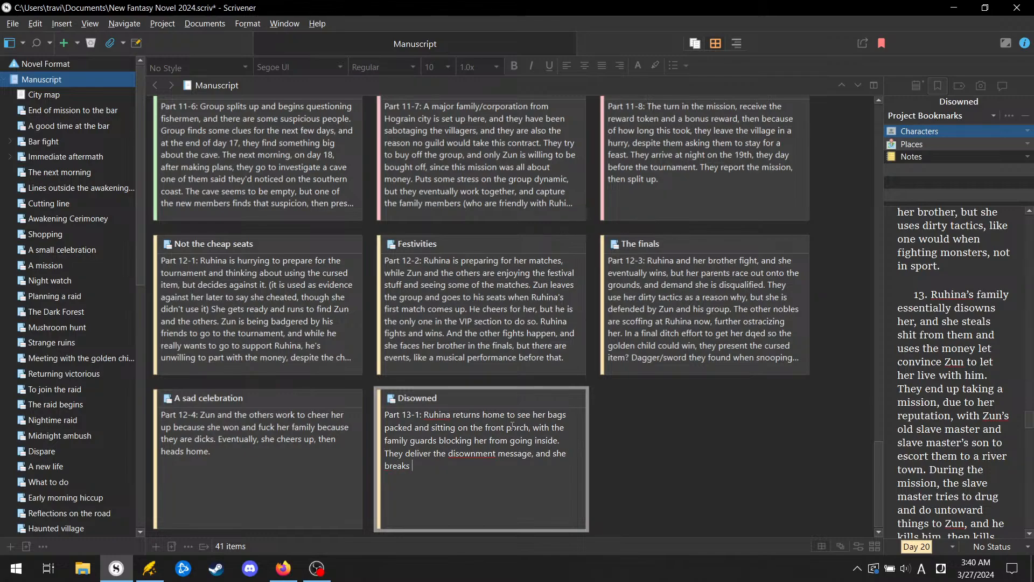
text(down ag)
key(BackSpace)
key(BackSpace)
key(BackSpace)
key(BackSpace)
key(BackSpace)
key(BackSpace)
key(BackSpace)
key(BackSpace)
key(BackSpace)
key(BackSpace)
key(BackSpace)
key(BackSpace)
key(BackSpace)
key(BackSpace)
text(starts to break down again, but remembers her fri)
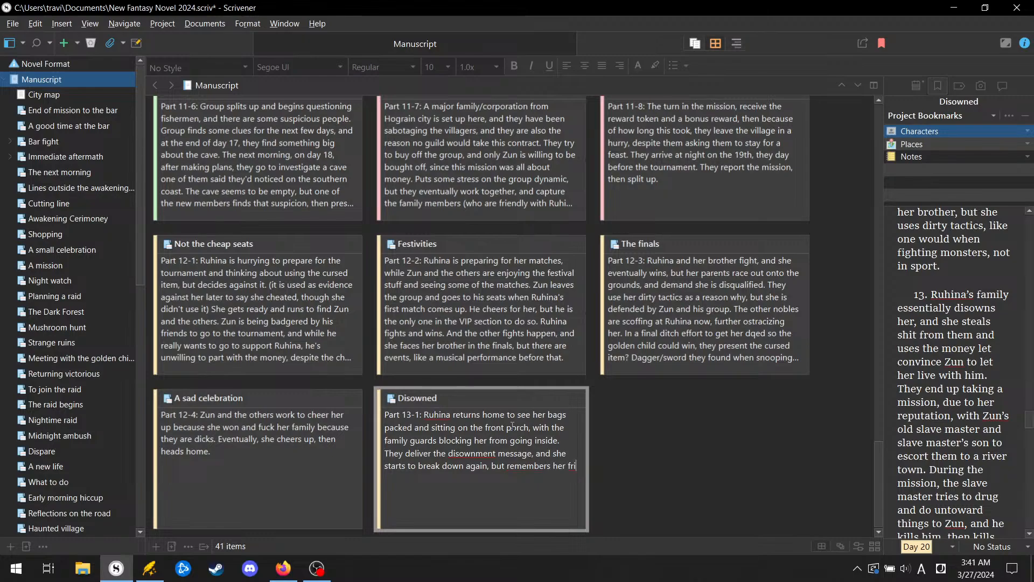
Step: Continue the synopsis with ", then takes her bags and walks out. After she is out of sight of the guards, she breaks into her home"
text(ends, then takes her bags)
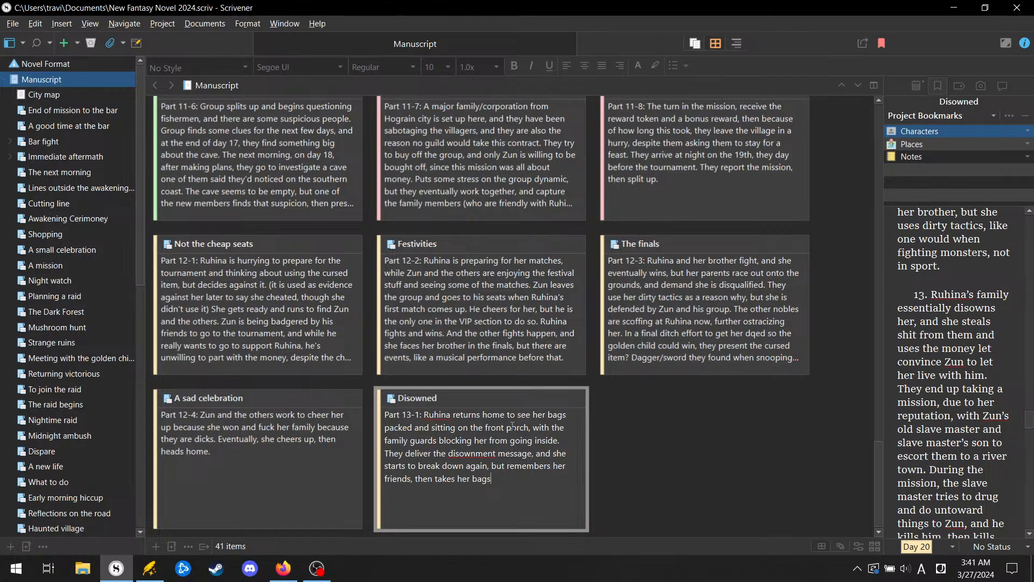
text( and)
text(walks out. After she is out of sight )
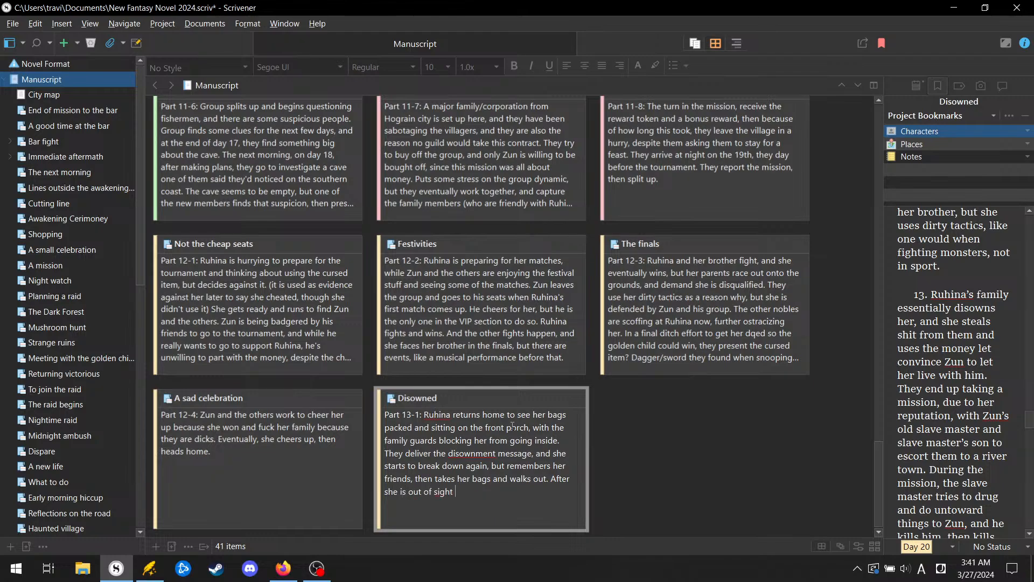
text(of the guards, she breaks into her h)
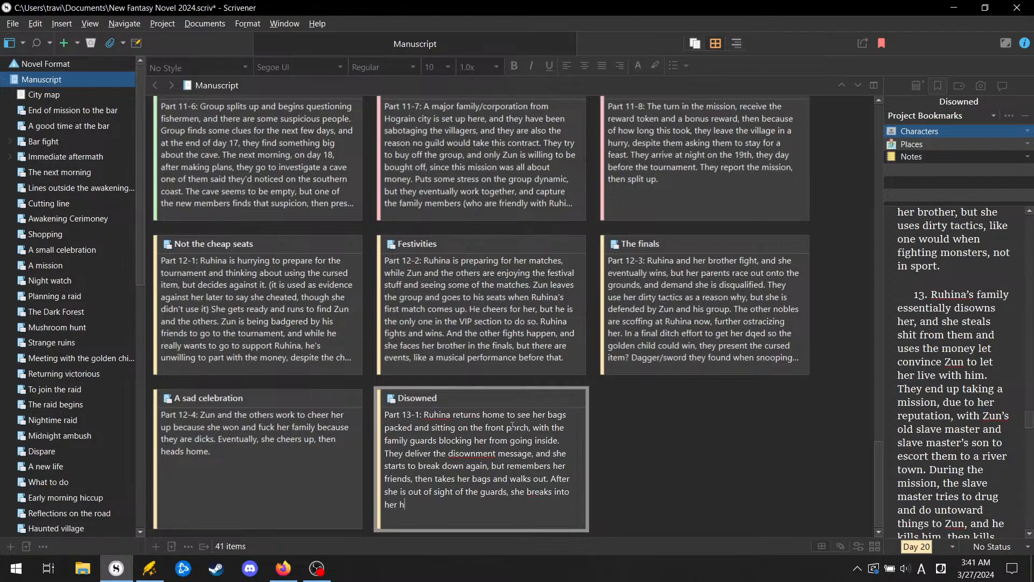
Step: Complete that sentence with "and steals a lot of shit, then escapes with the loot and goes to find Zun."
text(ome and steals a lot of shit, then escaps)
key(BackSpace)
text(es w)
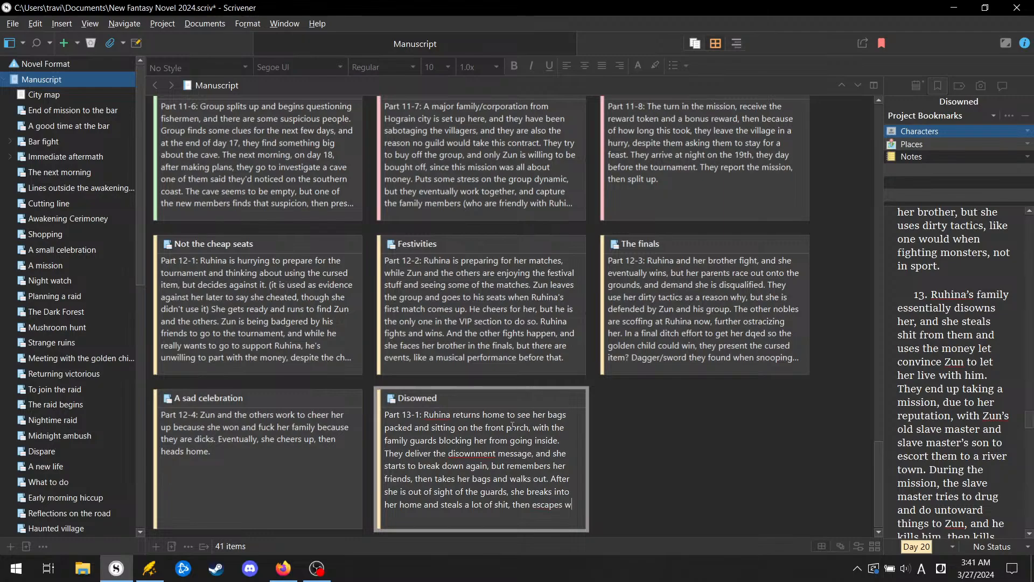
text(ith the look)
text( and goes t)
text(o find )
text(Zun.)
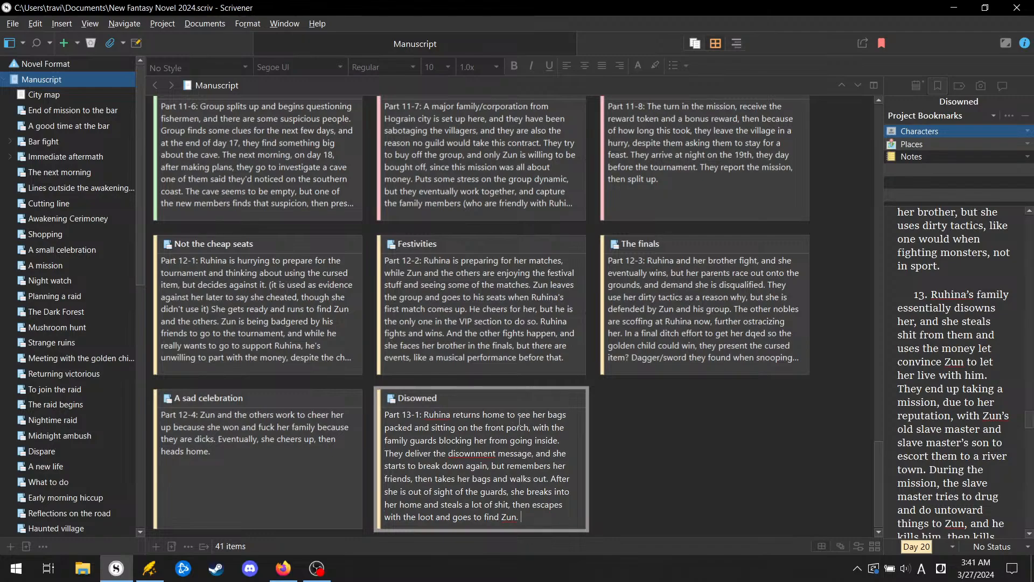
Step: Change the misspelled word "disownment" to "disowning" in the "Disowned" synopsis
right_click(473, 452)
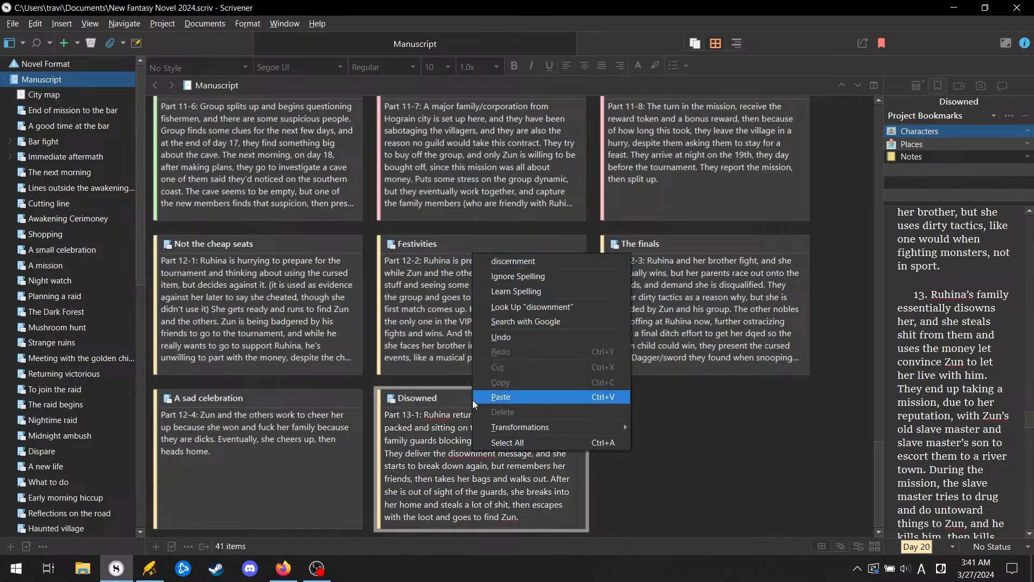
click(454, 451)
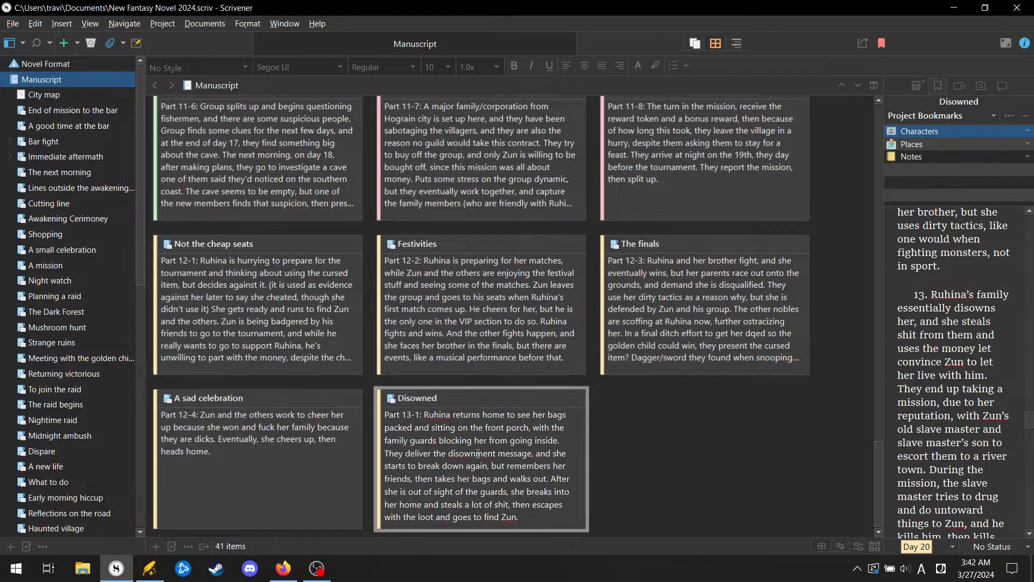
drag(476, 453, 498, 454)
Step: End the "Disowned" synopsis with "Zun is just leaving the bar, and making sure no one is following him."
text(ith the loot and goes to find Zun. Zun)
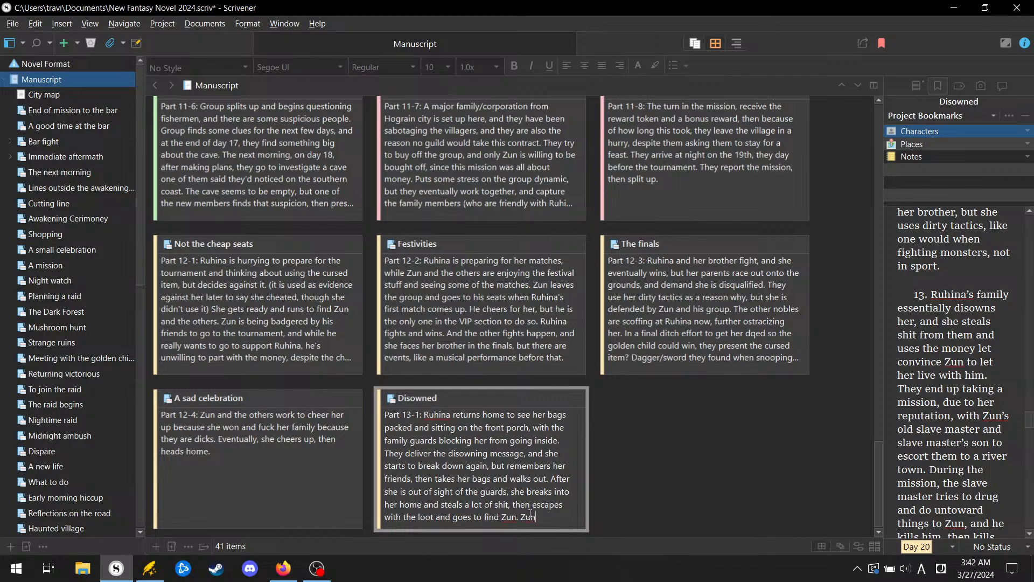
text( is just leaving the bar)
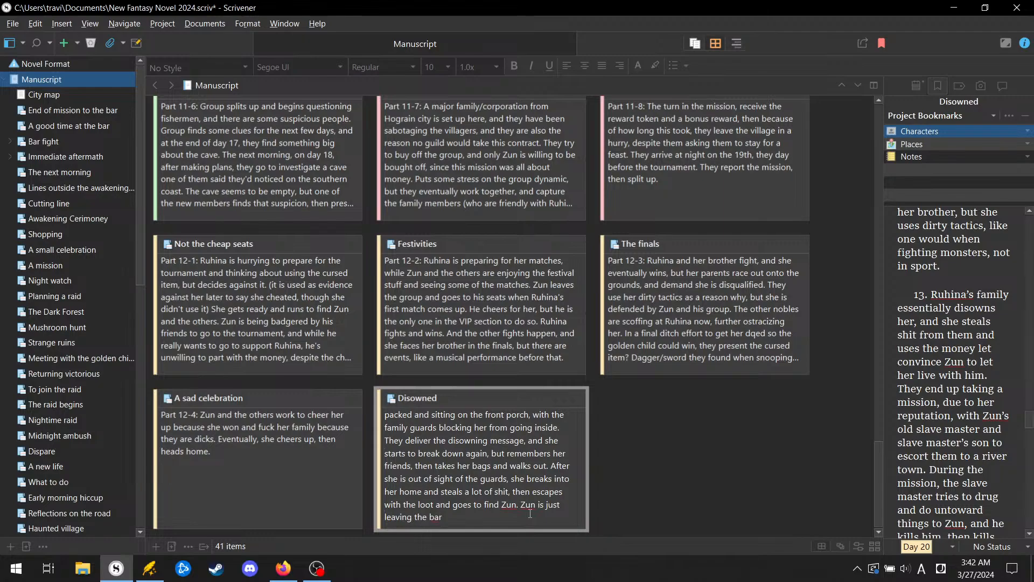
text(, and)
text(making sure no one is following)
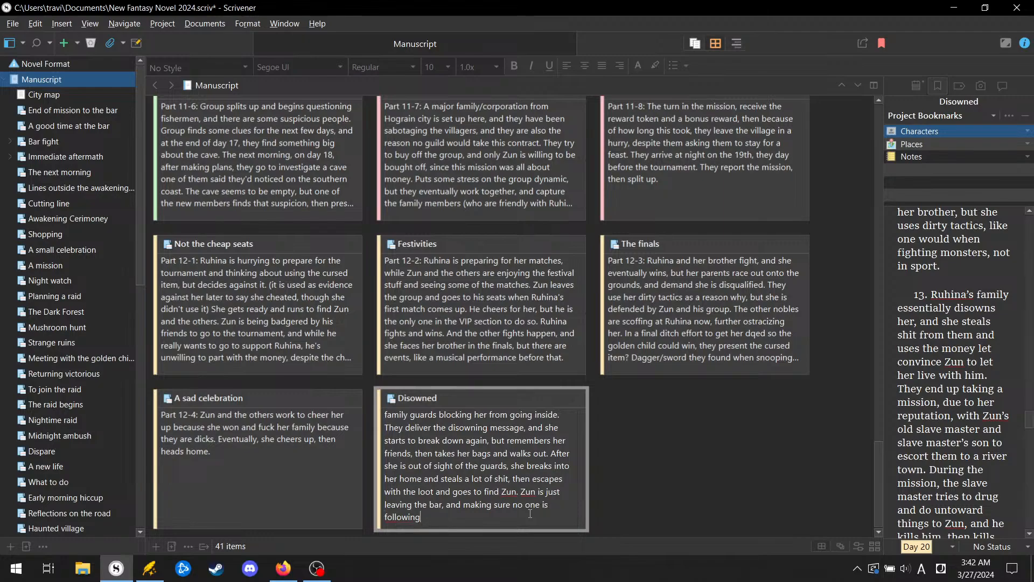
text( him.)
Step: Add a card titled "A roommate" after "Disowned" and start its synopsis with "Part 13-2:"
key(ctrl+n)
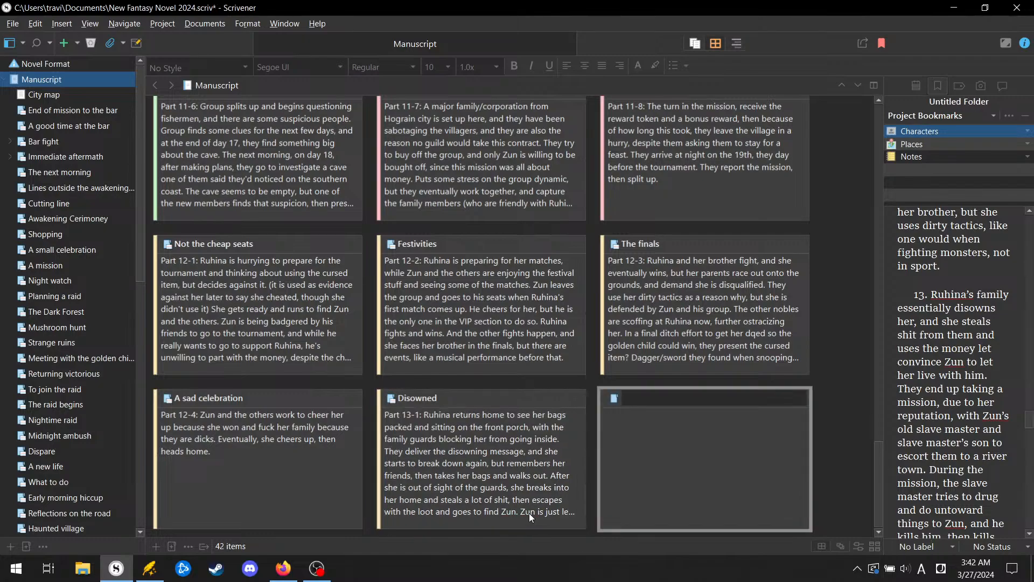
text(A roommate)
click(644, 426)
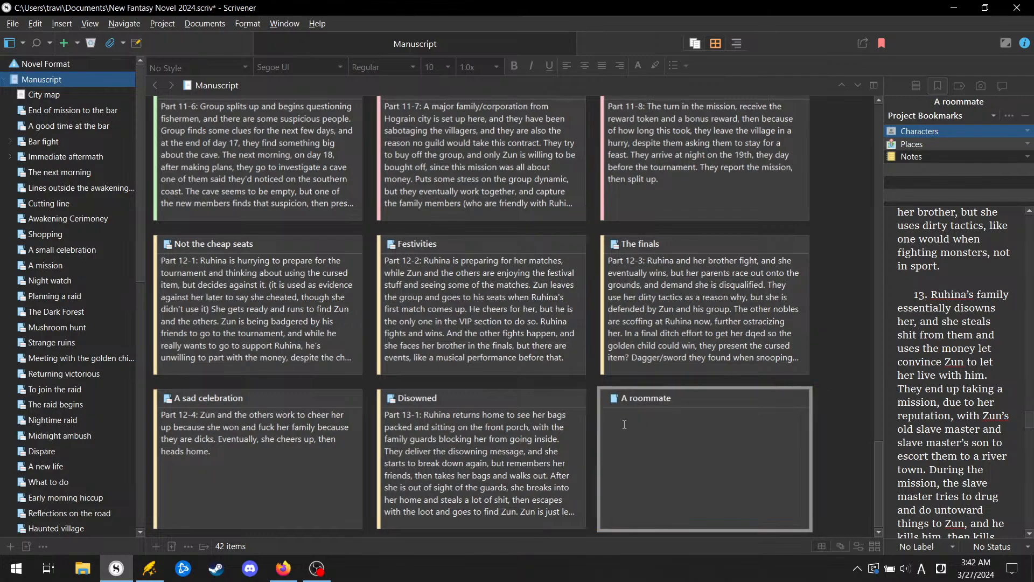
text(Part 13-2:)
Step: Label the "A roommate" card Day 21
right_click(609, 387)
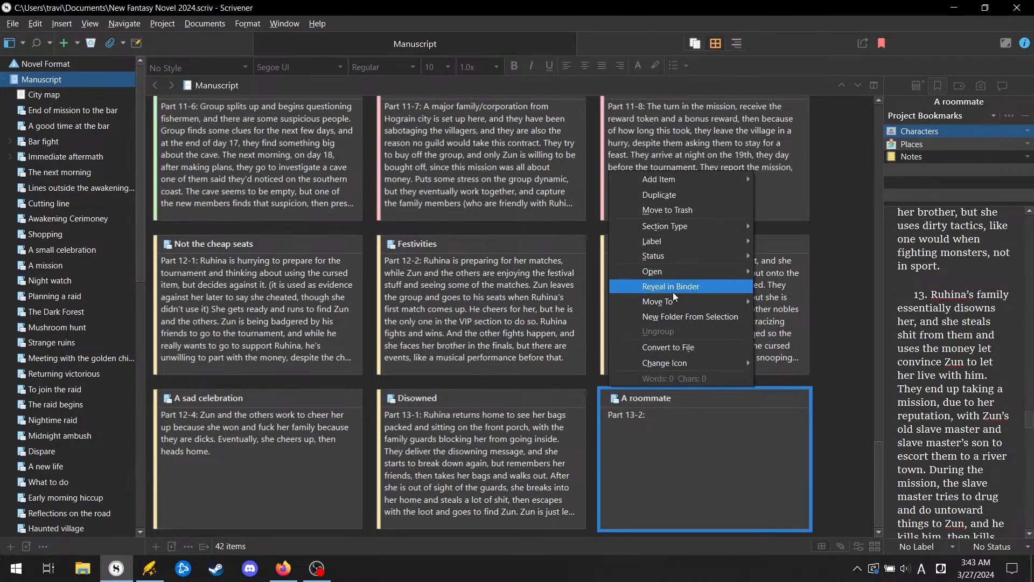
mouse_move(702, 240)
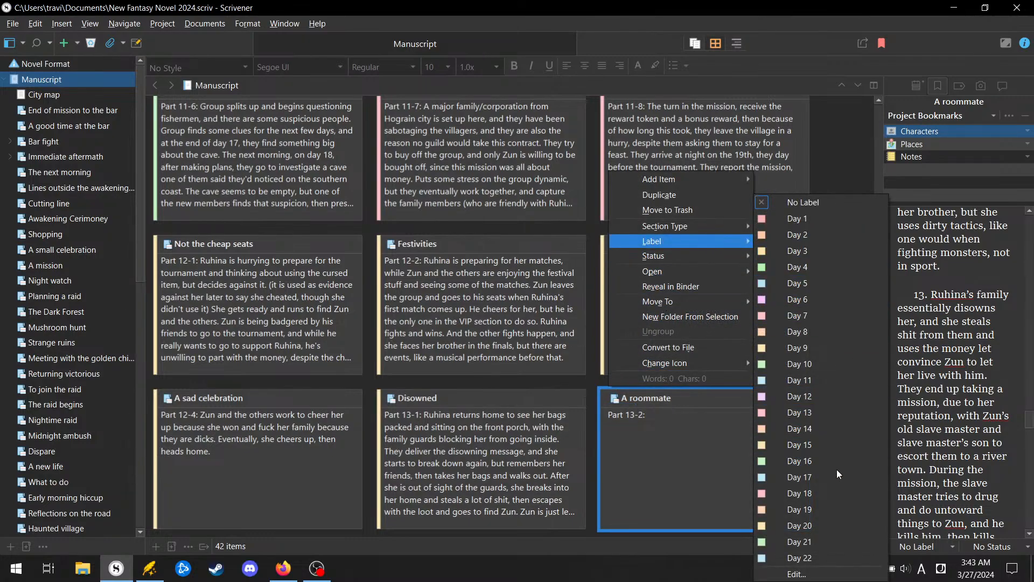
click(820, 534)
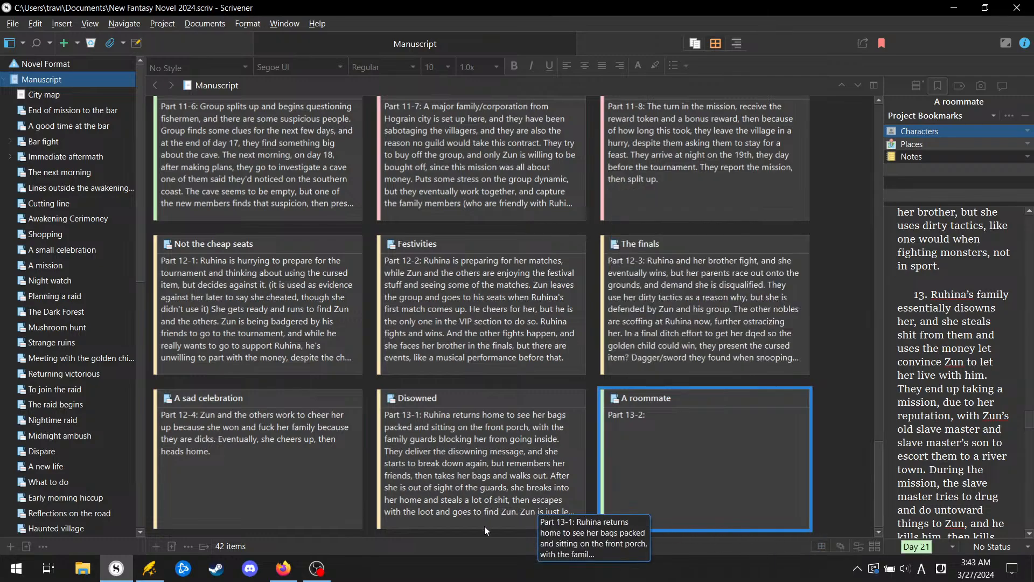
Step: Reword the last sentence of the "Disowned" synopsis, adding "around" after "leaving the bar", and reselect the "A roommate" card
click(516, 516)
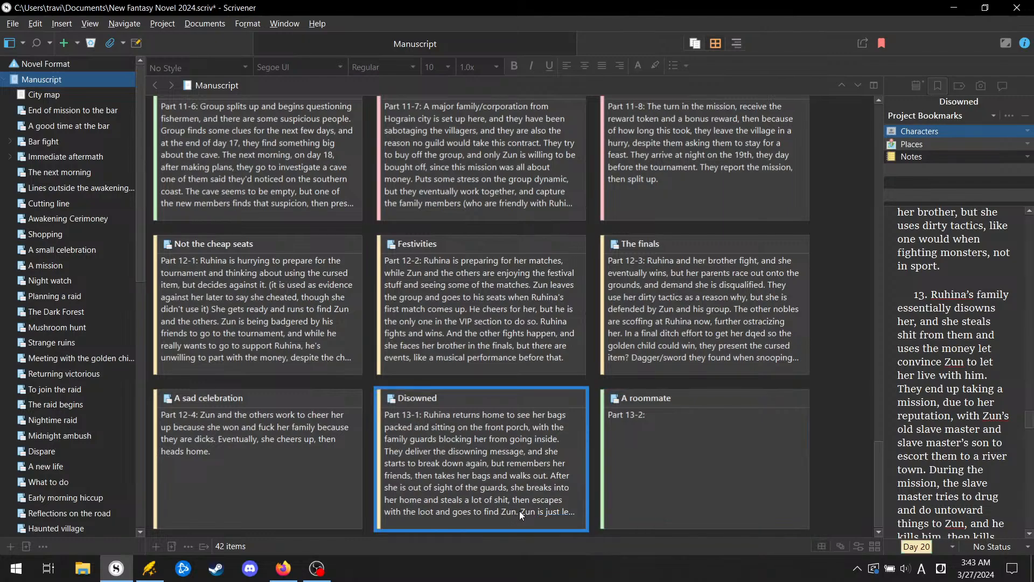
click(519, 511)
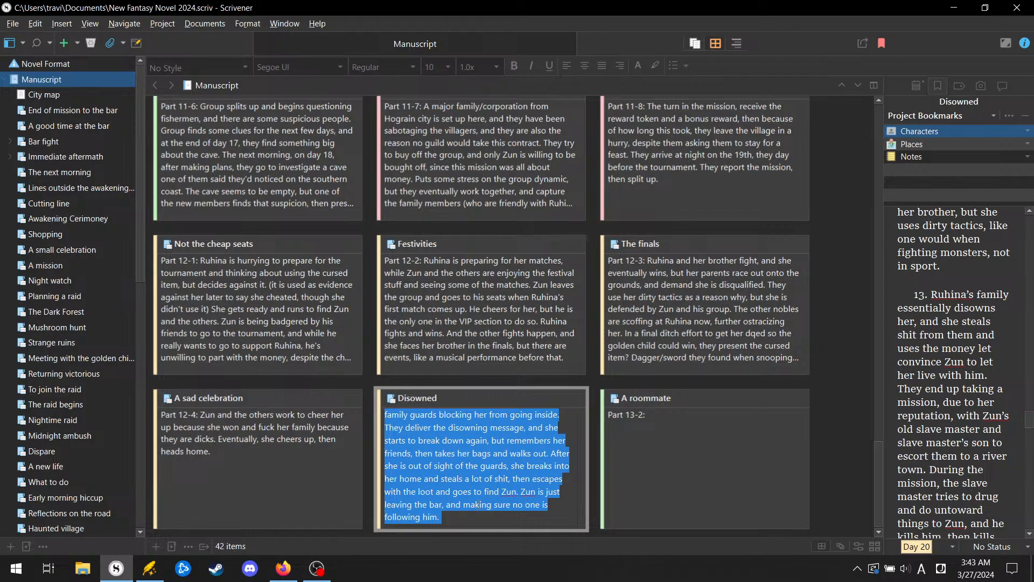
click(442, 505)
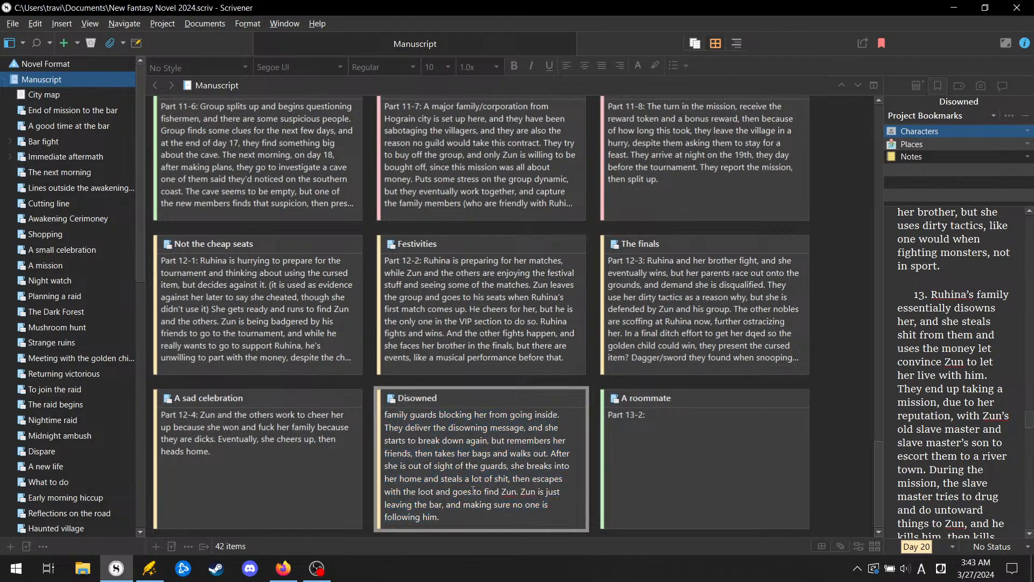
text(around)
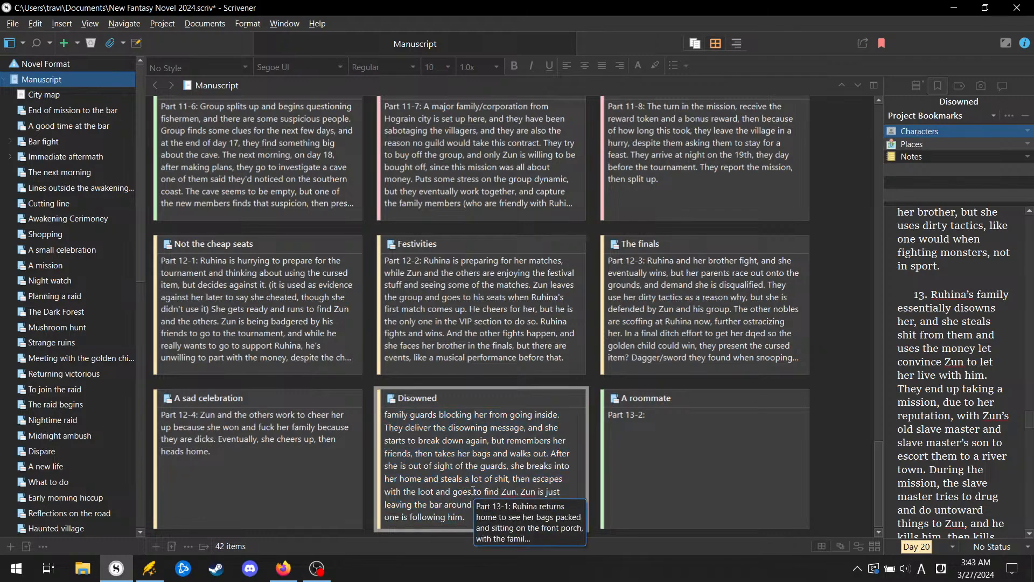
text( no)
click(628, 502)
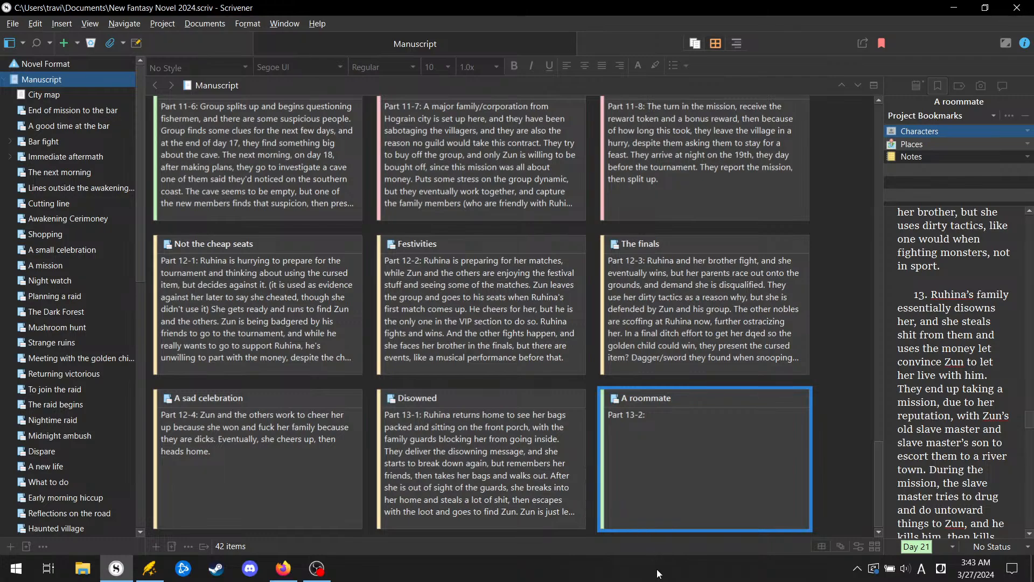
Step: Check the Hograin world map in Wonderdraft, return to Scrivener and reread the item 13 outline notes
key(alt+Tab)
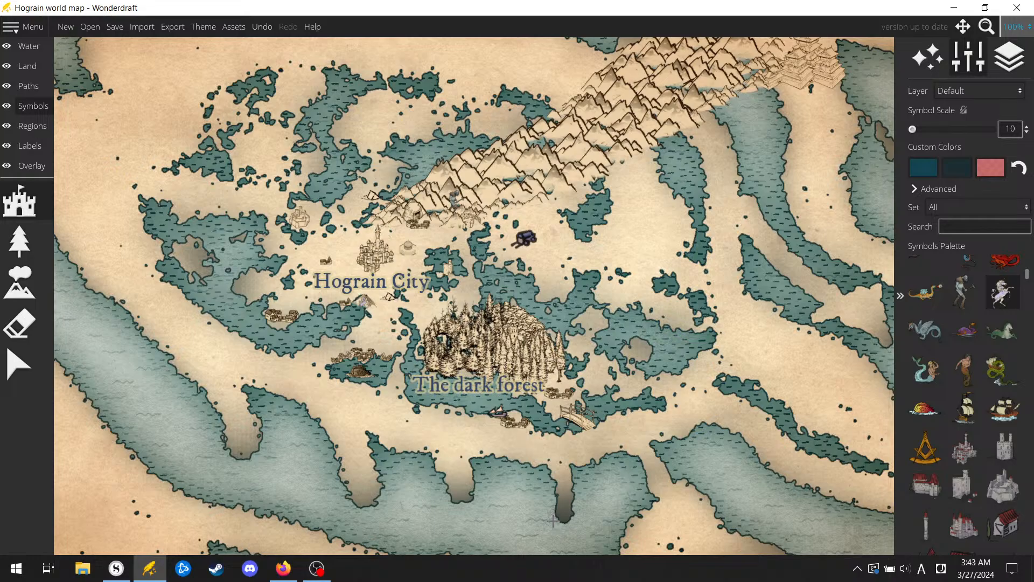
key(alt+Tab)
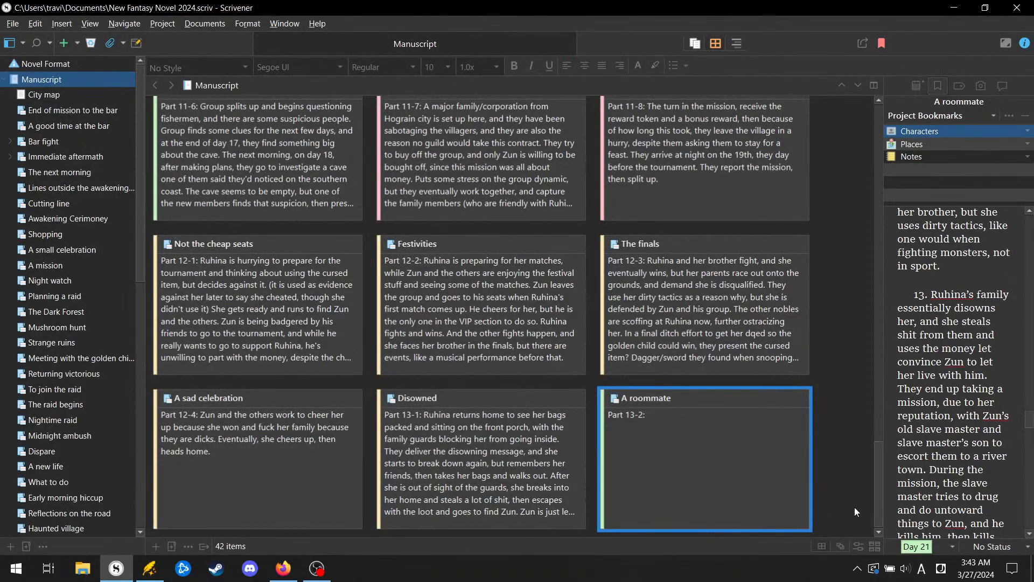
scroll(952, 421, down, 1)
scroll(952, 421, up, 1)
scroll(952, 421, down, 1)
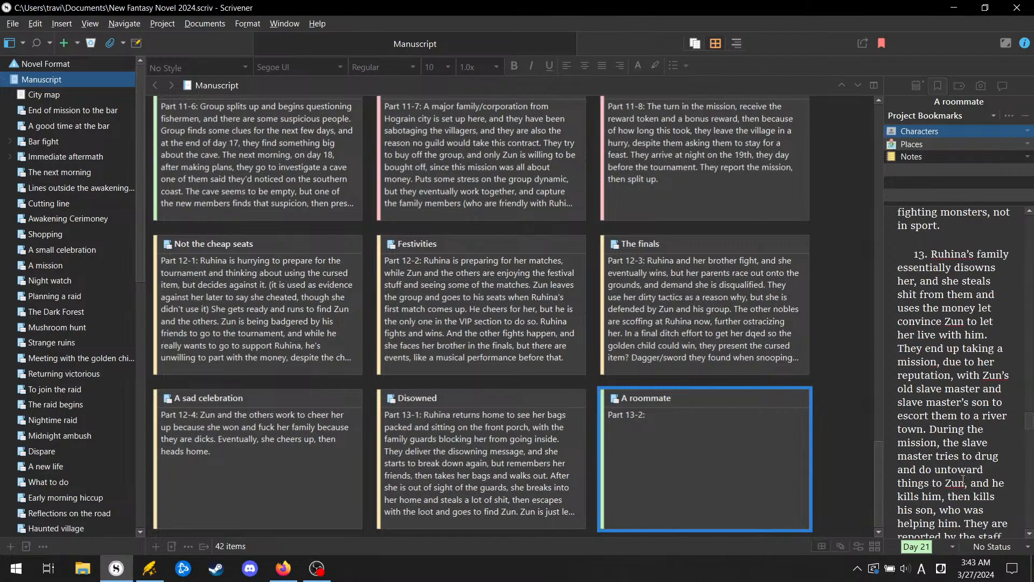